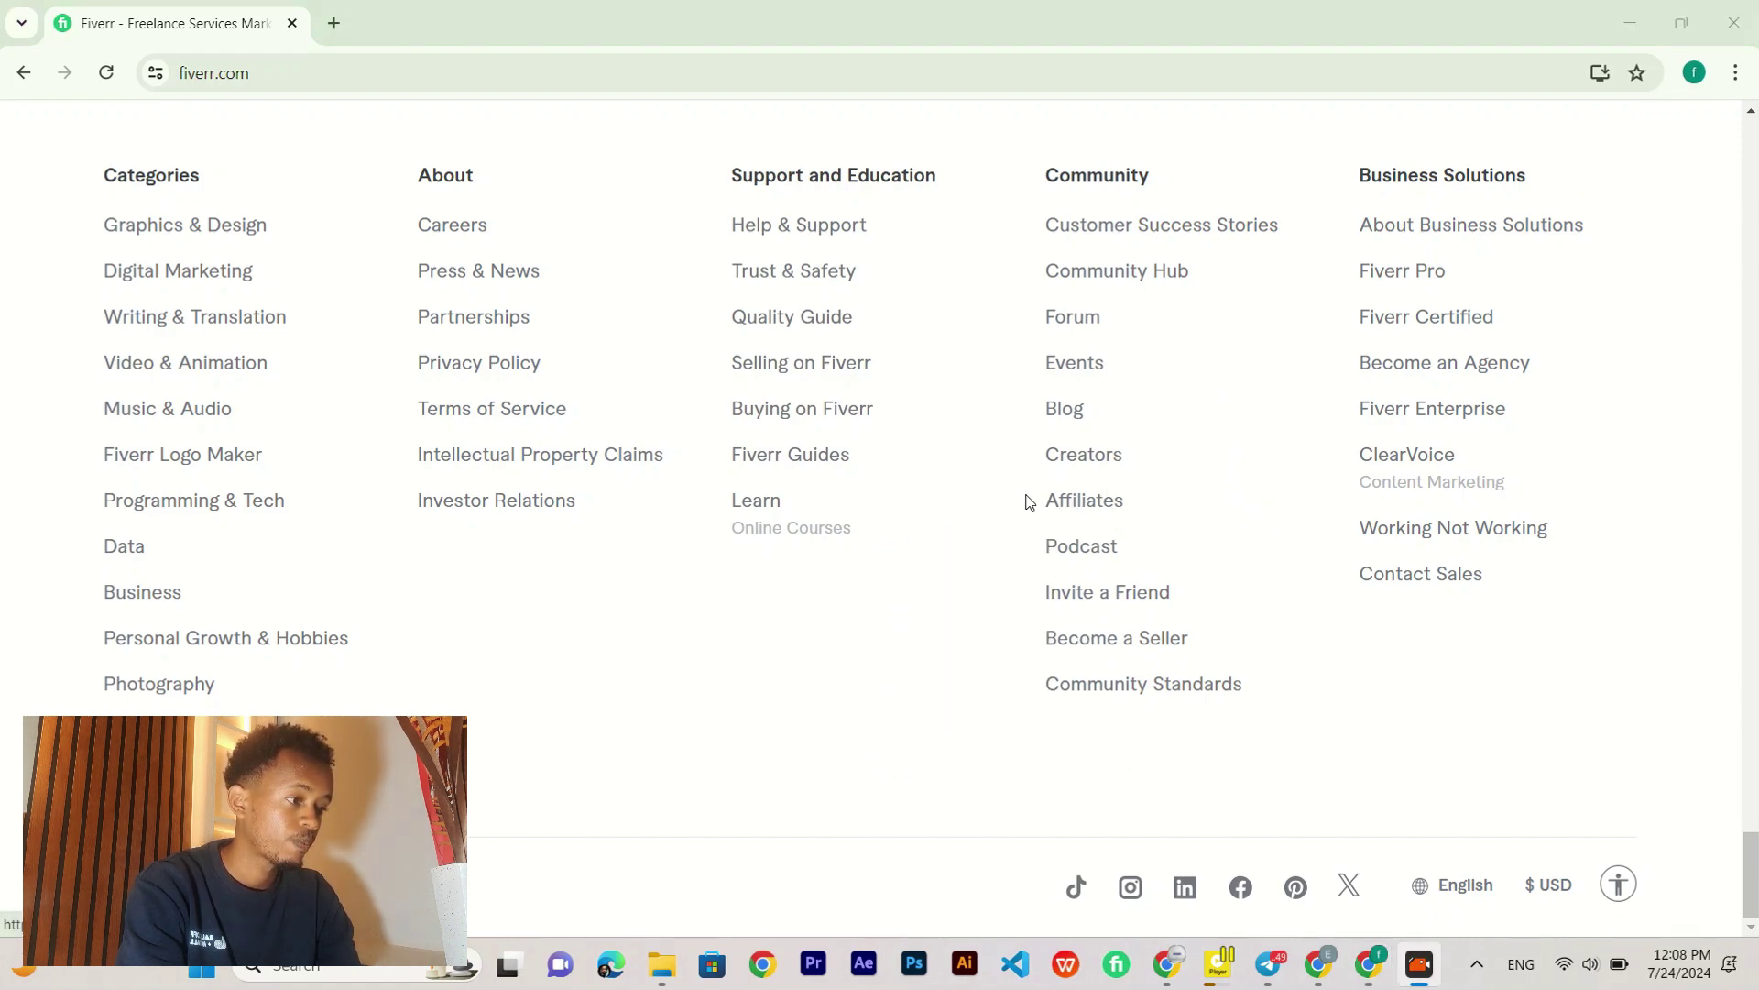
# Step: Go from the footer's Affiliates link to Become a Fiverr Affiliate and choose Join now
pyautogui.click(1085, 507)
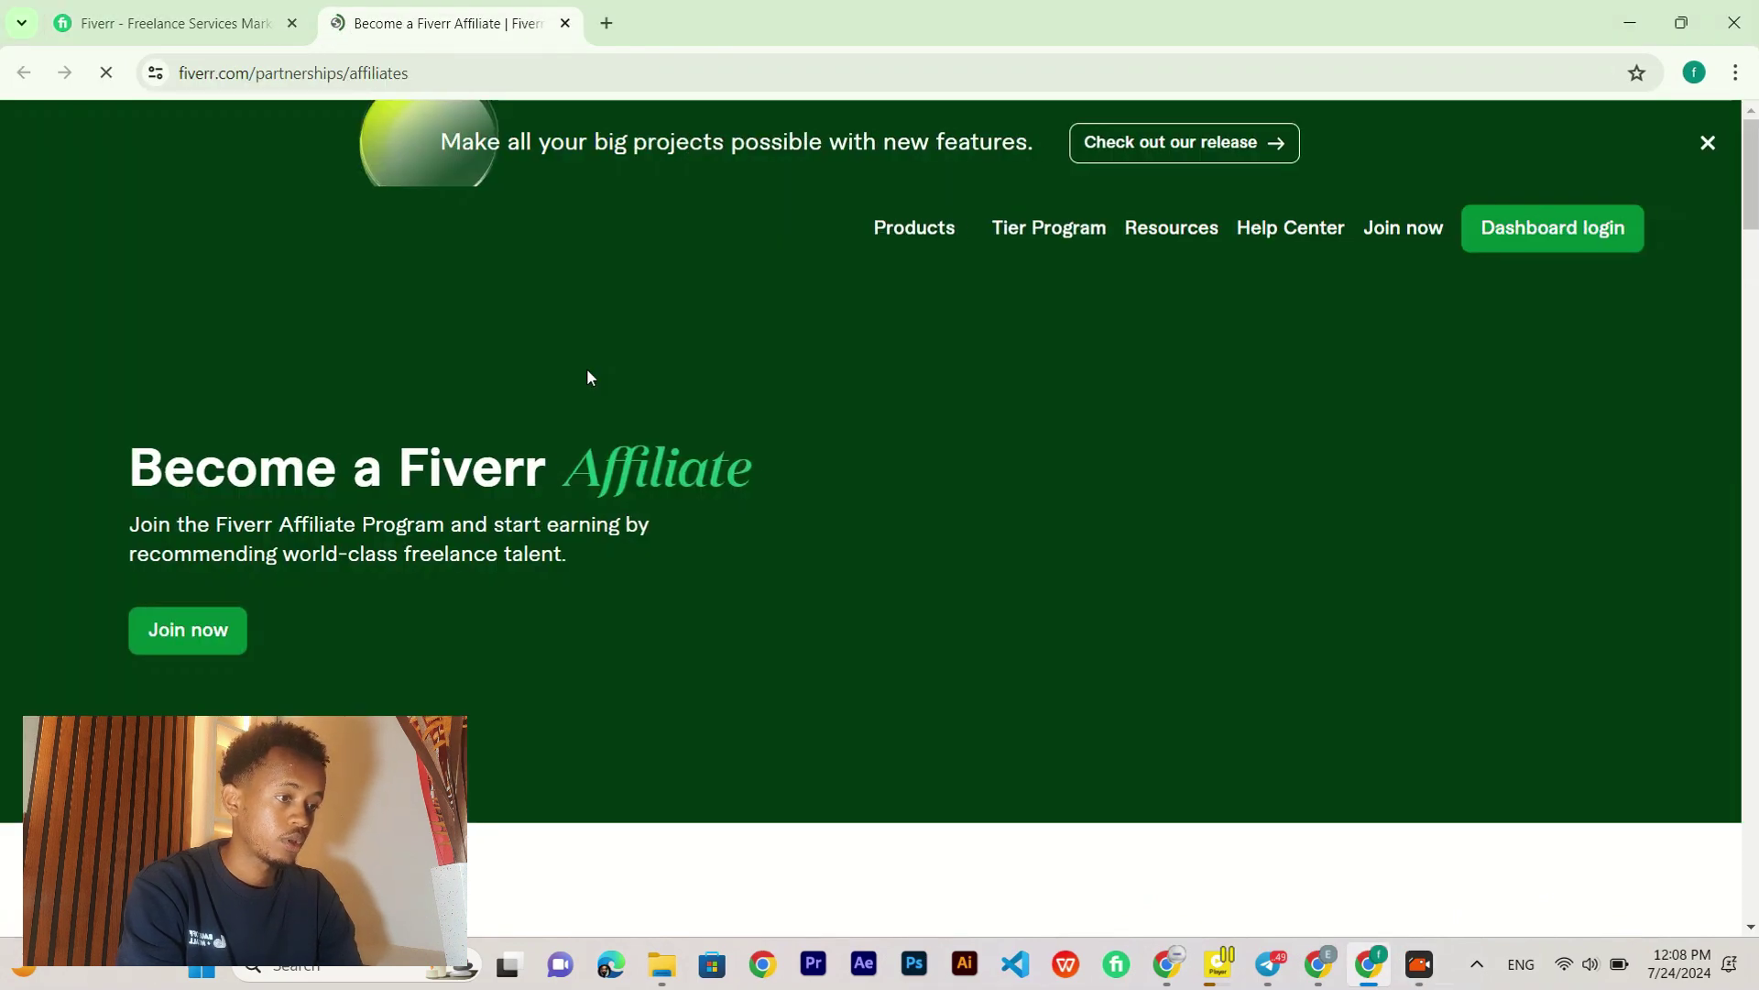
pyautogui.scroll(-2, 588, 377)
pyautogui.scroll(2, 588, 376)
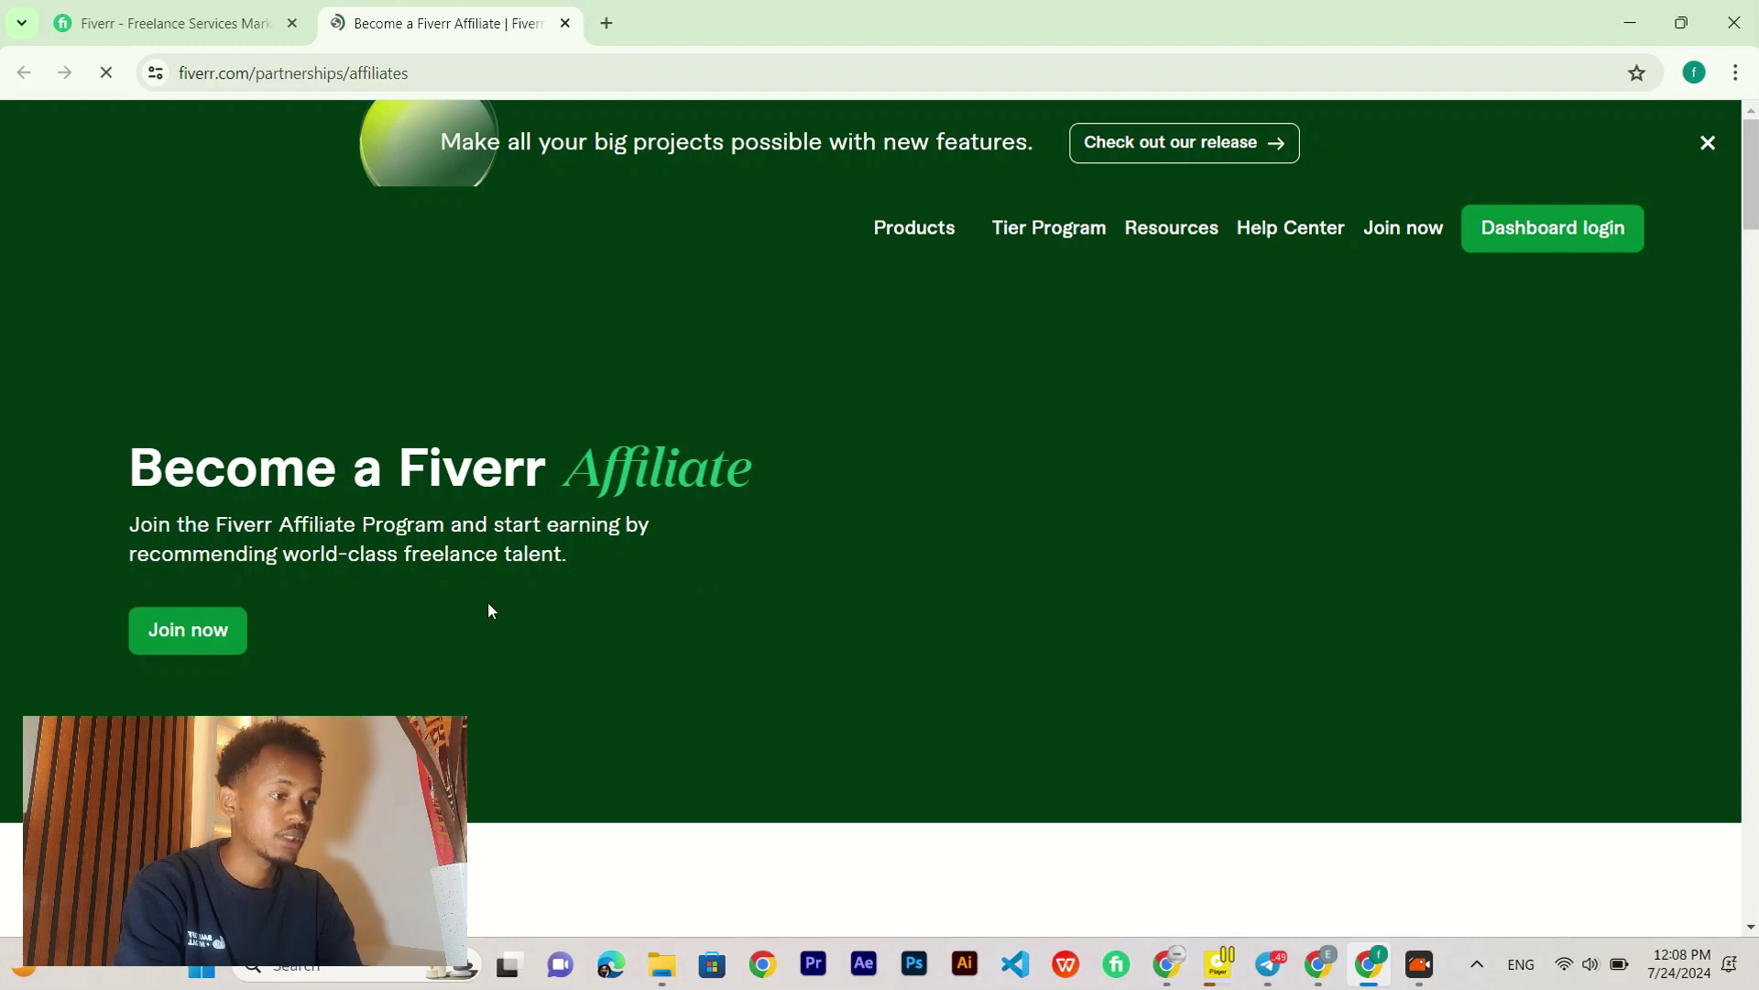
pyautogui.click(185, 635)
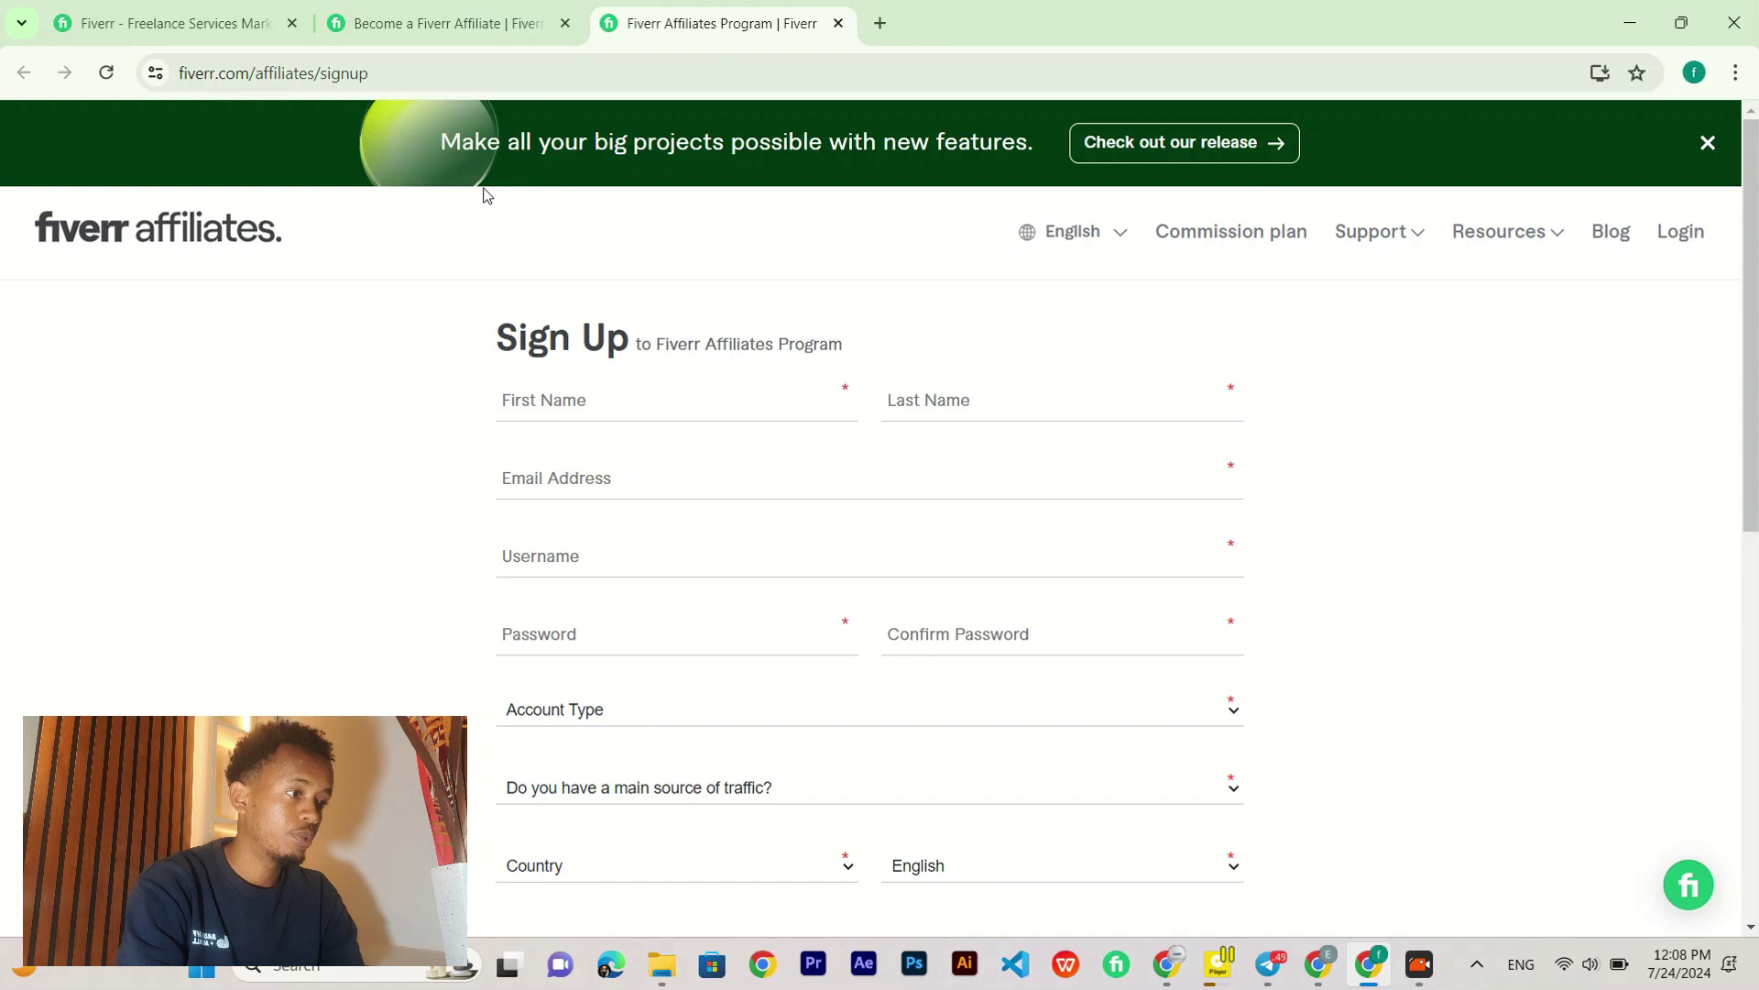
# Step: Enter the affiliate's first name and last name on the sign-up form
pyautogui.scroll(-2, 1520, 381)
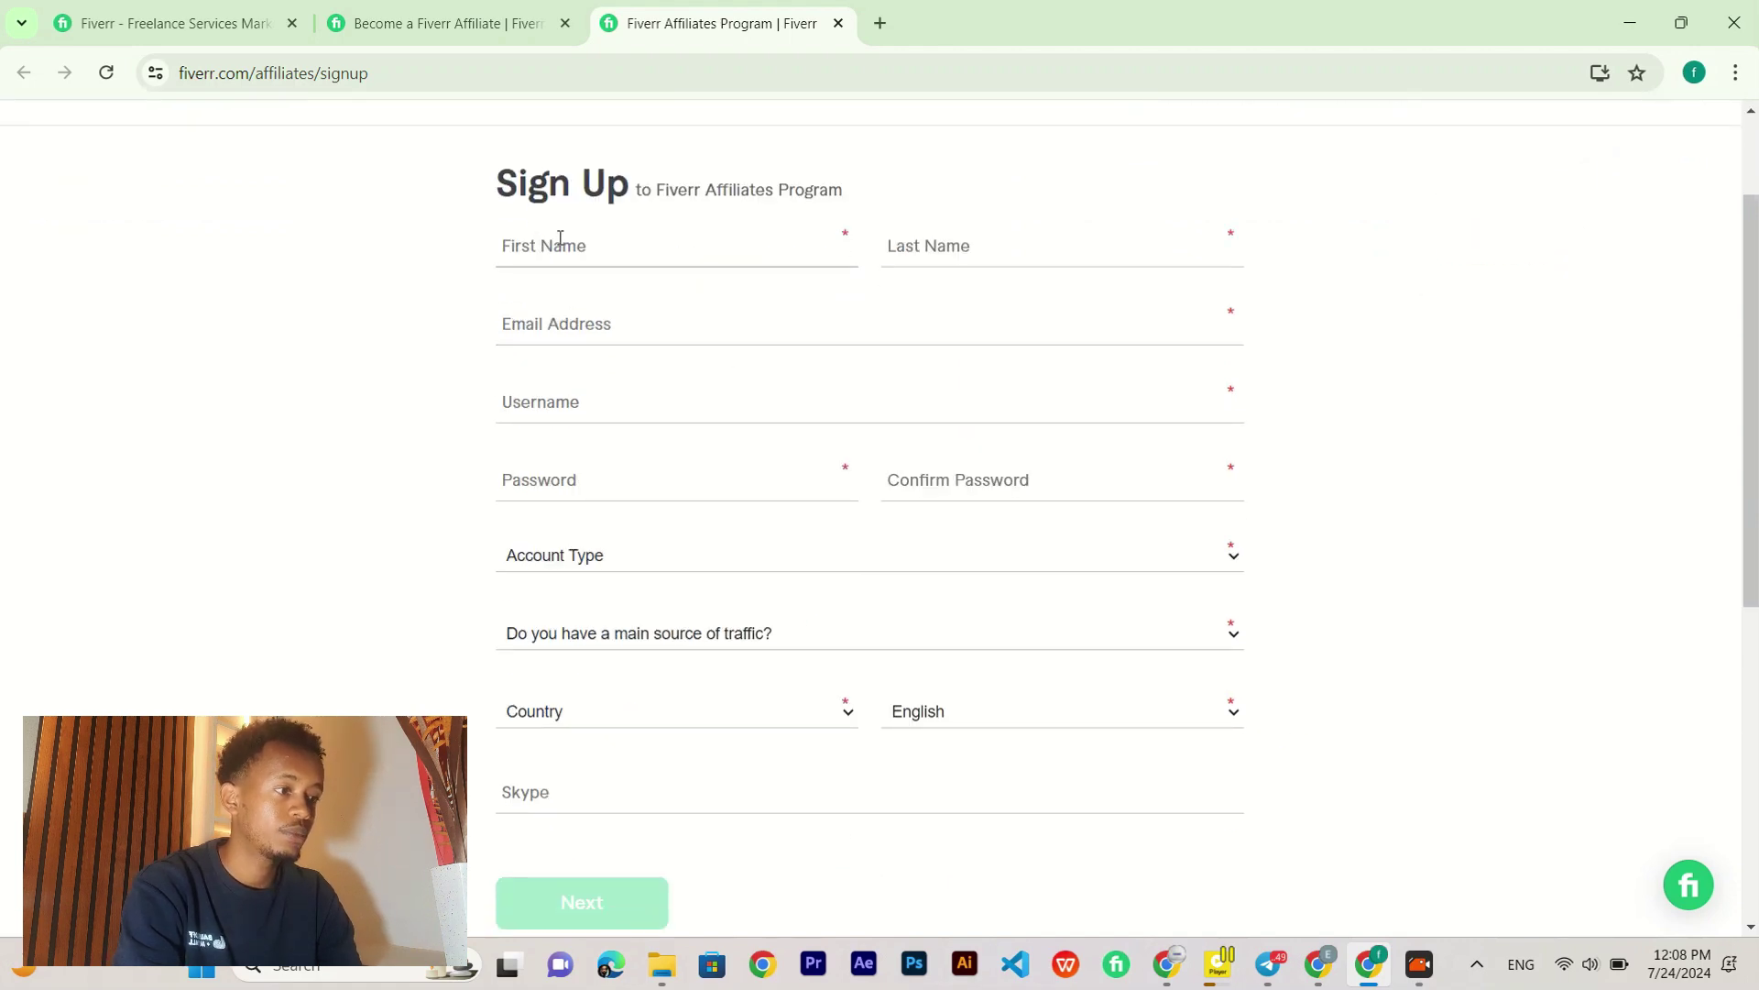
pyautogui.tripleClick(844, 240)
pyautogui.click(948, 196)
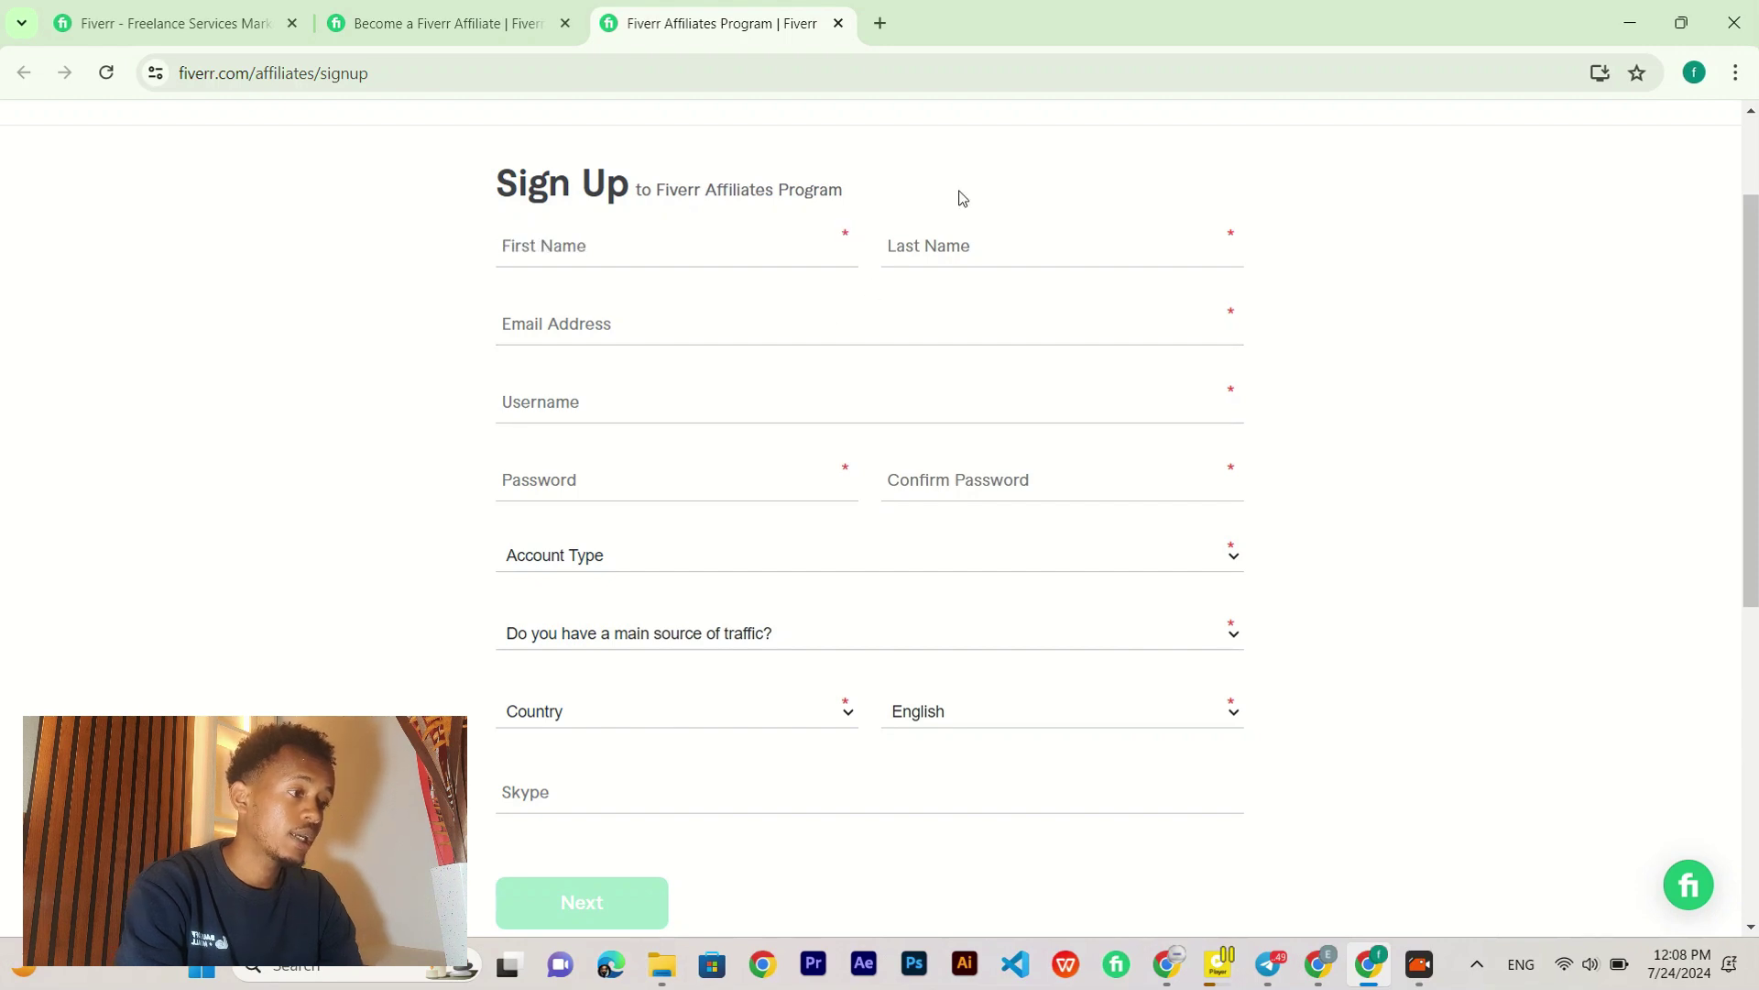
pyautogui.scroll(-3, 1386, 393)
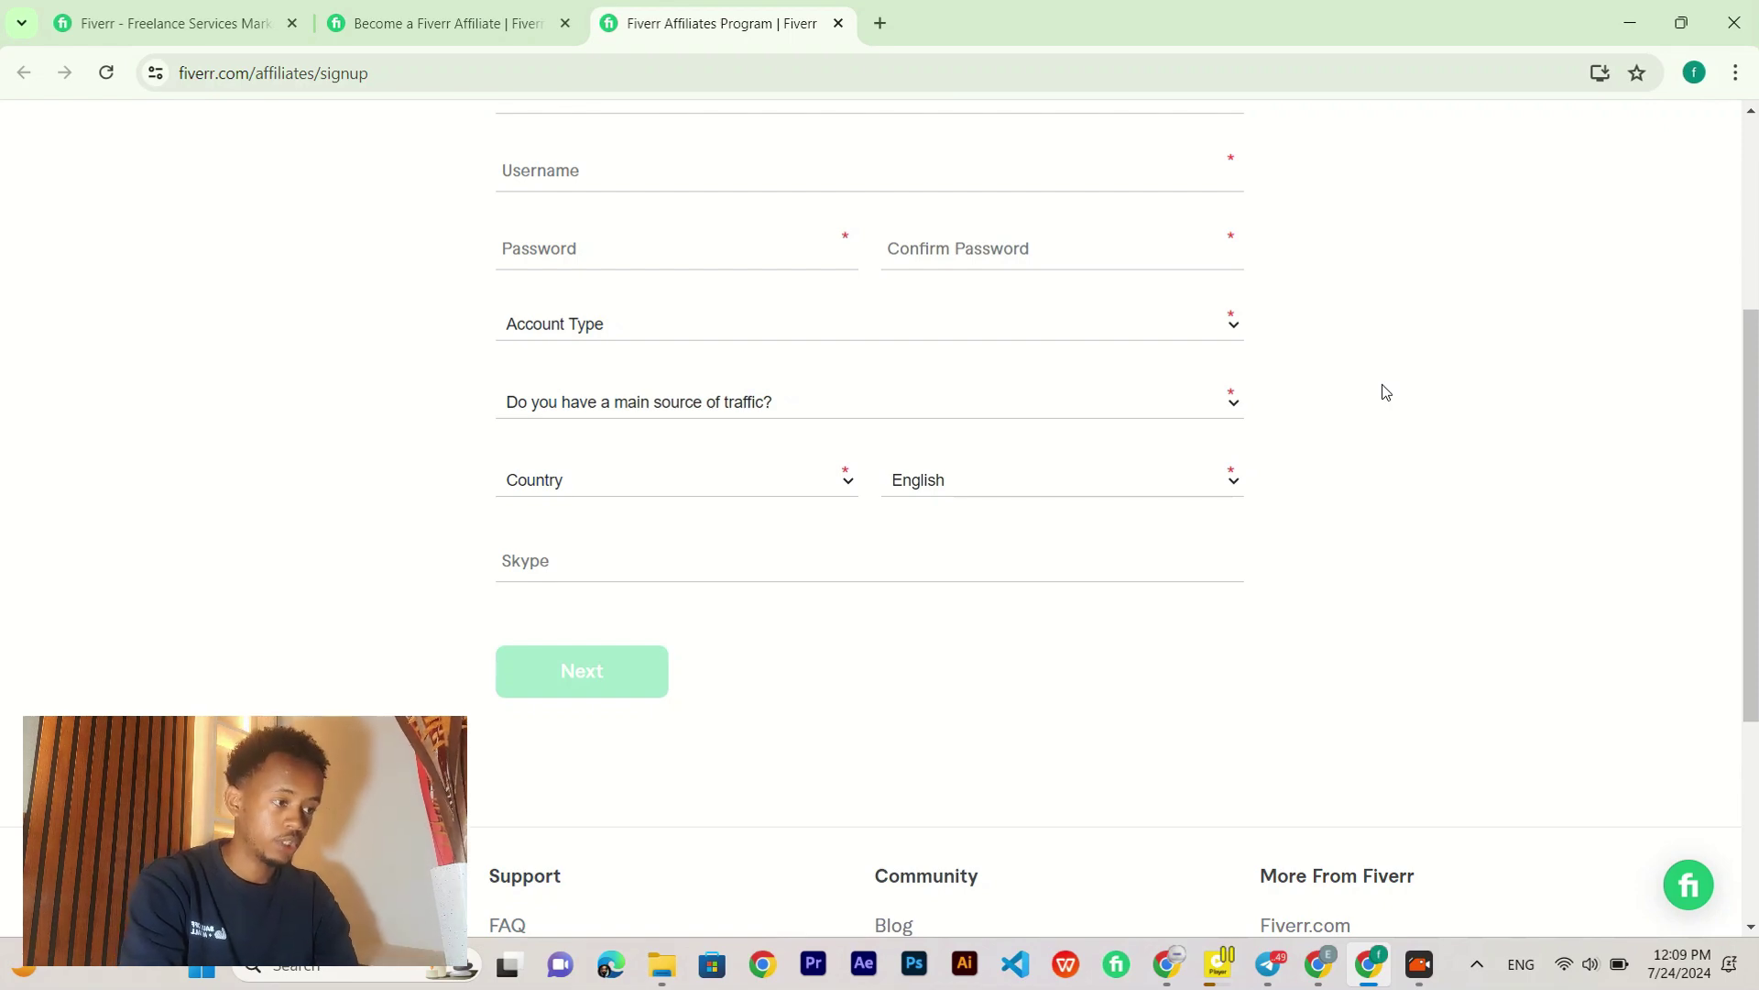
pyautogui.scroll(3, 1386, 392)
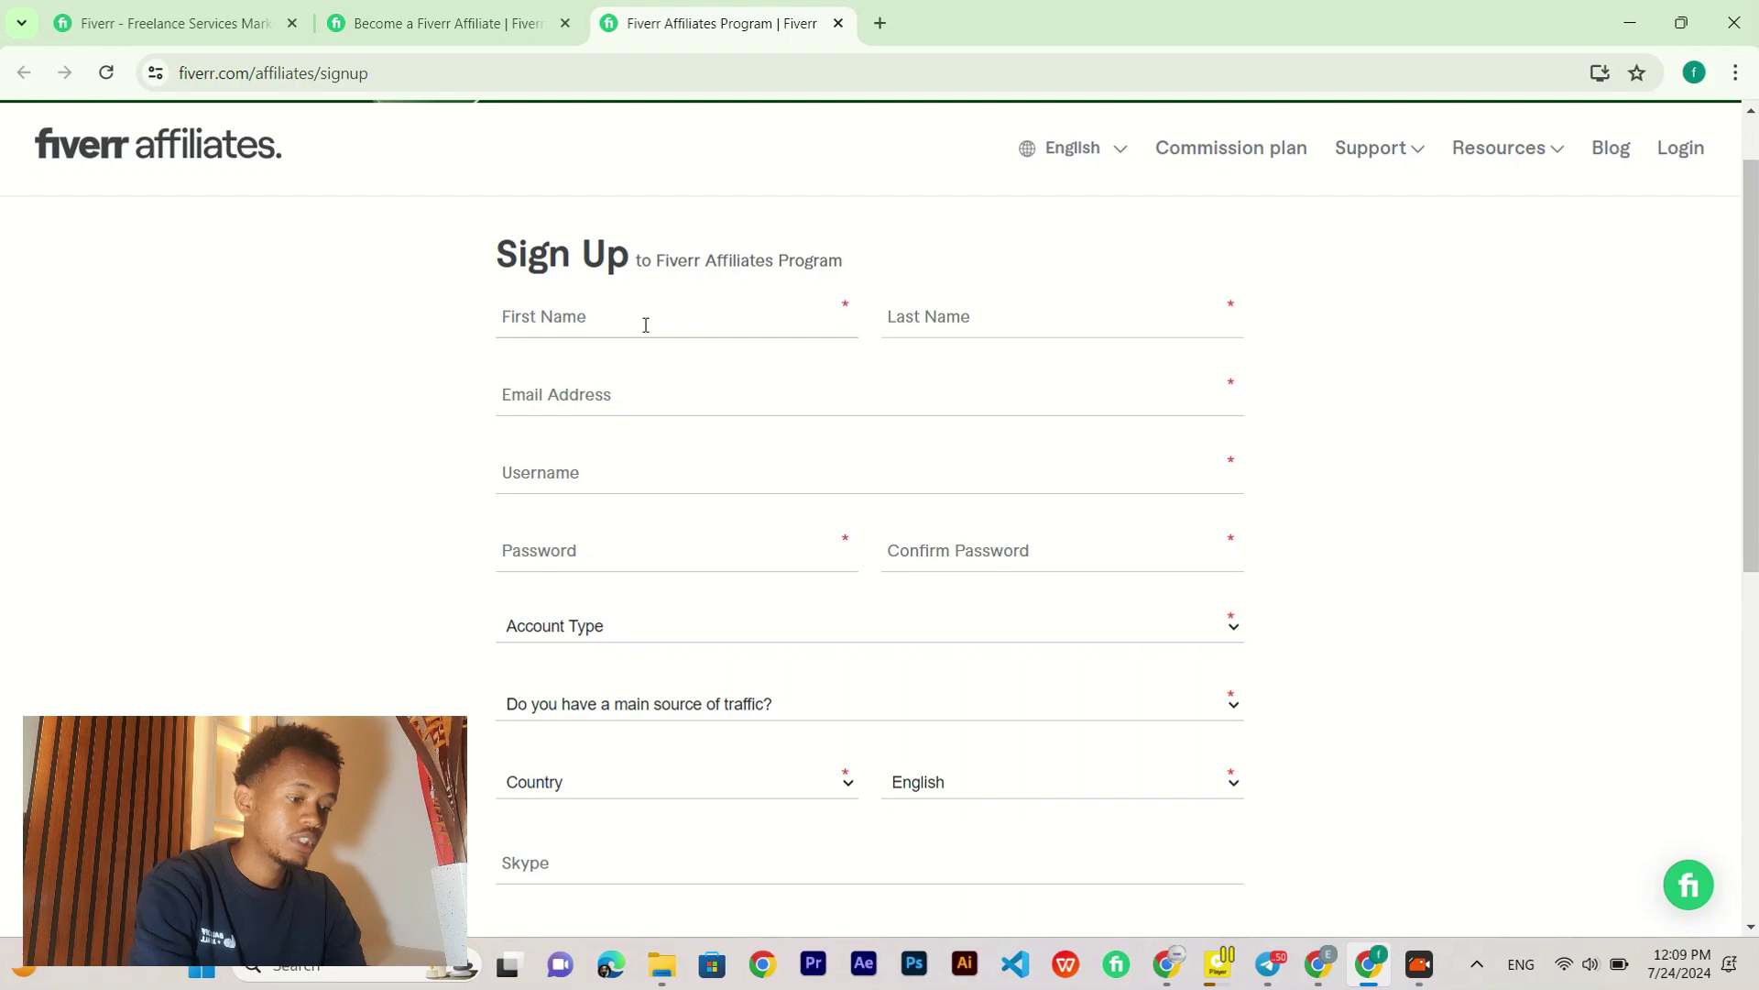
pyautogui.click(646, 325)
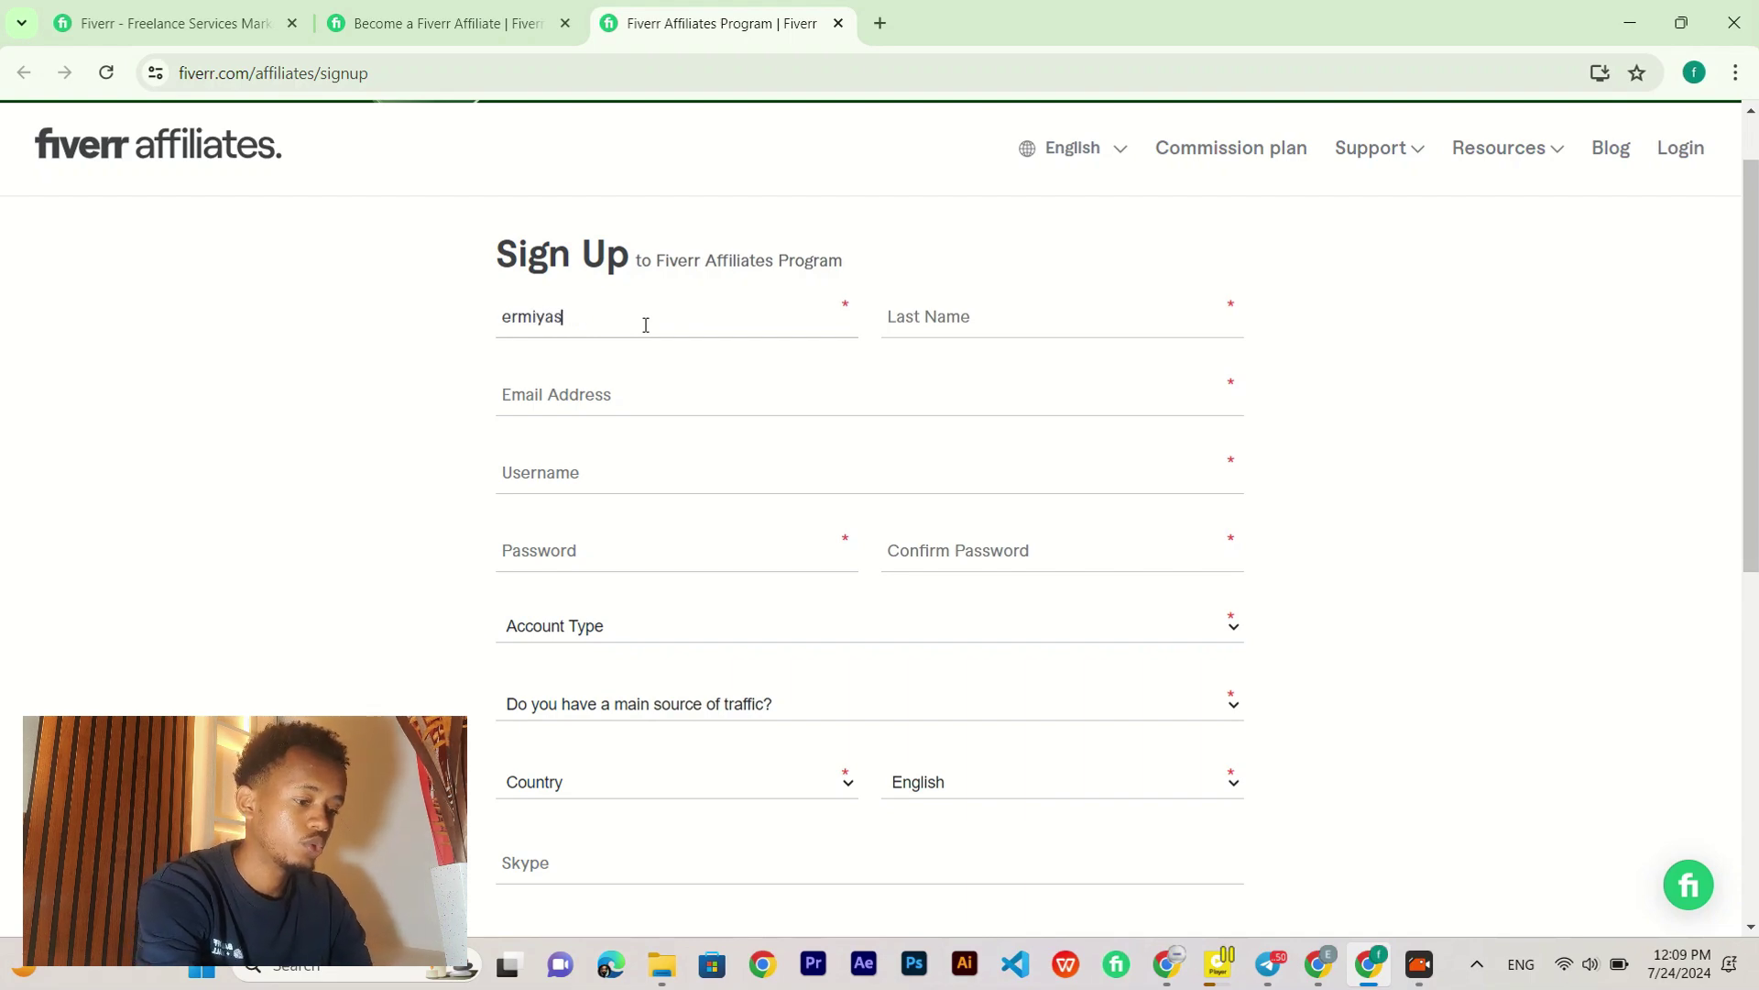
pyautogui.click(954, 327)
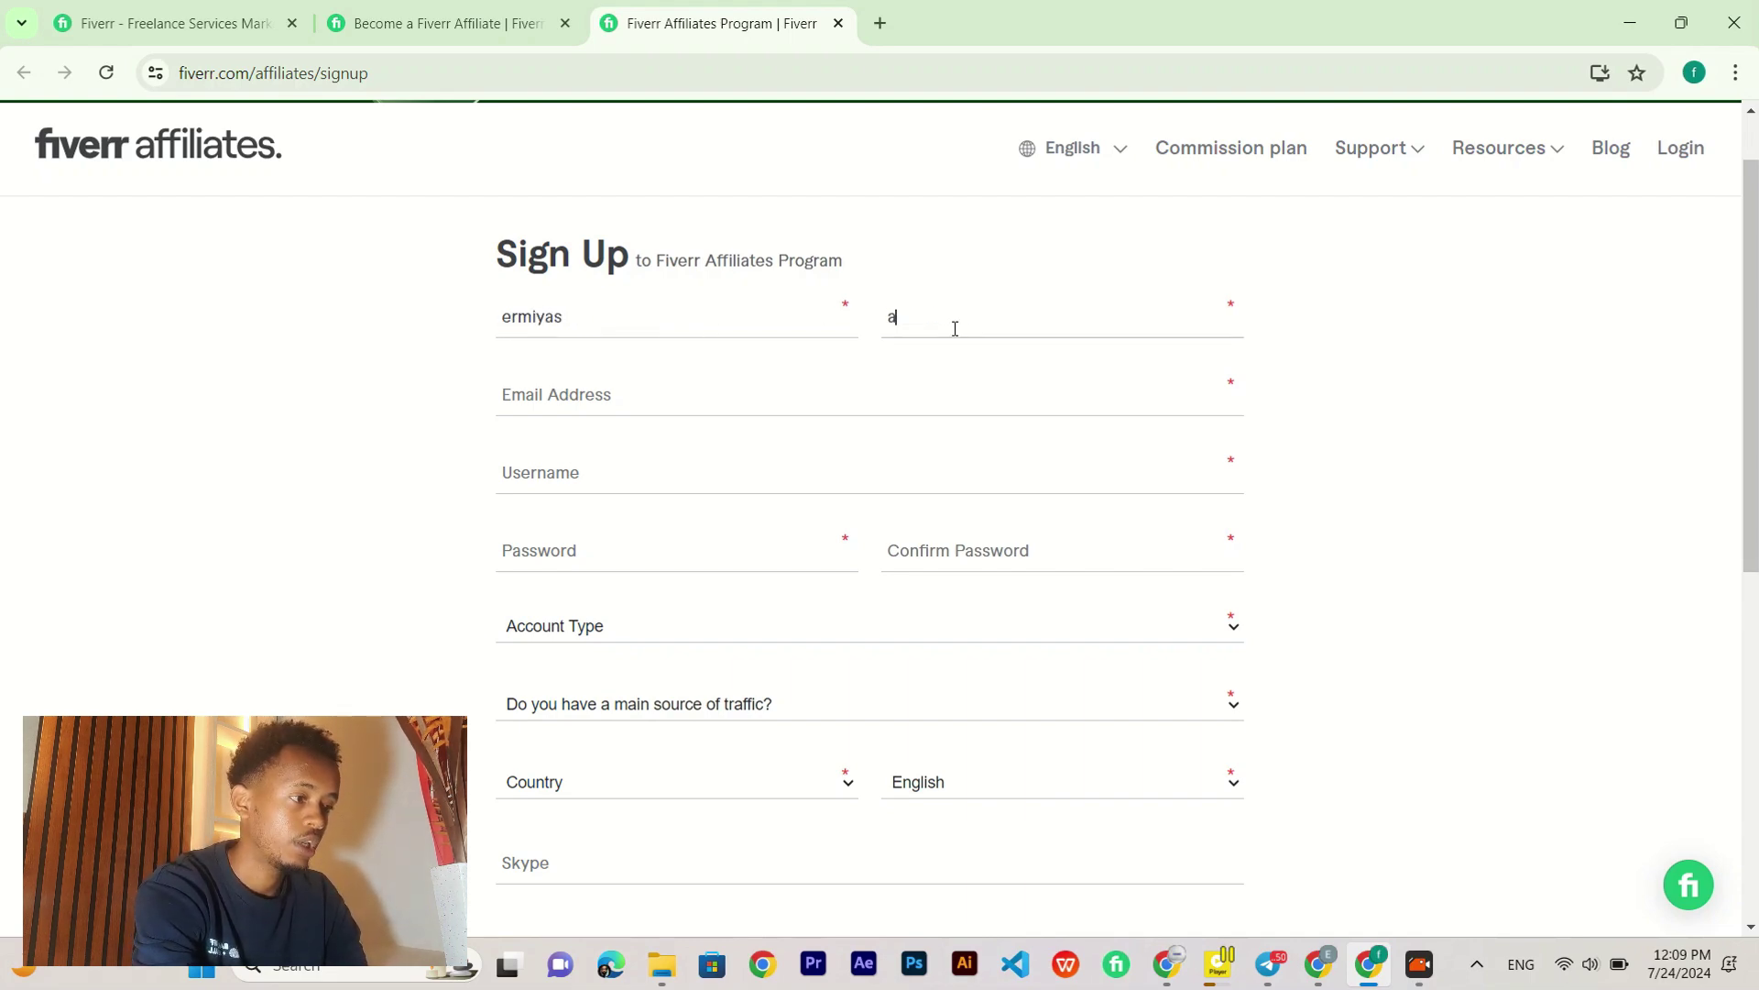
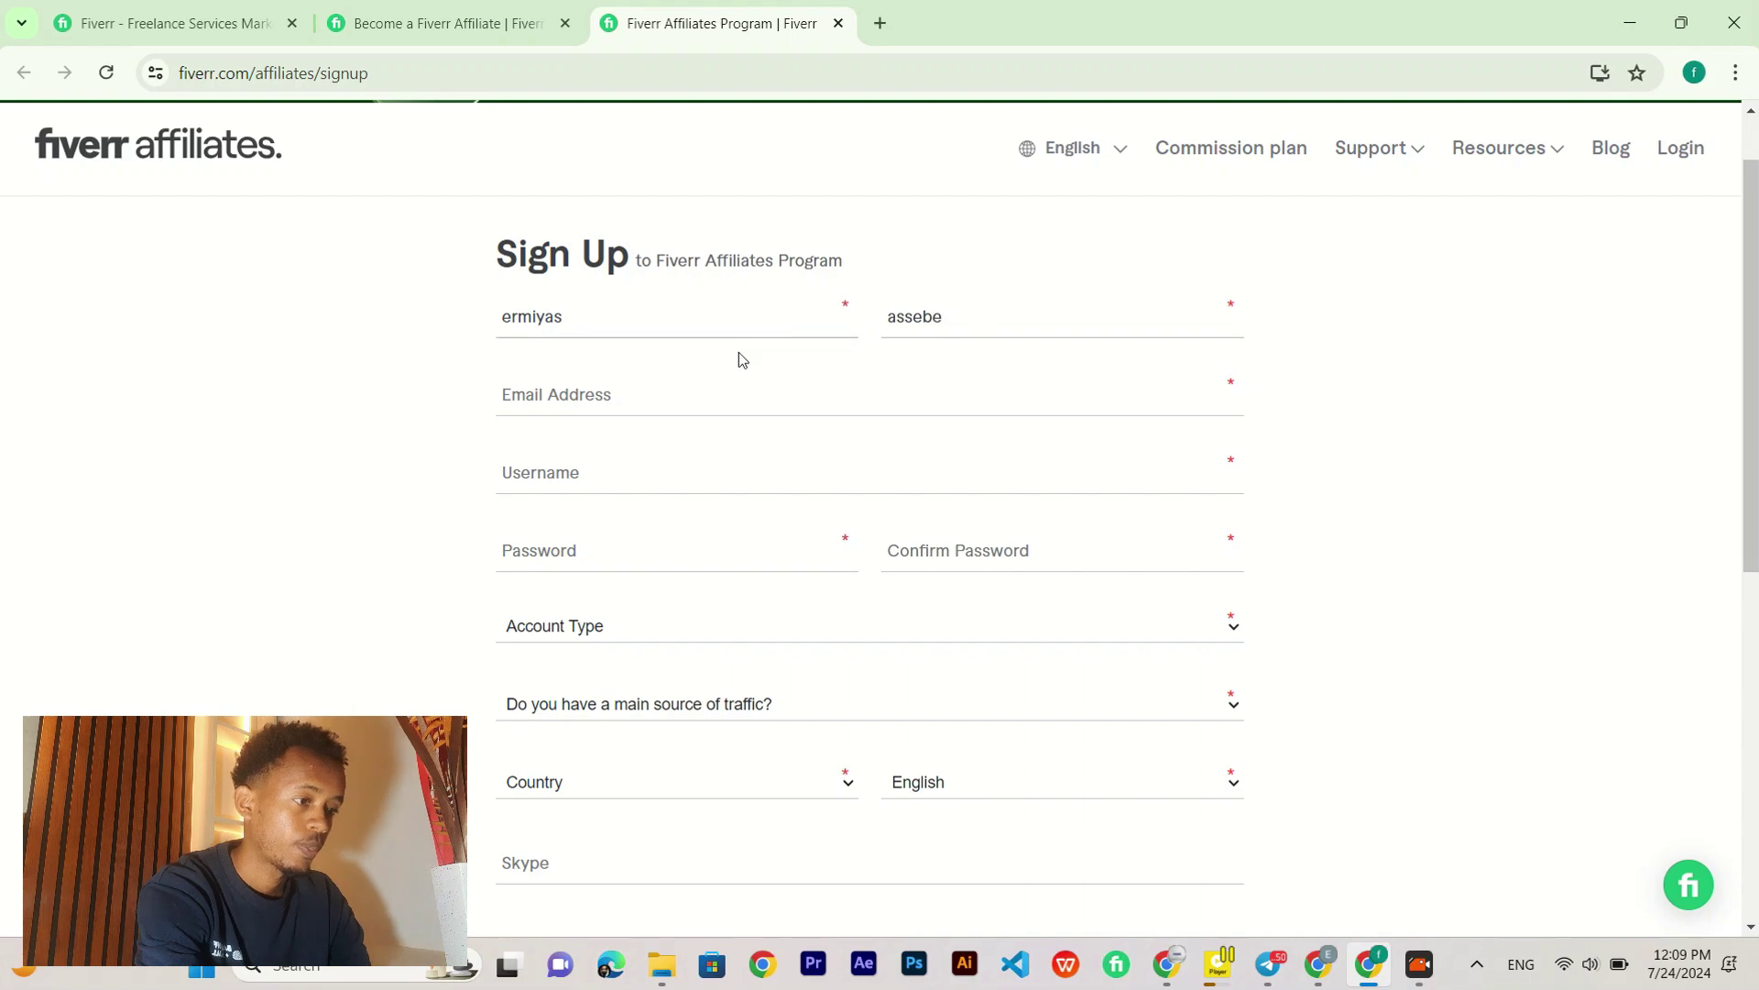
# Step: Start an email address, erase it, and move on to the Username field
pyautogui.click(591, 397)
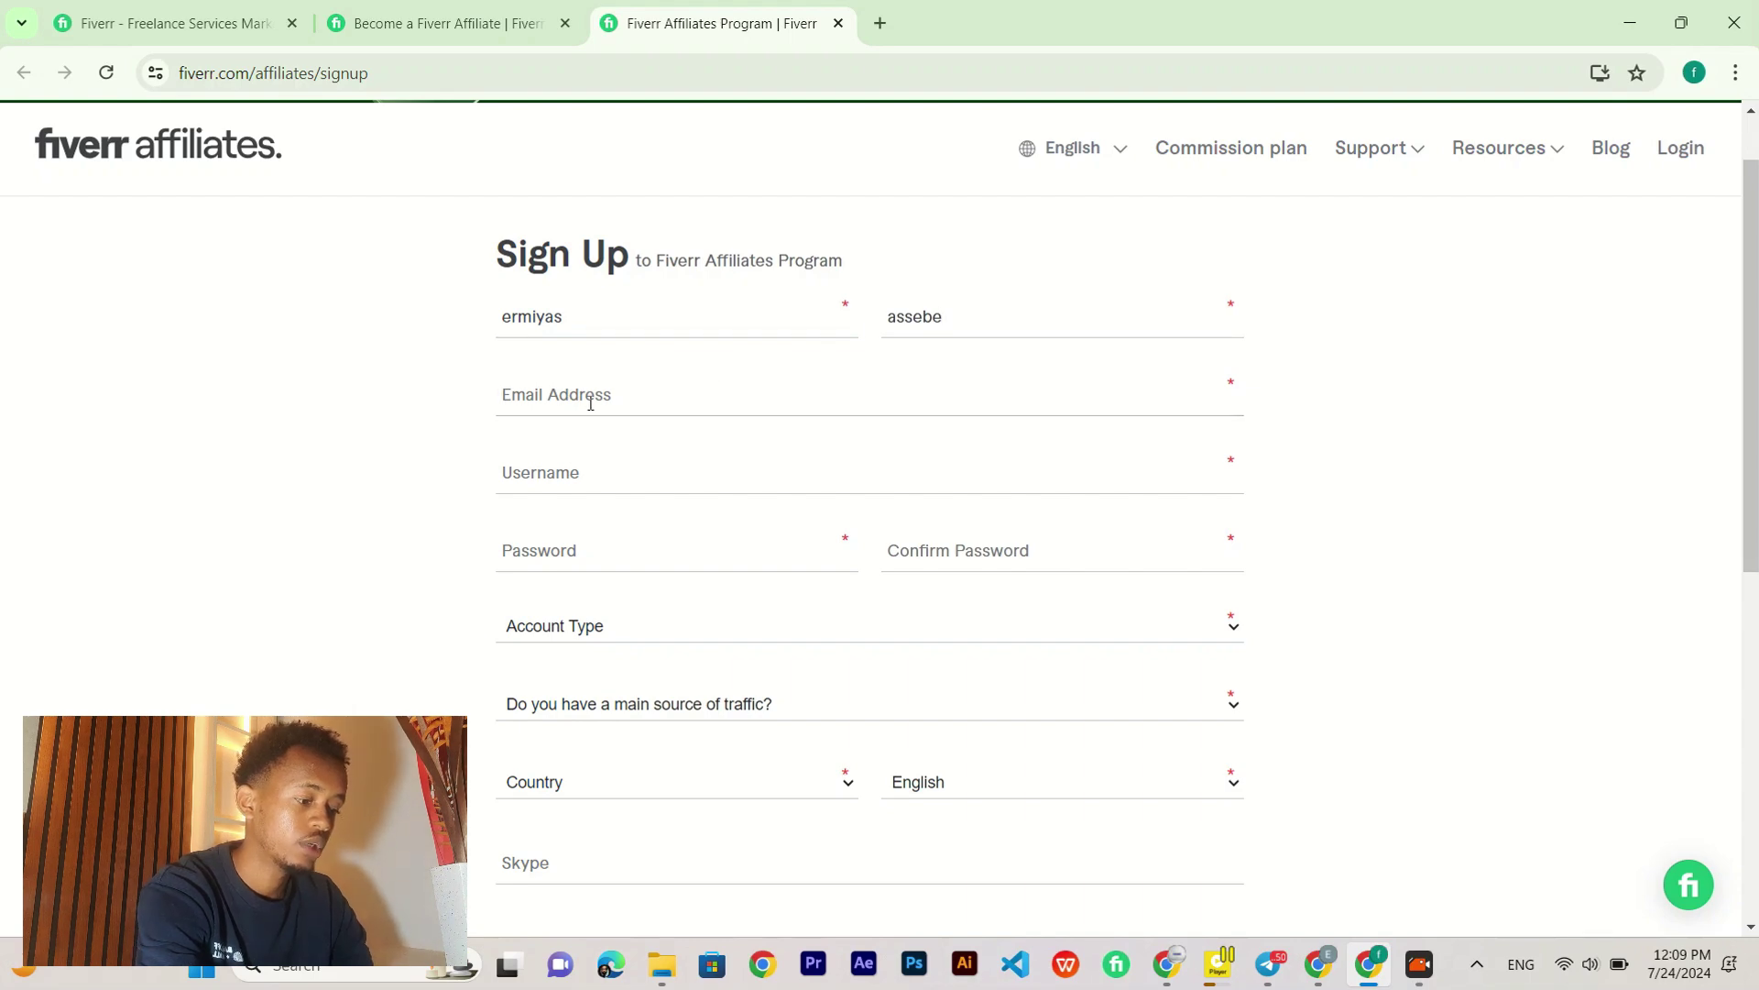
pyautogui.write('jer')
pyautogui.press('BackSpace')
pyautogui.press('BackSpace')
pyautogui.press('BackSpace')
pyautogui.press('BackSpace')
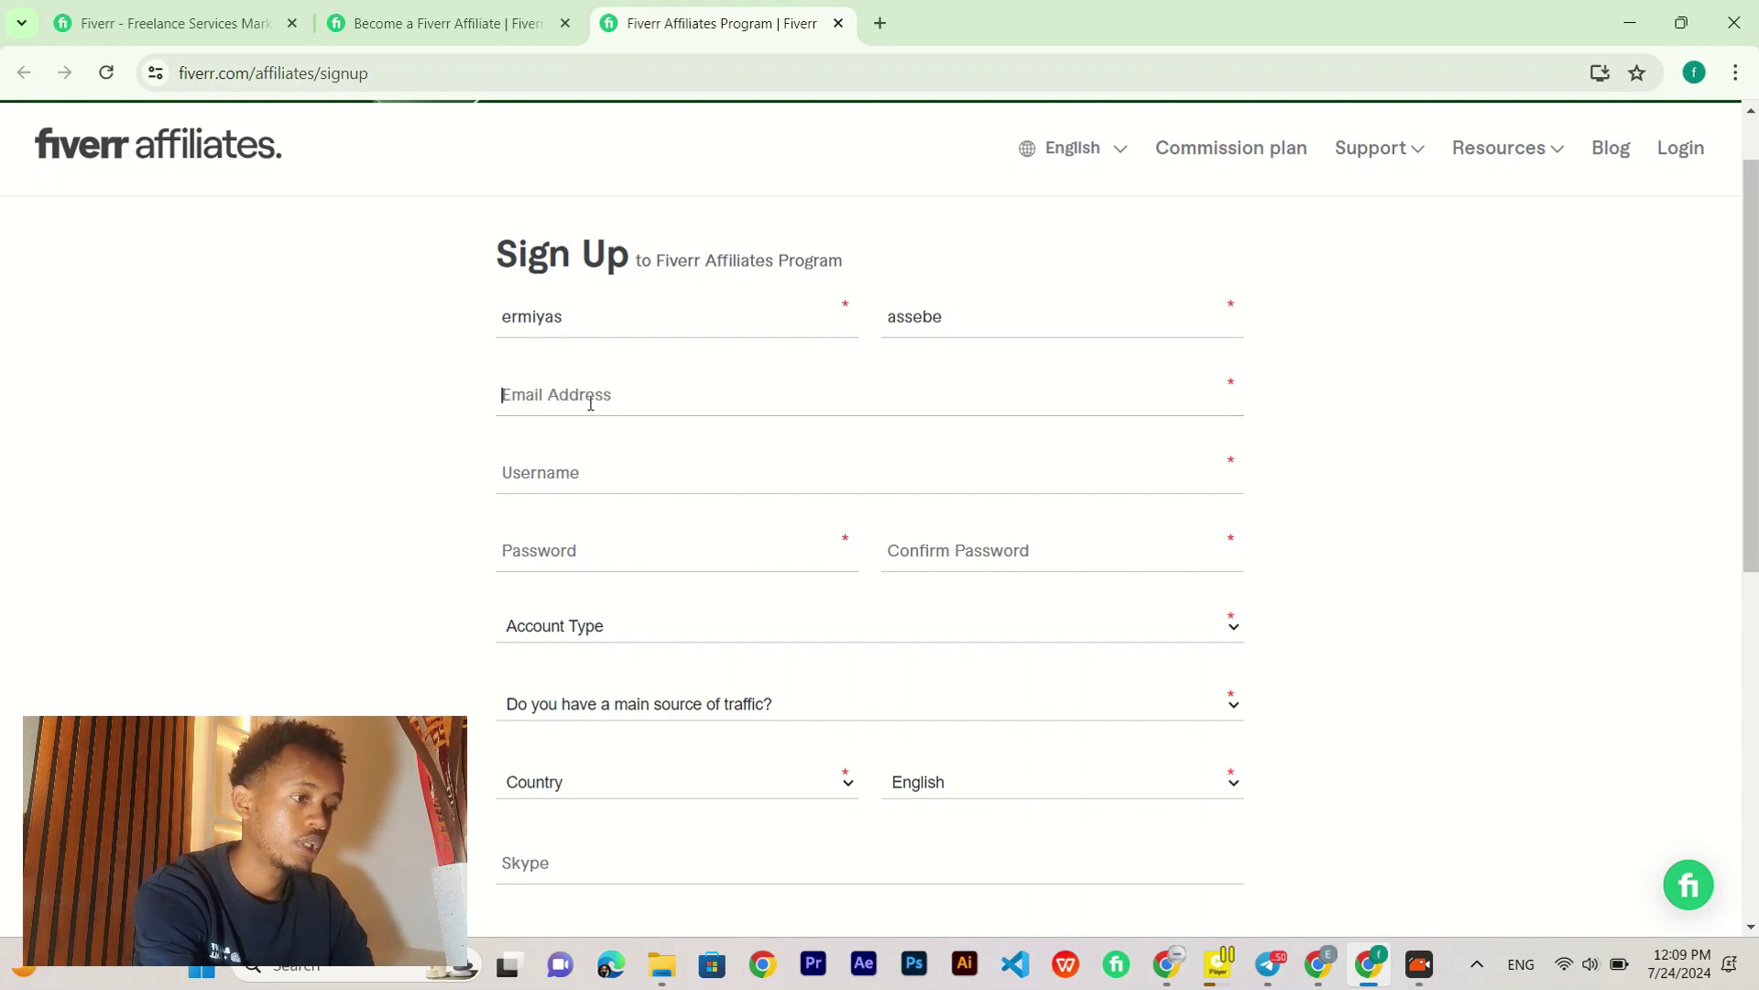
pyautogui.scroll(-1, 434, 404)
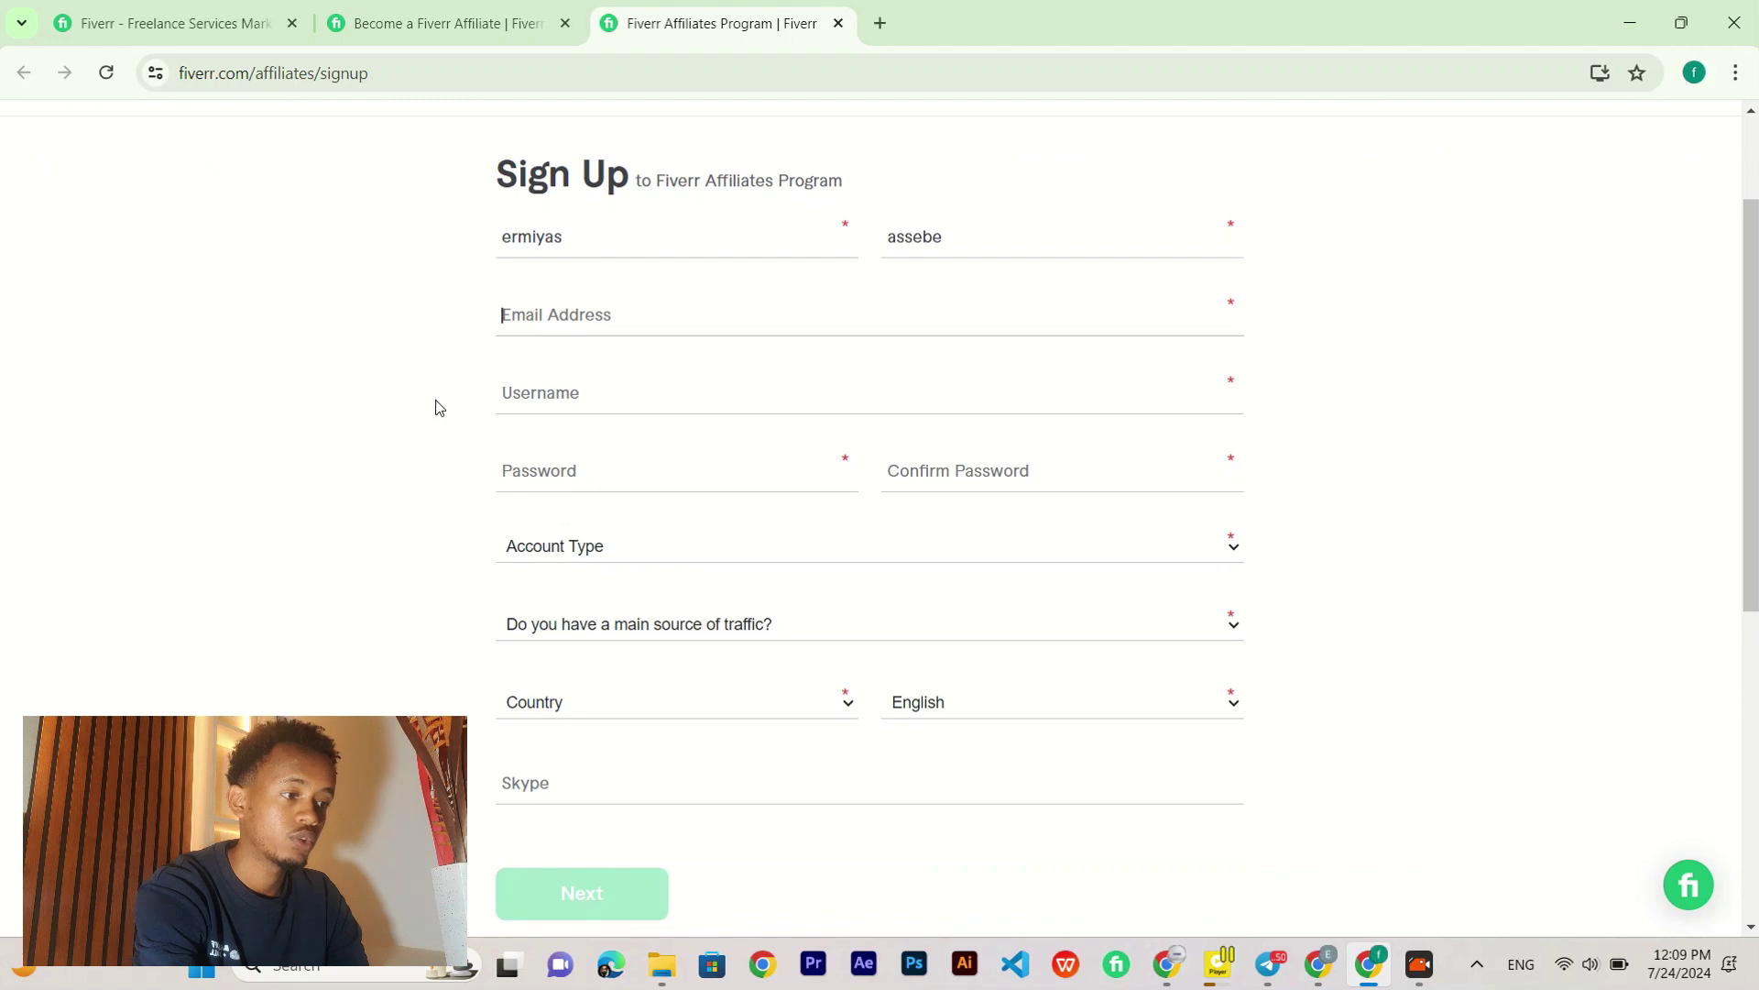
pyautogui.click(575, 392)
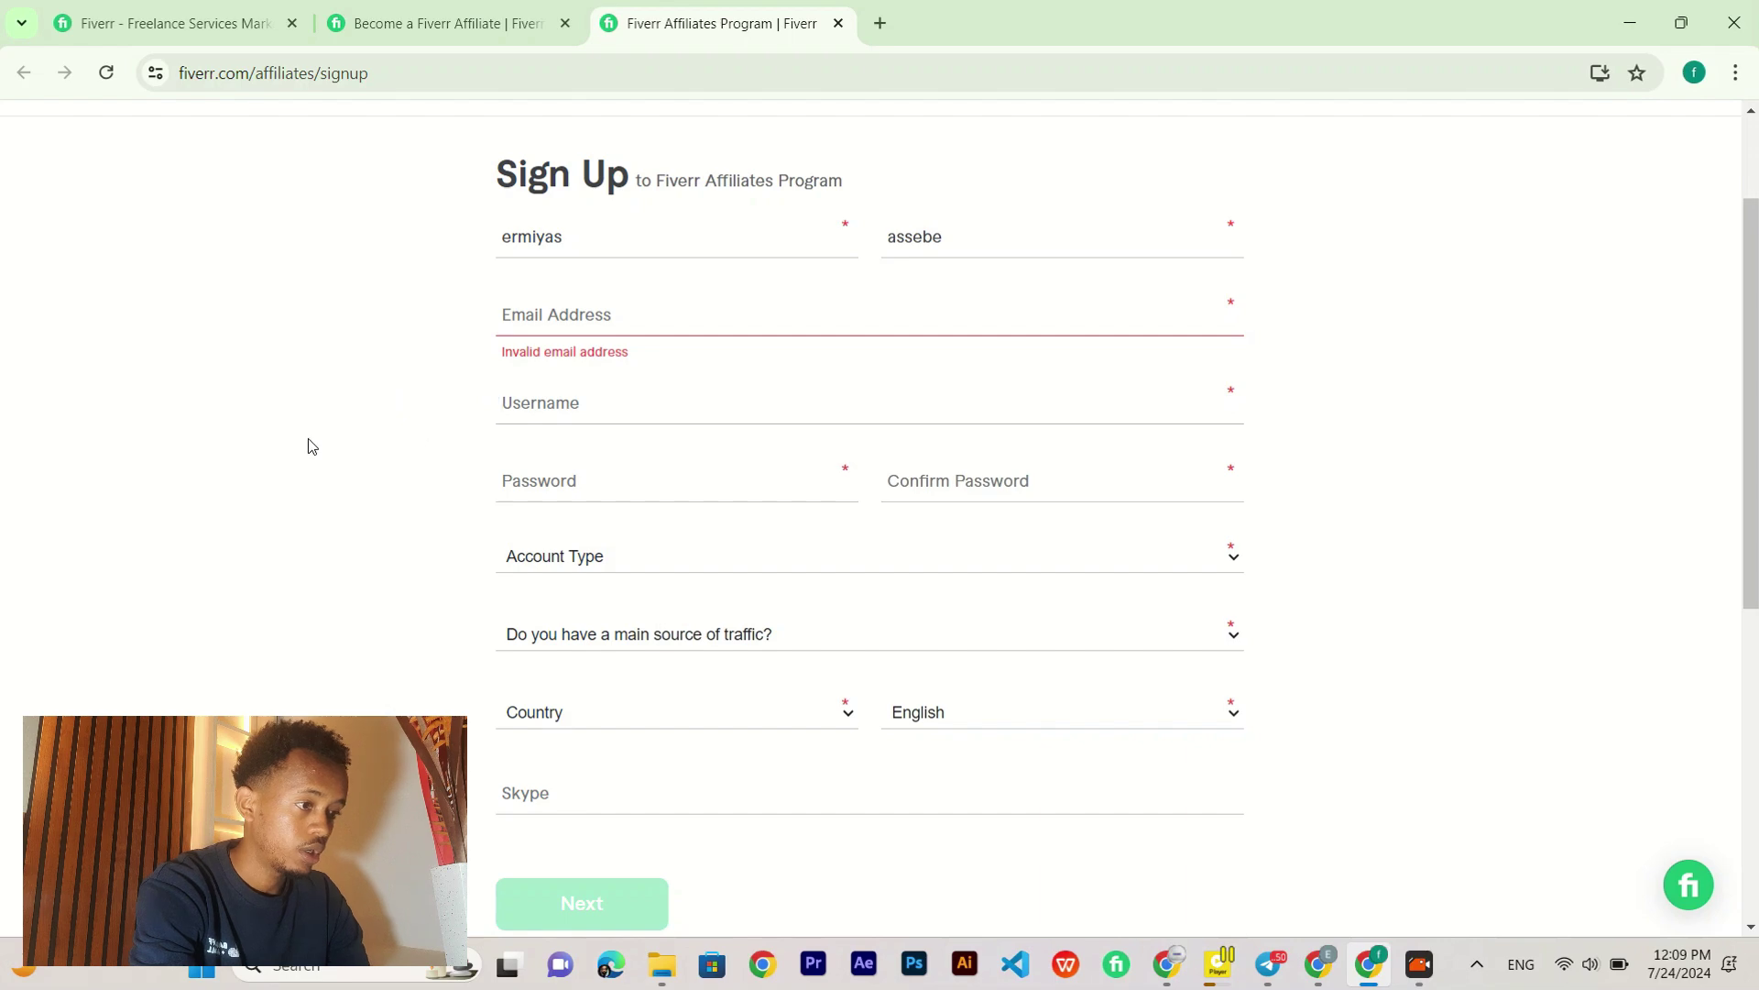
pyautogui.scroll(-1, 309, 440)
pyautogui.scroll(2, 308, 441)
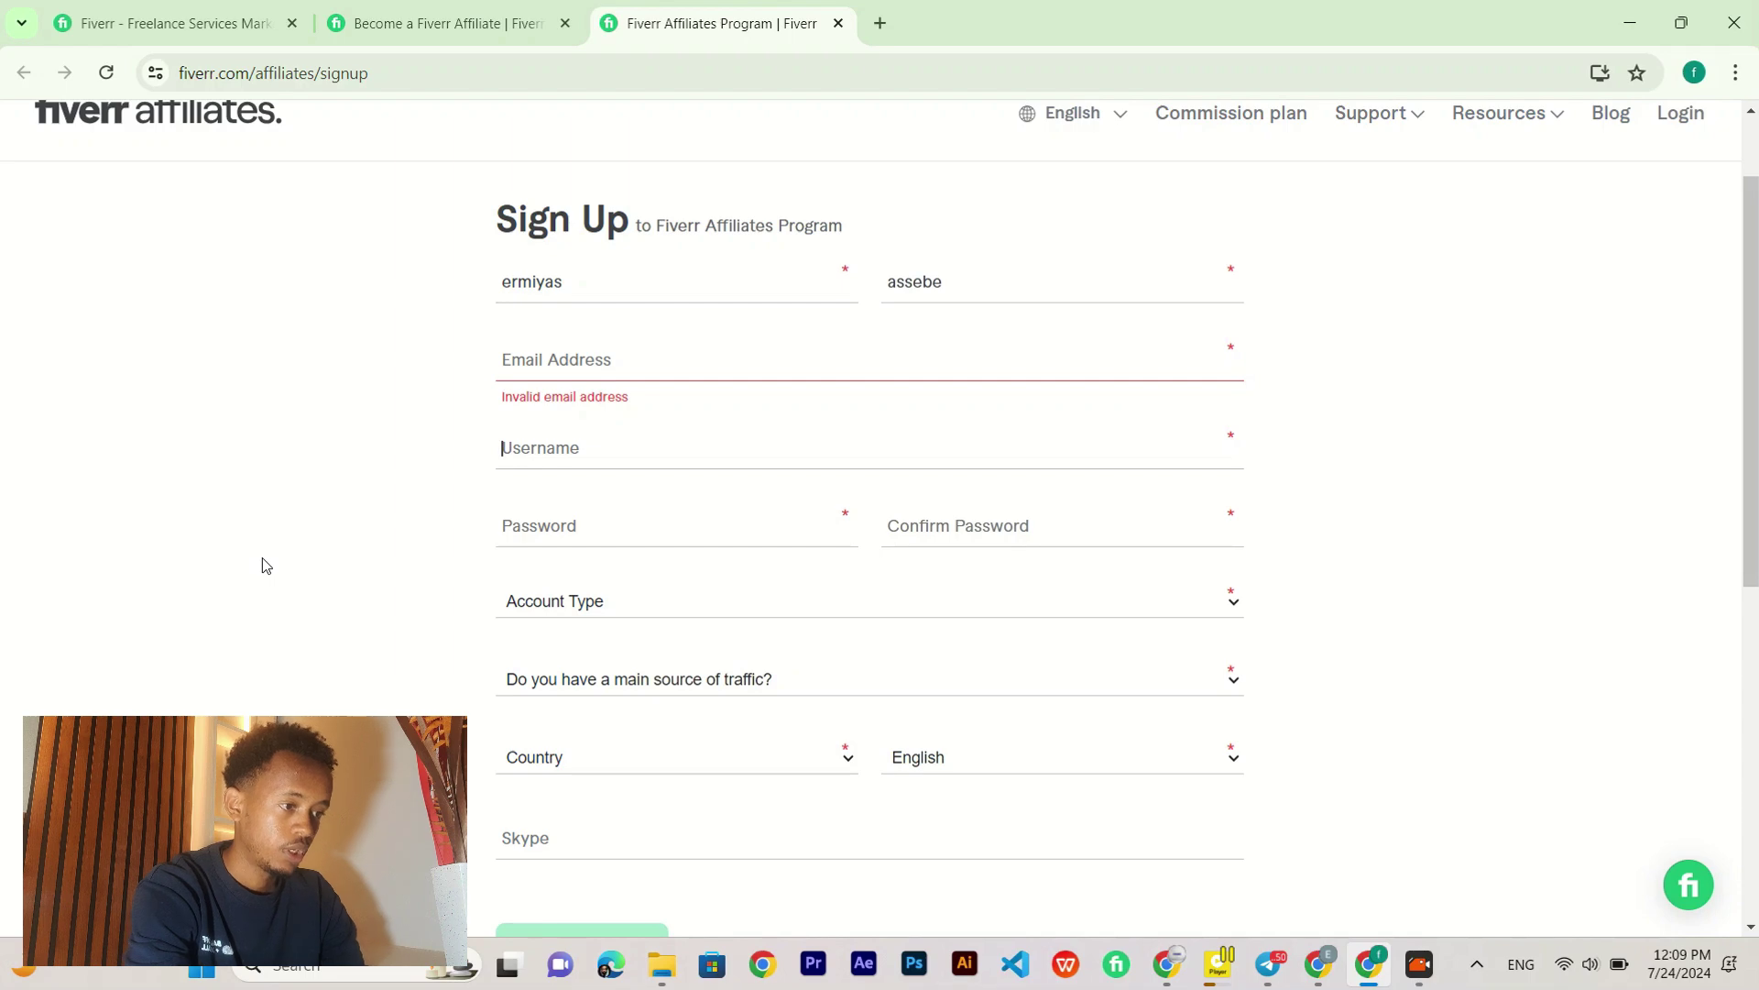
pyautogui.scroll(-2, 262, 565)
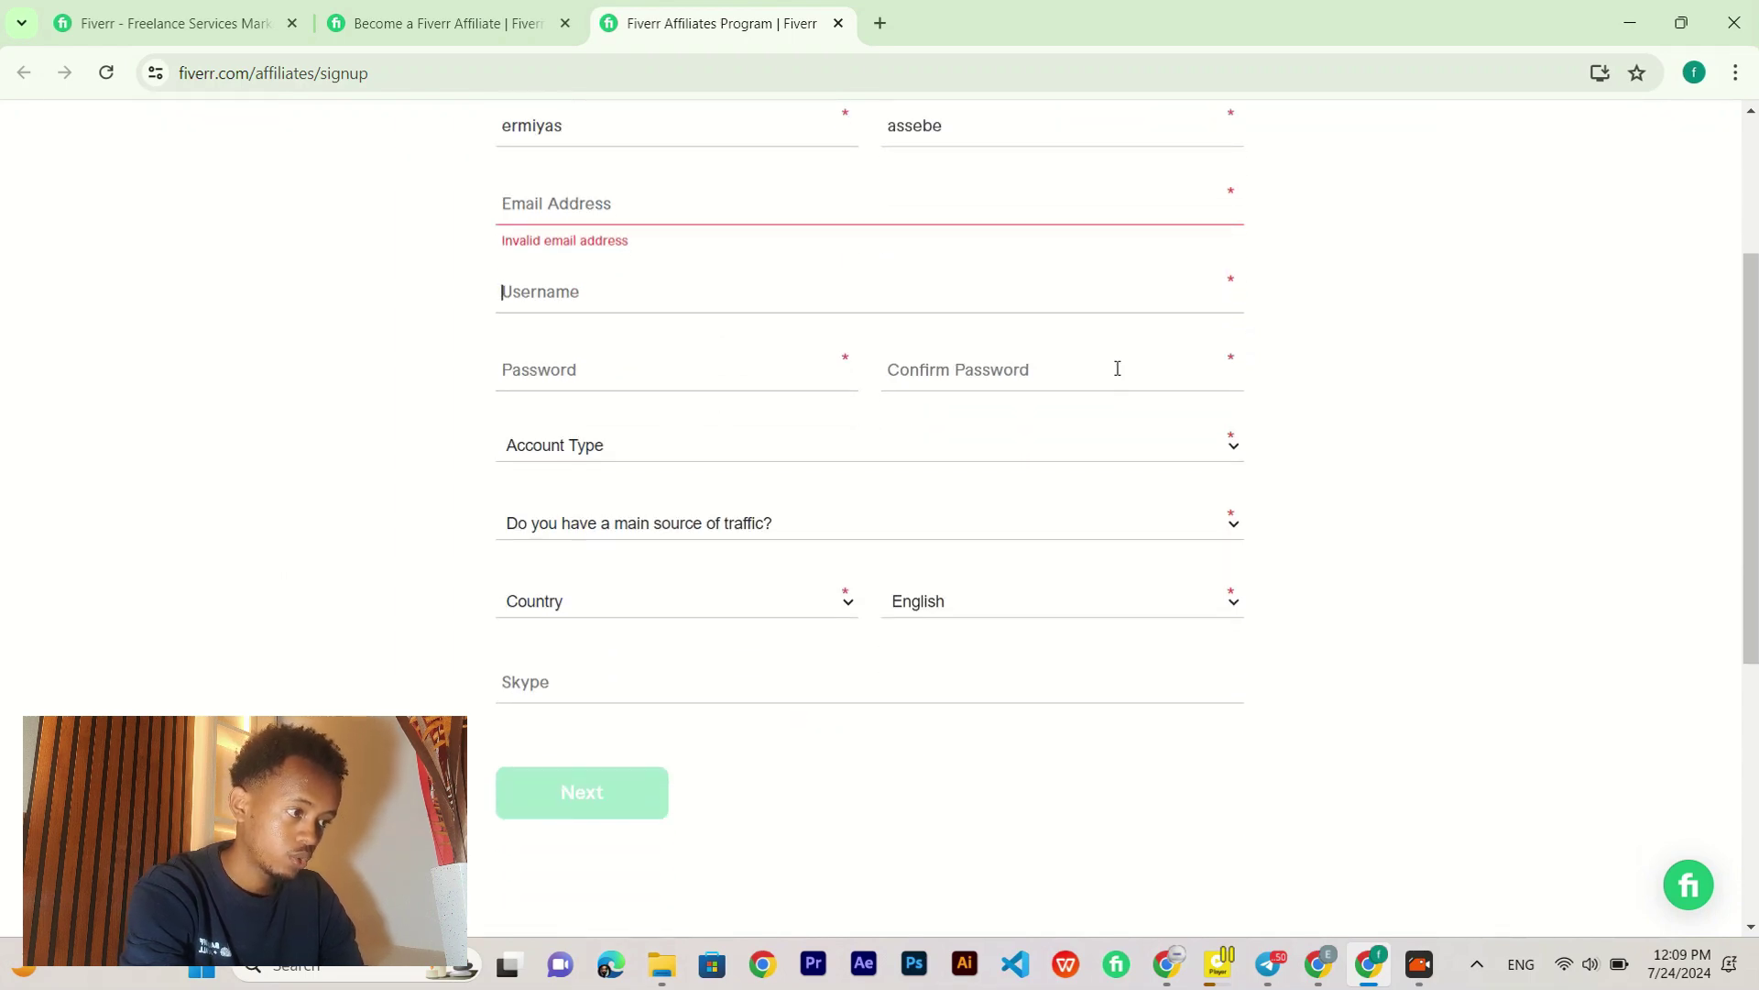
# Step: Enter the account password and fill in the password confirmation field
pyautogui.click(539, 368)
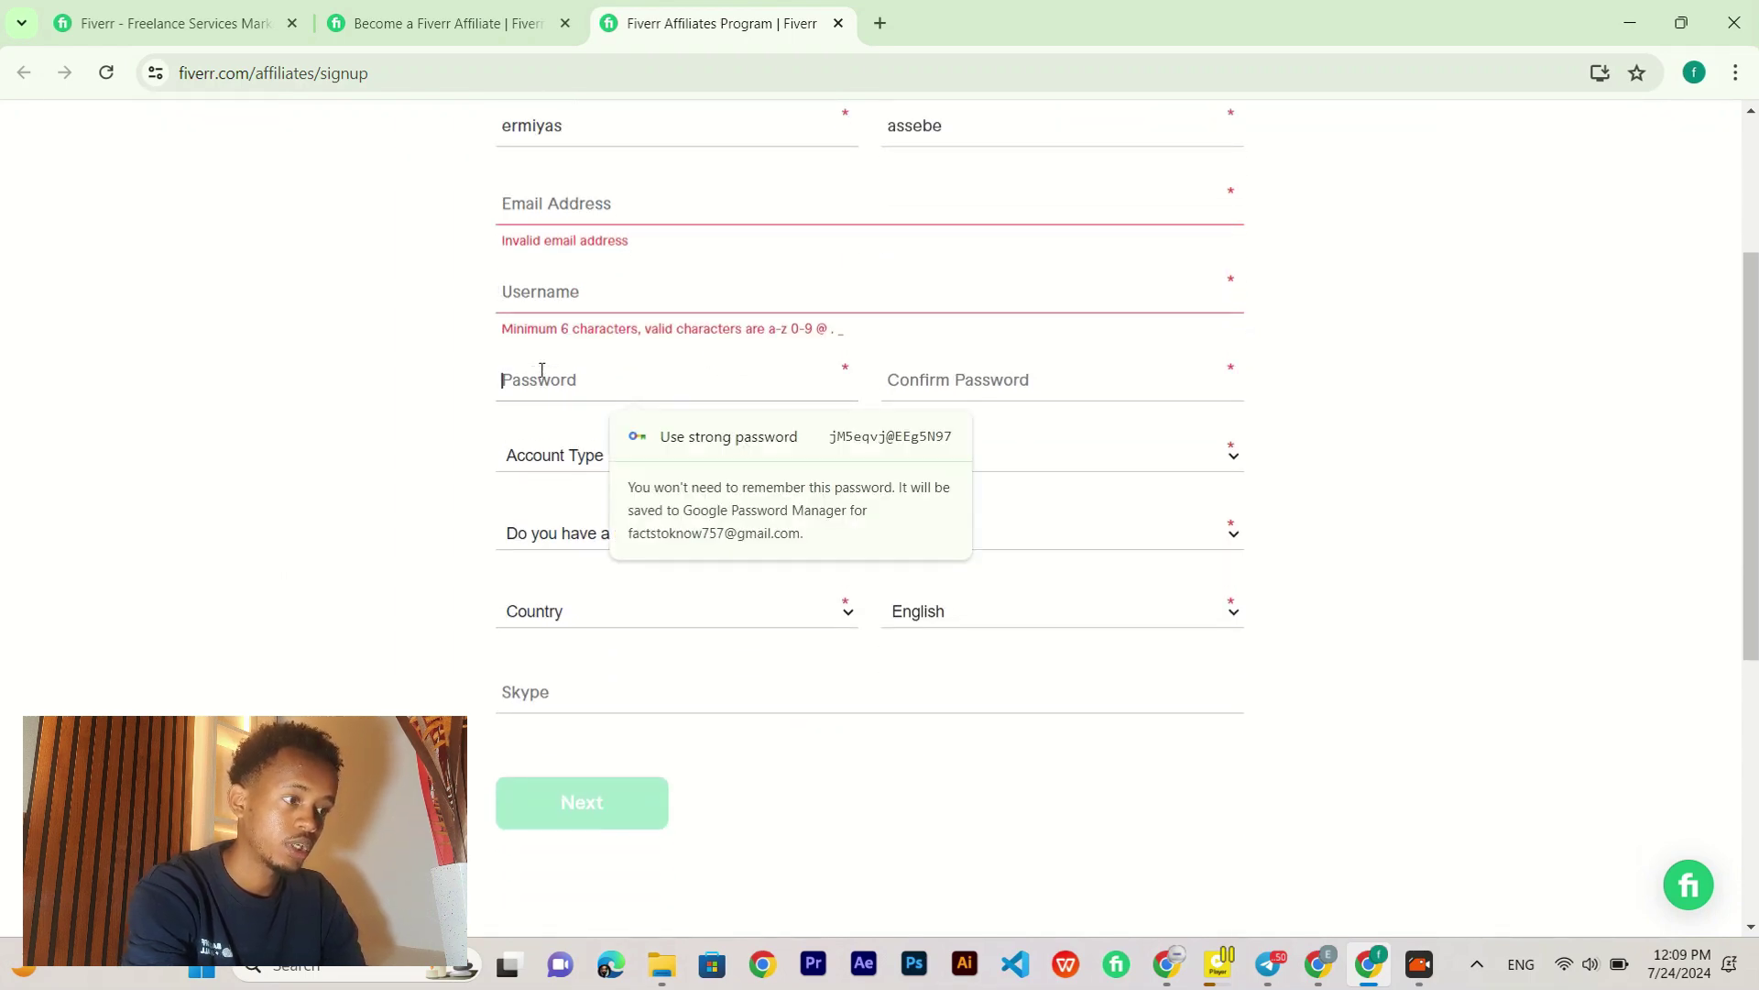
pyautogui.write('••')
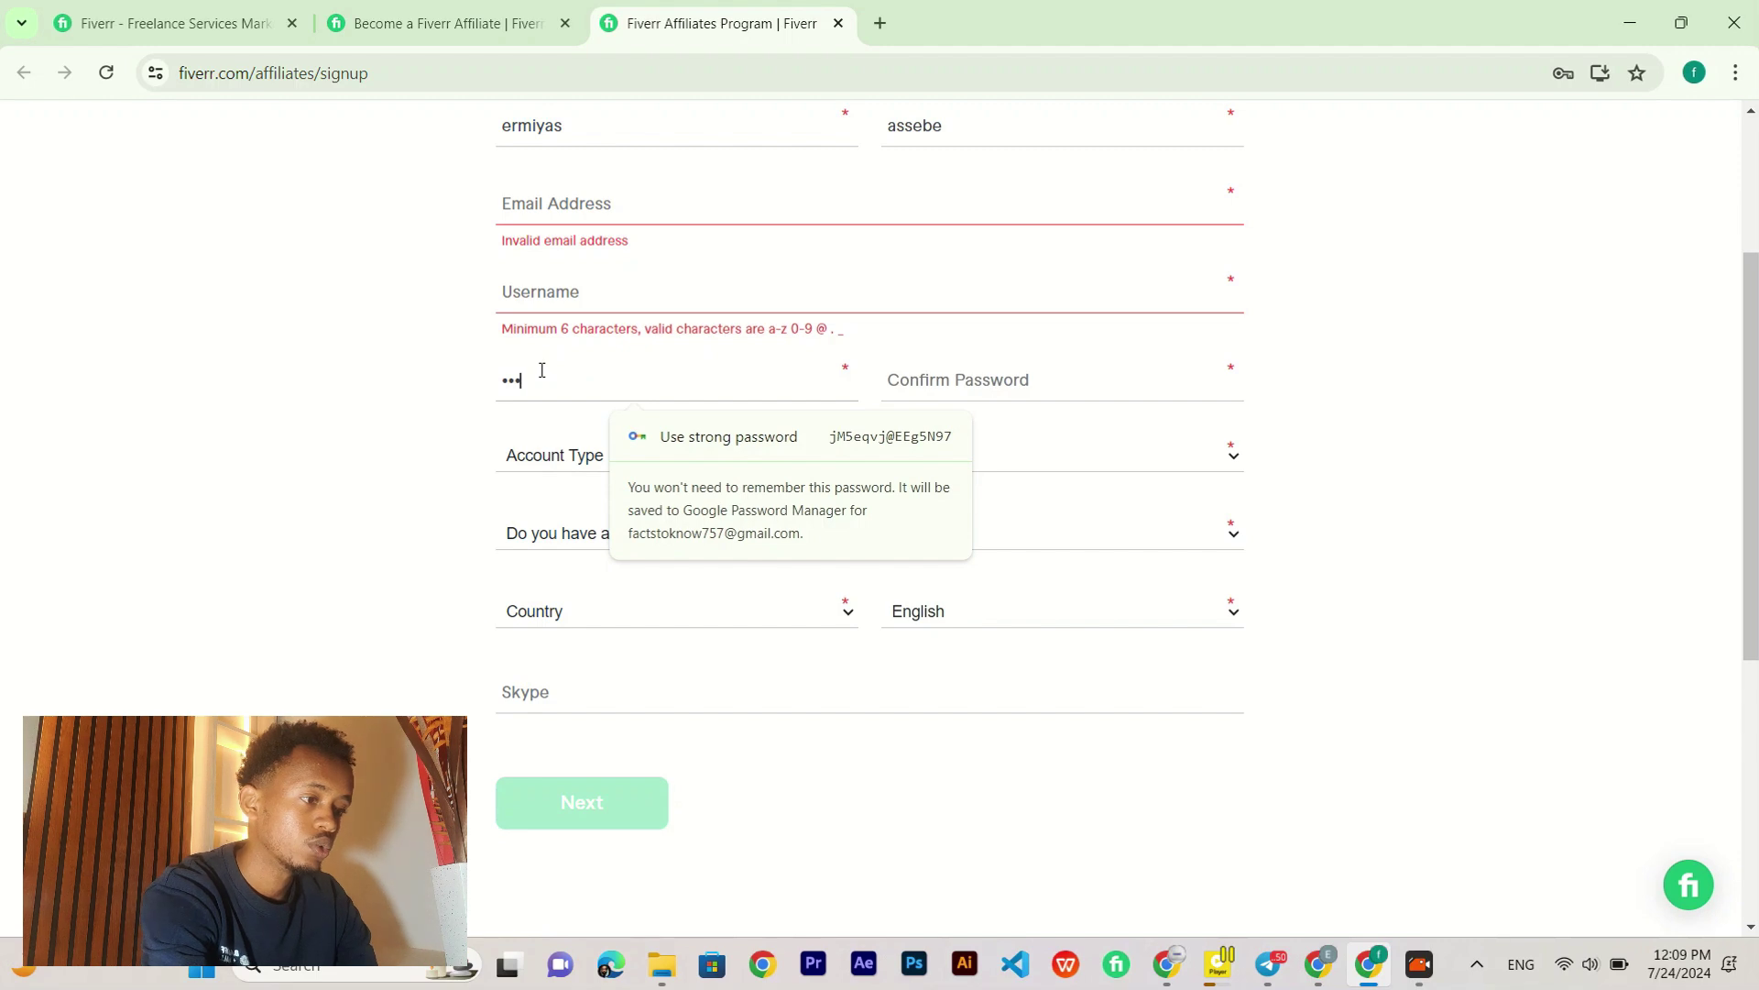
pyautogui.write('•••••')
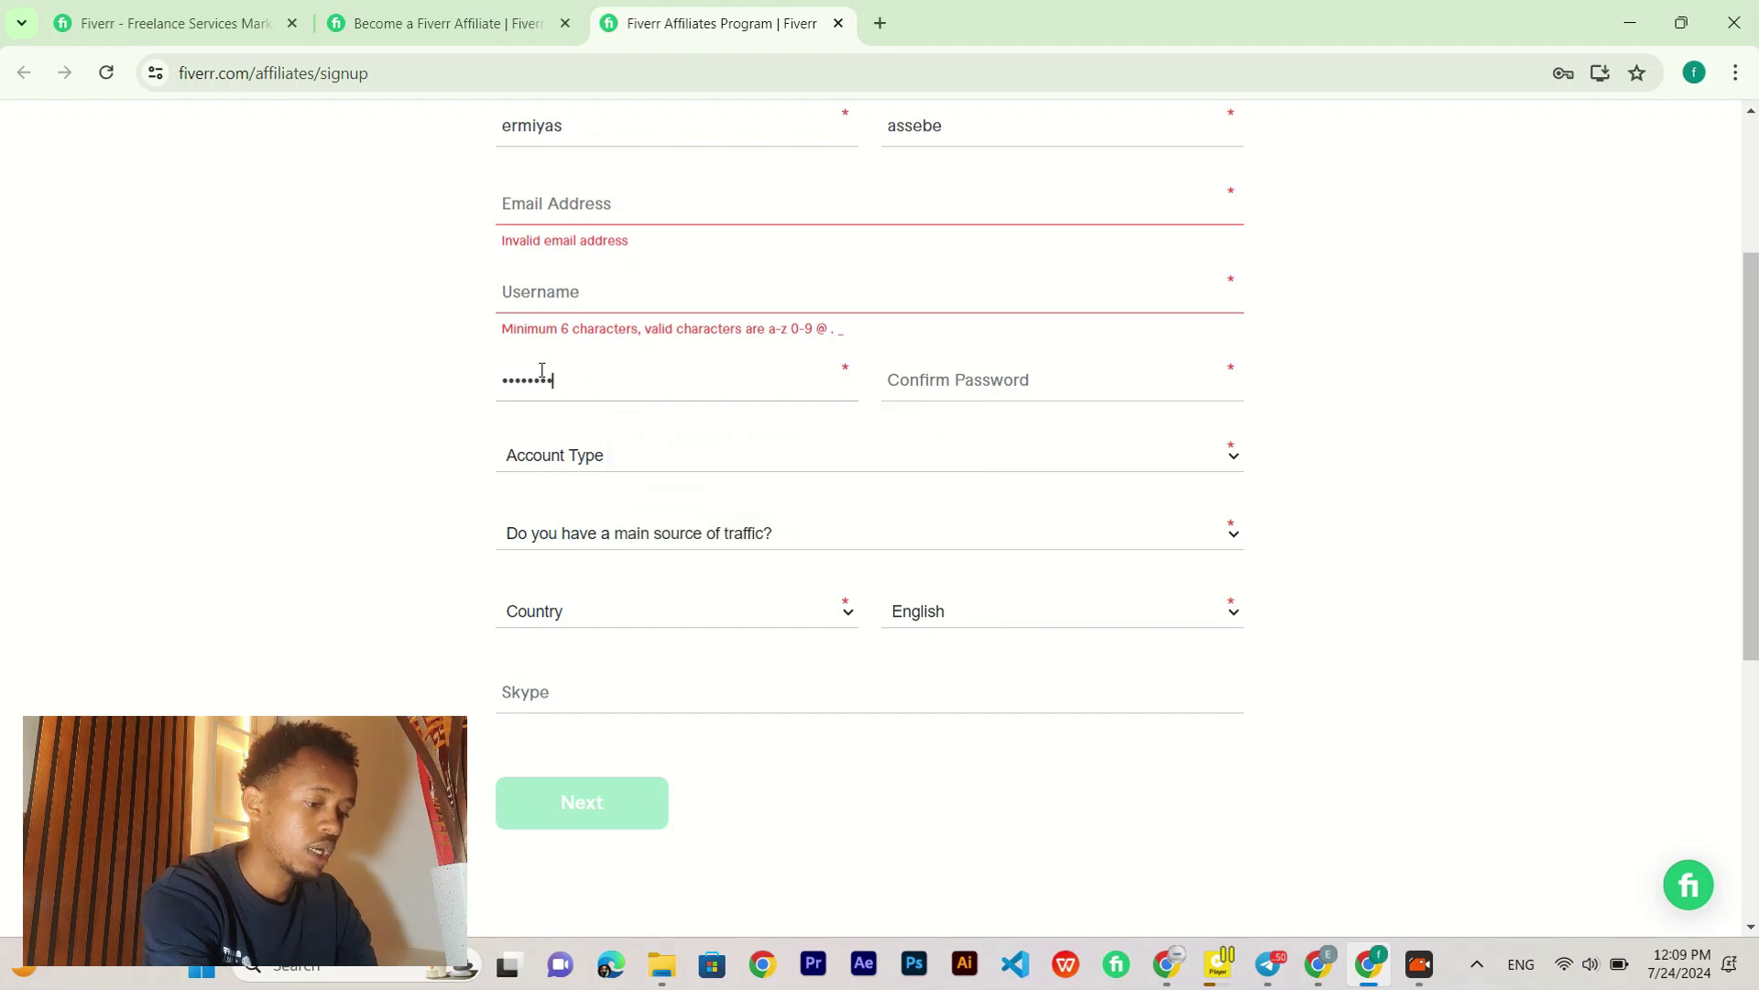
pyautogui.click(987, 376)
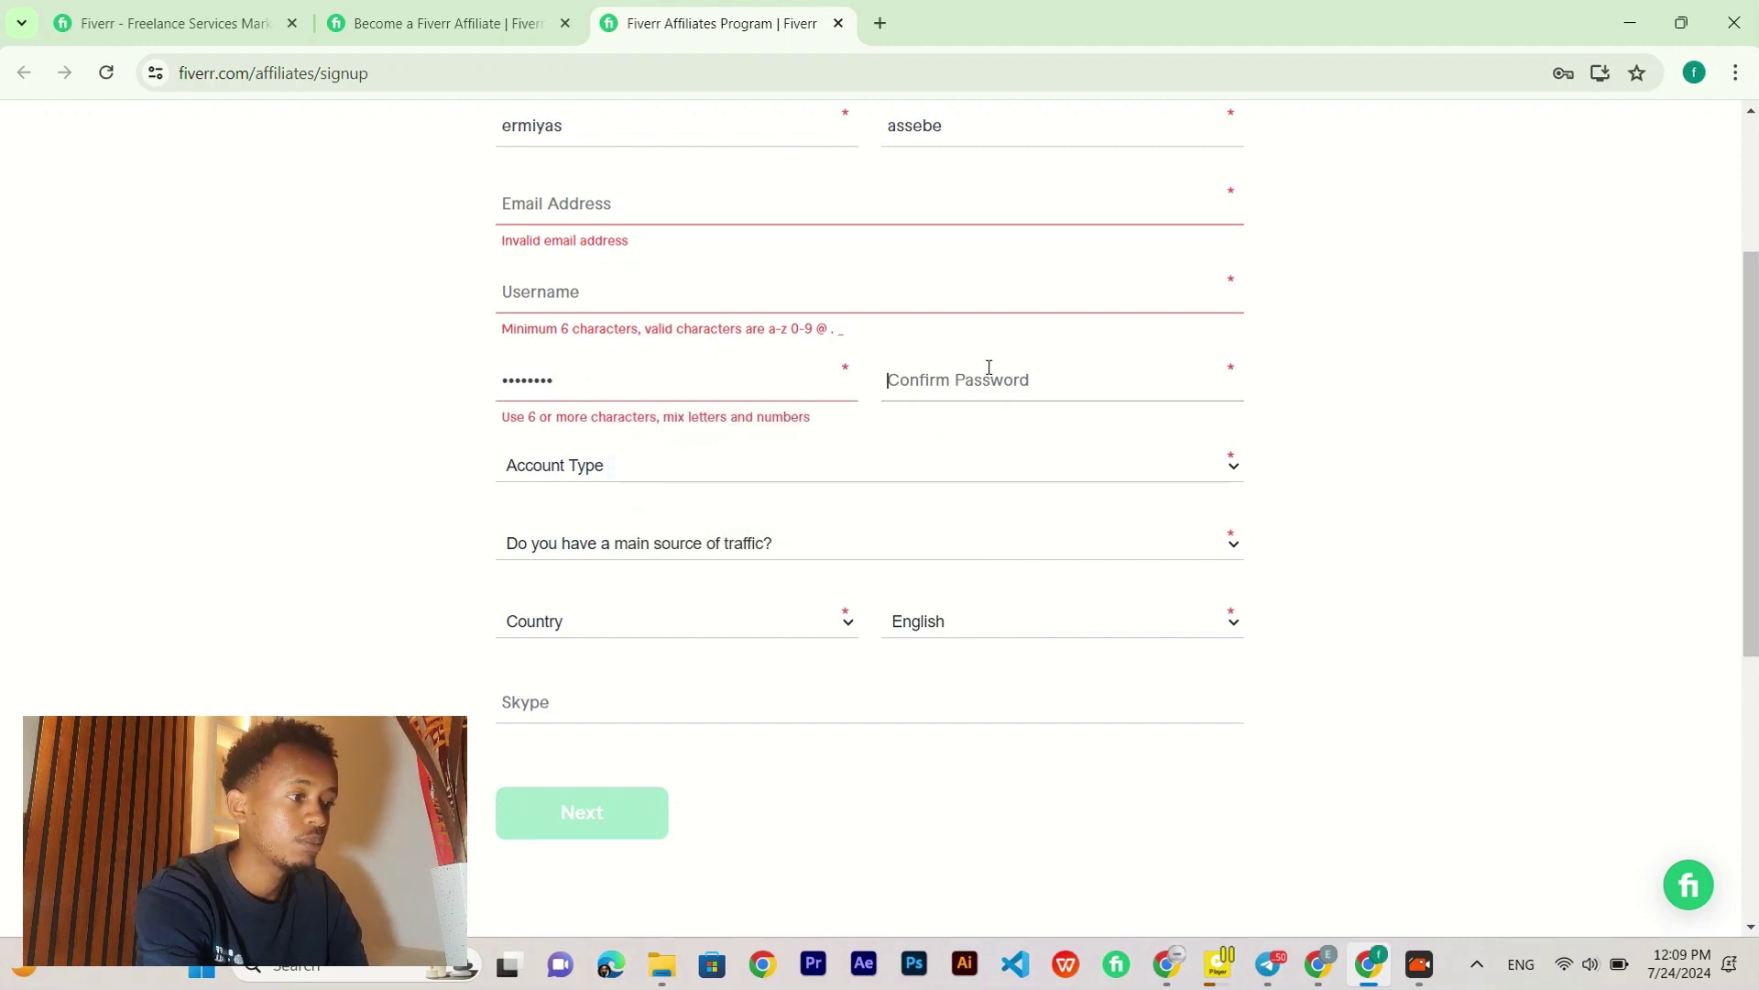
pyautogui.click(348, 392)
# Step: Set the account type to Private and answer No for having a main traffic source
pyautogui.scroll(-1, 541, 466)
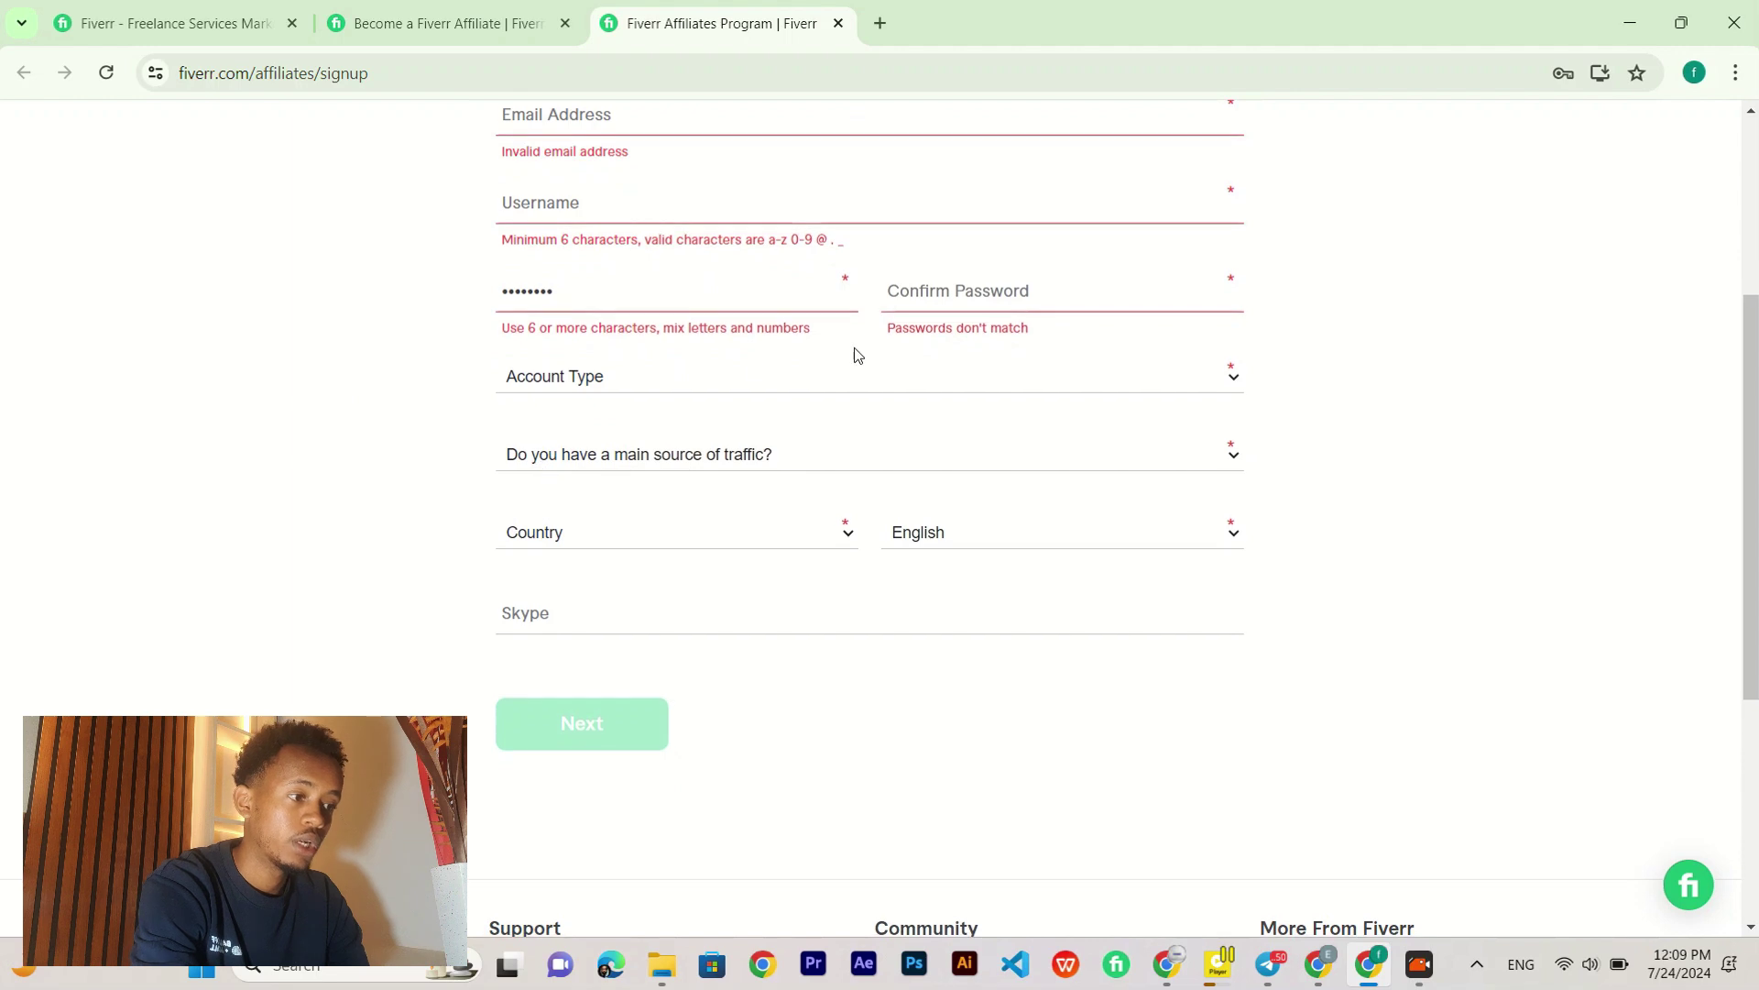
pyautogui.click(790, 376)
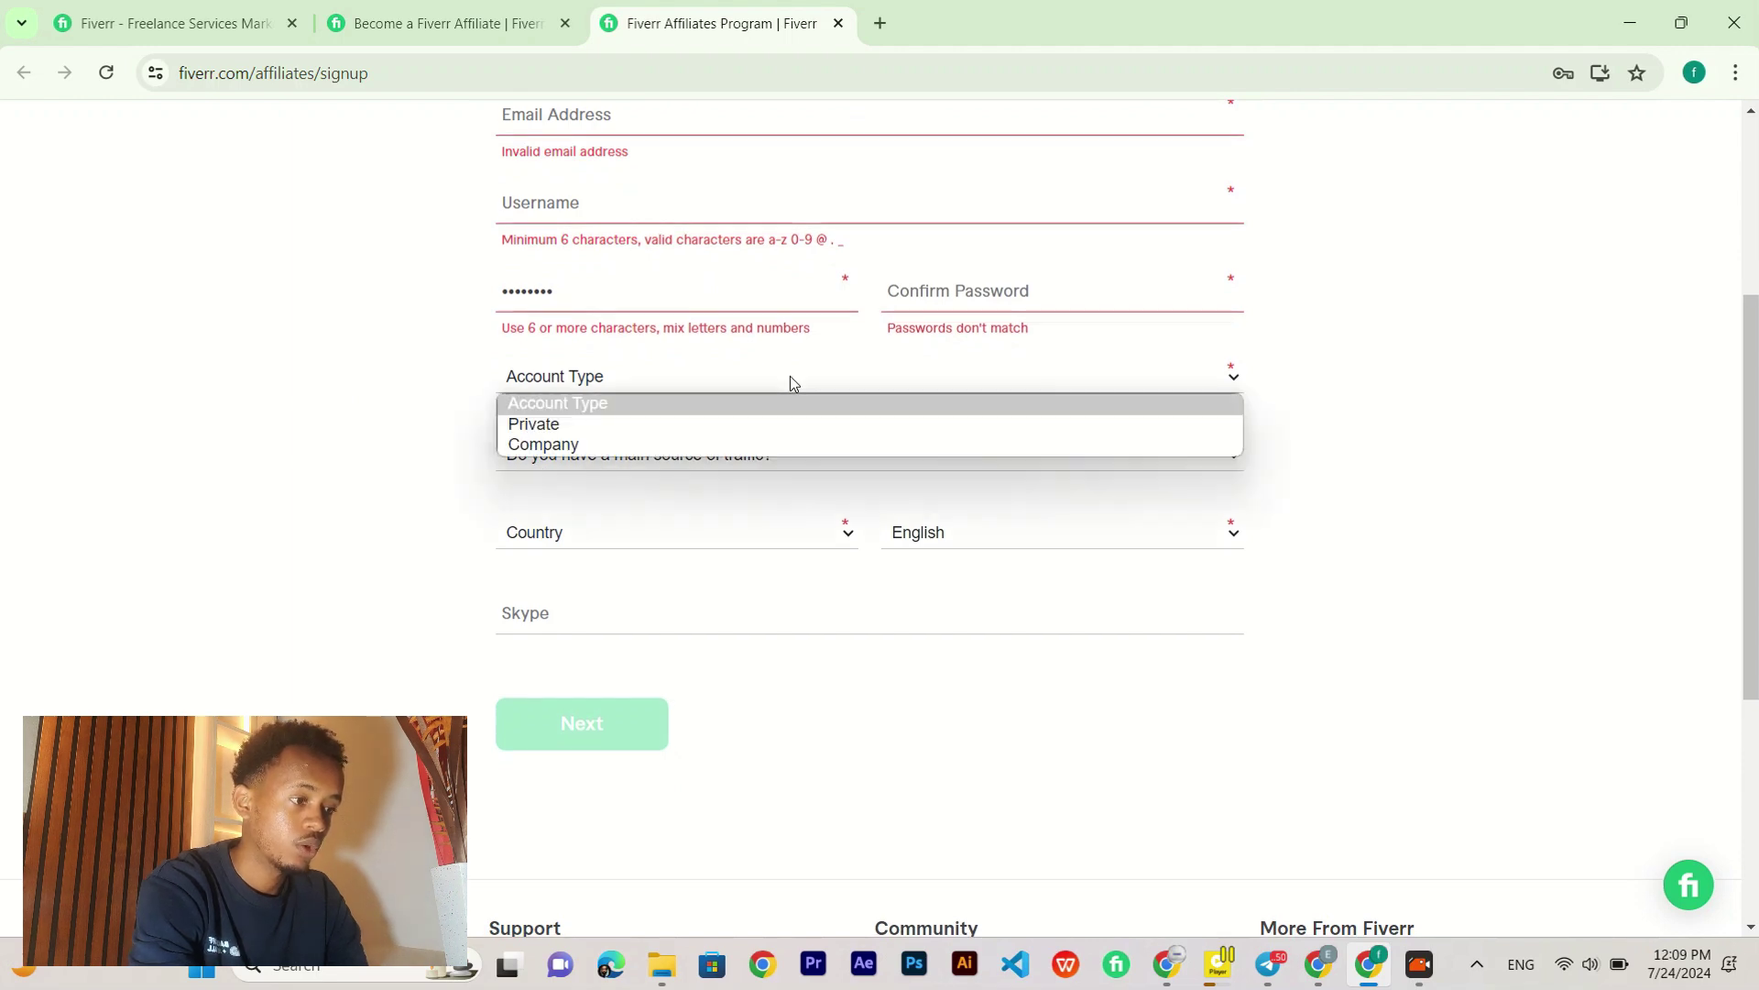
pyautogui.click(575, 427)
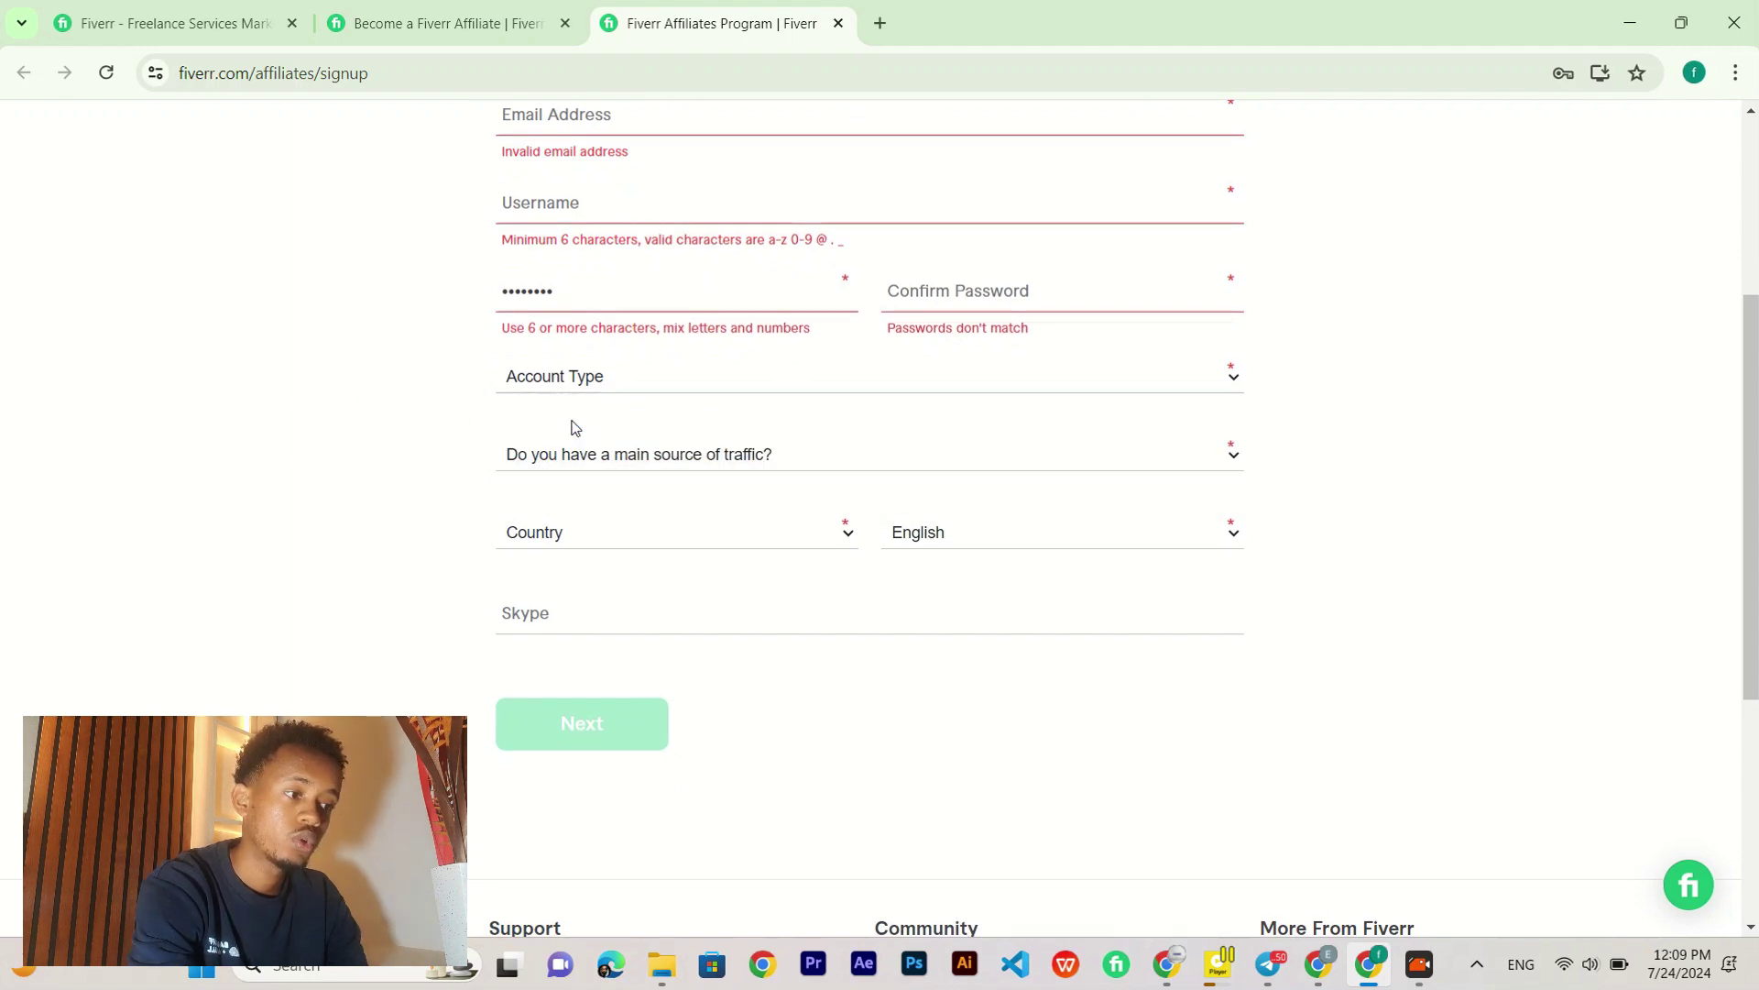
pyautogui.click(714, 463)
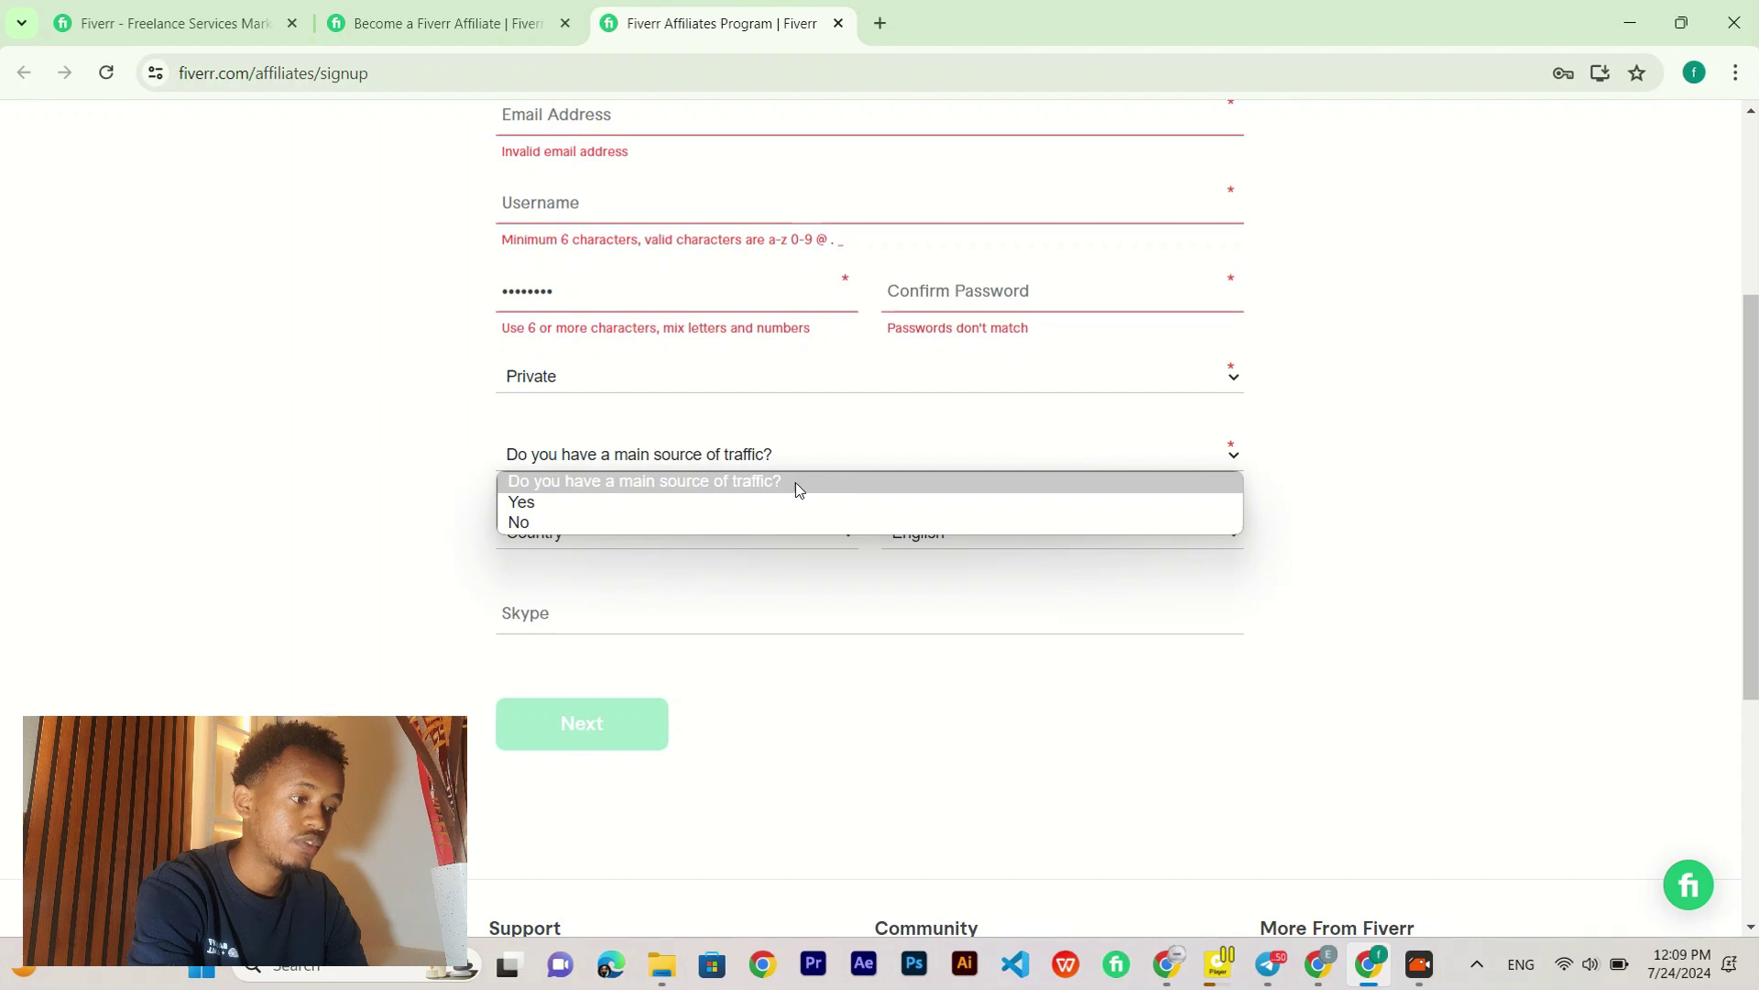
pyautogui.click(536, 500)
pyautogui.scroll(-1, 408, 548)
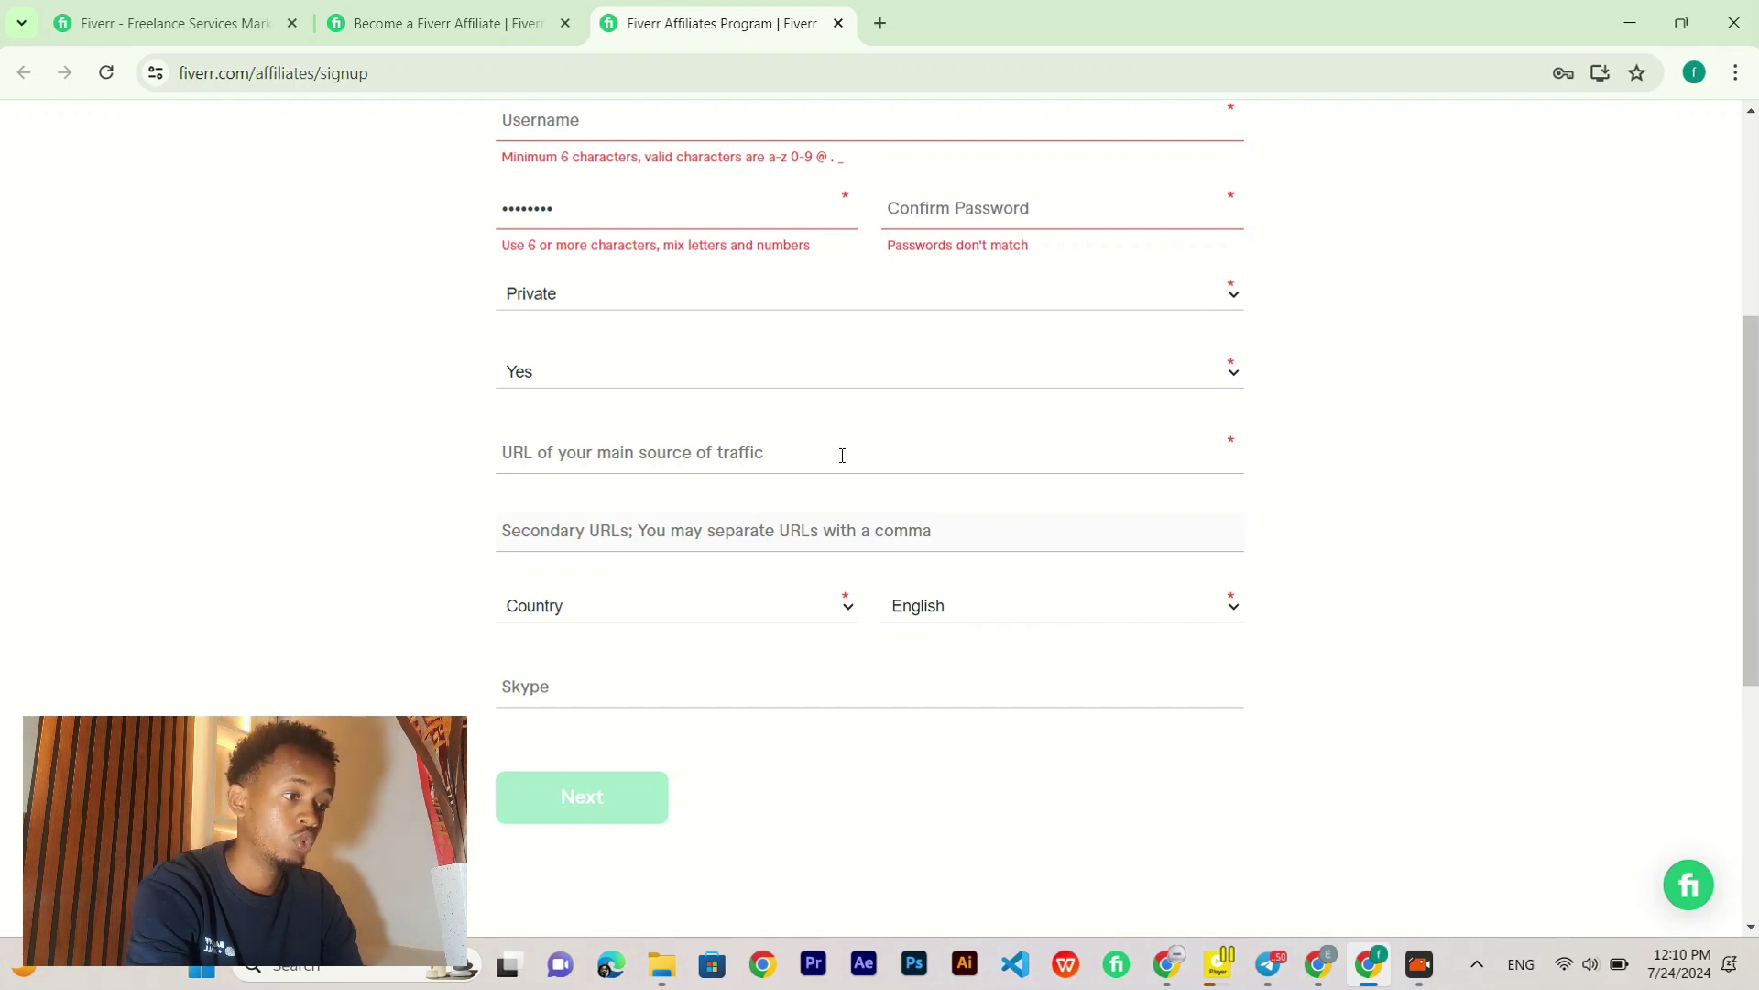
pyautogui.click(621, 374)
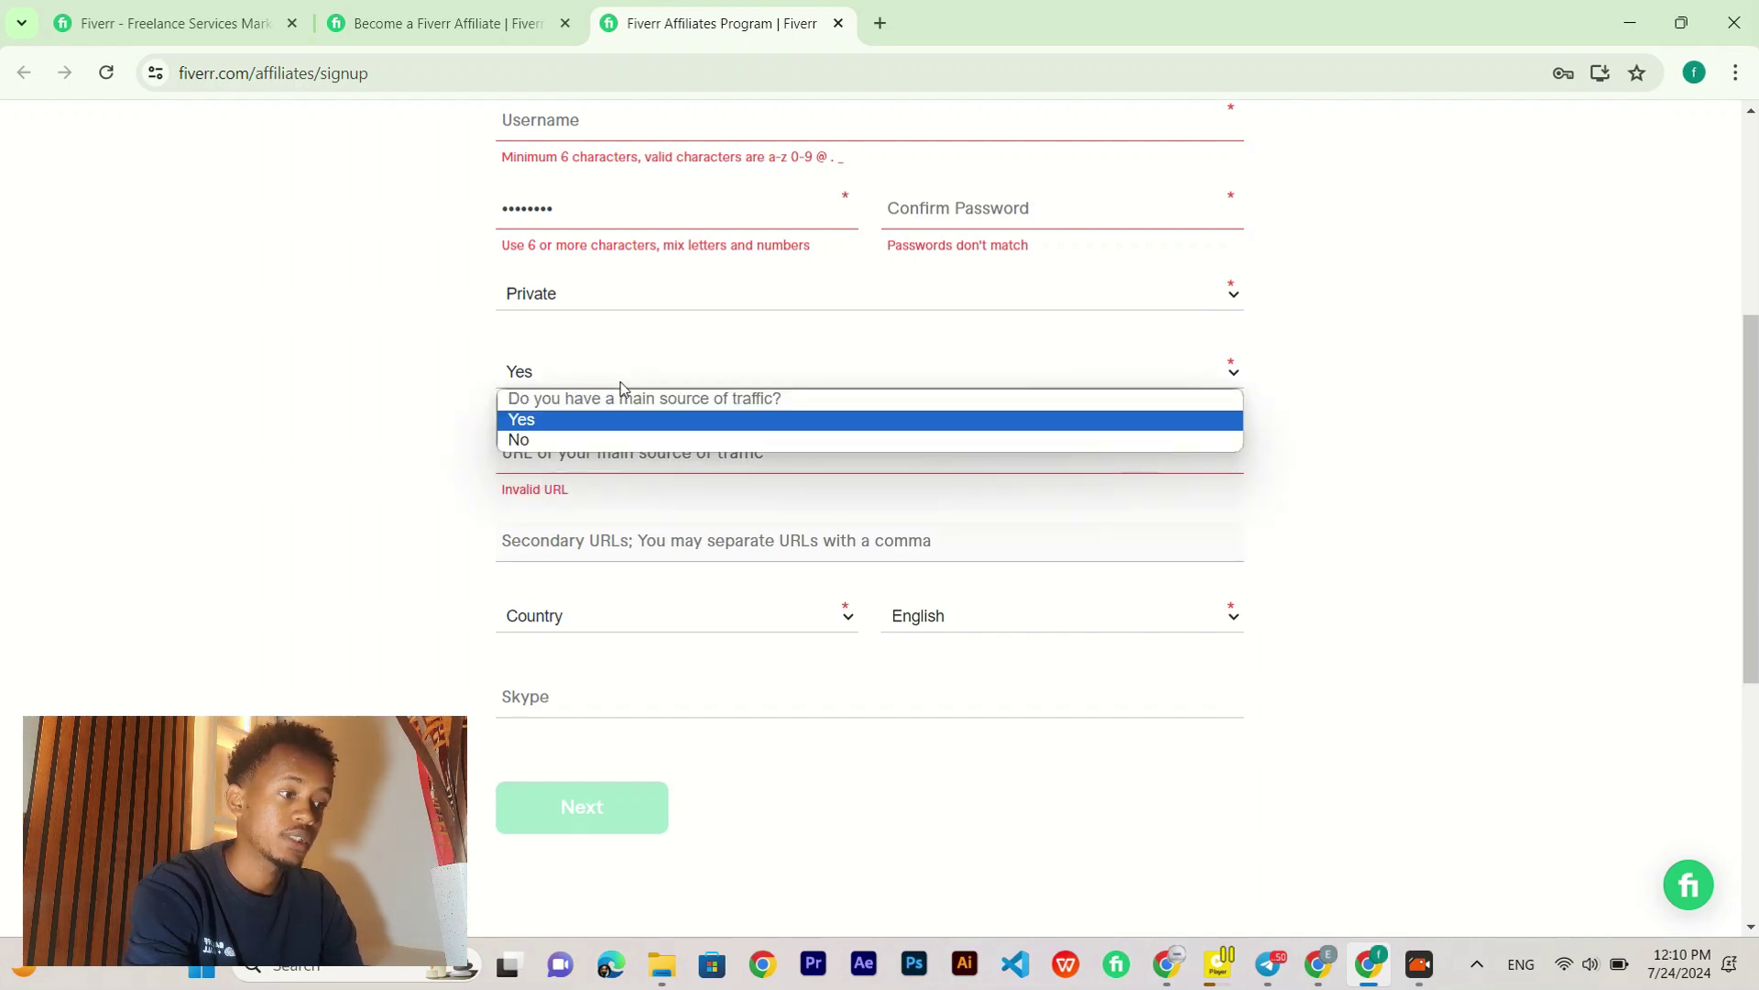
pyautogui.click(325, 473)
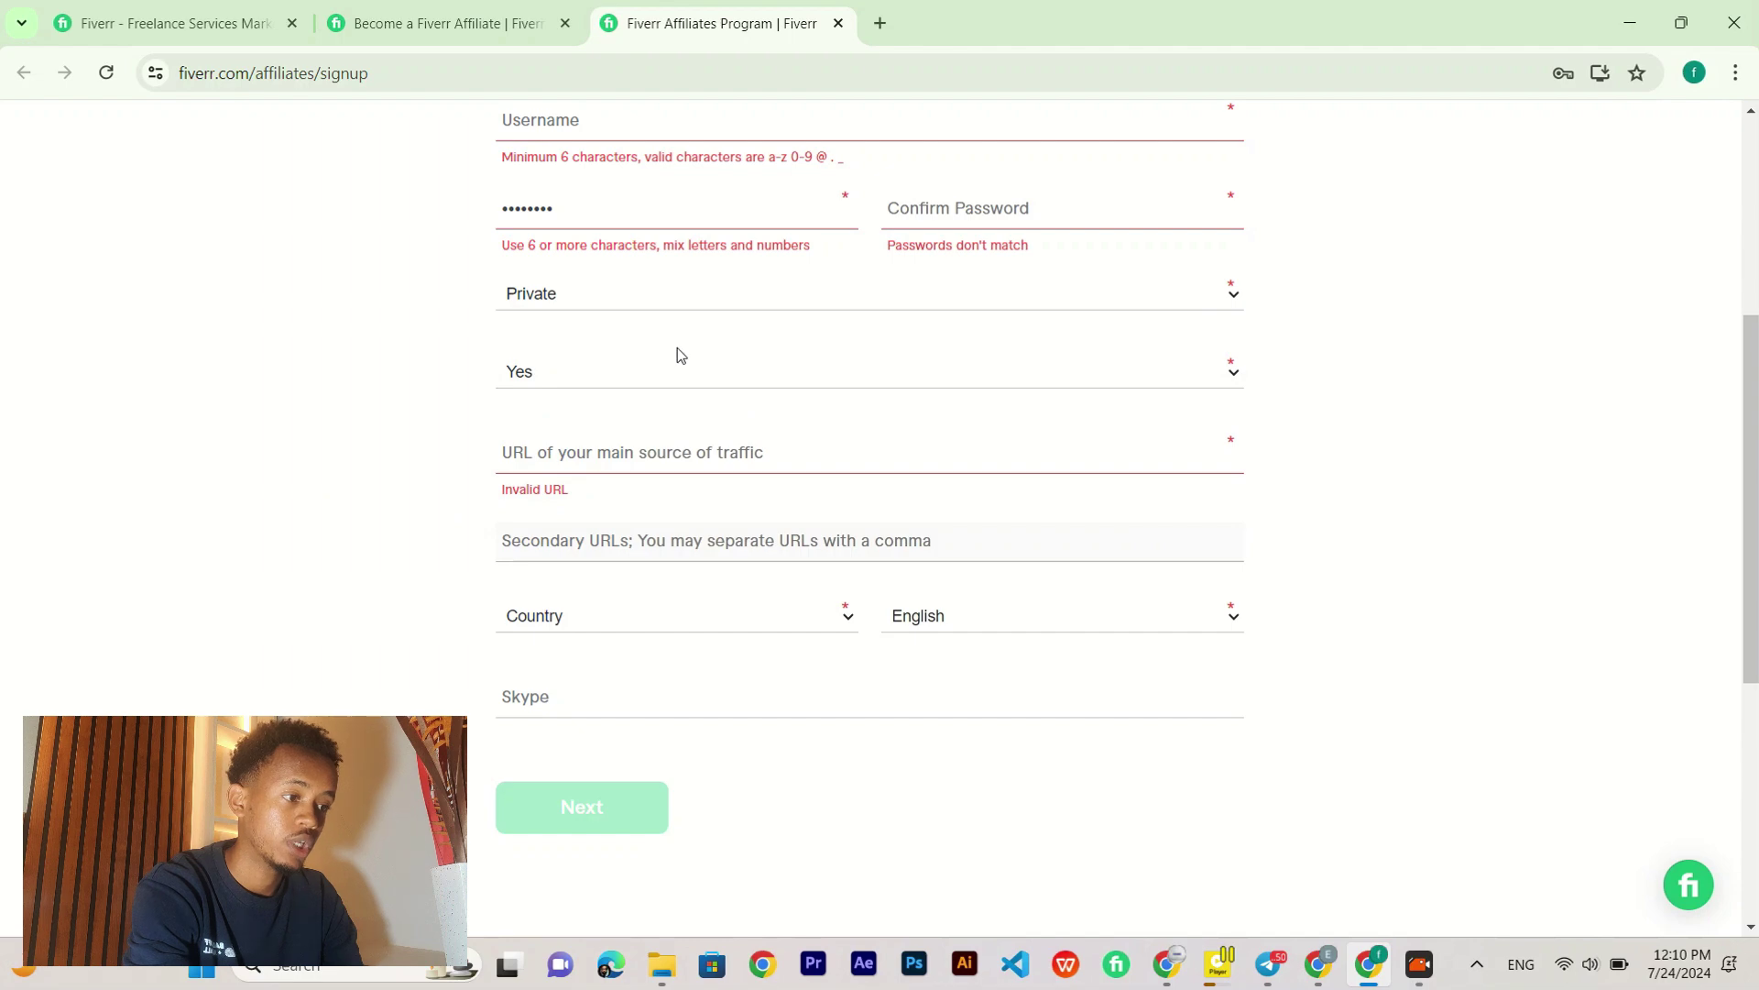
pyautogui.click(574, 377)
pyautogui.click(619, 441)
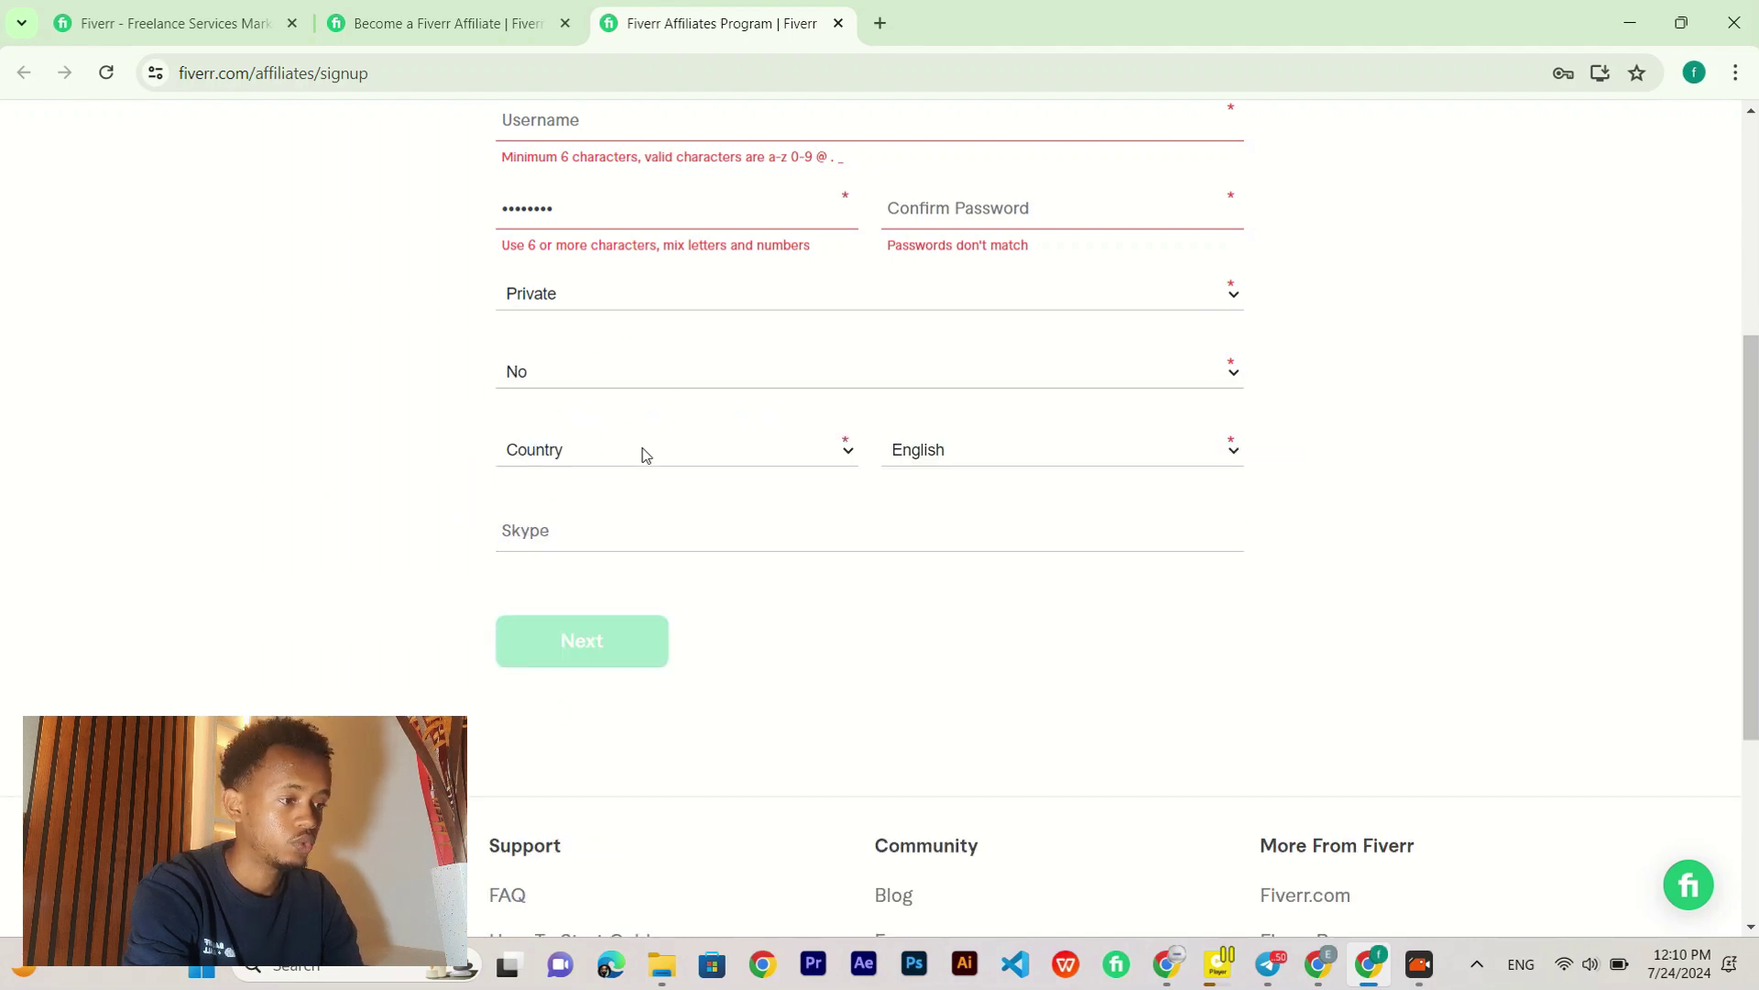
# Step: Choose Ethiopia as the country and English as the language, then review the form
pyautogui.click(639, 452)
pyautogui.scroll(-12, 579, 698)
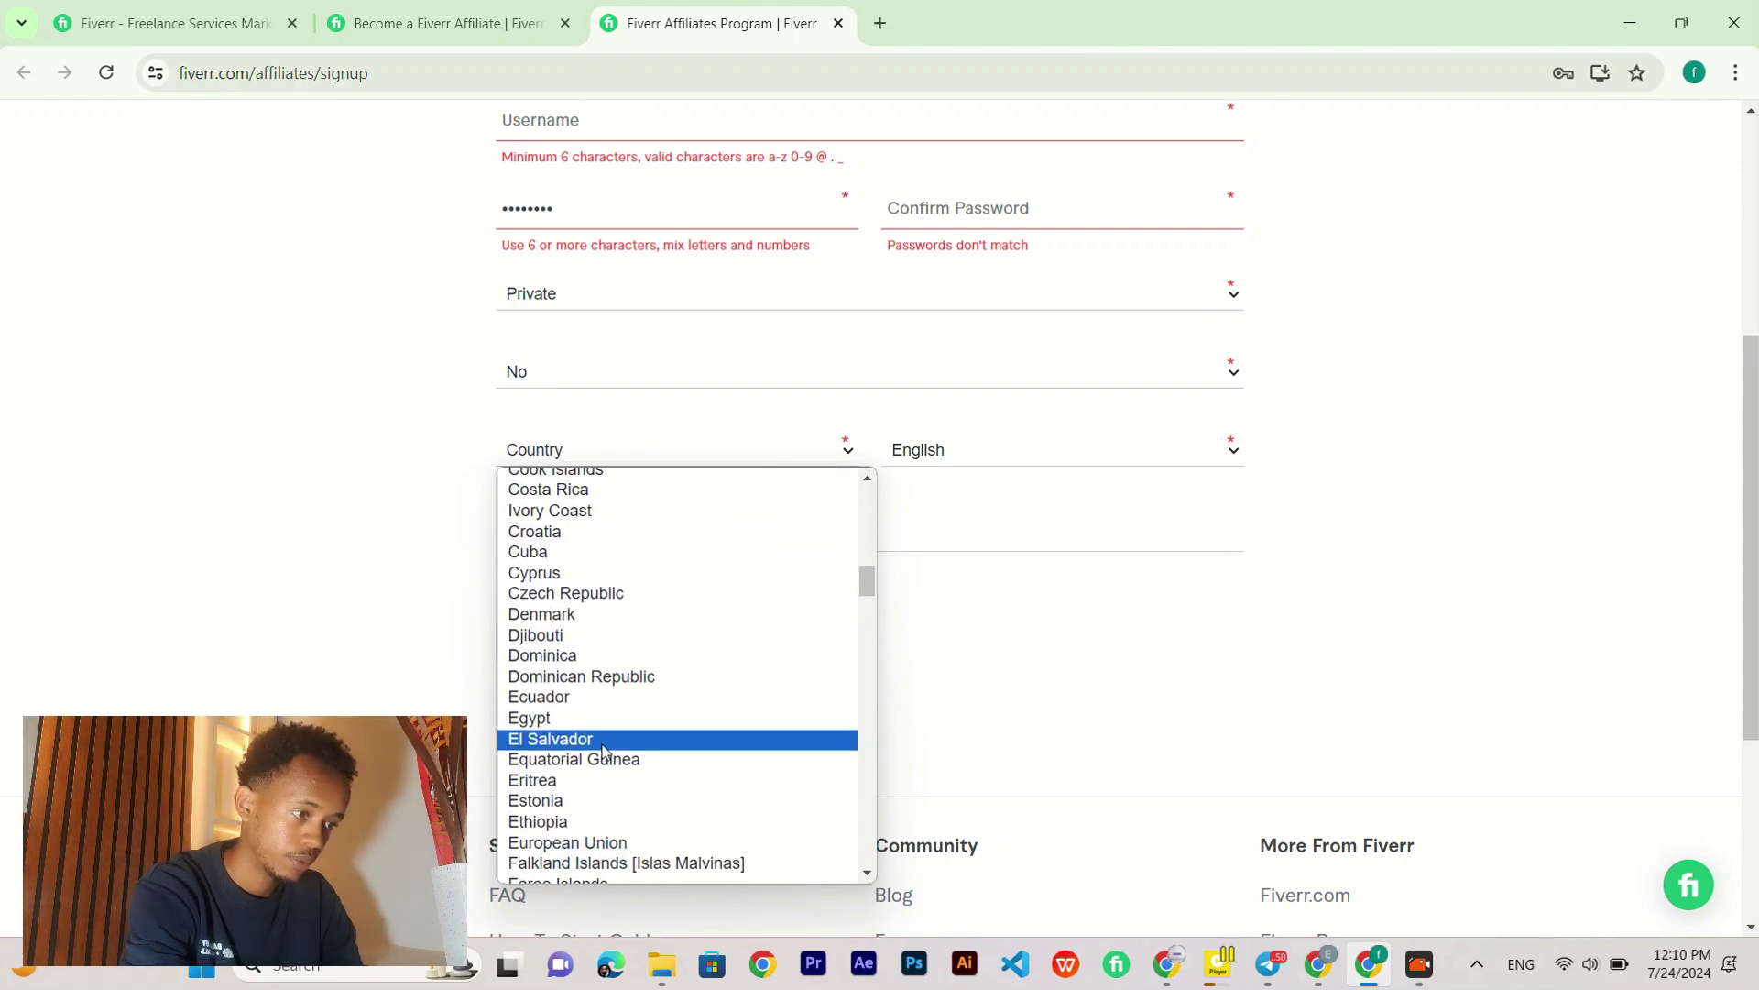
pyautogui.click(586, 823)
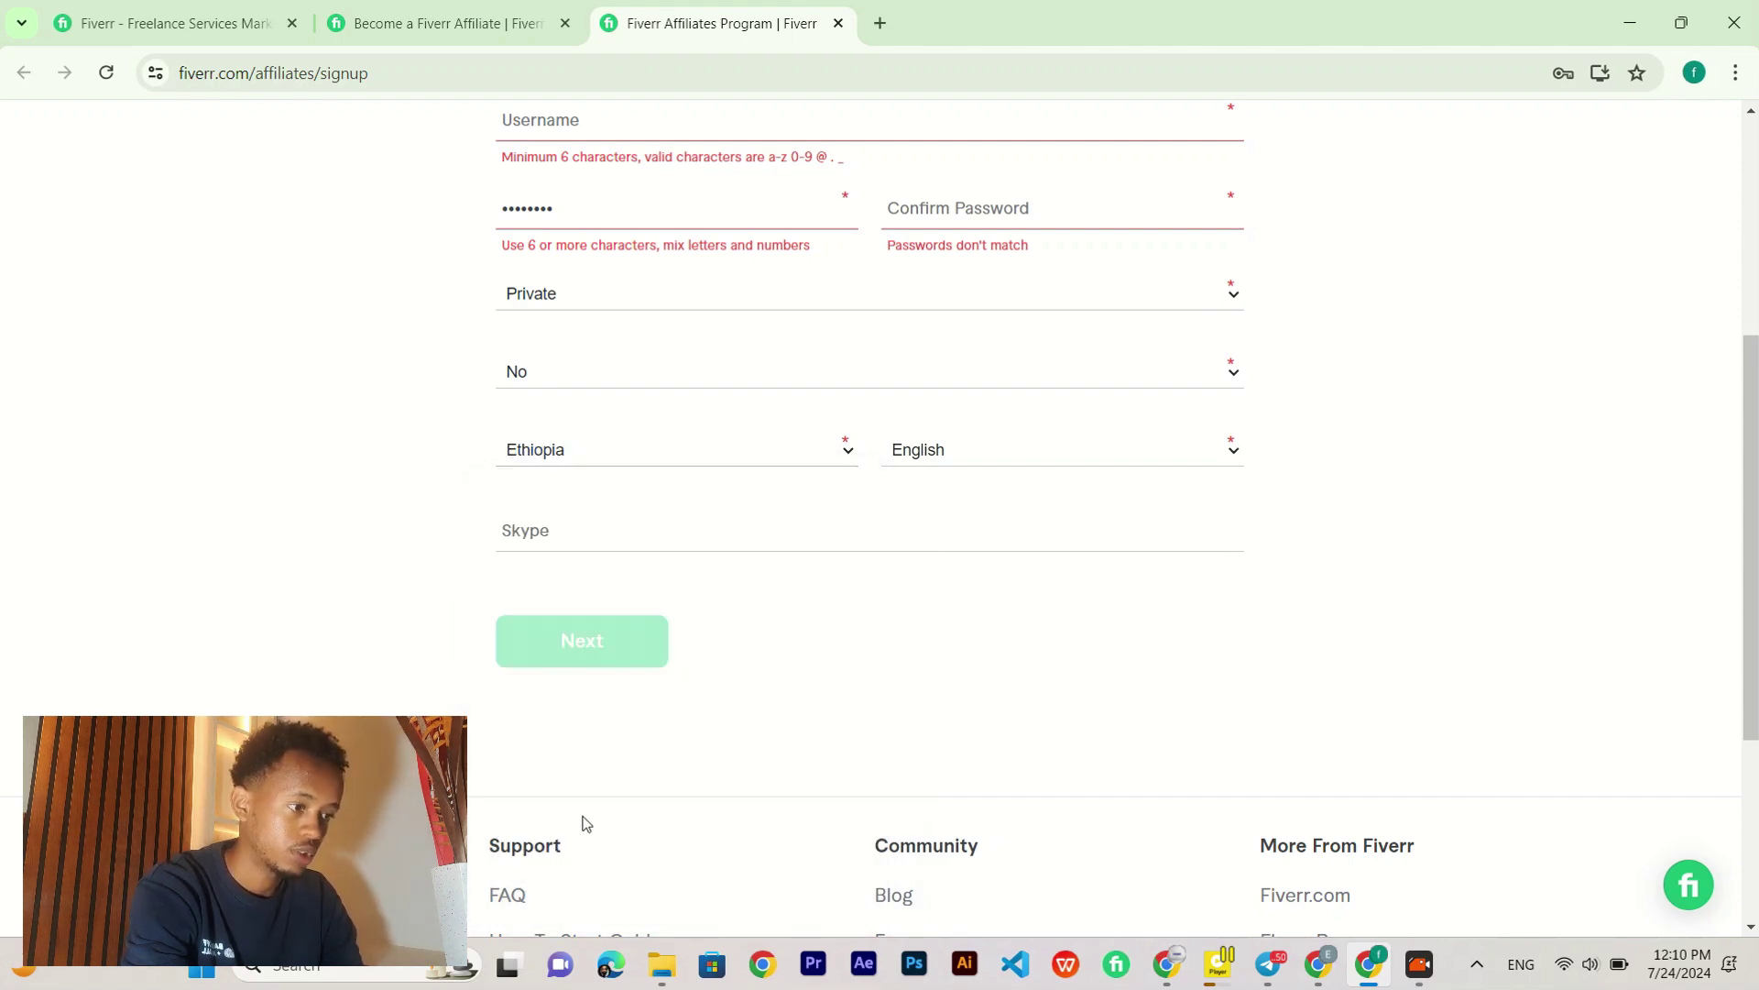
pyautogui.click(1010, 450)
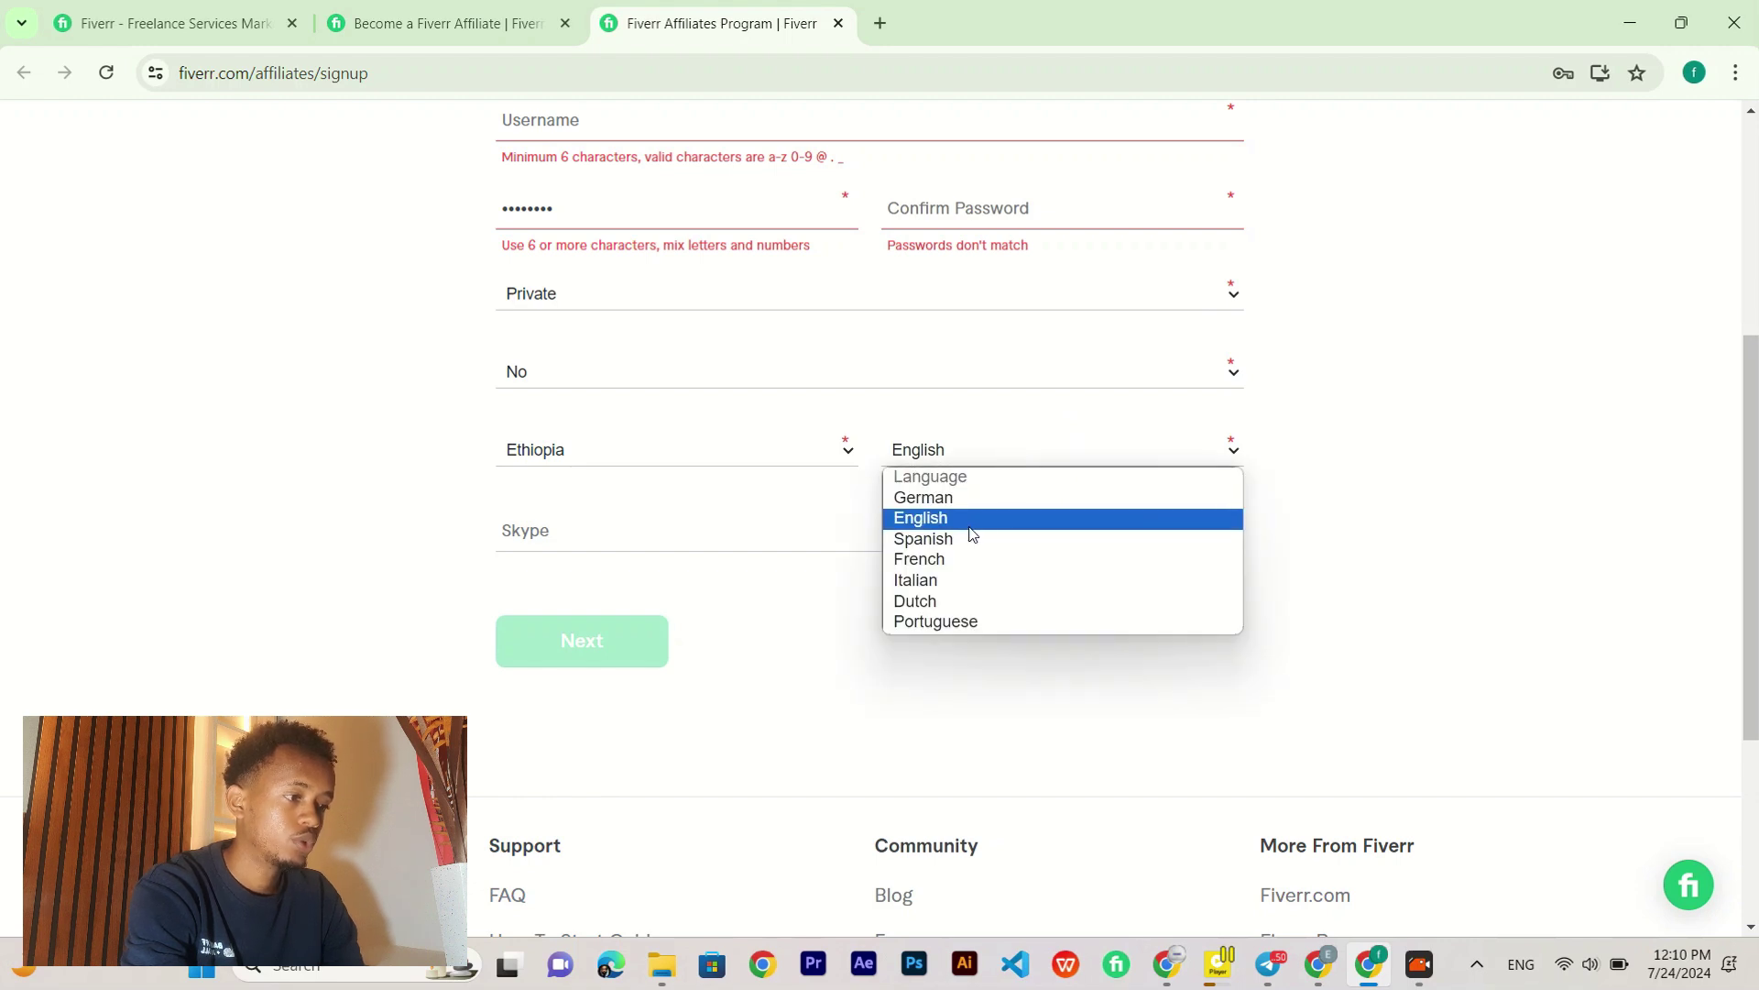
pyautogui.click(970, 528)
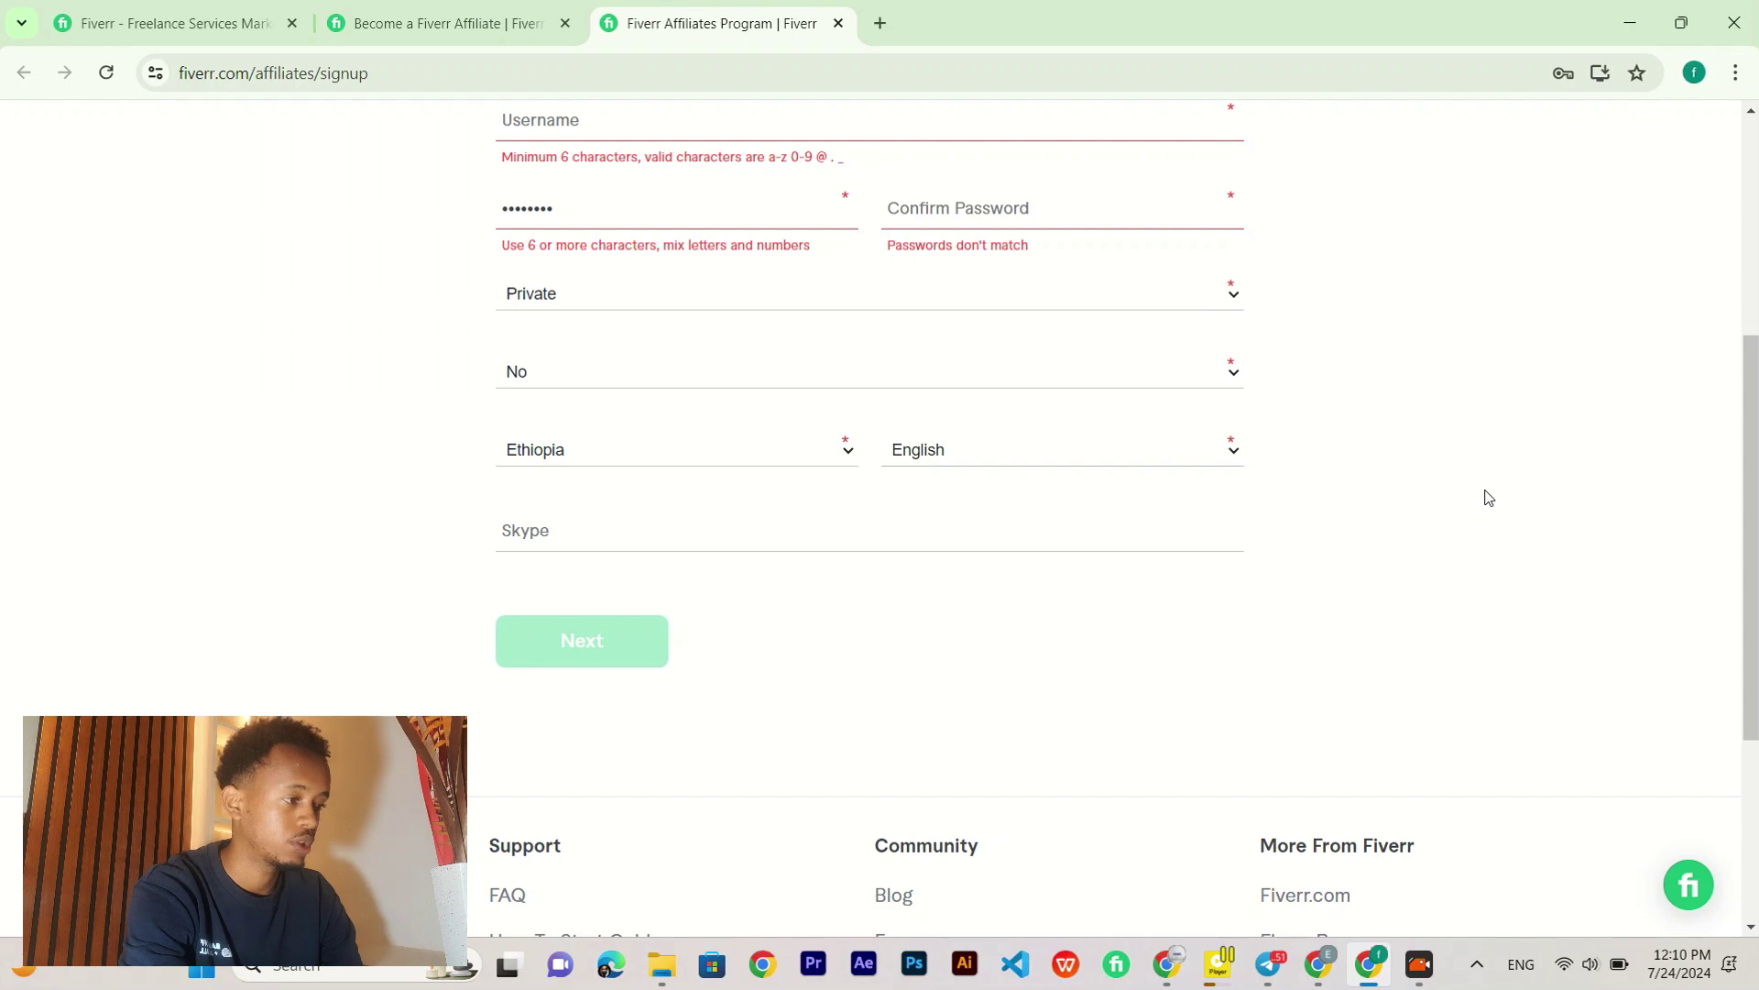
pyautogui.scroll(1, 1487, 497)
pyautogui.scroll(3, 642, 438)
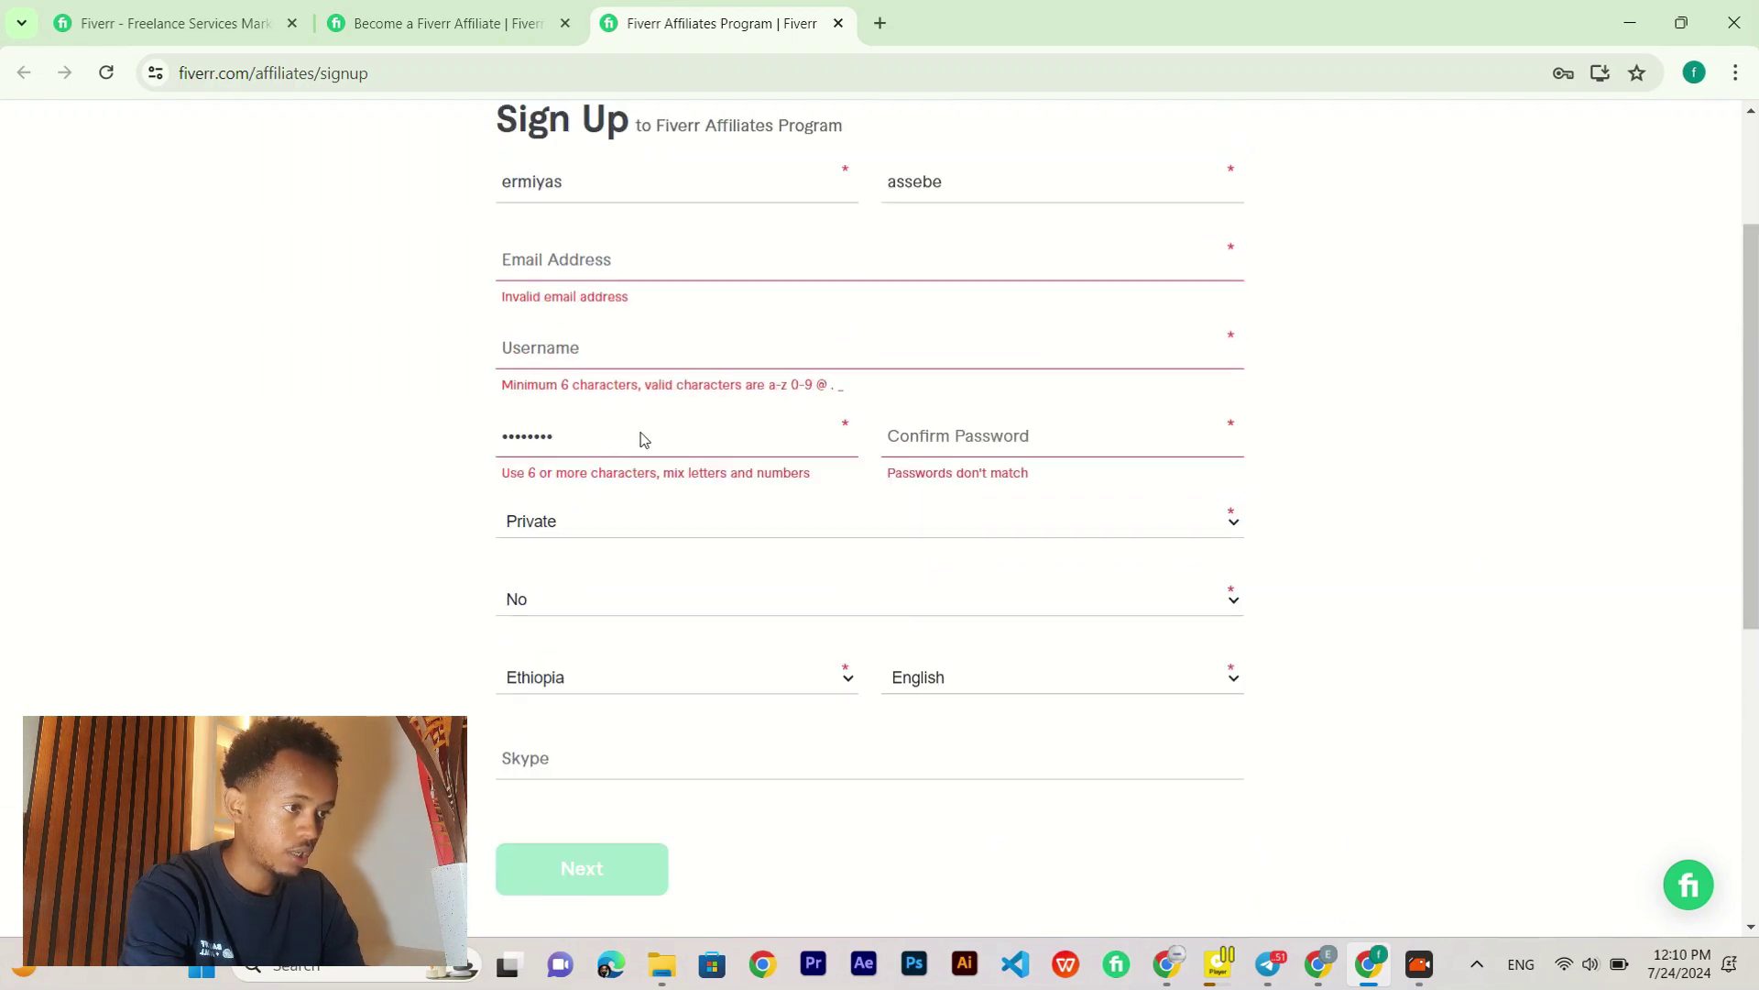
pyautogui.scroll(-3, 641, 438)
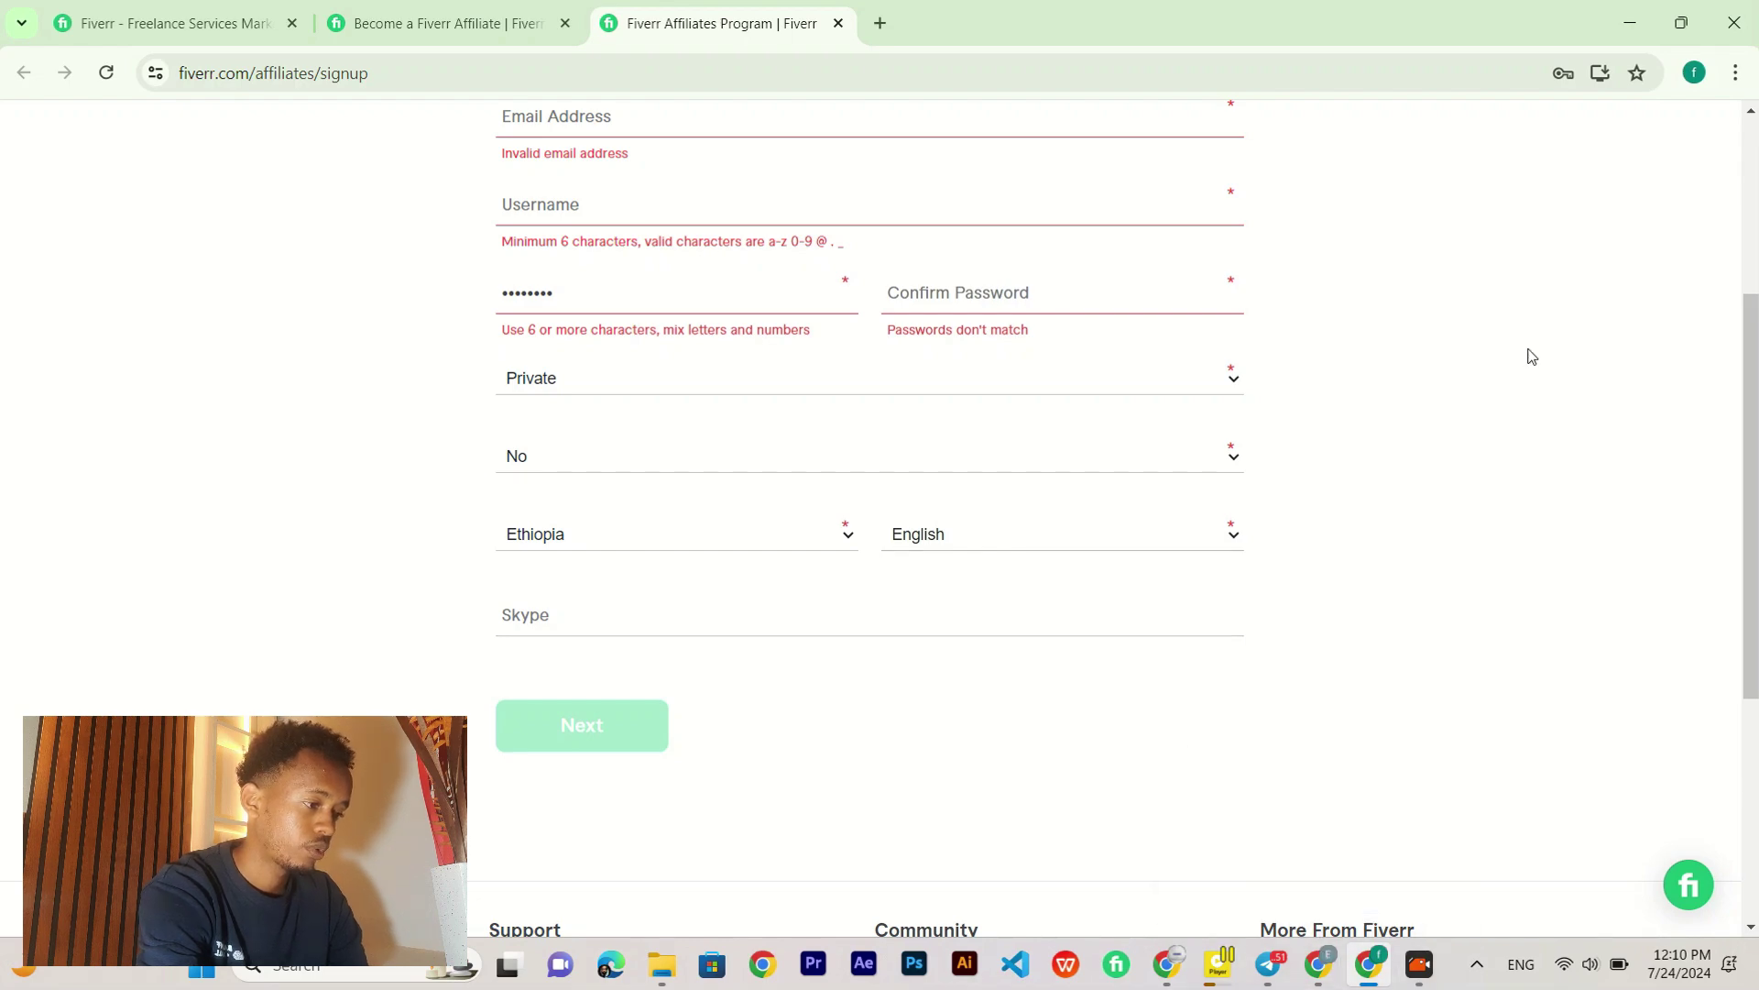
pyautogui.hotkey('alt', 'Tab')
# Step: Switch to the Fiverr - Dashboard window and expand Marketing Tools in the sidebar
pyautogui.press('Tab')
pyautogui.press('Tab')
pyautogui.press('Tab')
pyautogui.press('Tab')
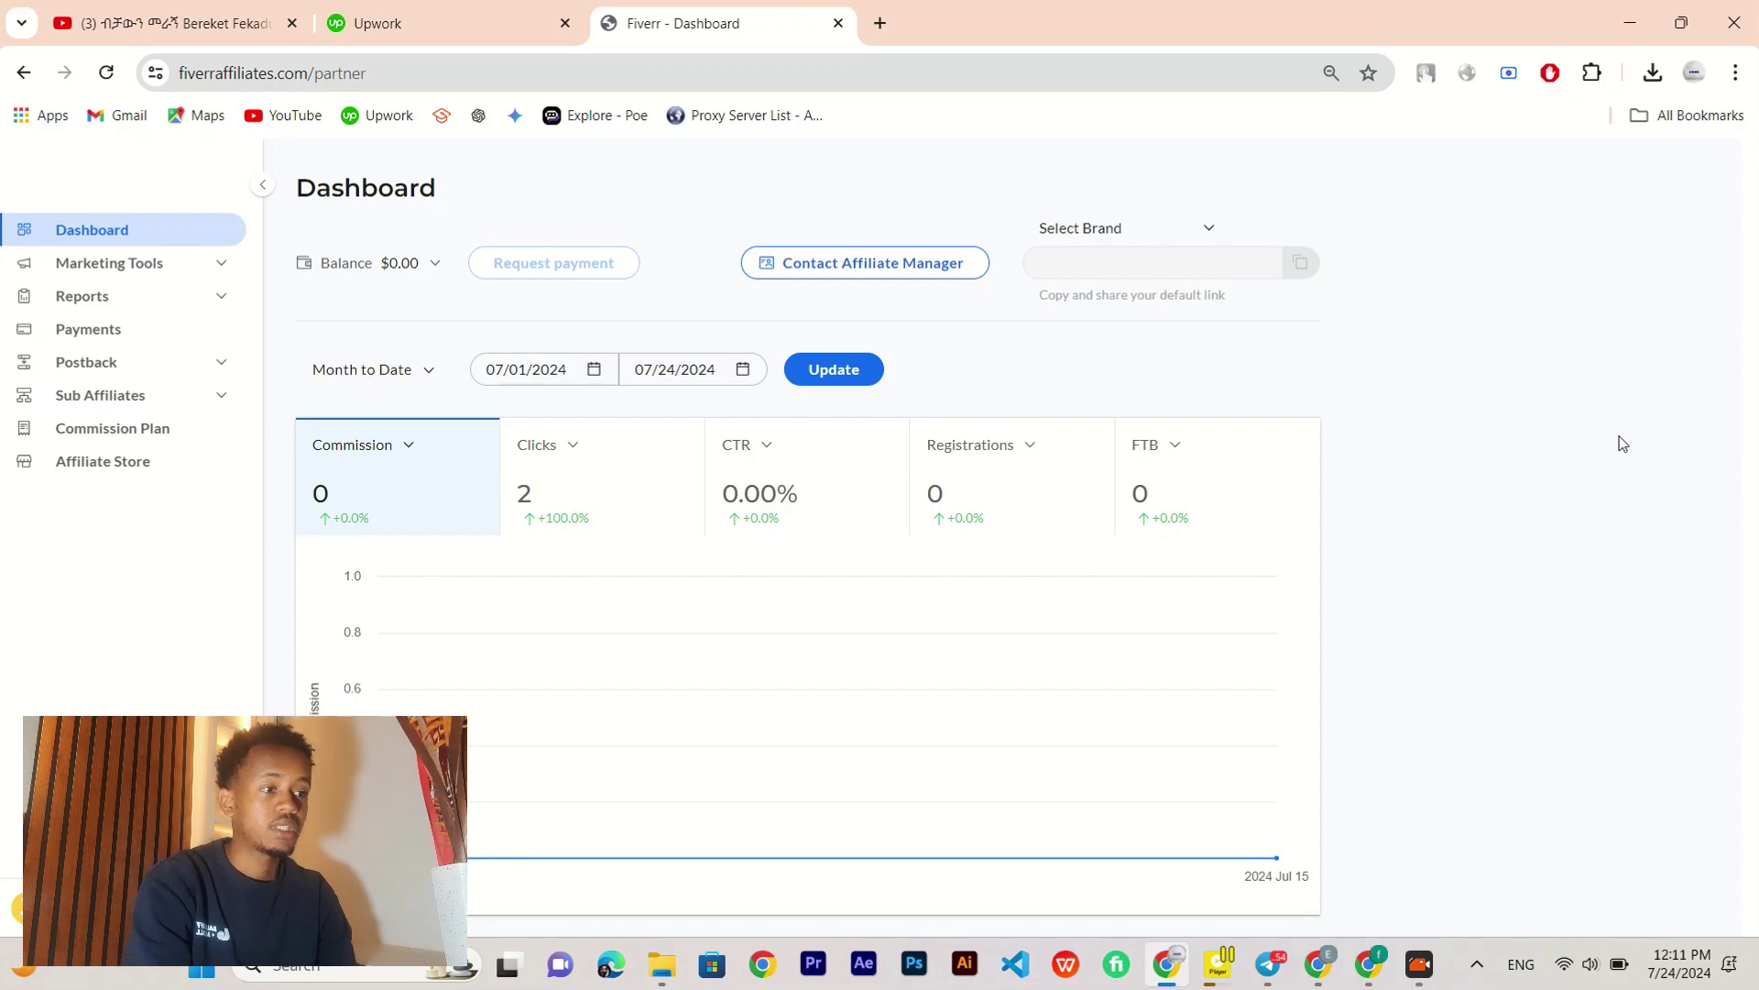
pyautogui.scroll(-2, 1470, 445)
pyautogui.scroll(2, 1470, 446)
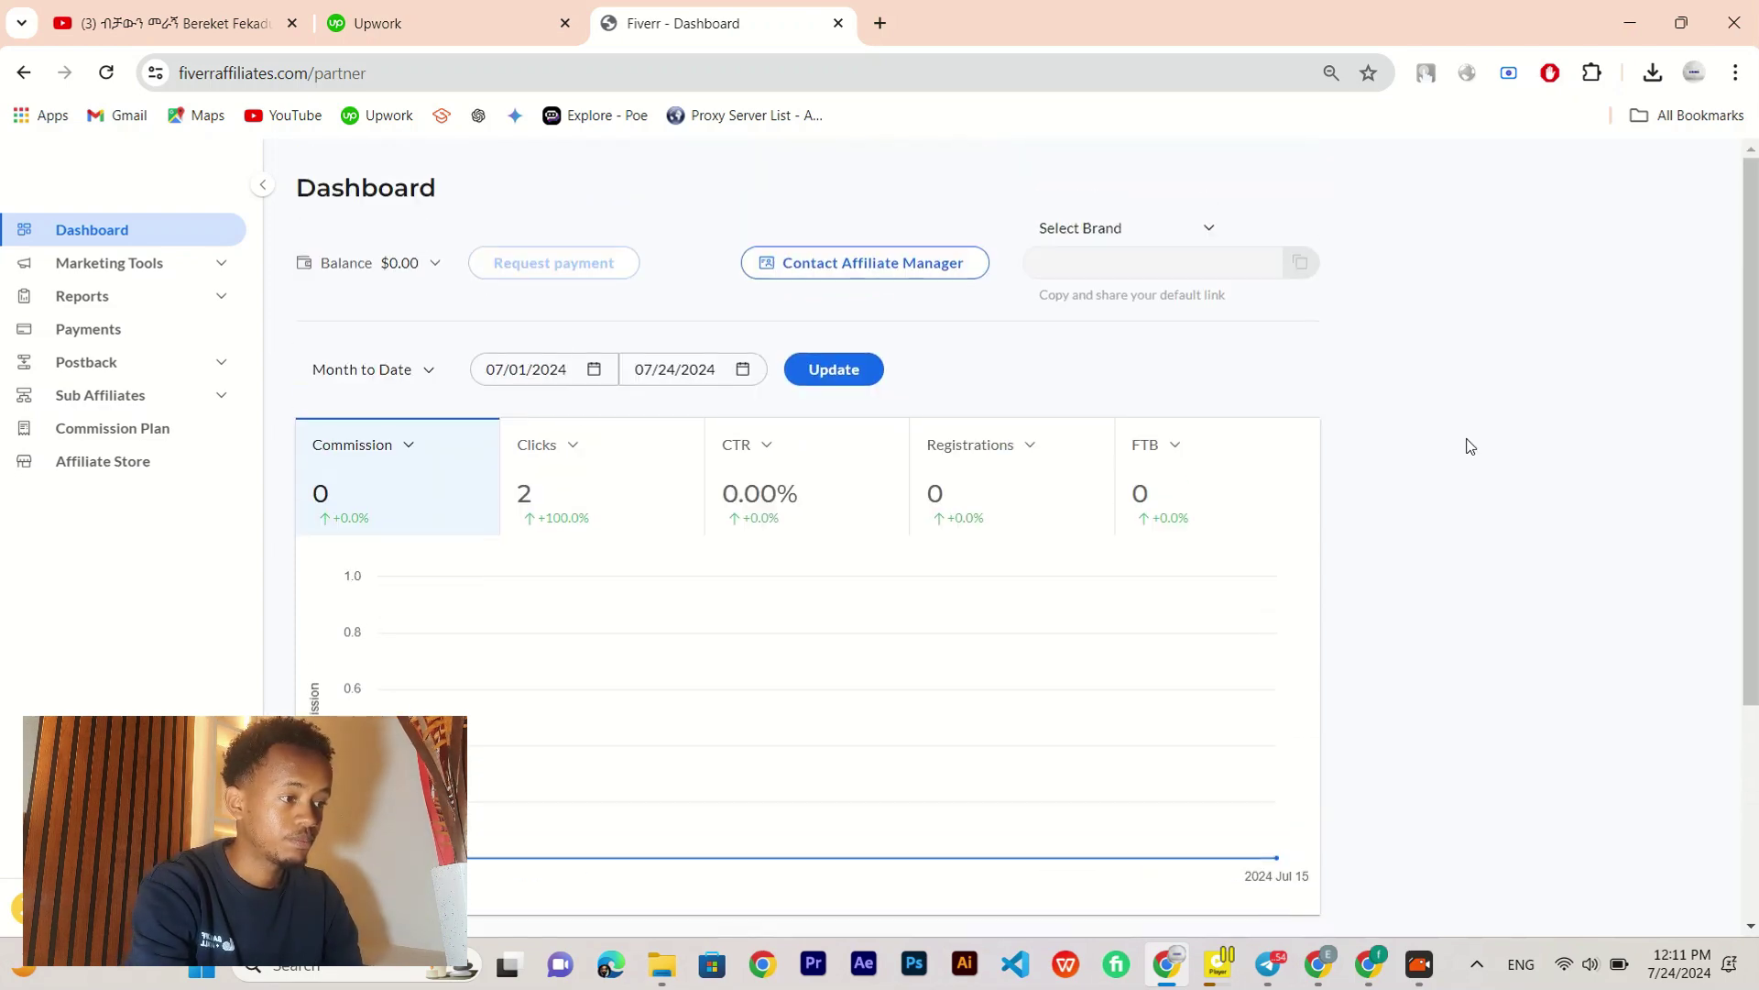
pyautogui.click(157, 267)
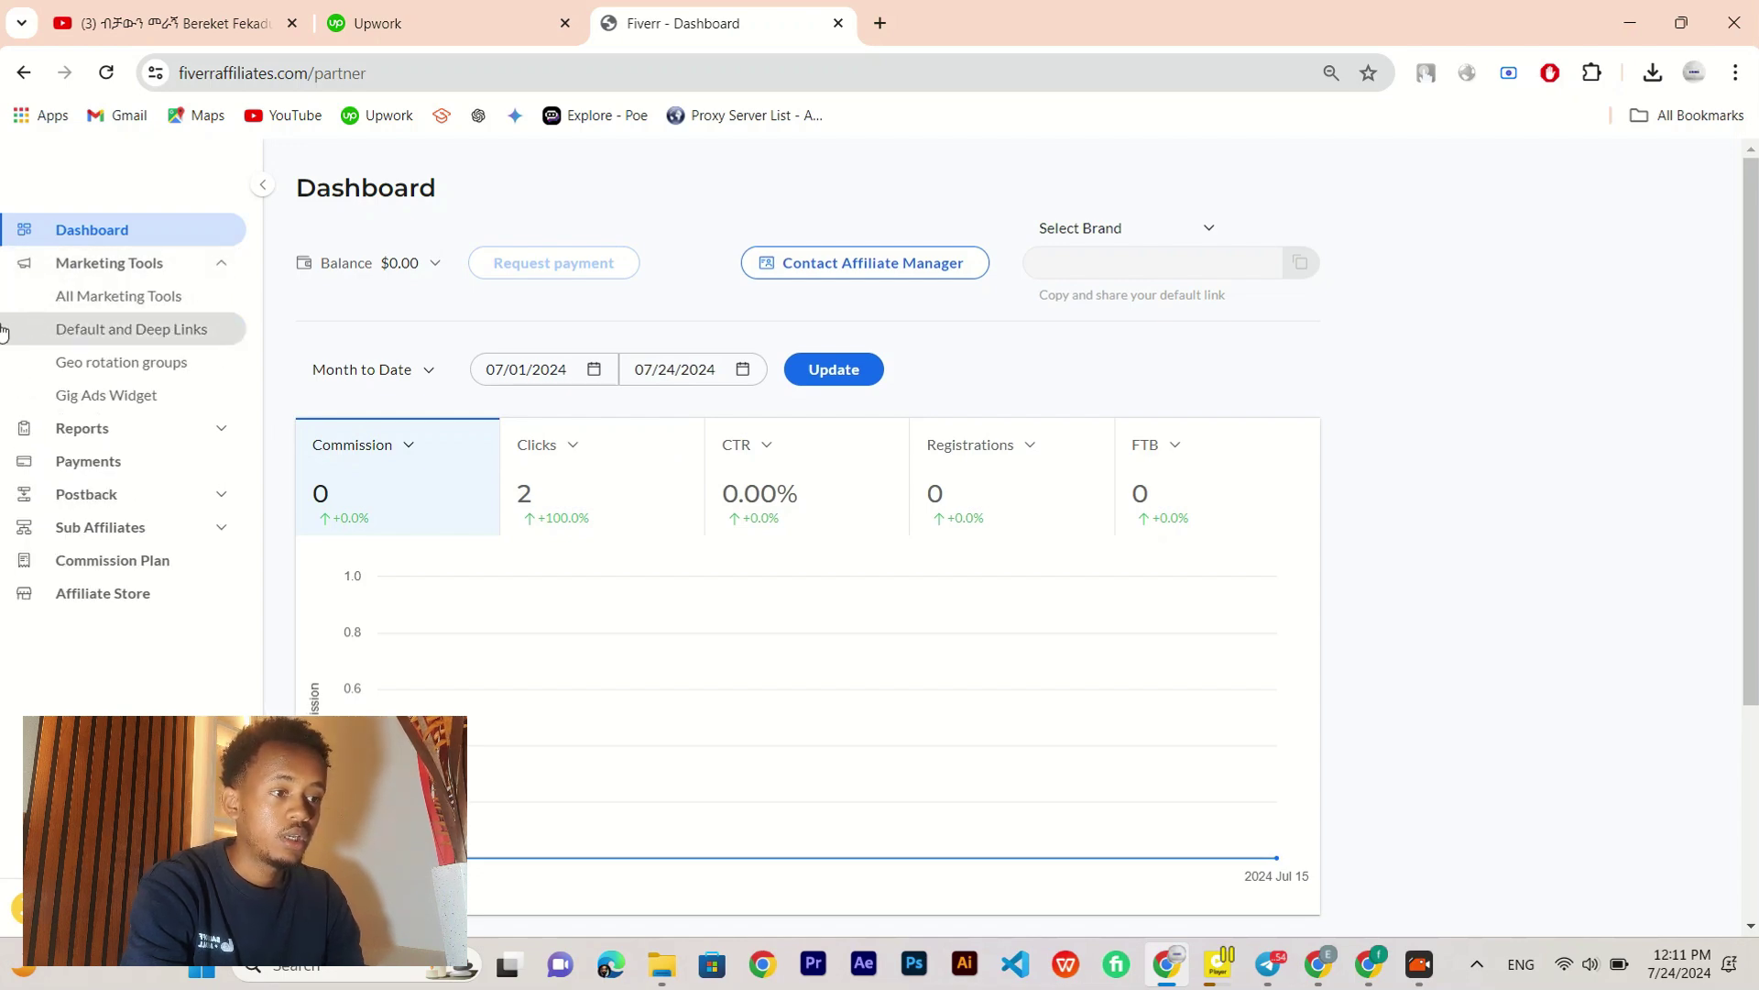
# Step: Open Default and Deep Links and highlight the Fiverr Pro (New plan) and Fiverr Sub Affiliates headings
pyautogui.click(182, 339)
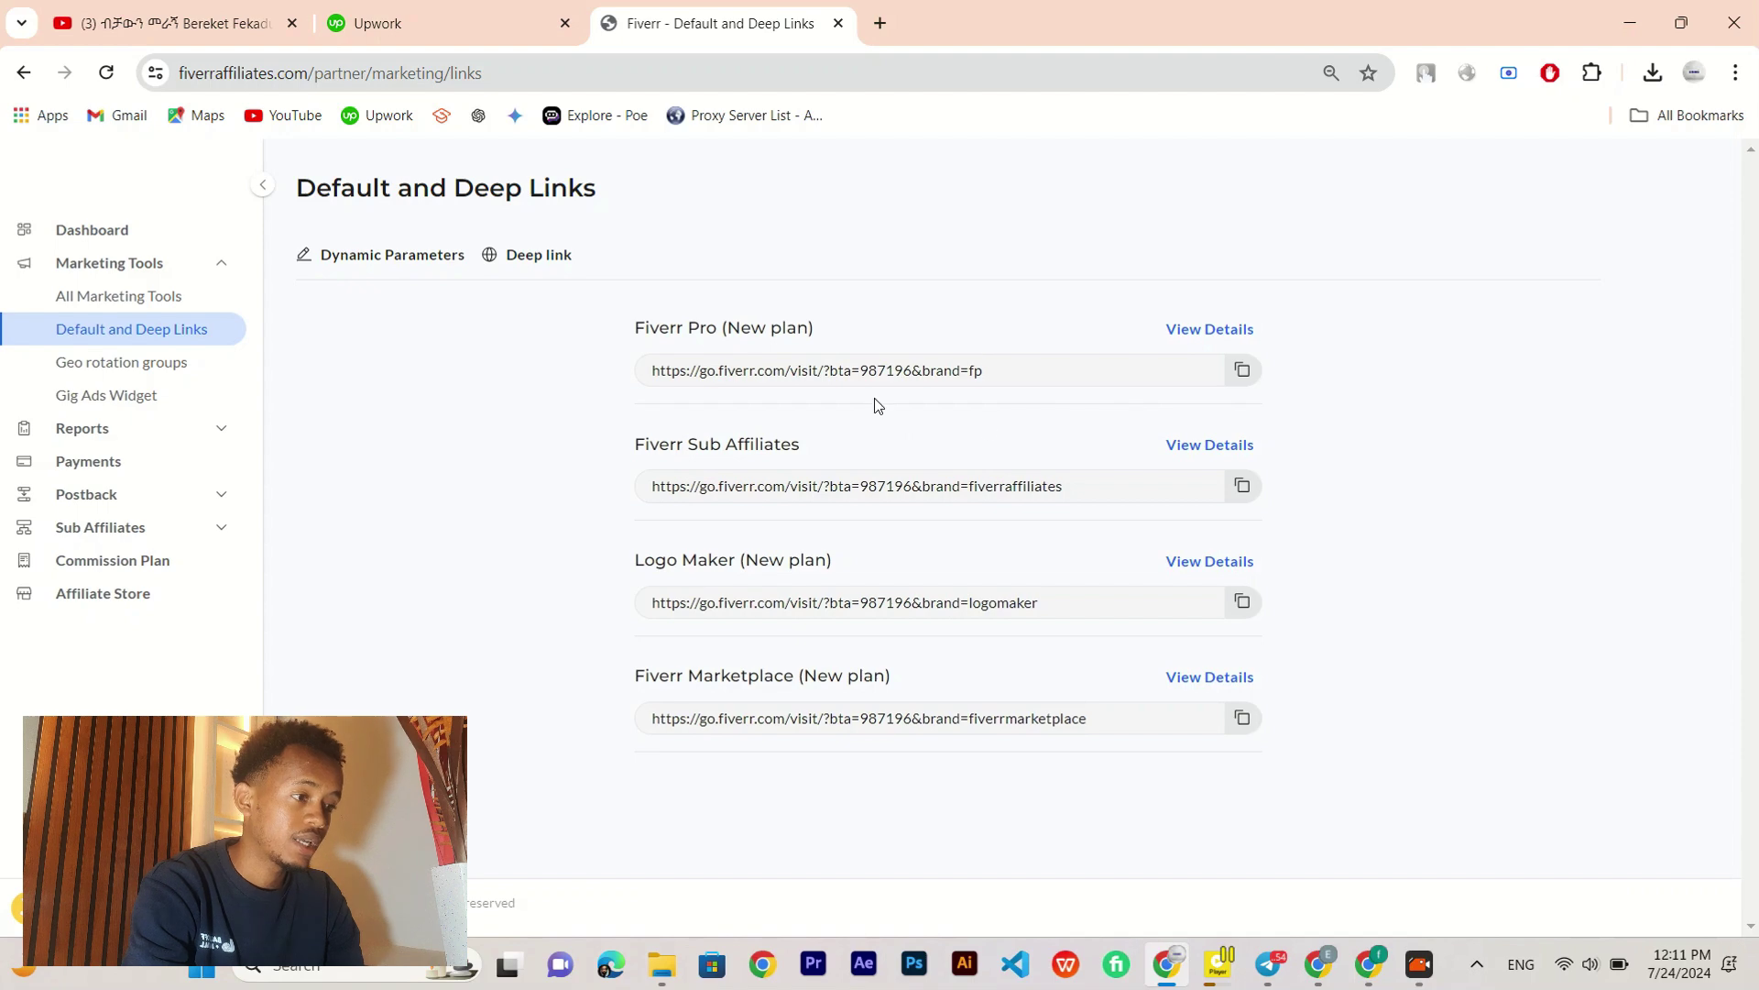
pyautogui.moveTo(620, 328); pyautogui.dragTo(845, 326)
pyautogui.click(843, 230)
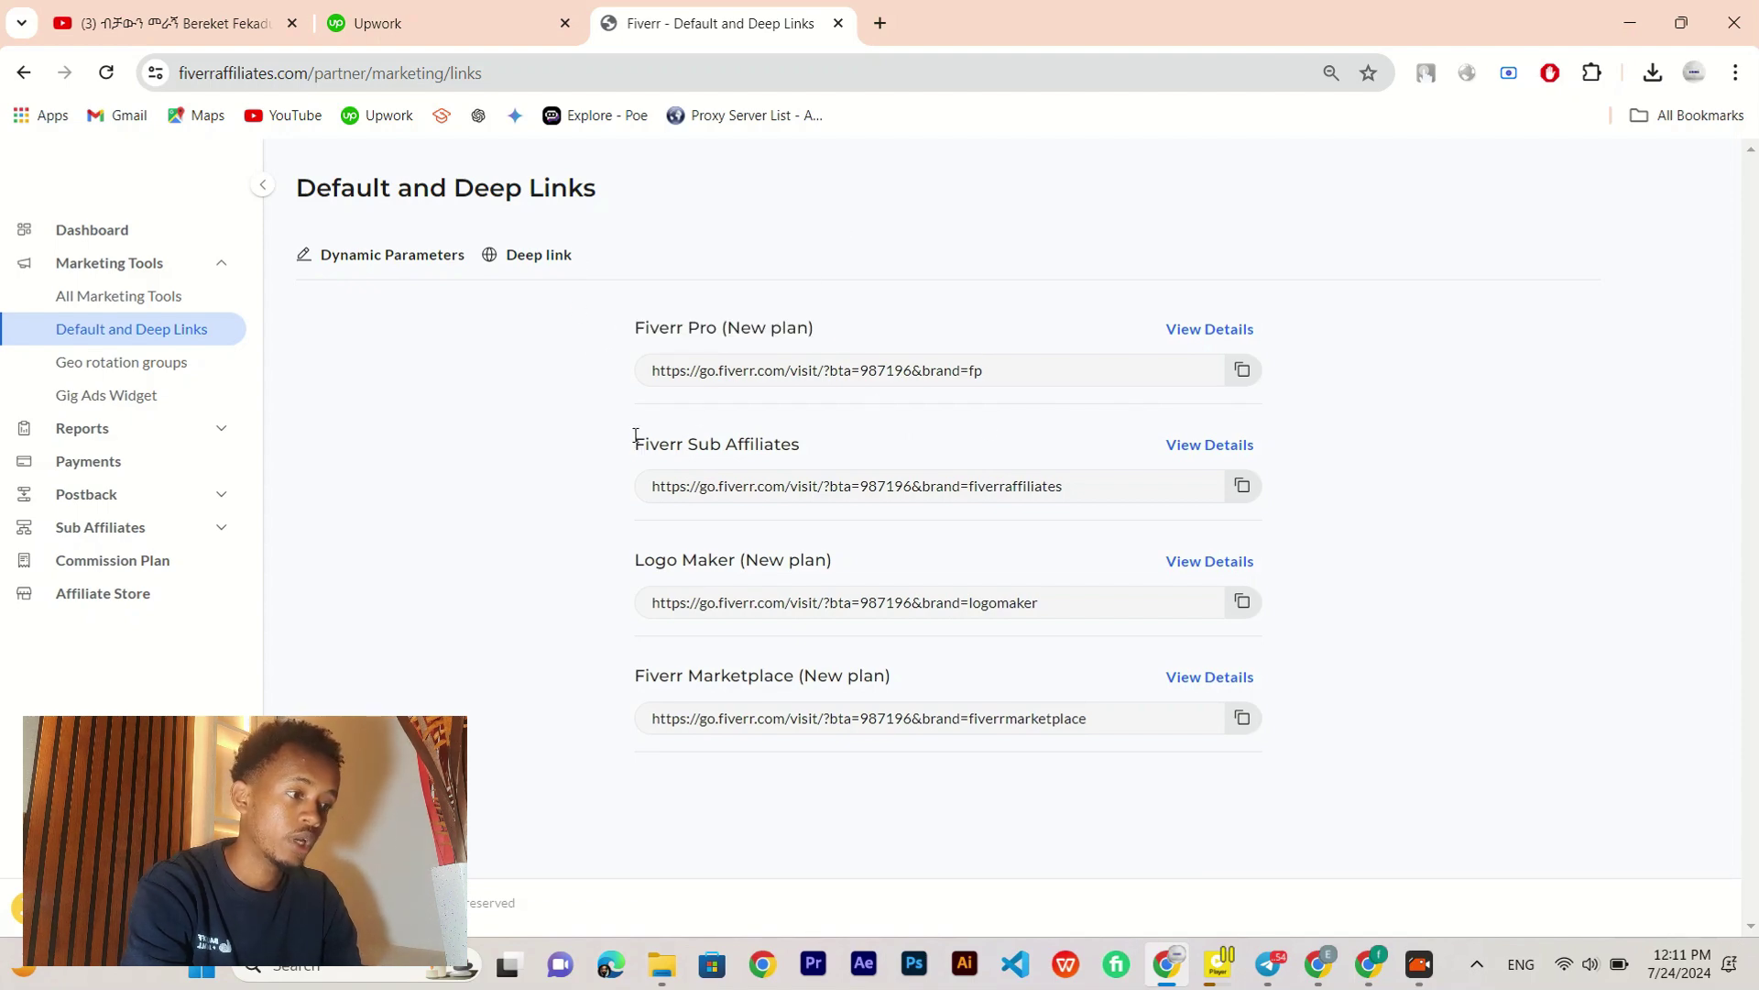
pyautogui.moveTo(625, 446); pyautogui.dragTo(828, 451)
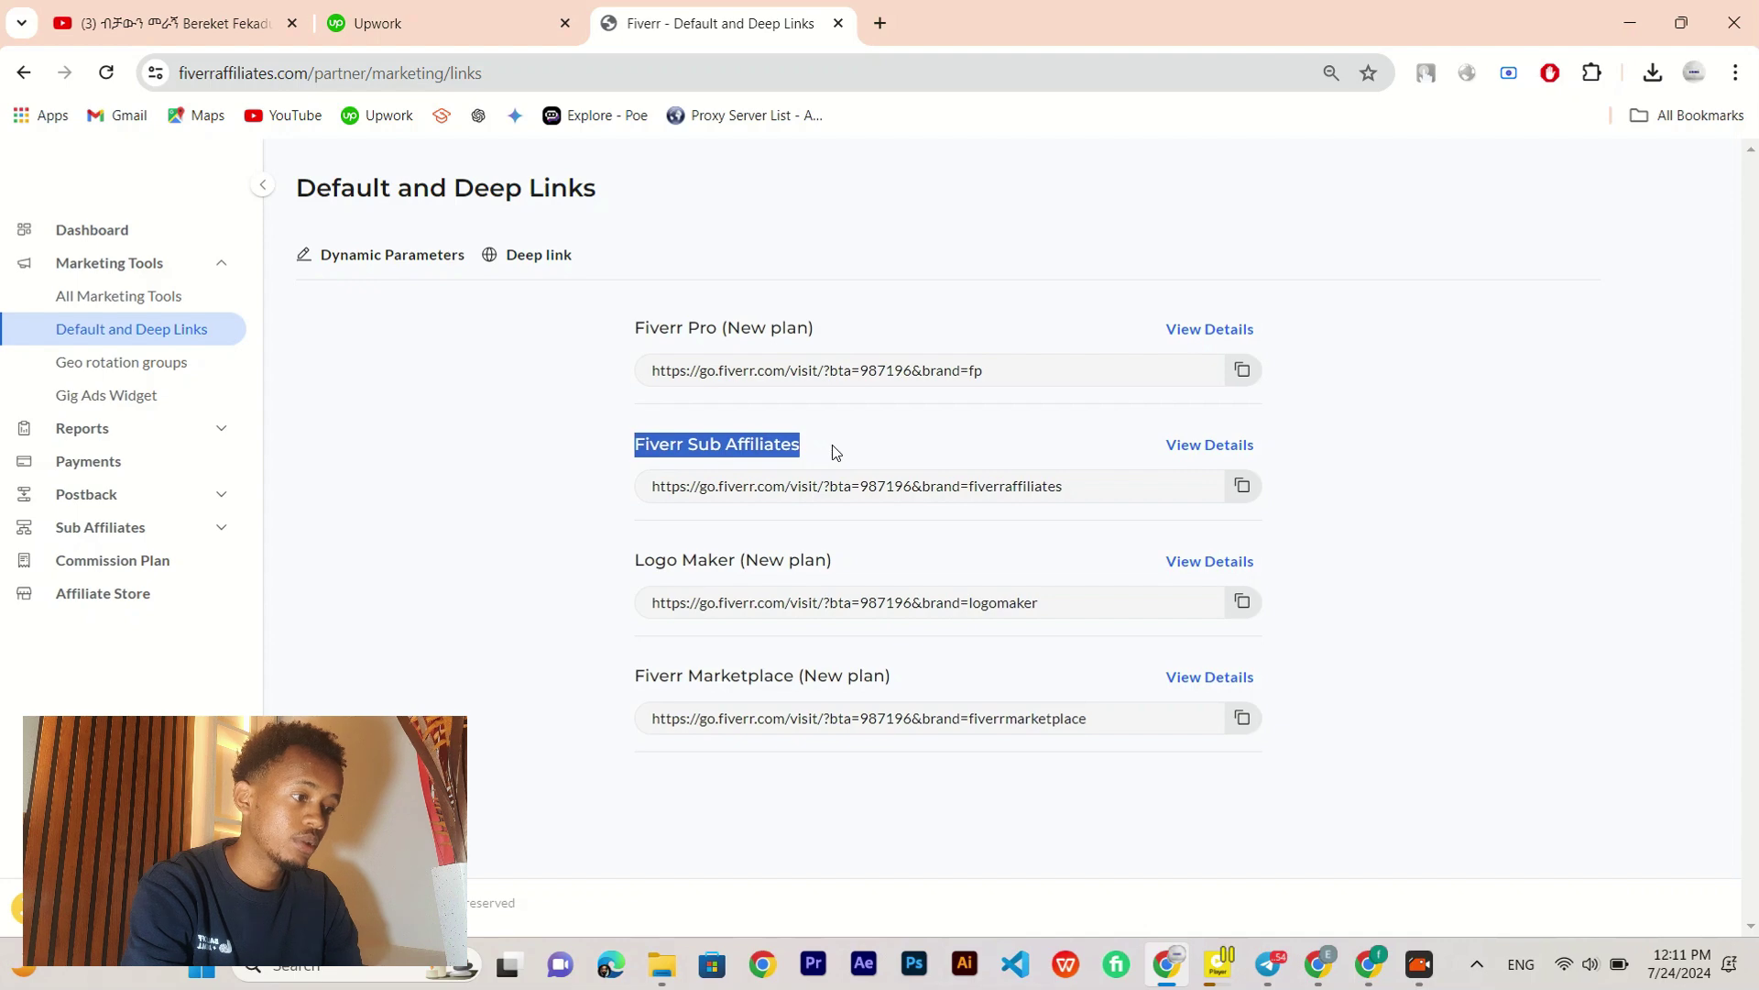
pyautogui.click(832, 444)
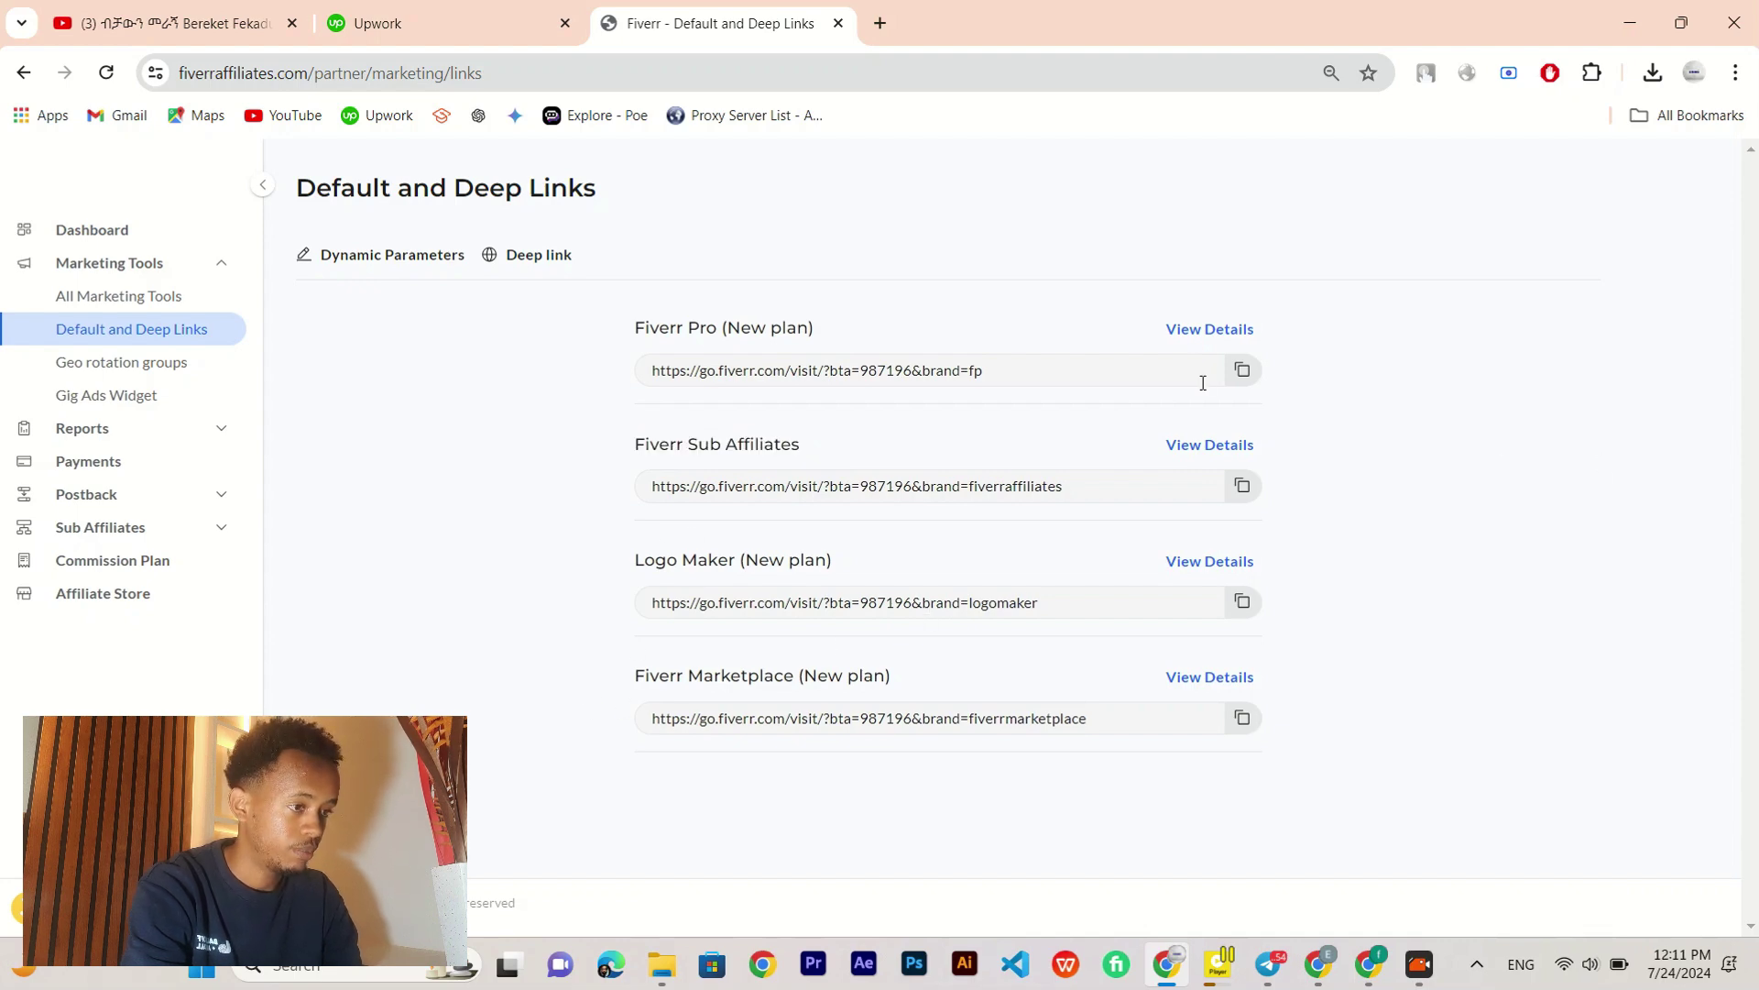
# Step: Collapse the navigation sidebar to icons and switch back to the affiliate sign-up window
pyautogui.click(265, 188)
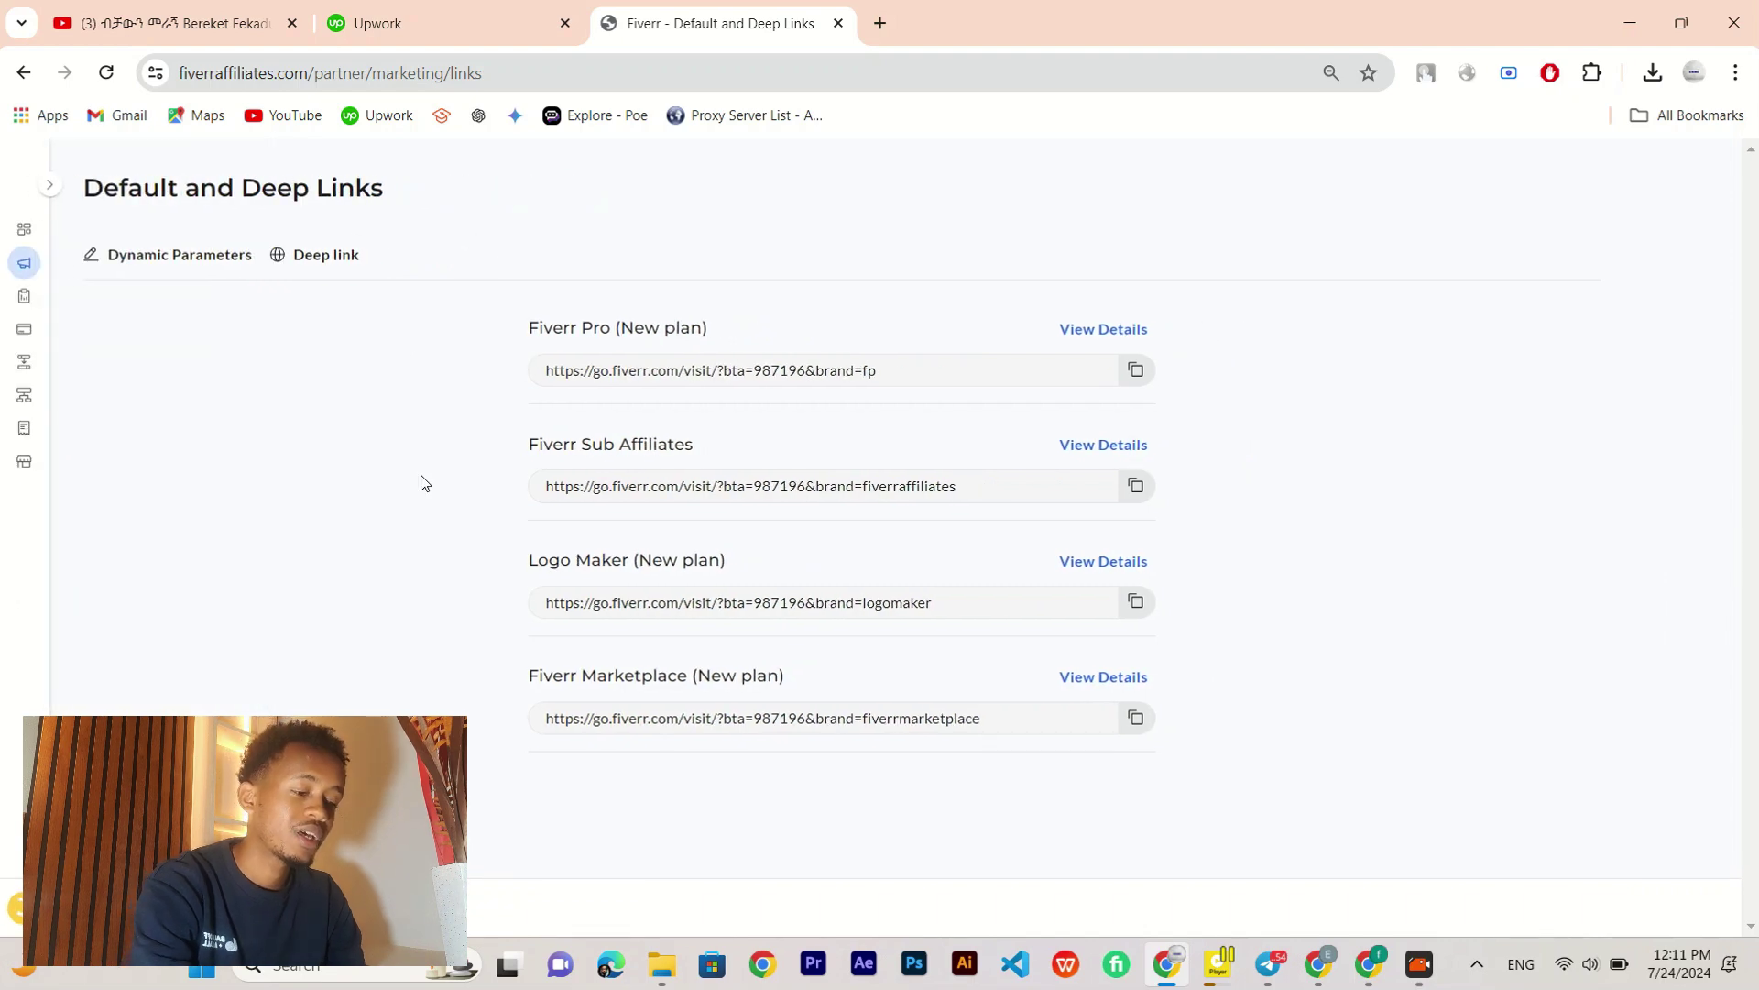
pyautogui.hotkey('alt', 'Tab')
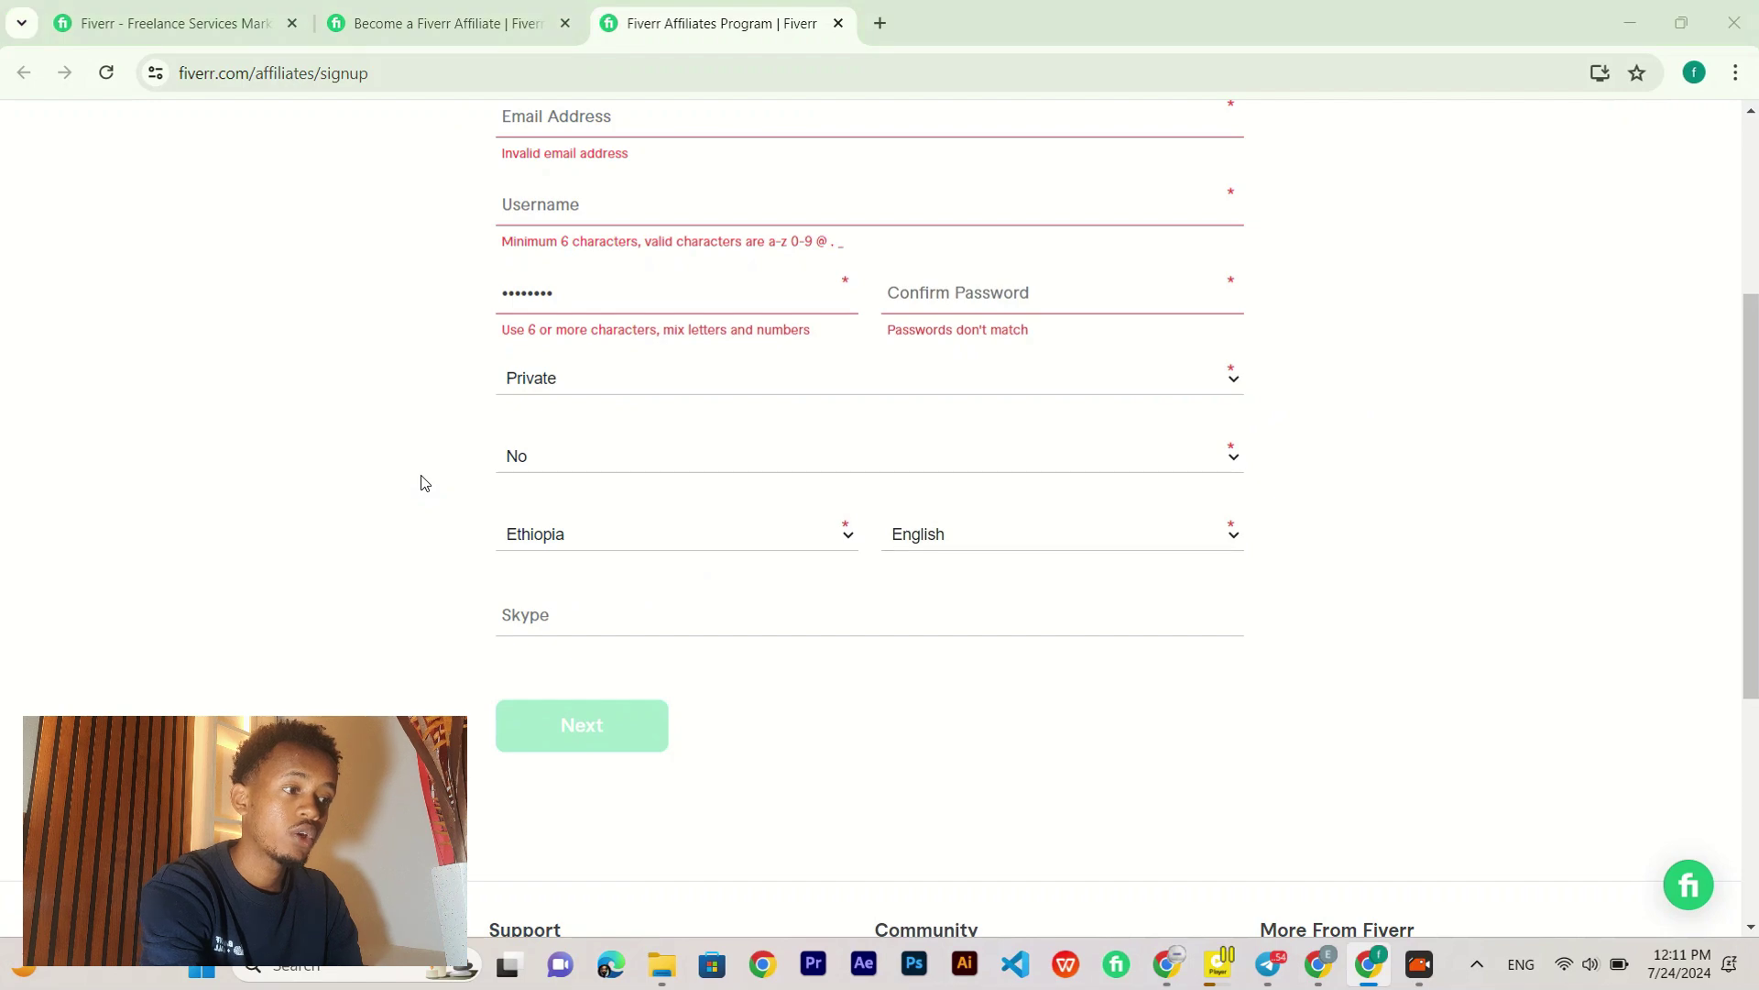
pyautogui.hotkey('alt', 'Tab')
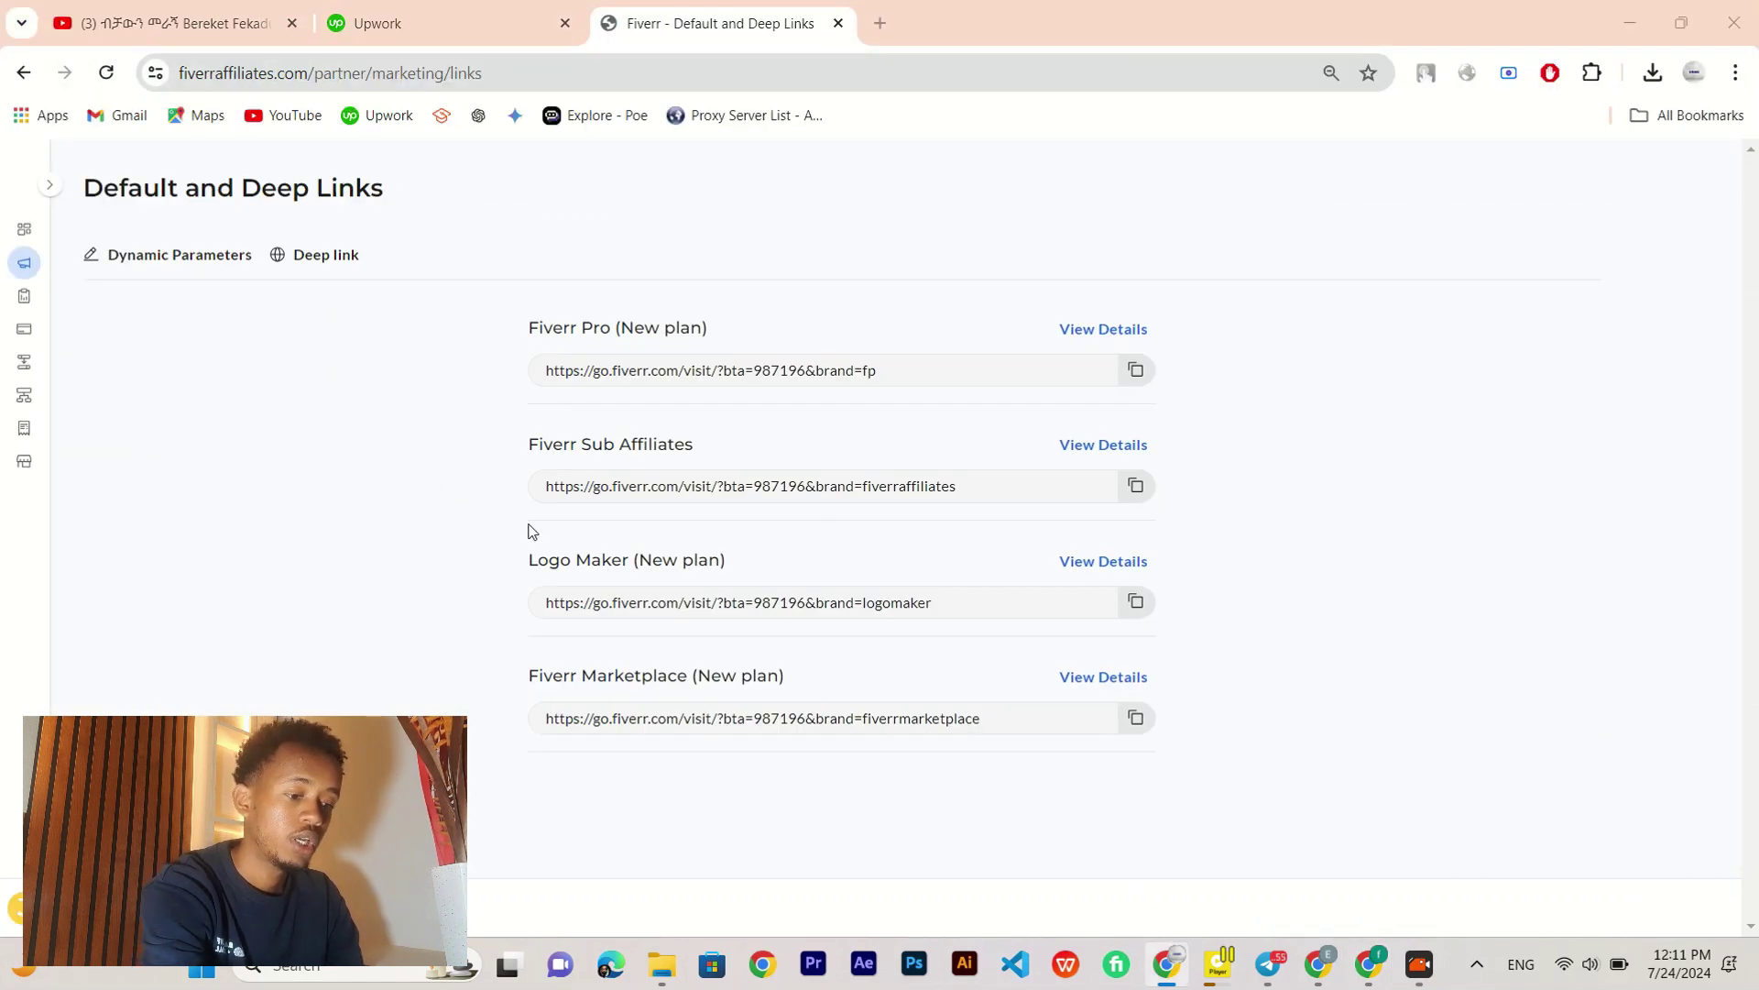
pyautogui.hotkey('alt', 'Tab')
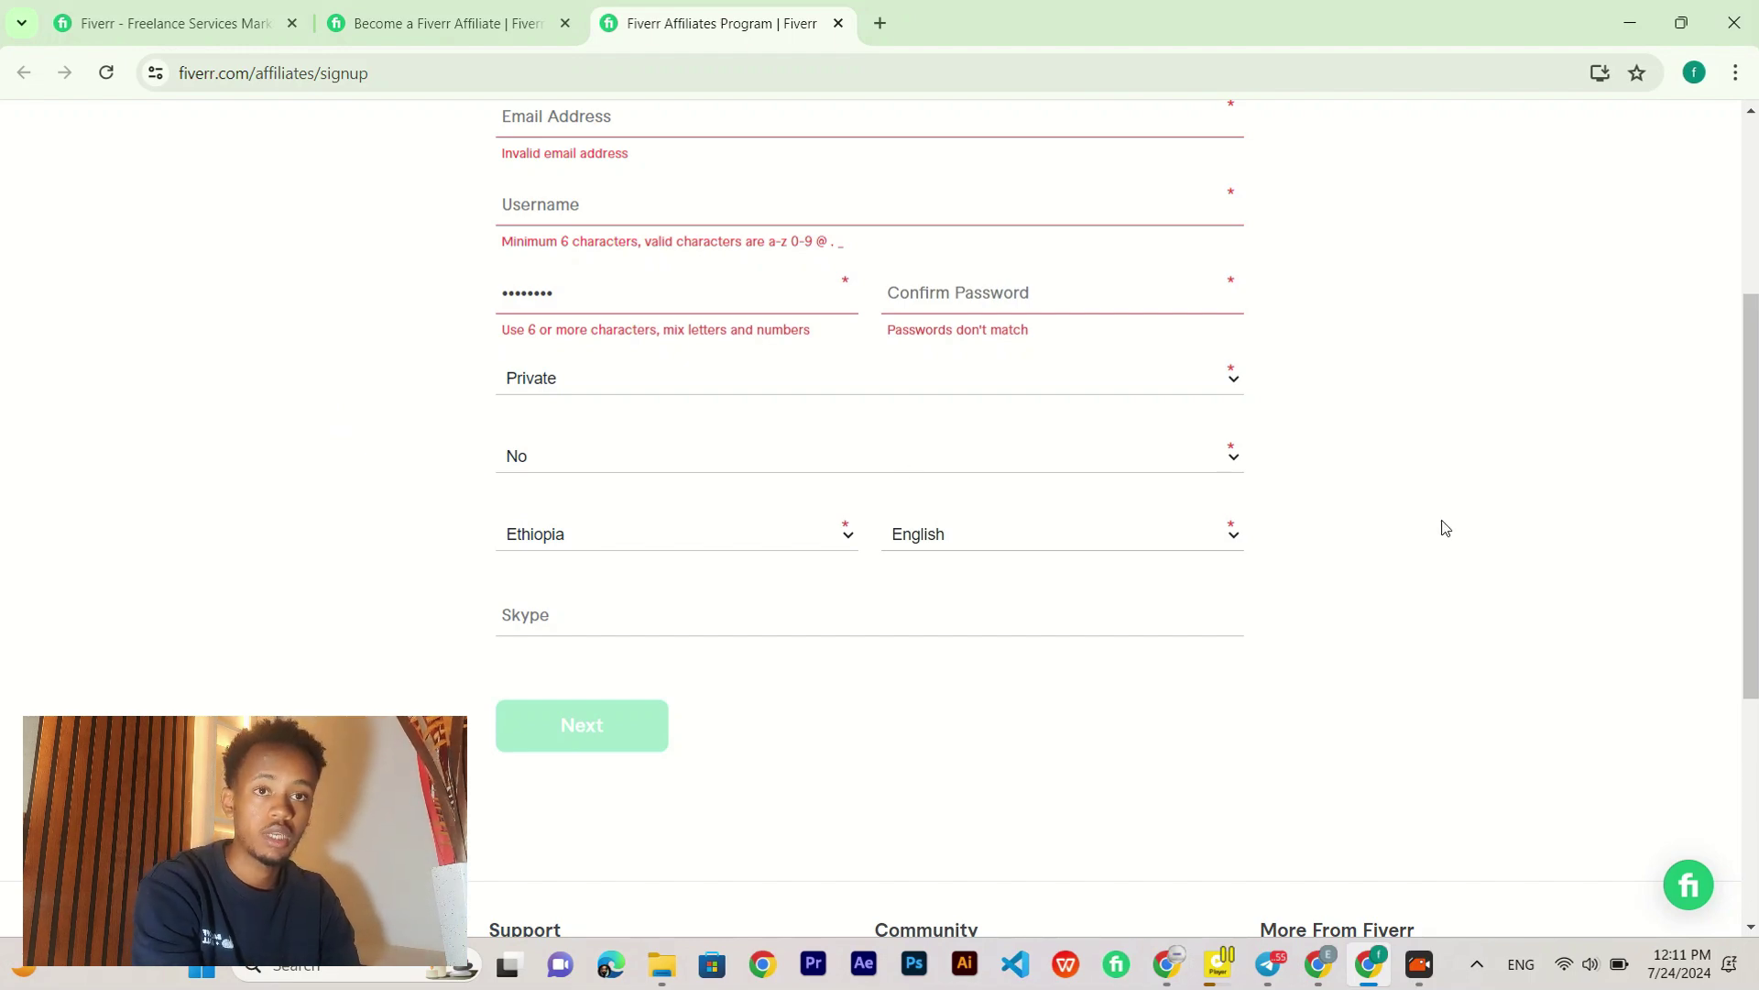
# Step: Return to the first Fiverr tab and scroll up to its 'Your account has been created' message
pyautogui.scroll(-3, 1445, 527)
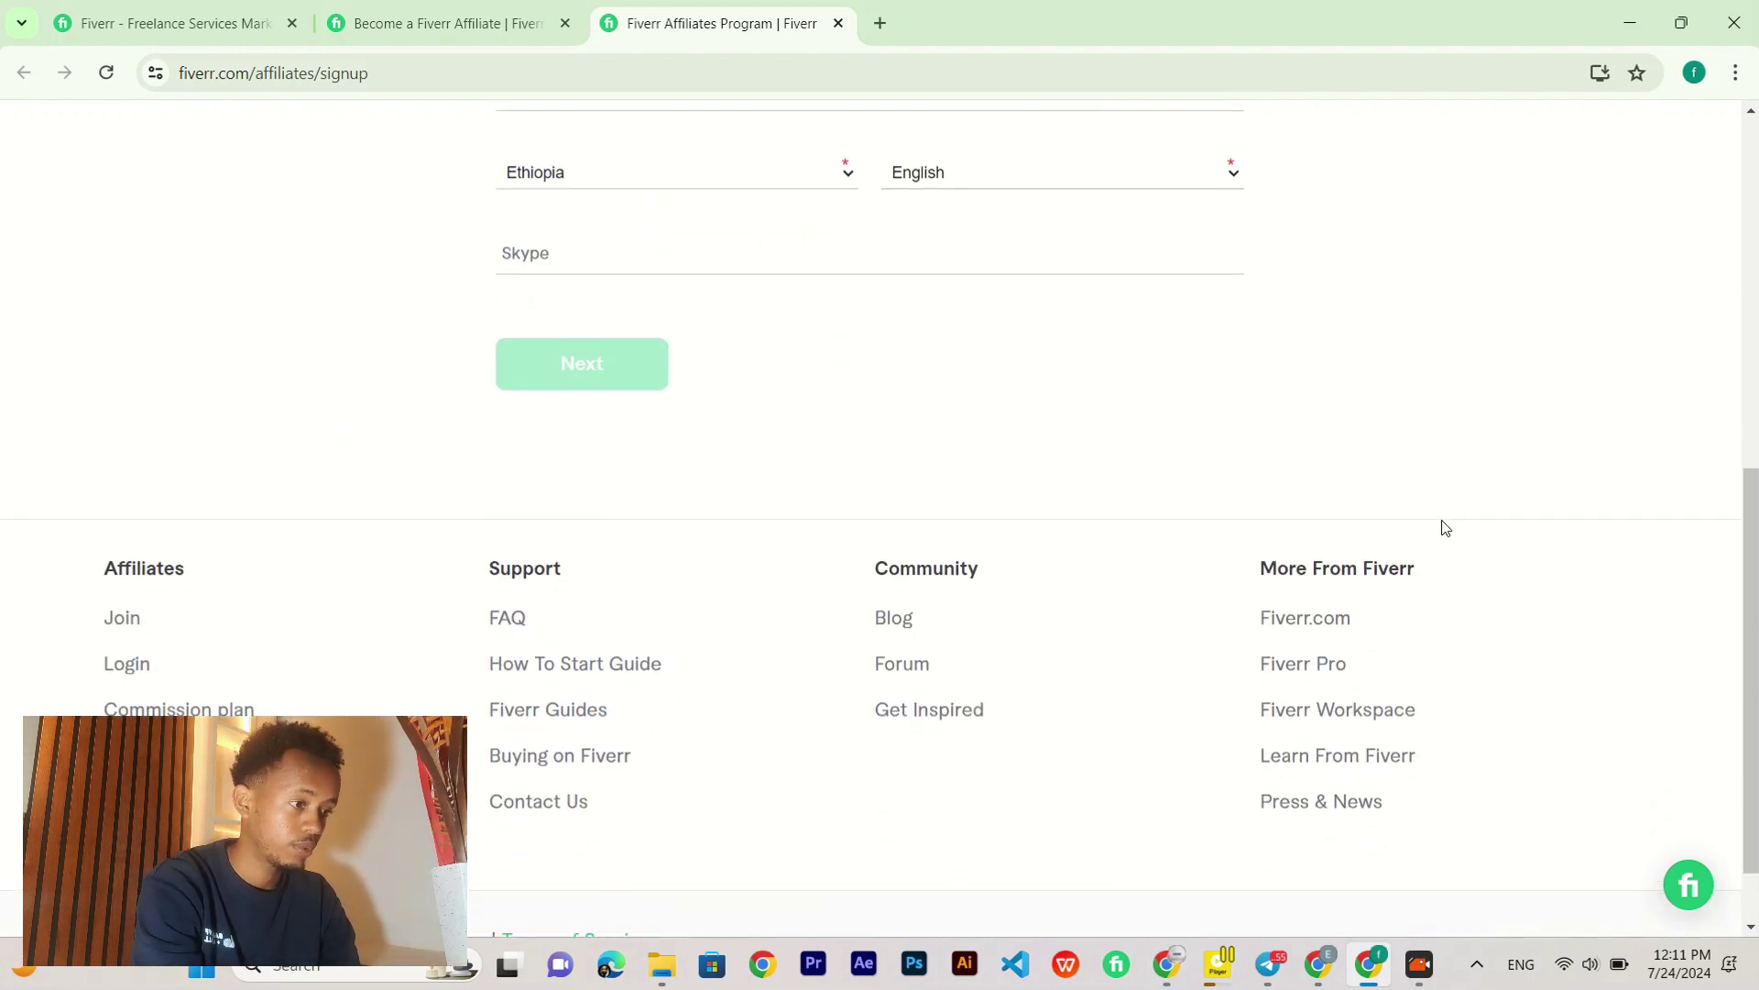
pyautogui.scroll(7, 1445, 528)
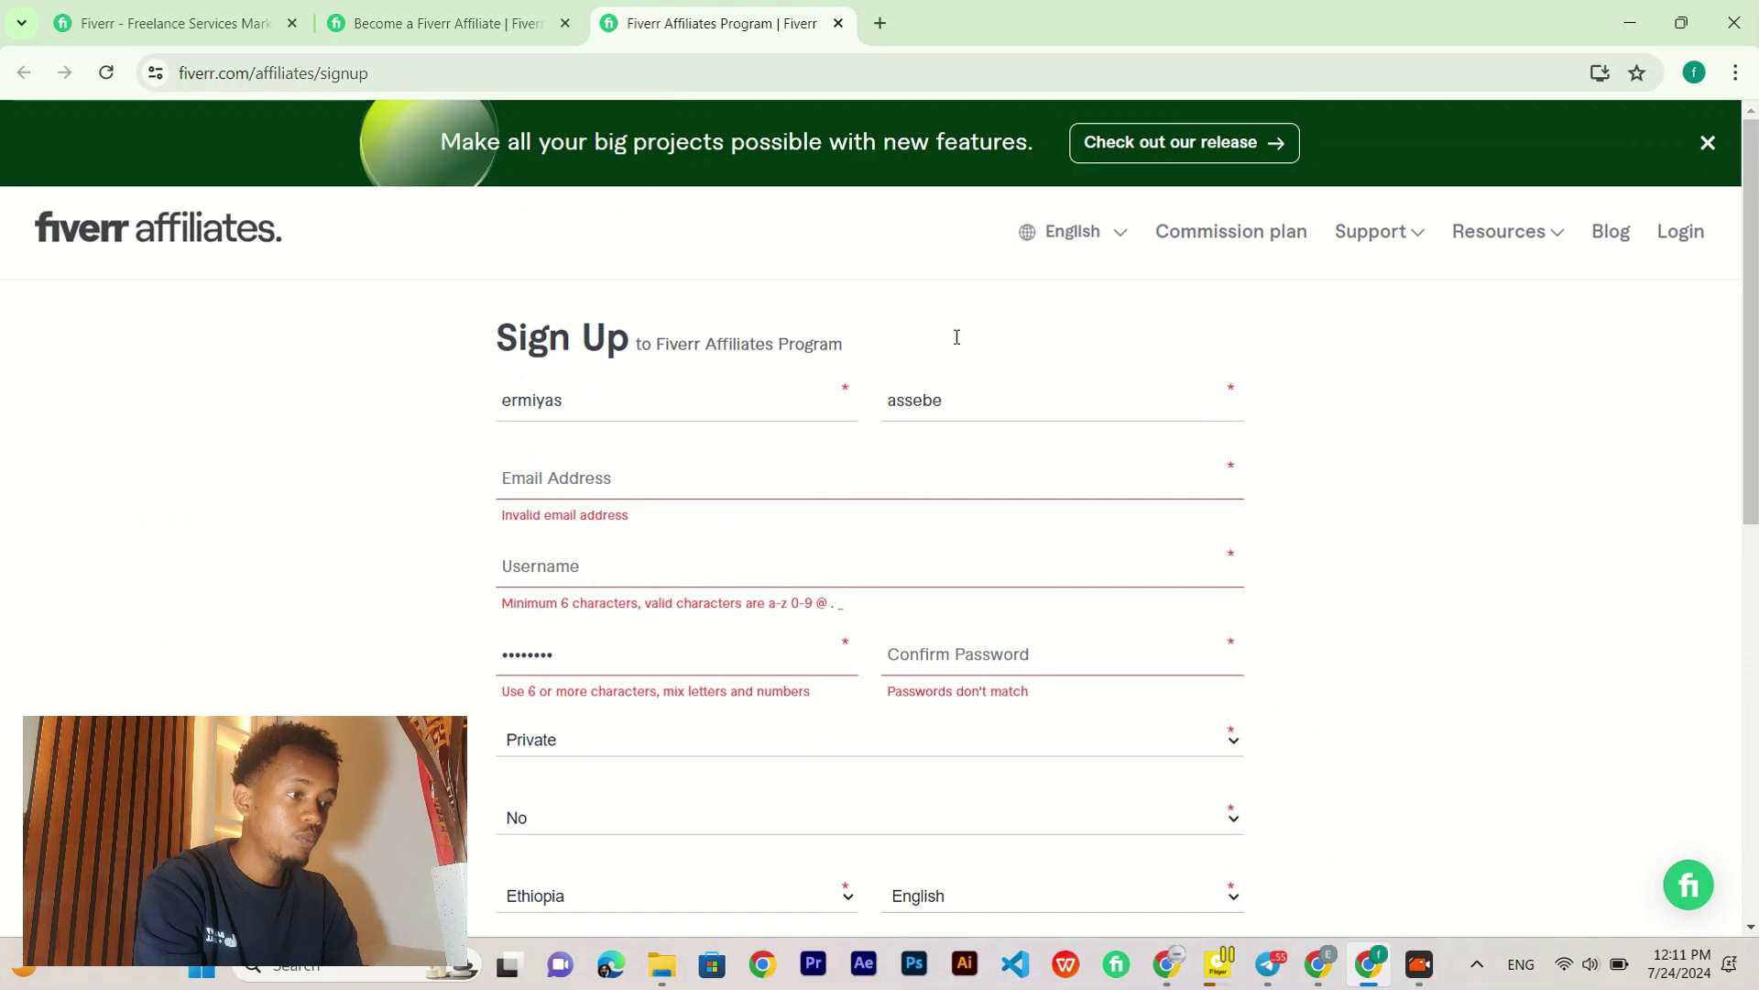
pyautogui.click(165, 23)
pyautogui.scroll(6, 112, 371)
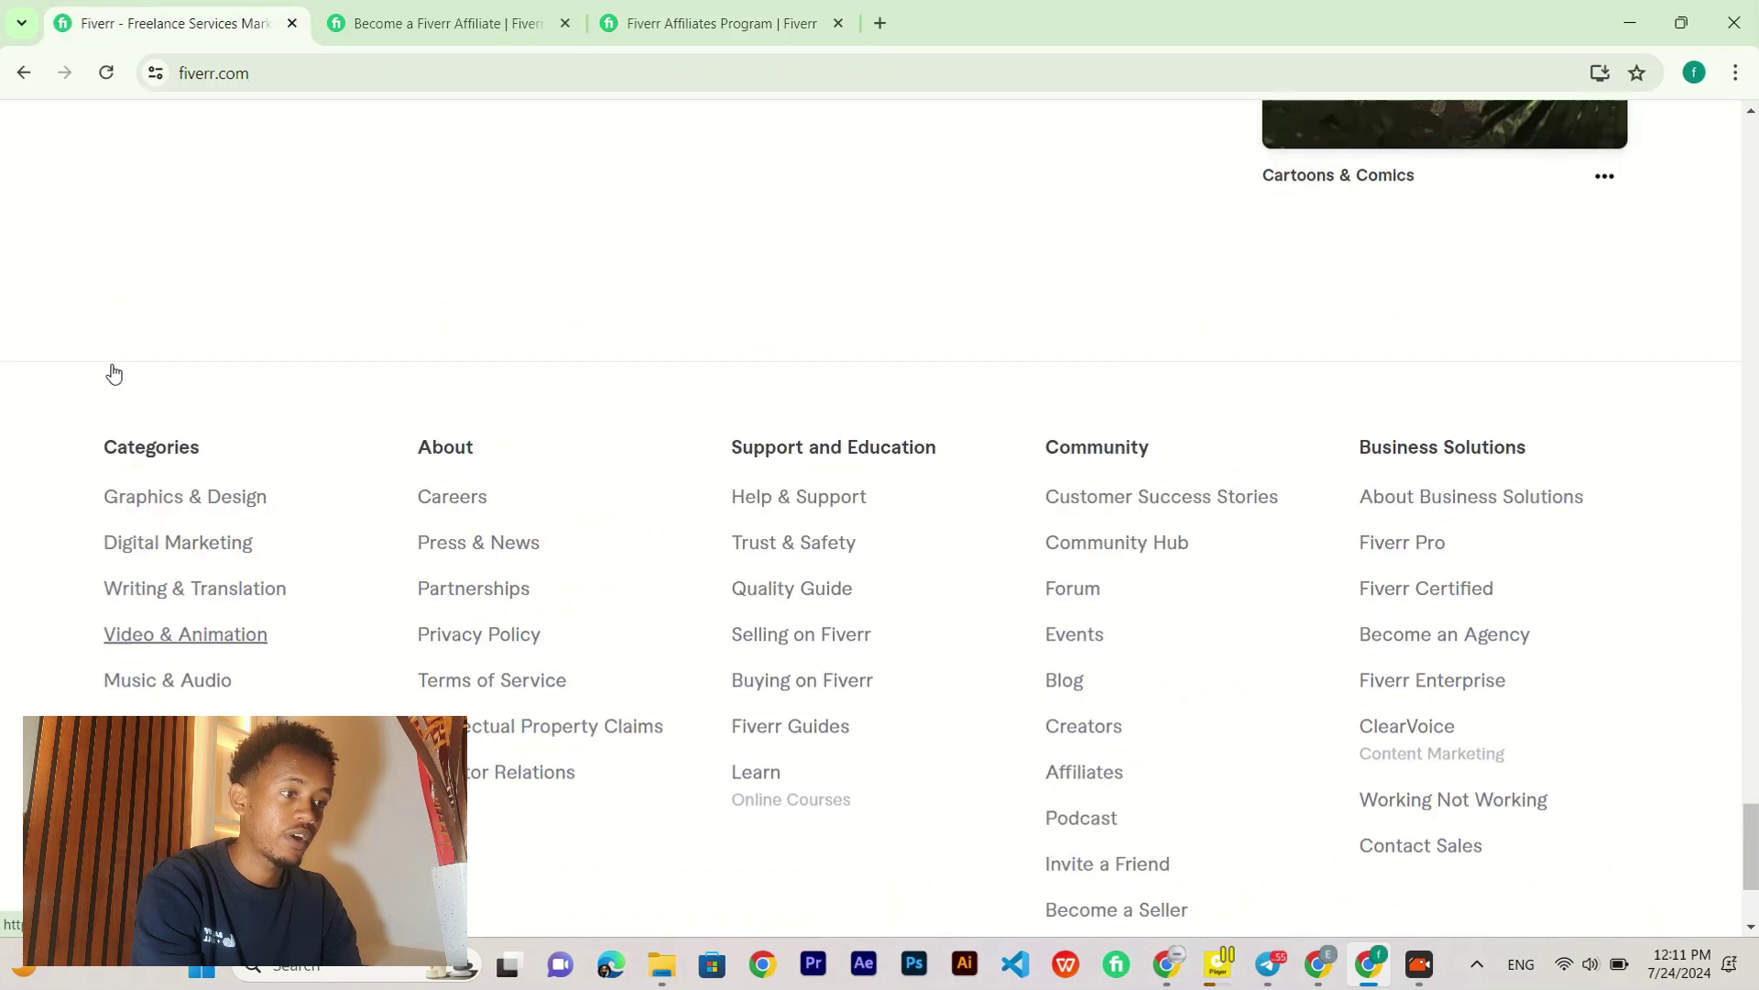
pyautogui.scroll(15, 113, 371)
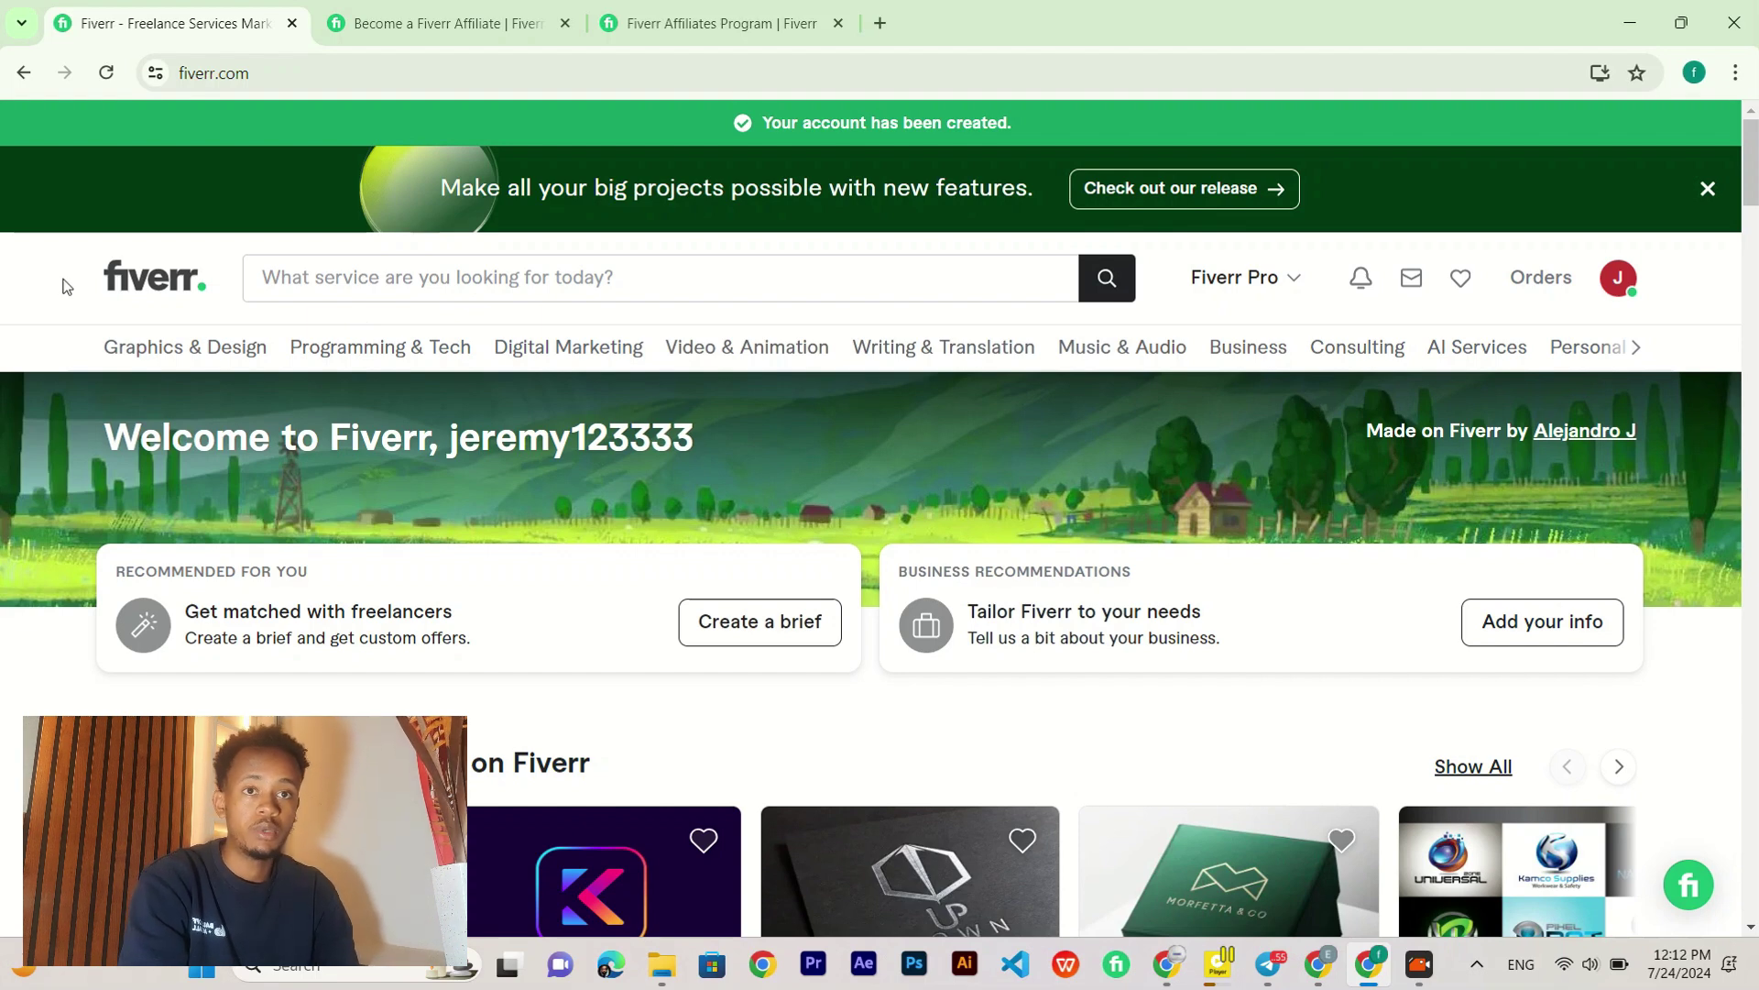
# Step: Search Fiverr for 'web development', fixing the run-together term before submitting
pyautogui.click(385, 286)
pyautogui.write('web')
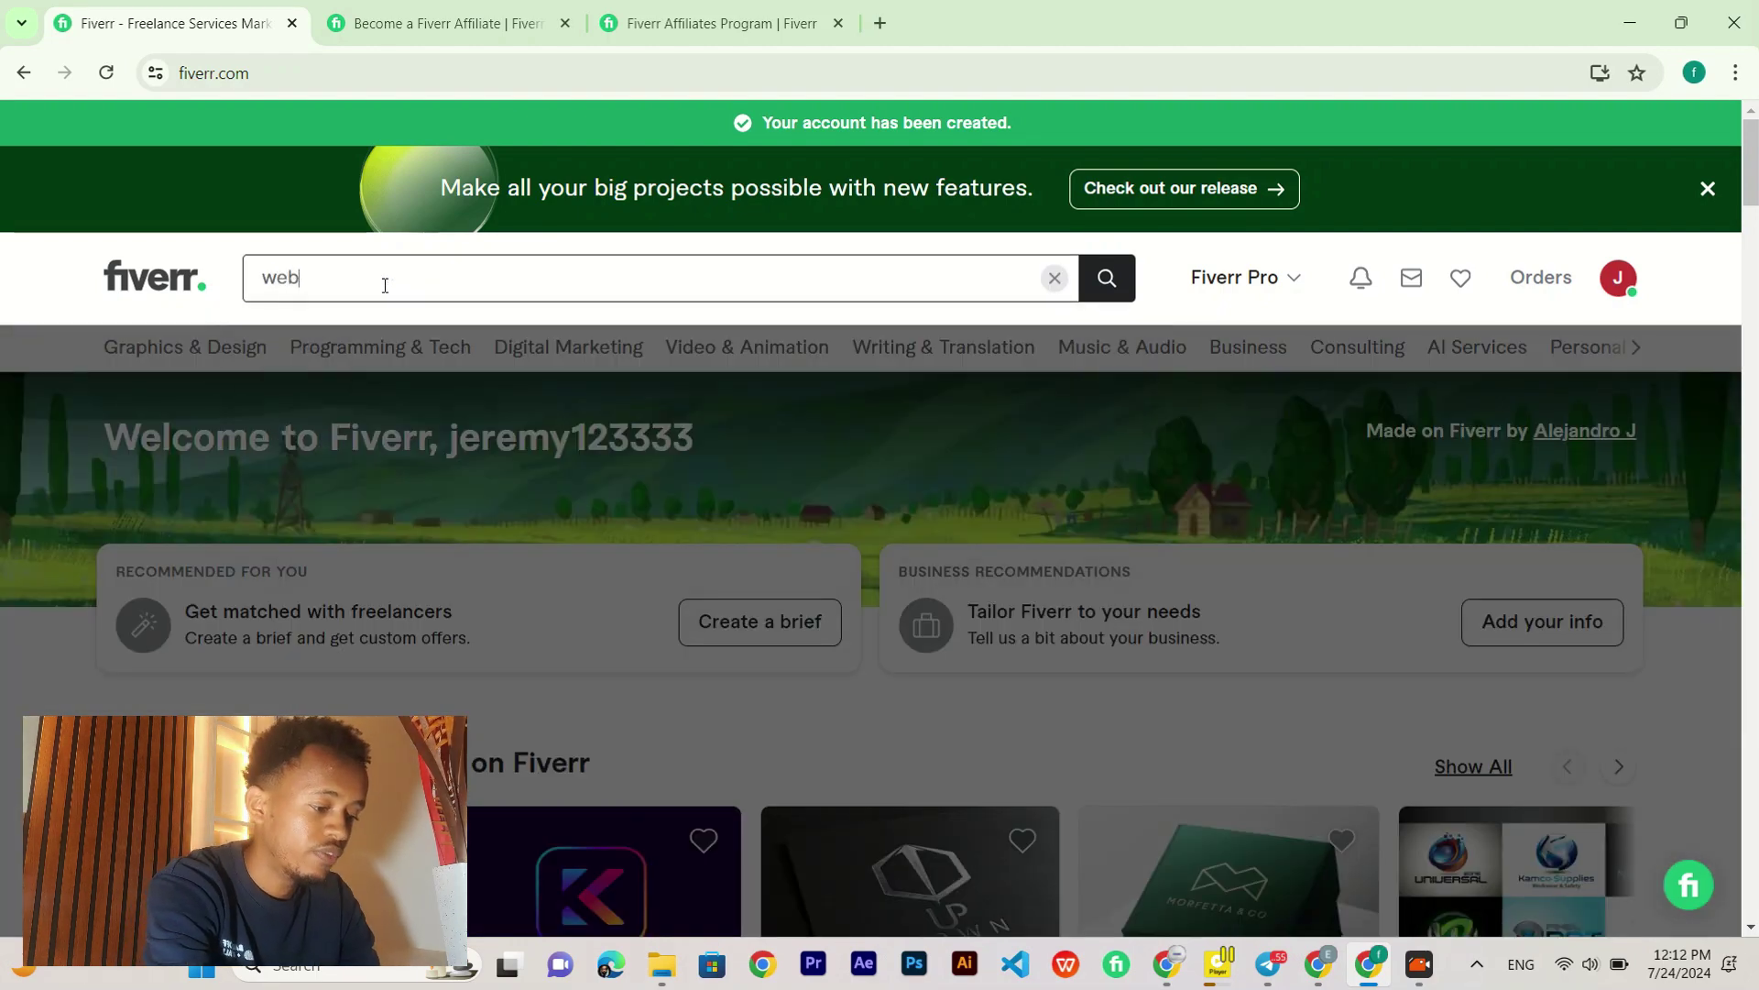
pyautogui.write('deve')
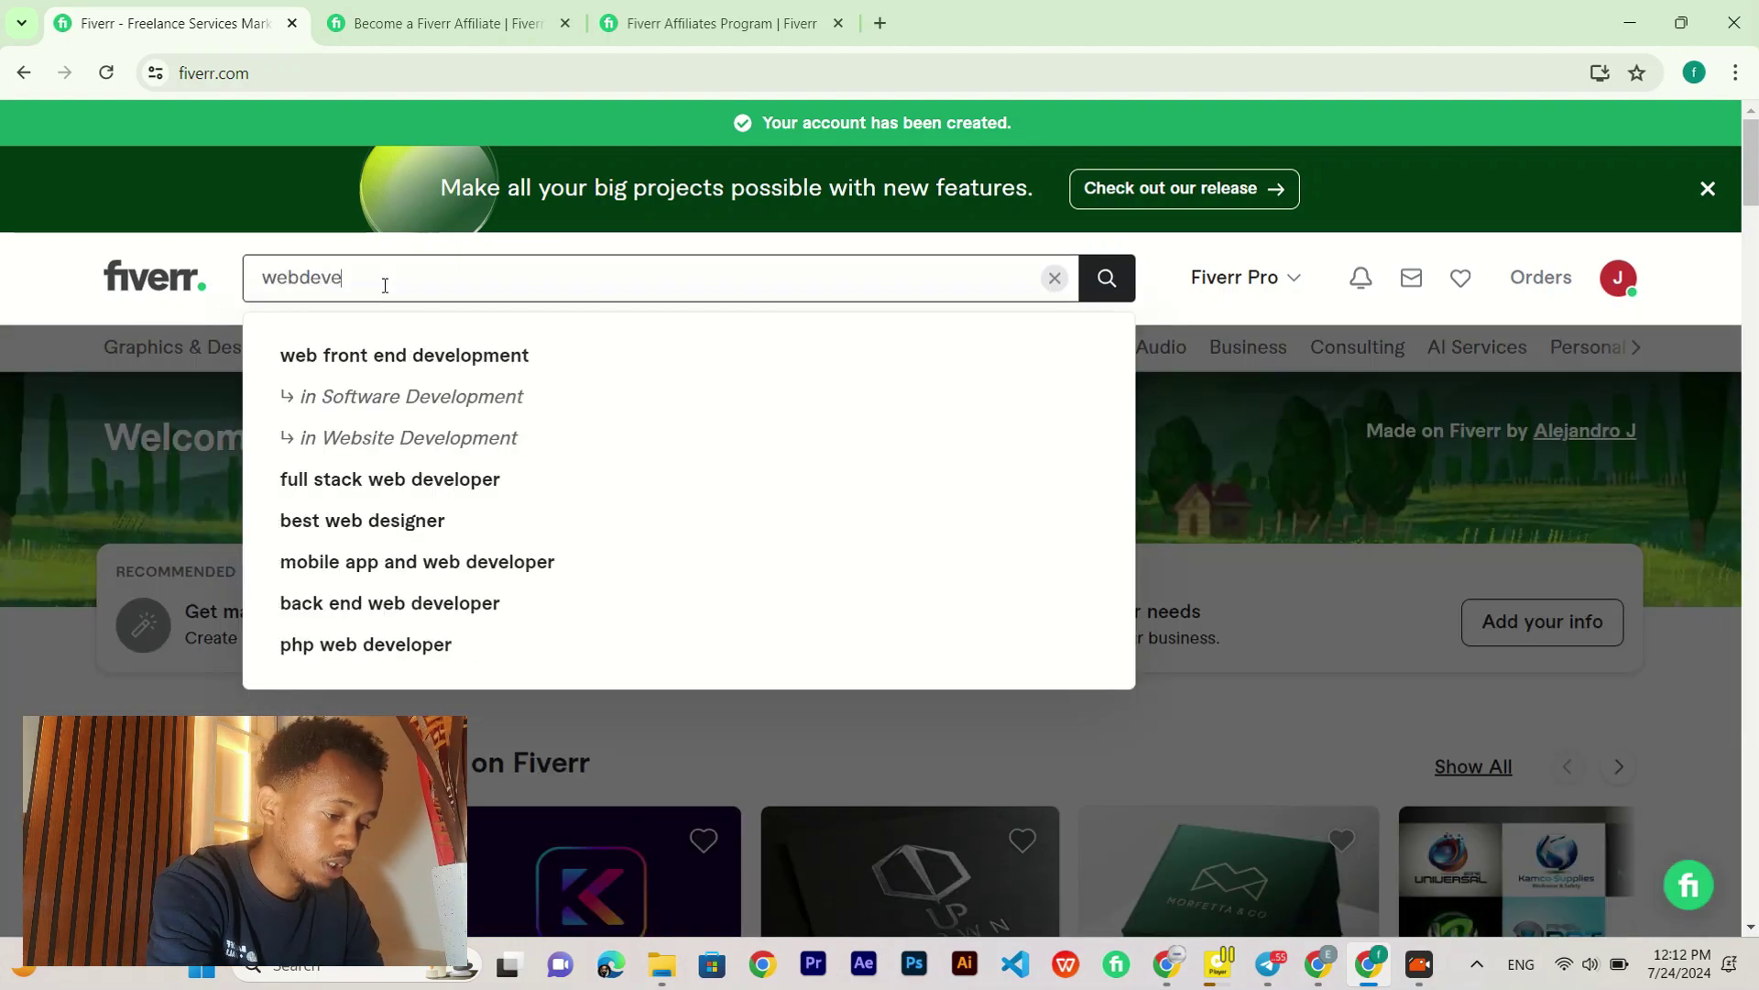
pyautogui.write('lopmen')
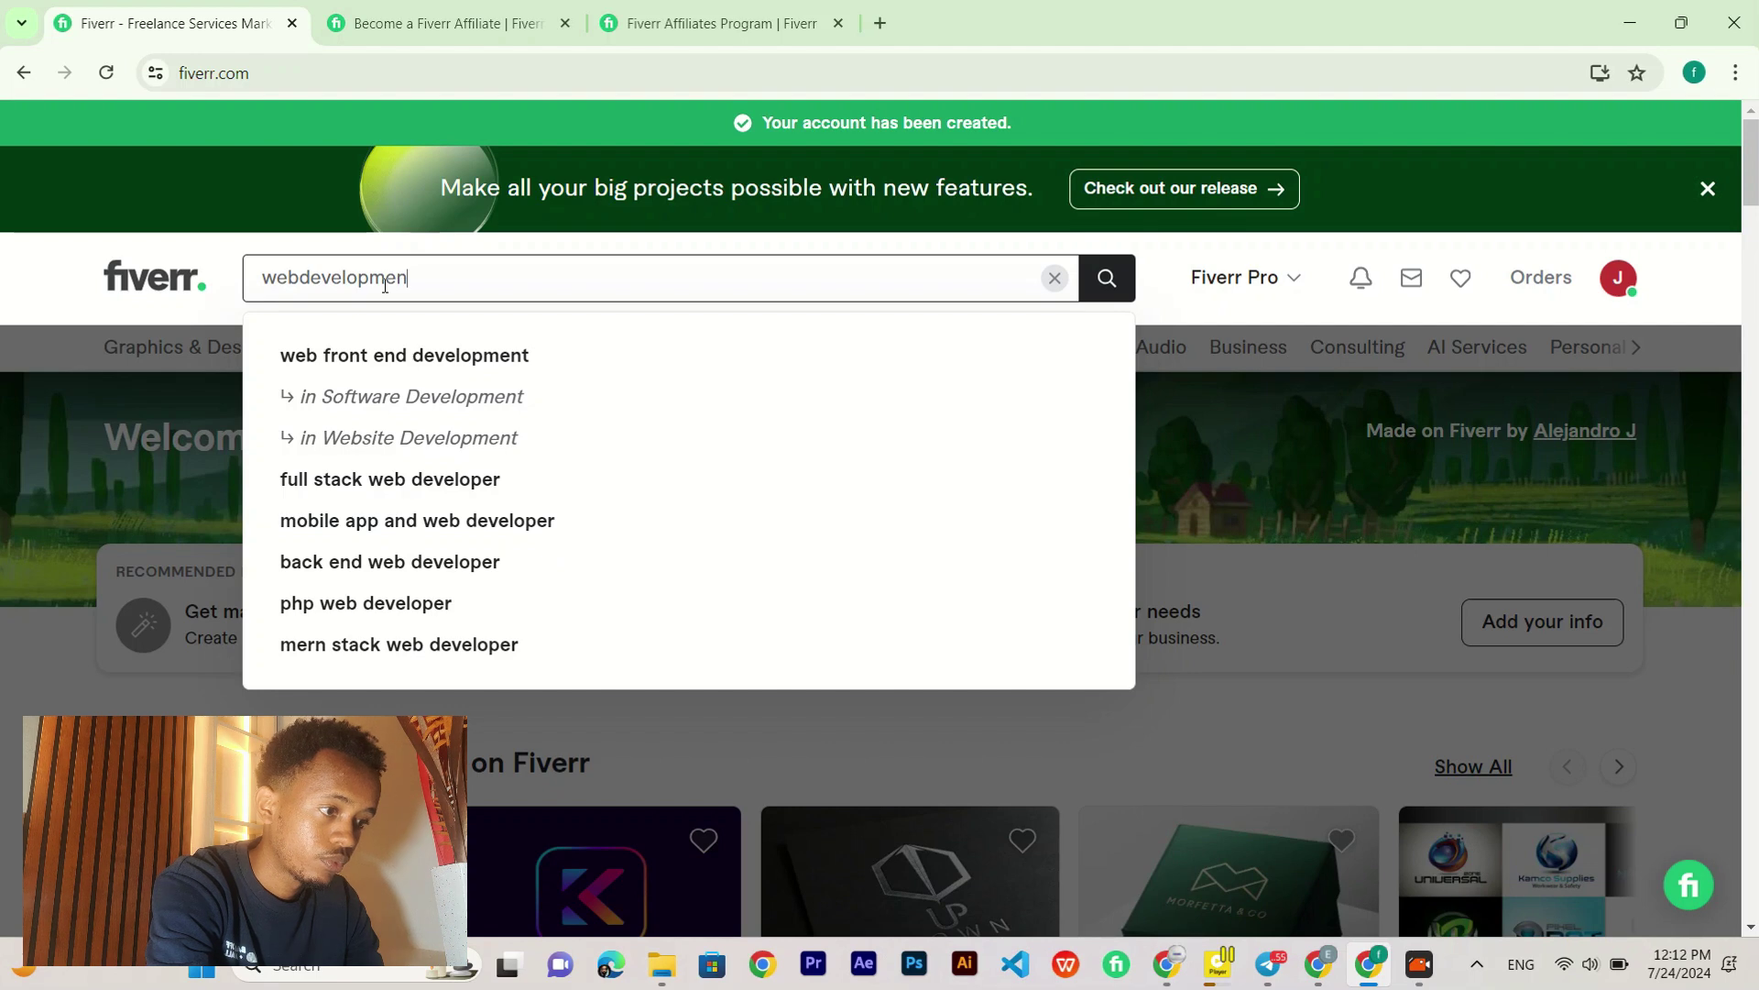
pyautogui.write('t')
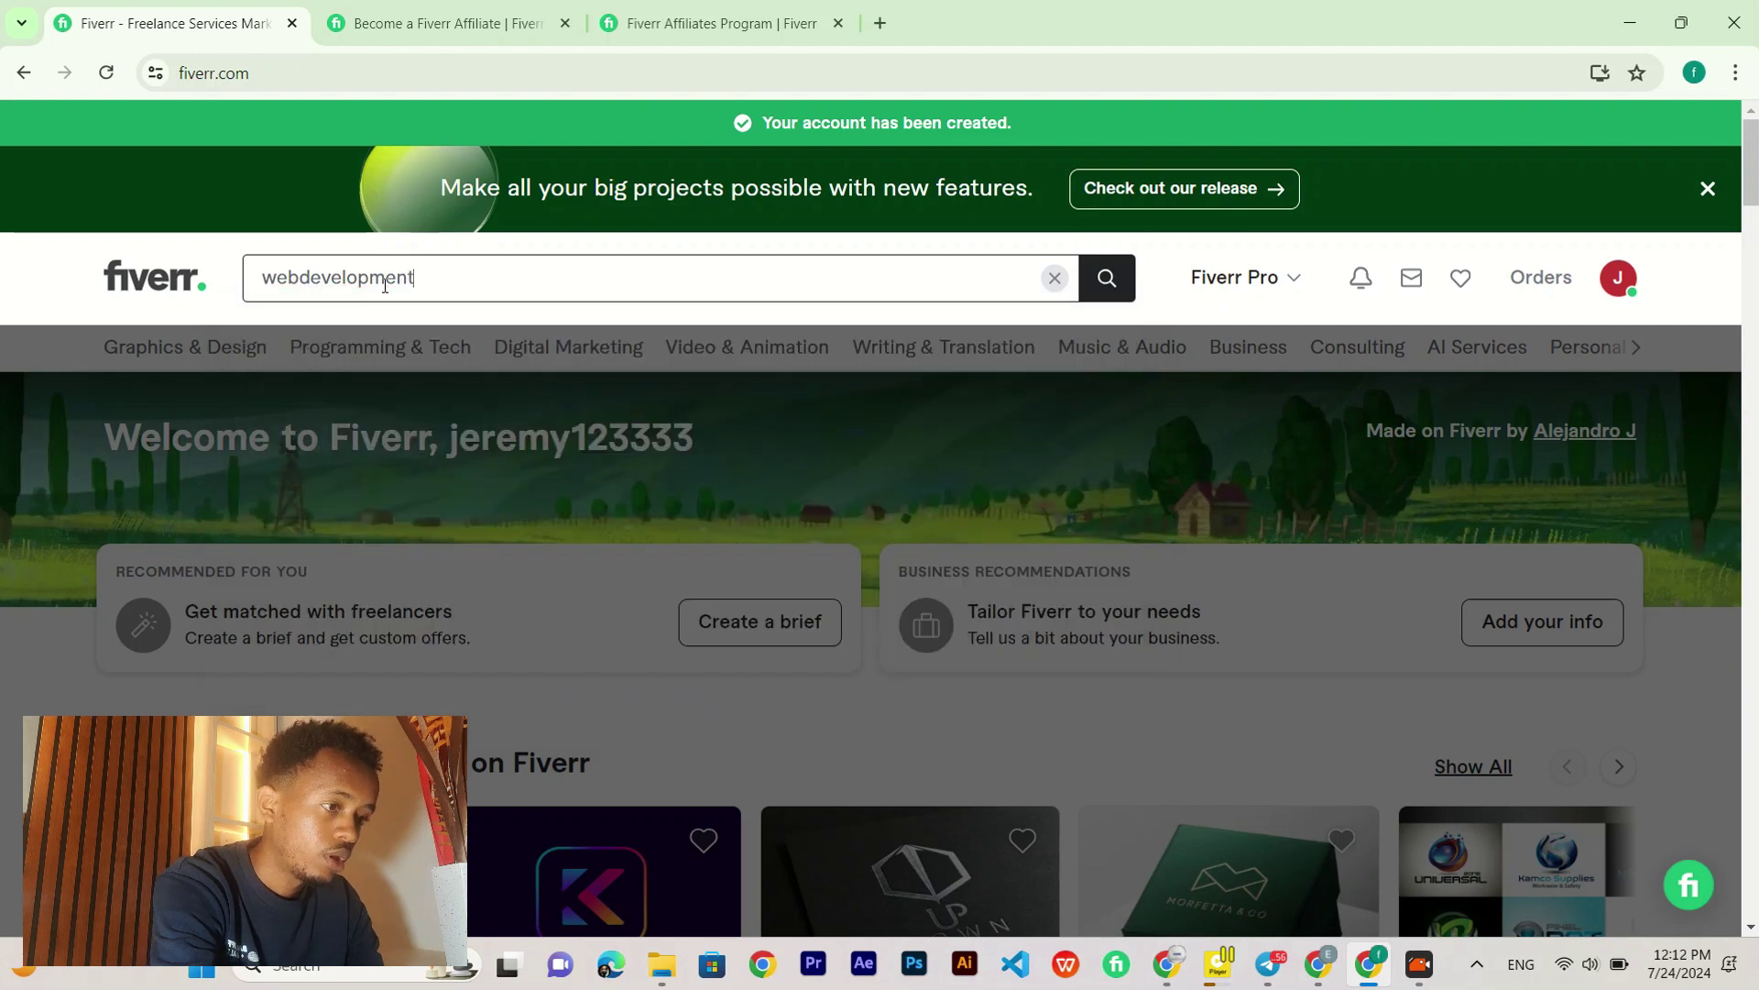
pyautogui.click(308, 270)
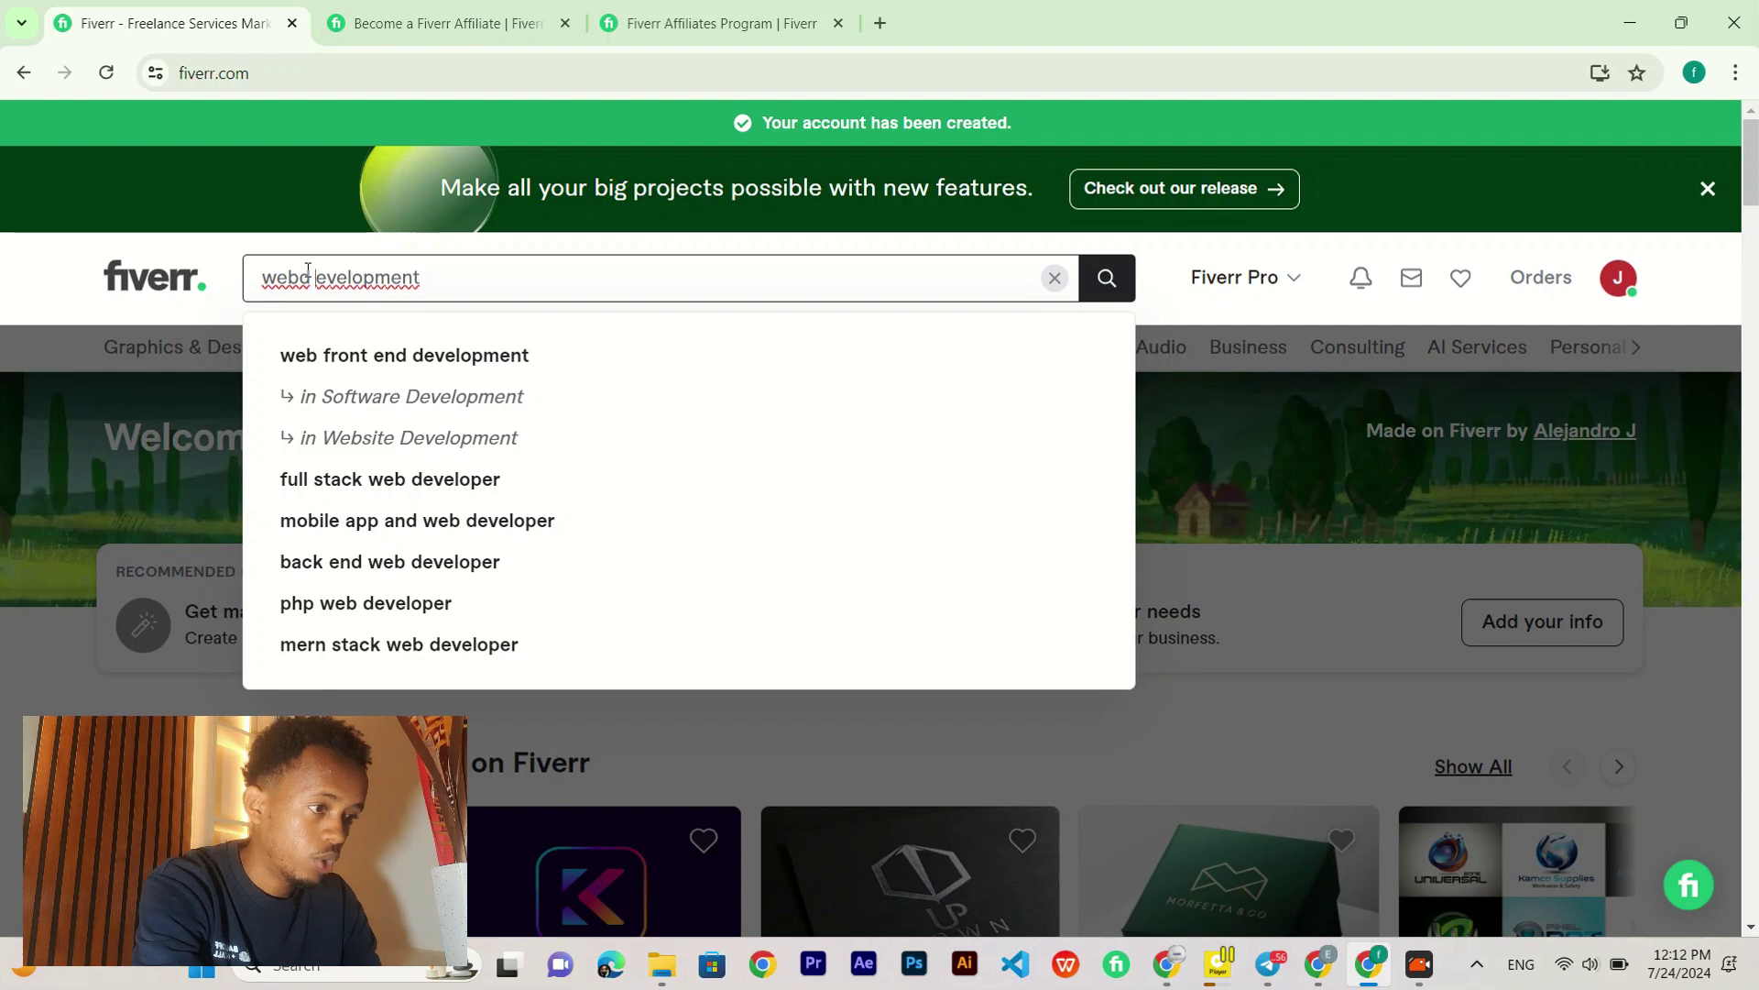
pyautogui.press('BackSpace')
pyautogui.press('Left')
pyautogui.press('Return')
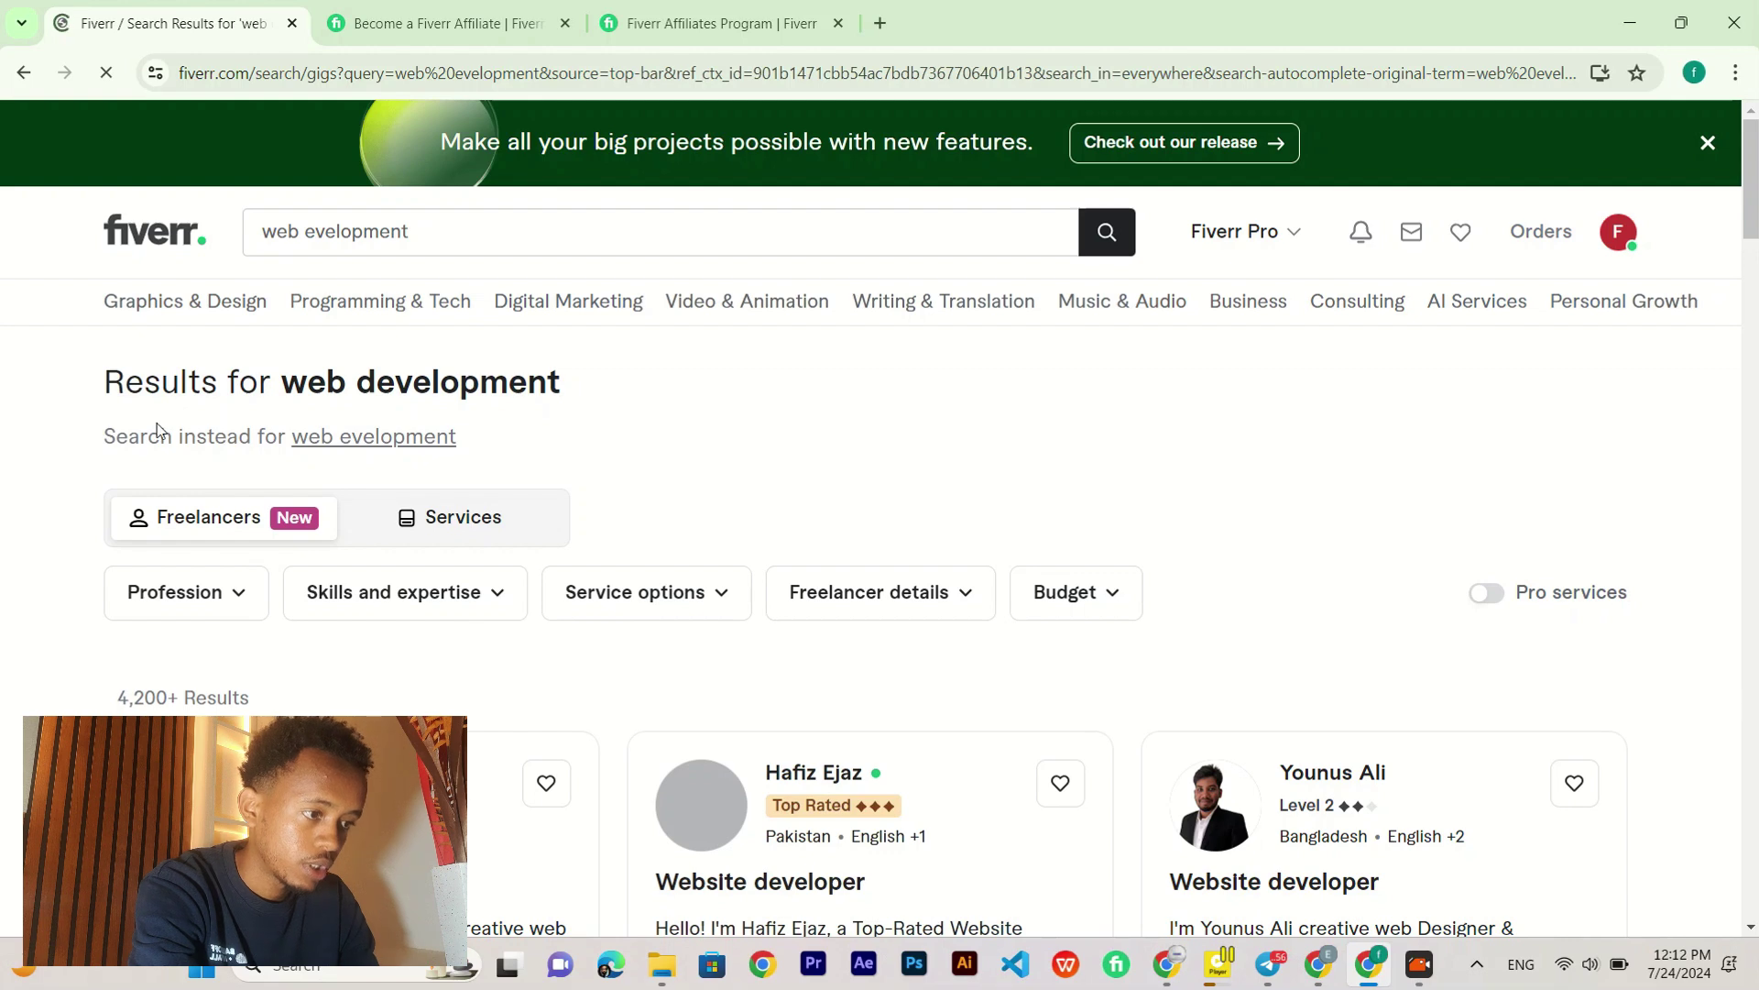
# Step: Scroll through the 'web development' results, viewing Website developer gigs from $5, $80 and $15
pyautogui.scroll(-2, 158, 429)
pyautogui.scroll(-2, 52, 440)
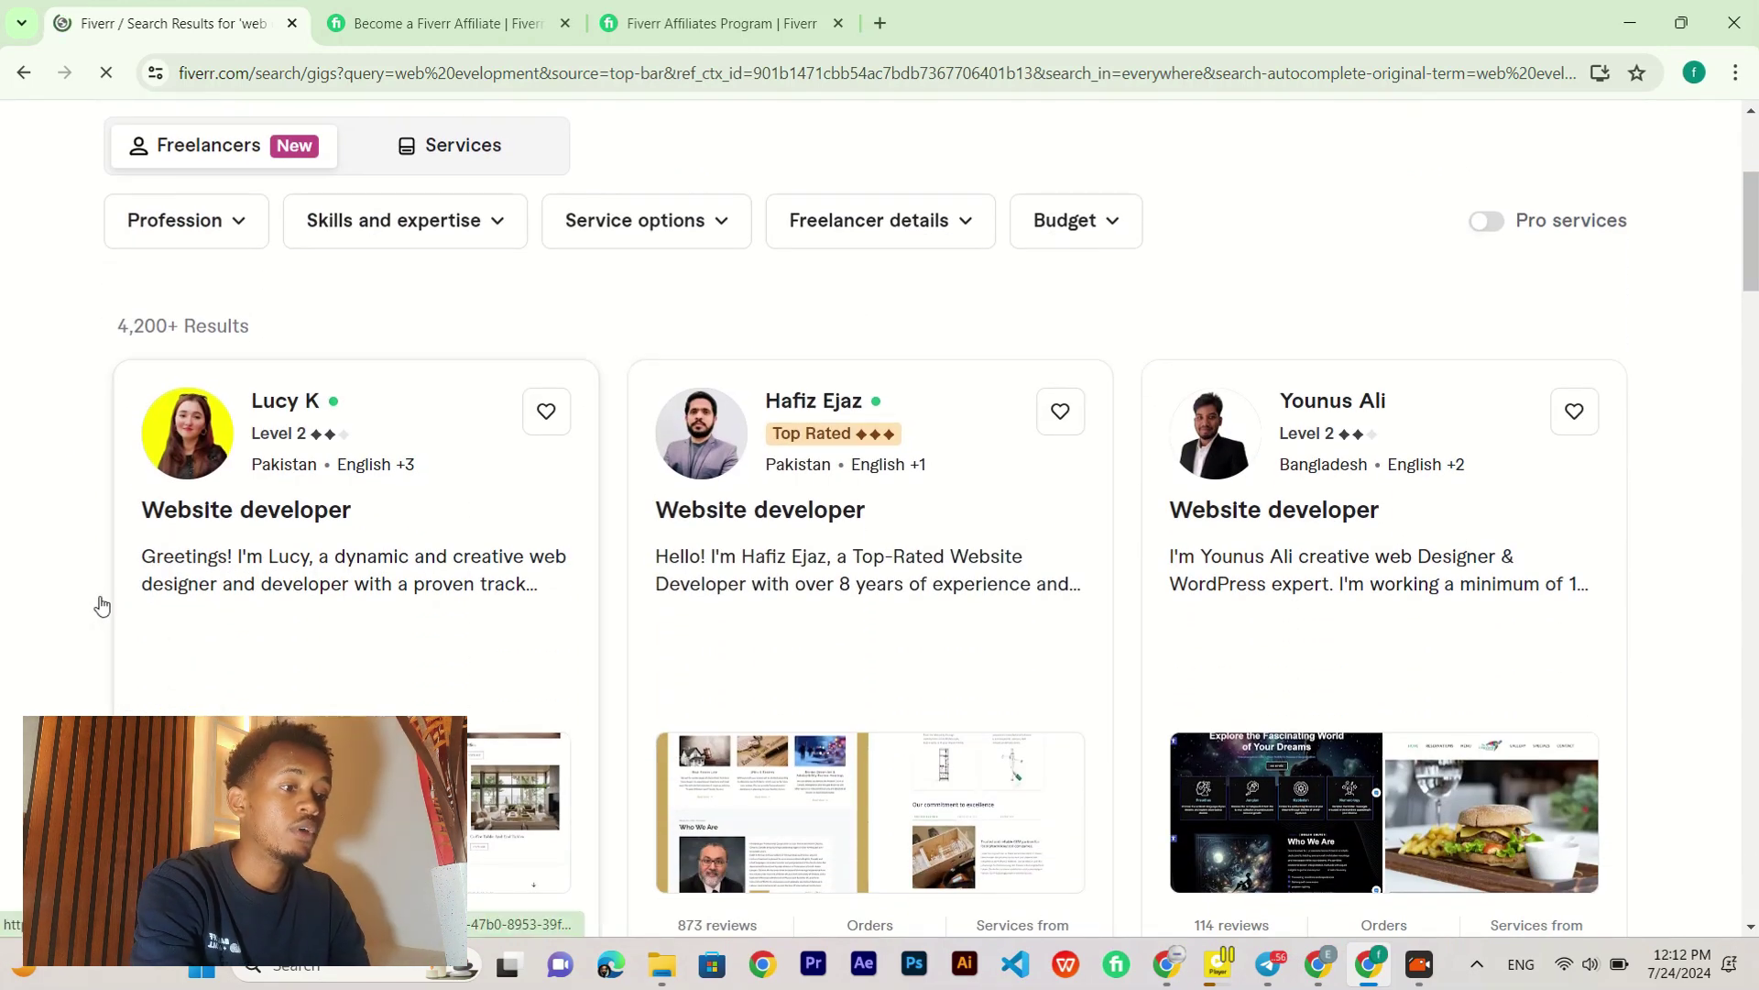
pyautogui.scroll(-1, 103, 604)
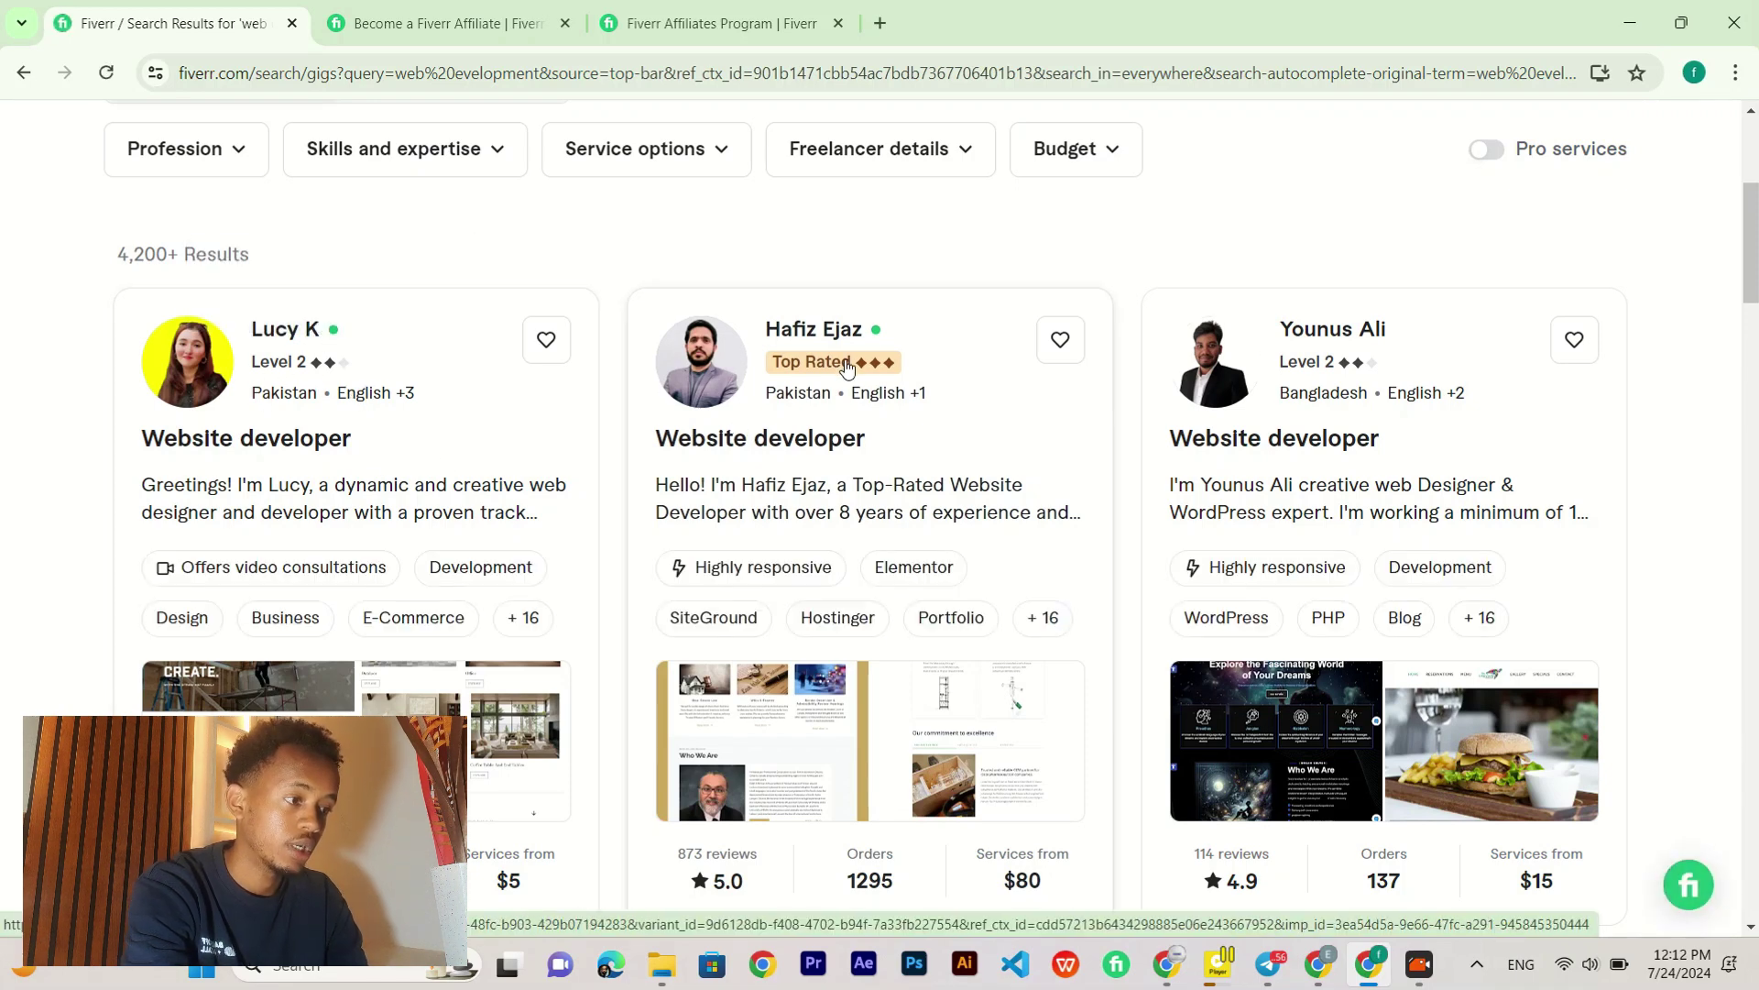
pyautogui.moveTo(851, 371)
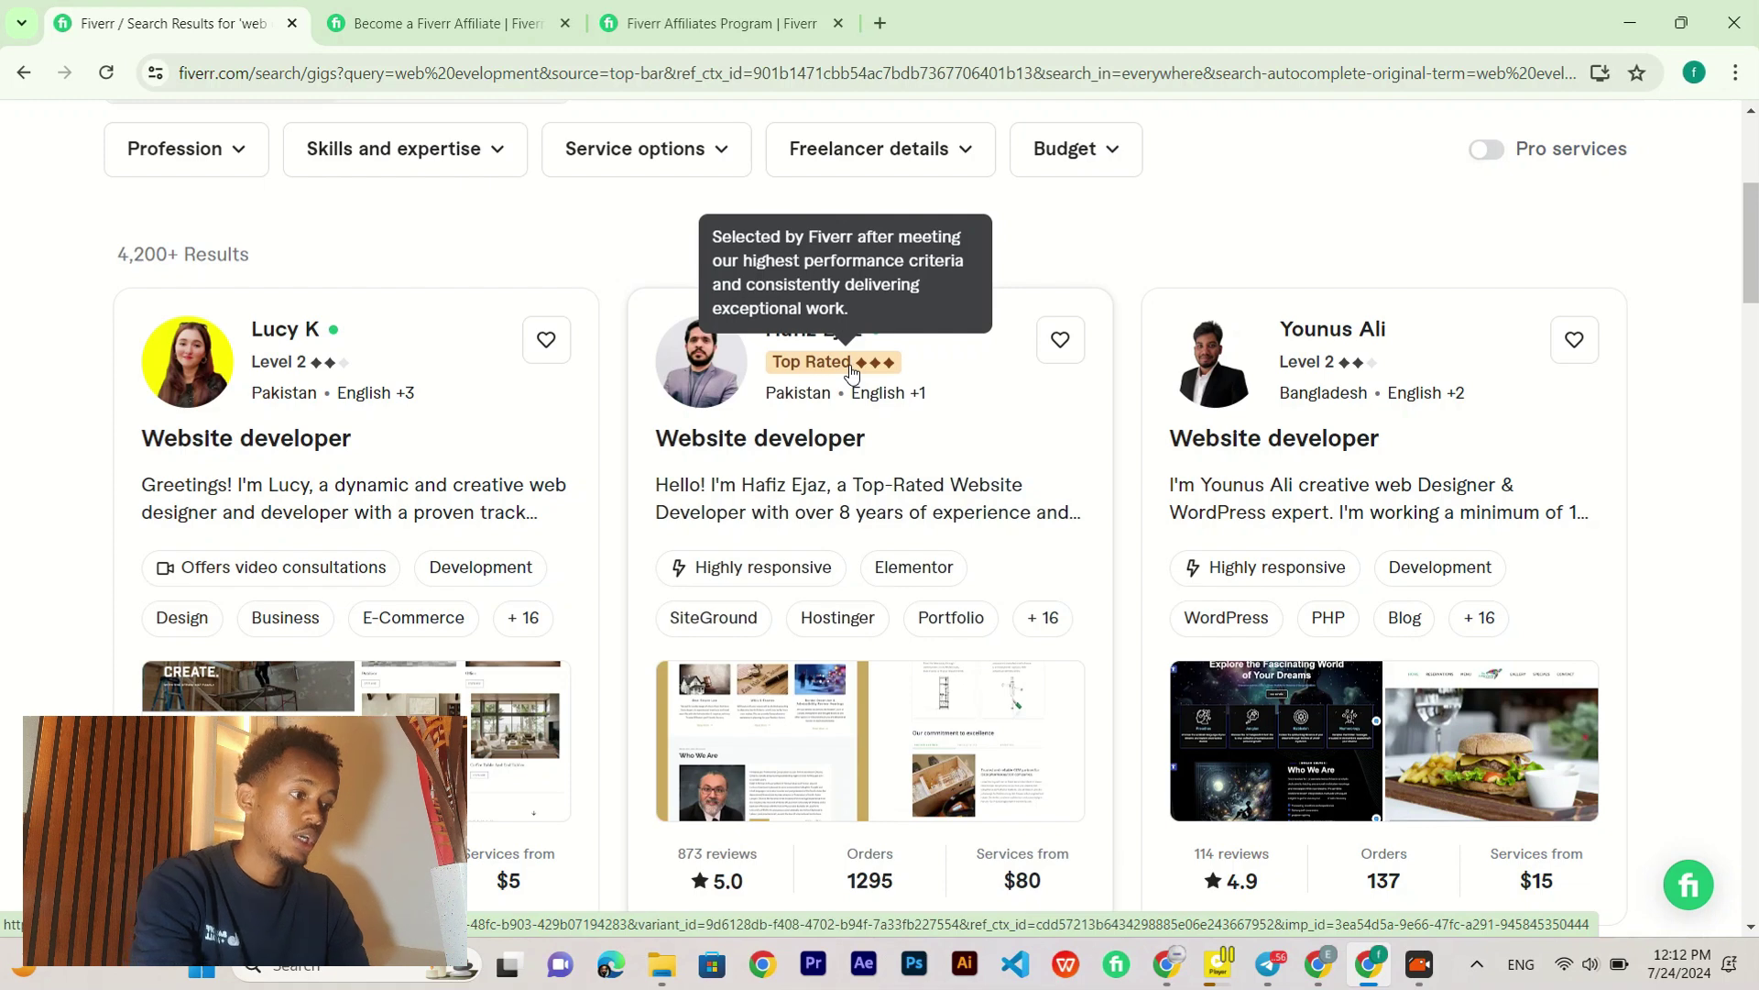
pyautogui.scroll(-3, 981, 463)
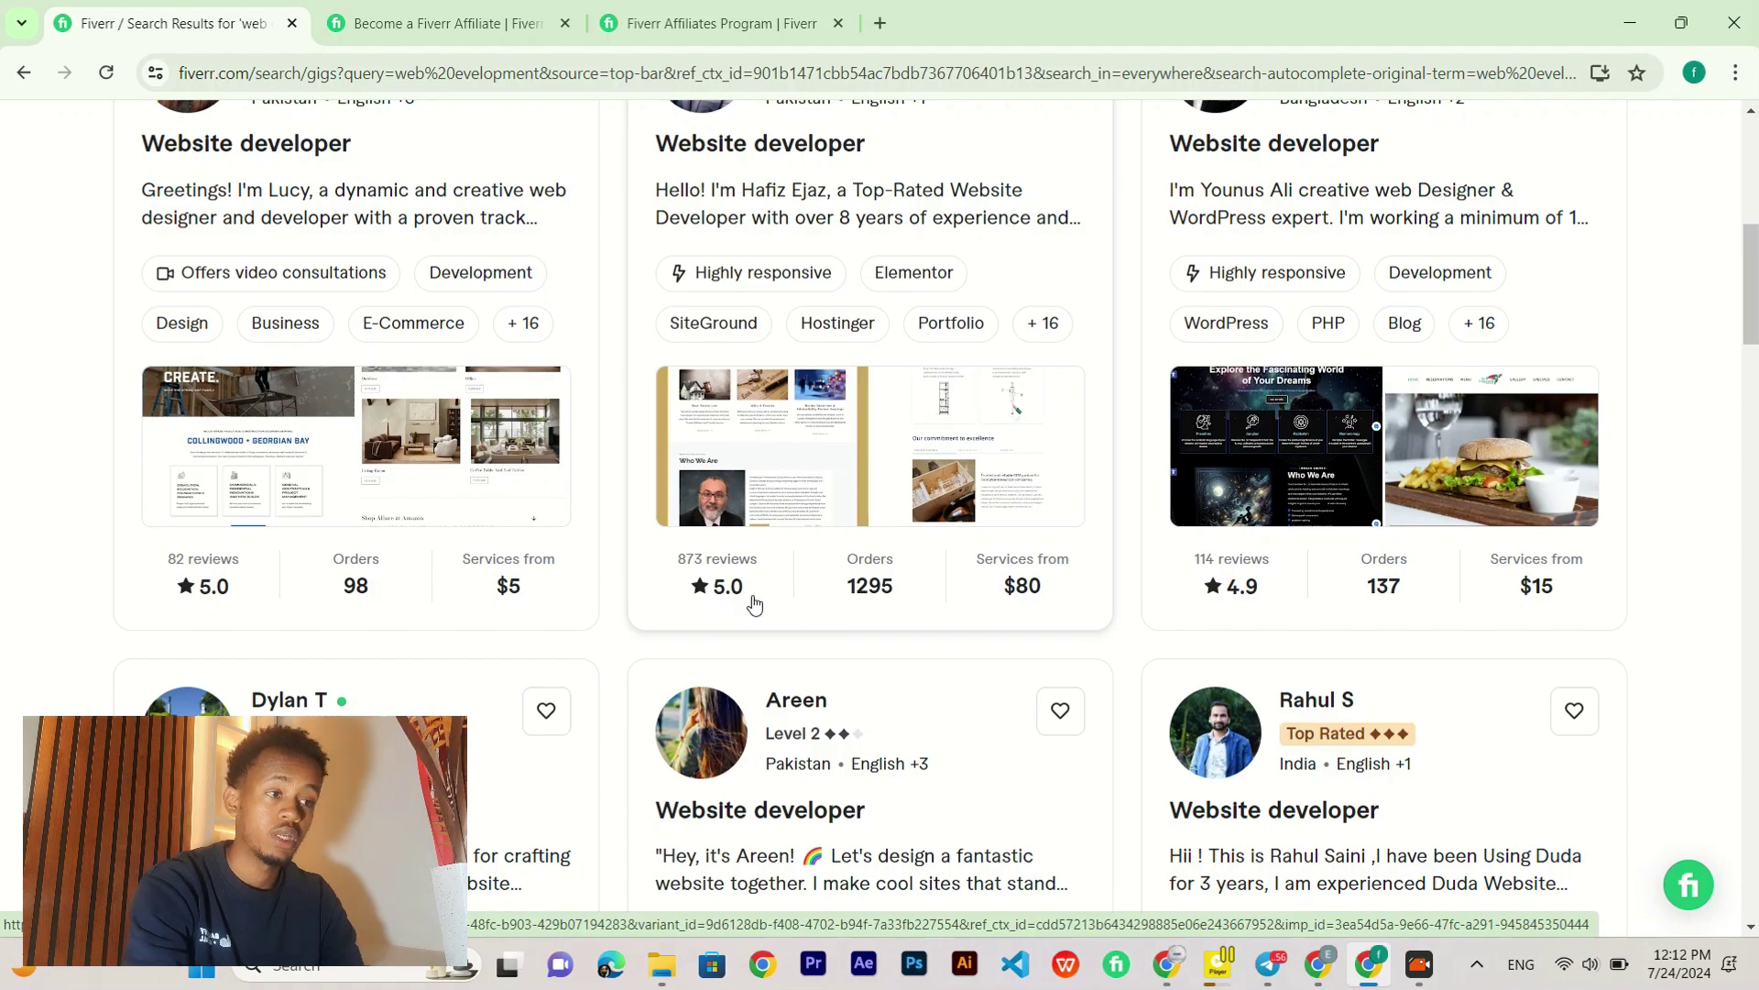
pyautogui.scroll(3, 753, 602)
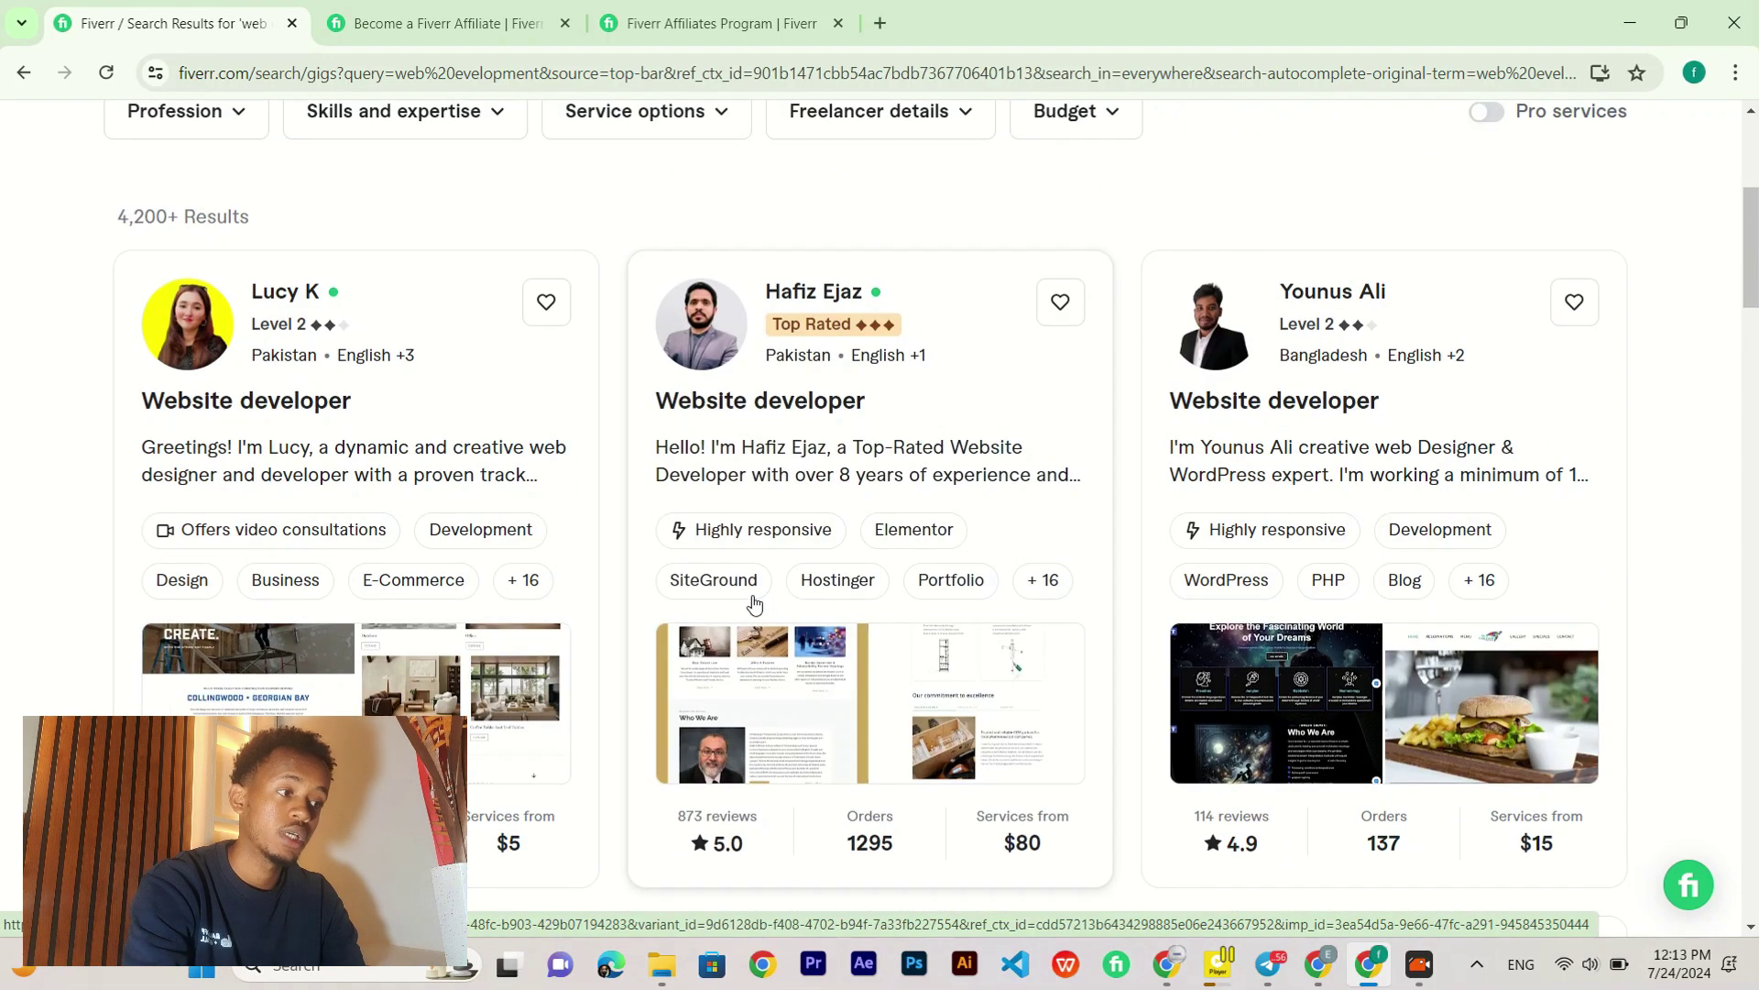
# Step: Open the Top Rated website developer's profile and review its 873 reviews and 1.3k orders
pyautogui.click(769, 406)
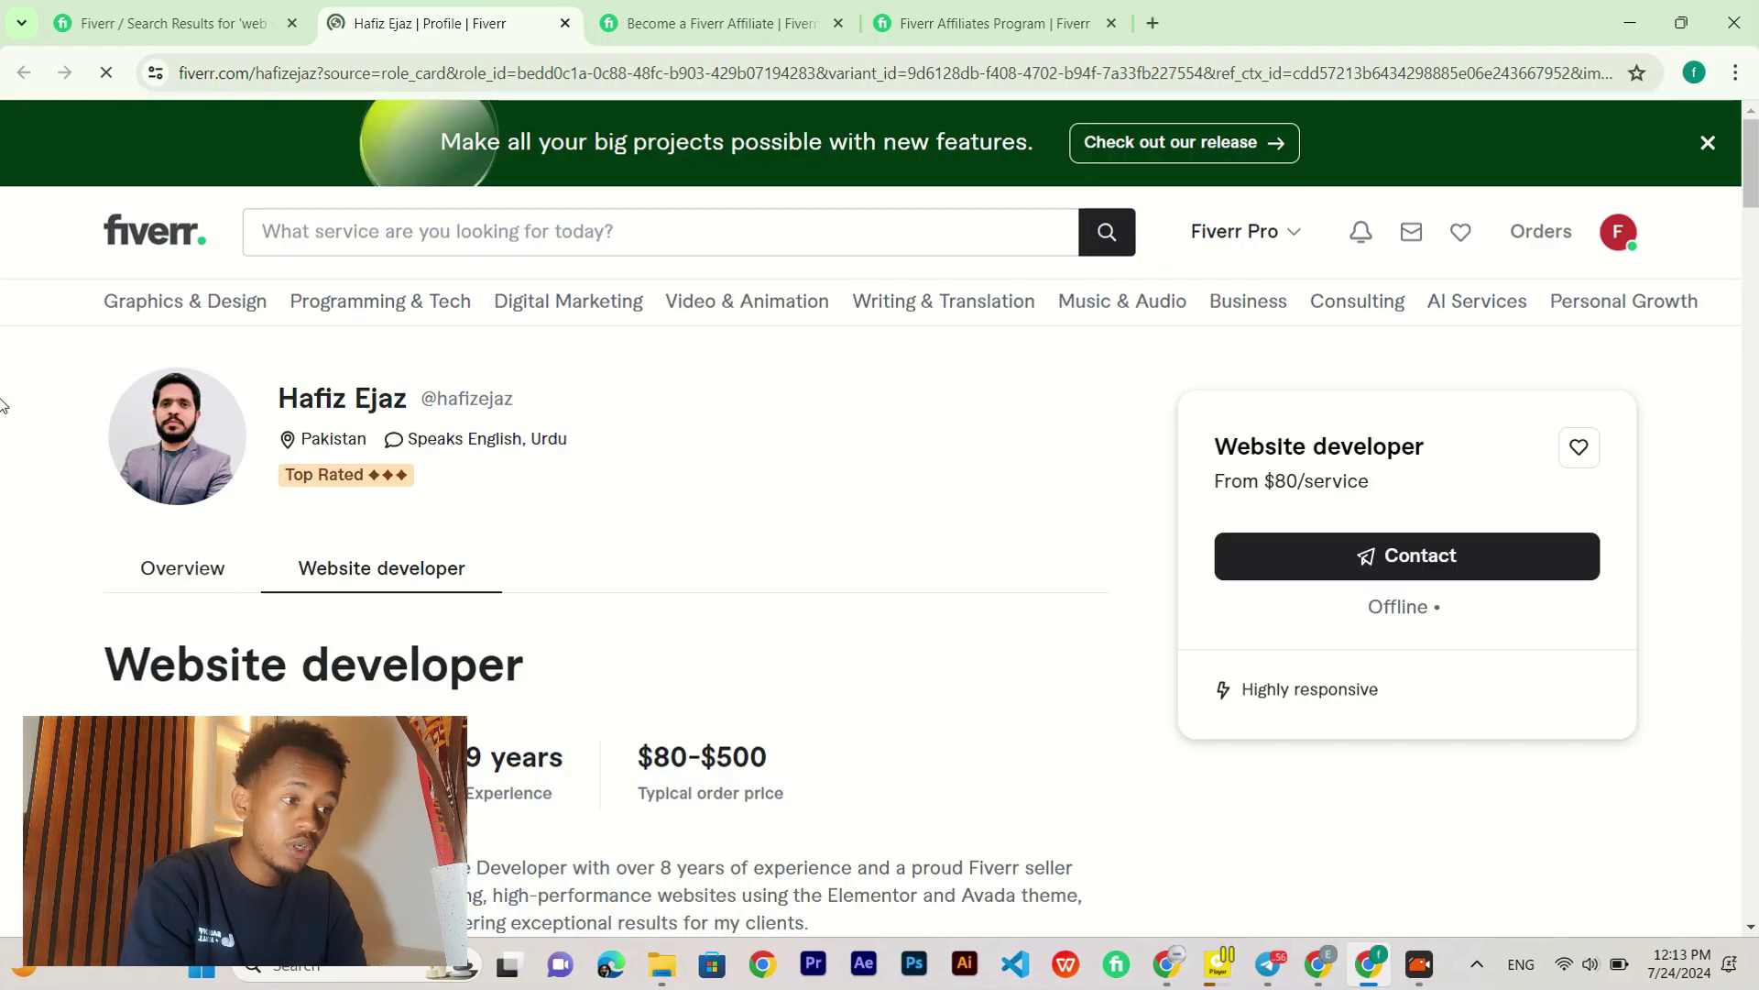
pyautogui.scroll(-6, 3, 403)
pyautogui.scroll(-4, 3, 404)
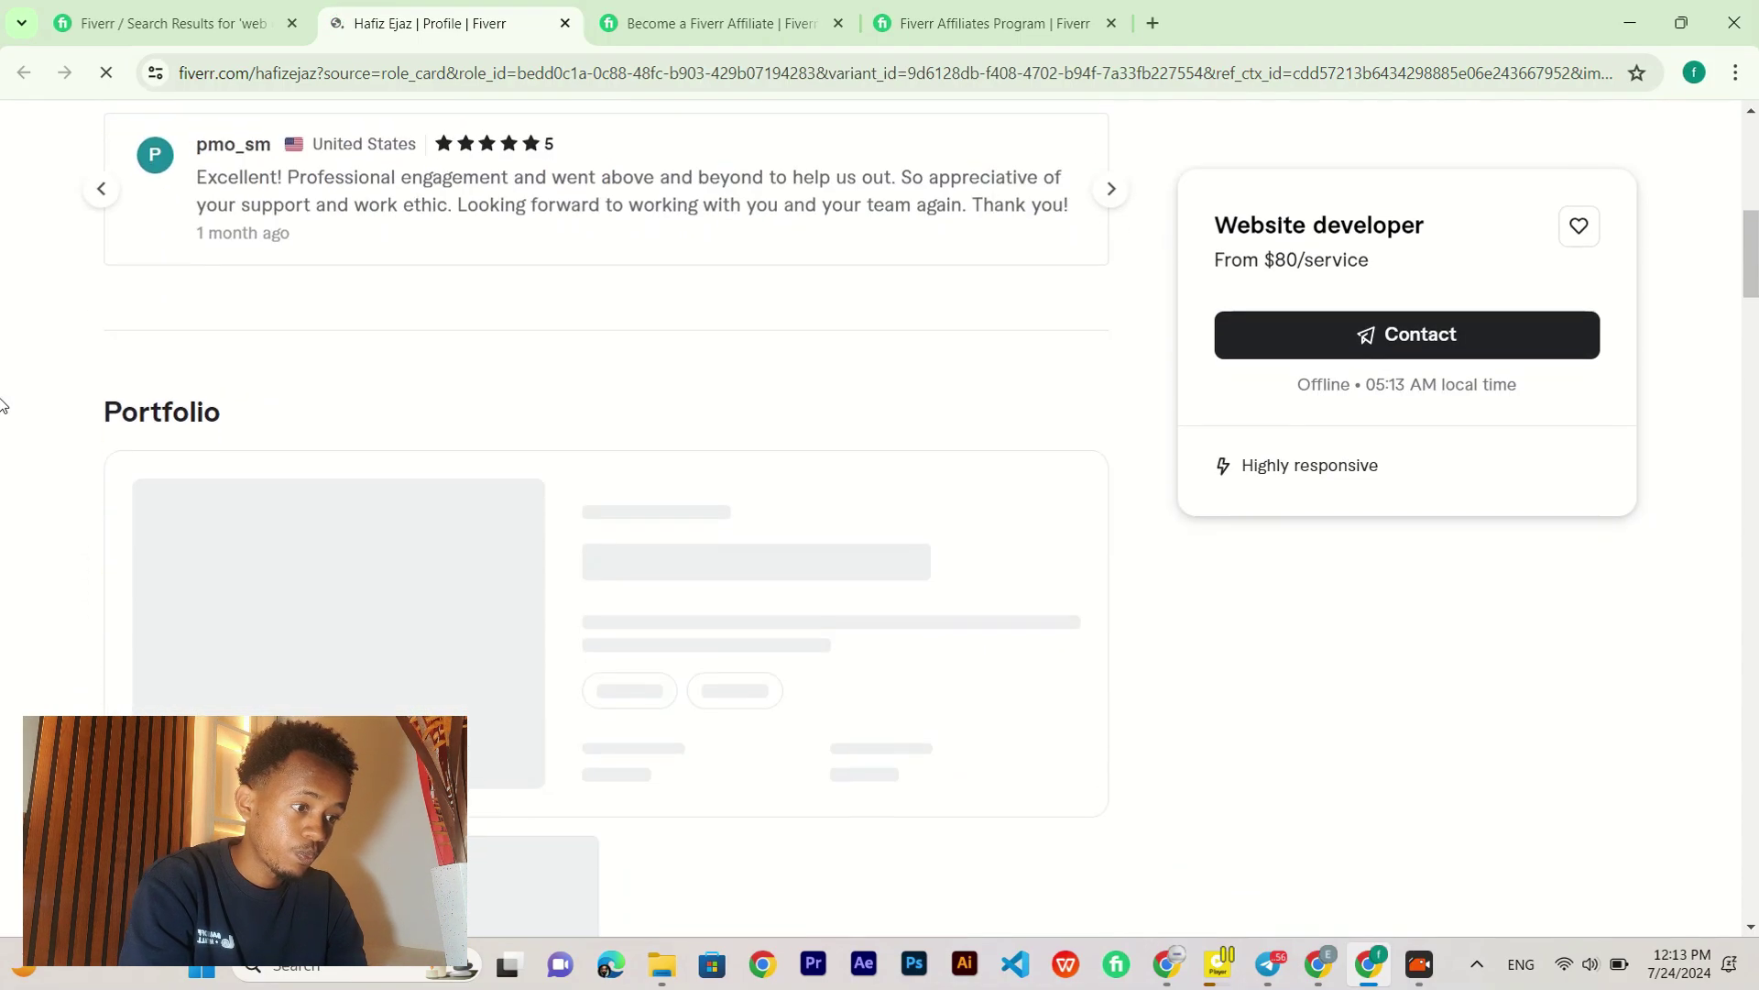
pyautogui.scroll(-6, 3, 403)
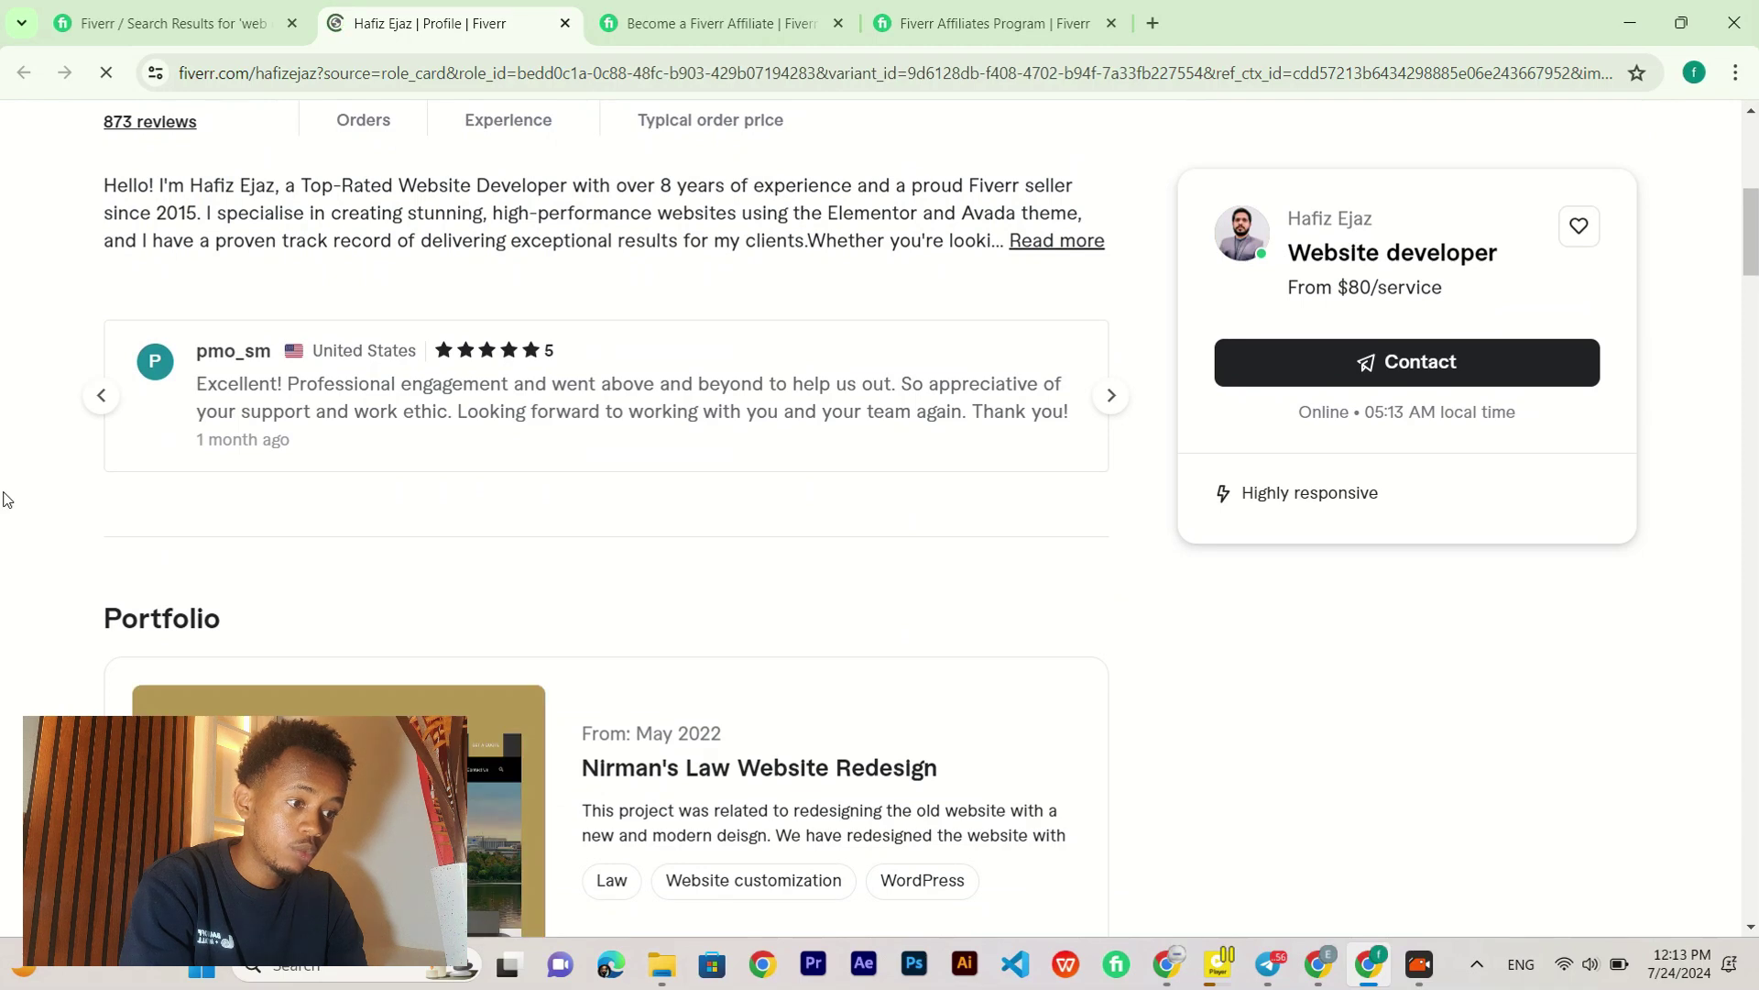
pyautogui.scroll(-5, 3, 495)
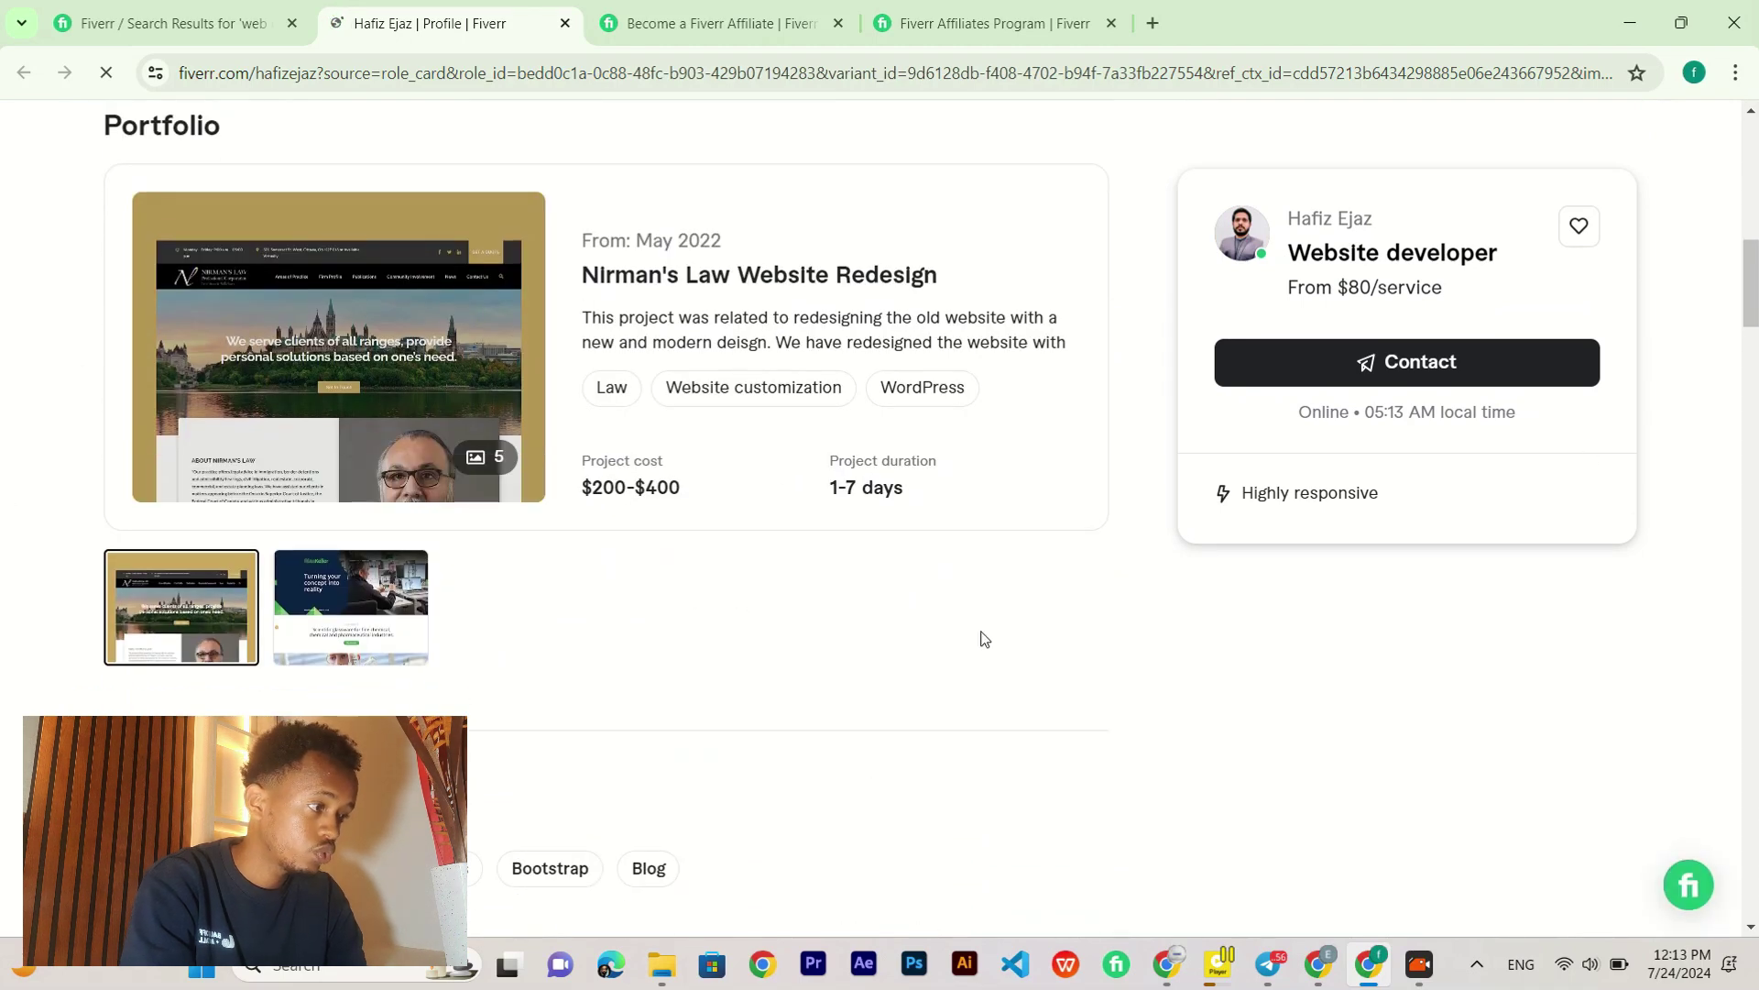
pyautogui.scroll(3, 3, 515)
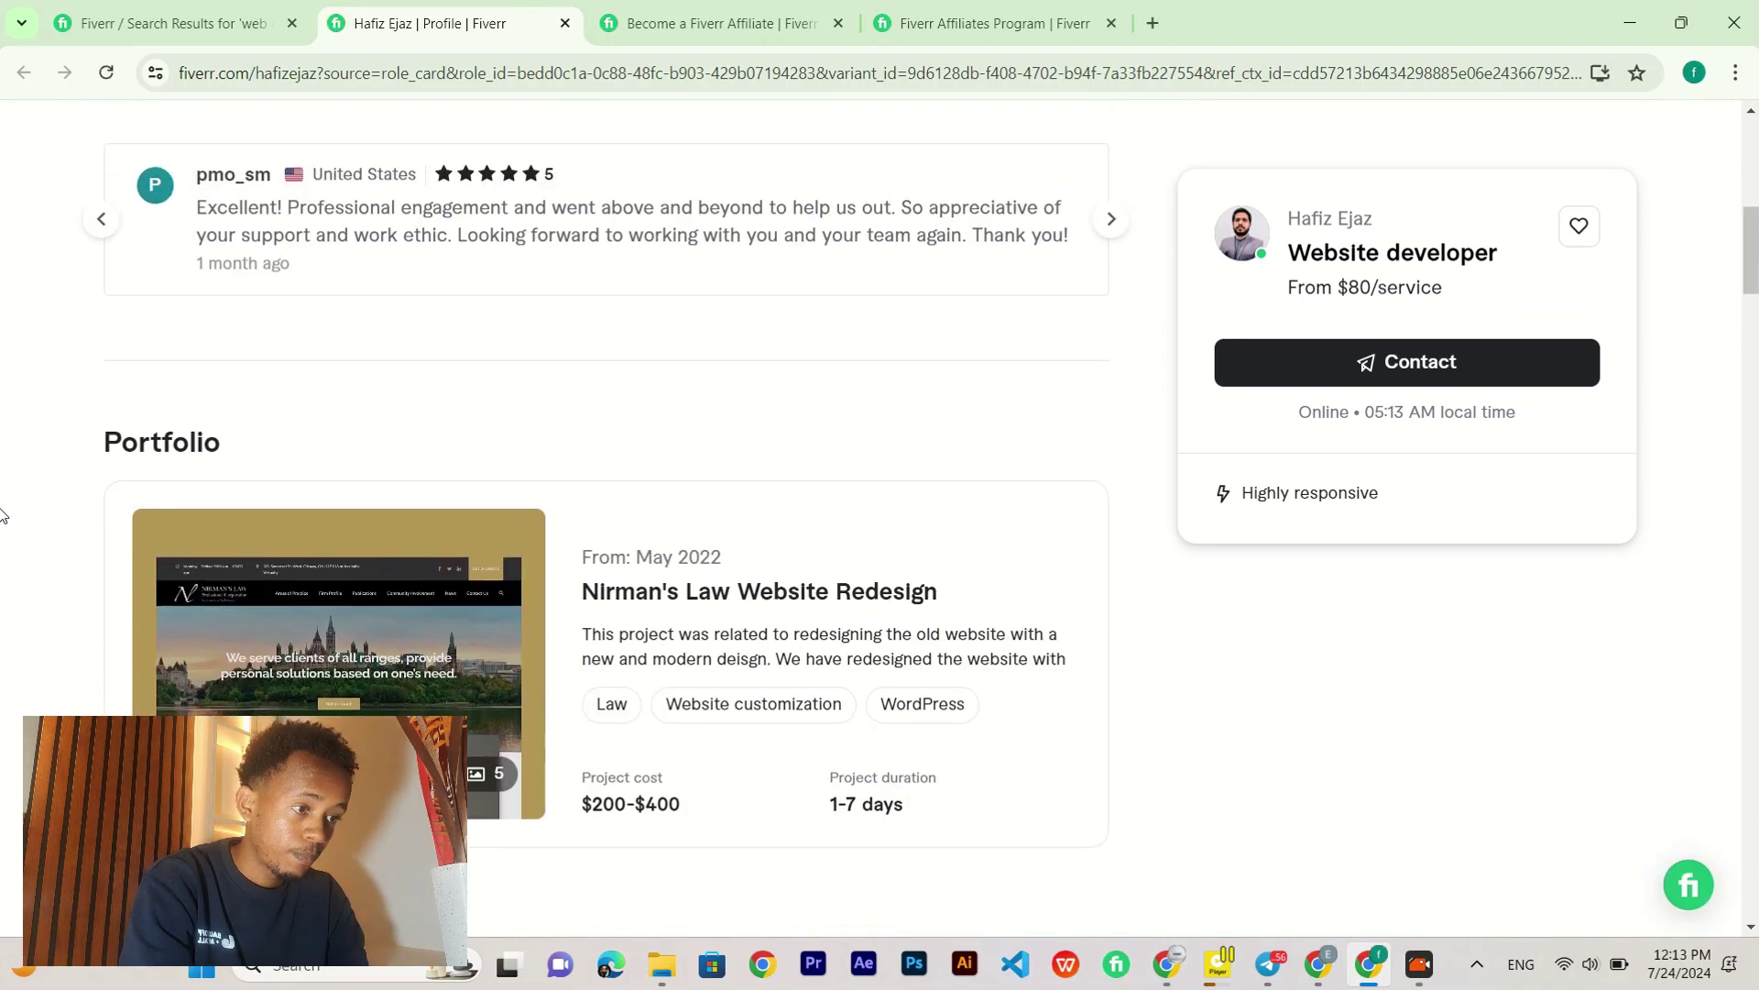
pyautogui.scroll(-2, 2, 515)
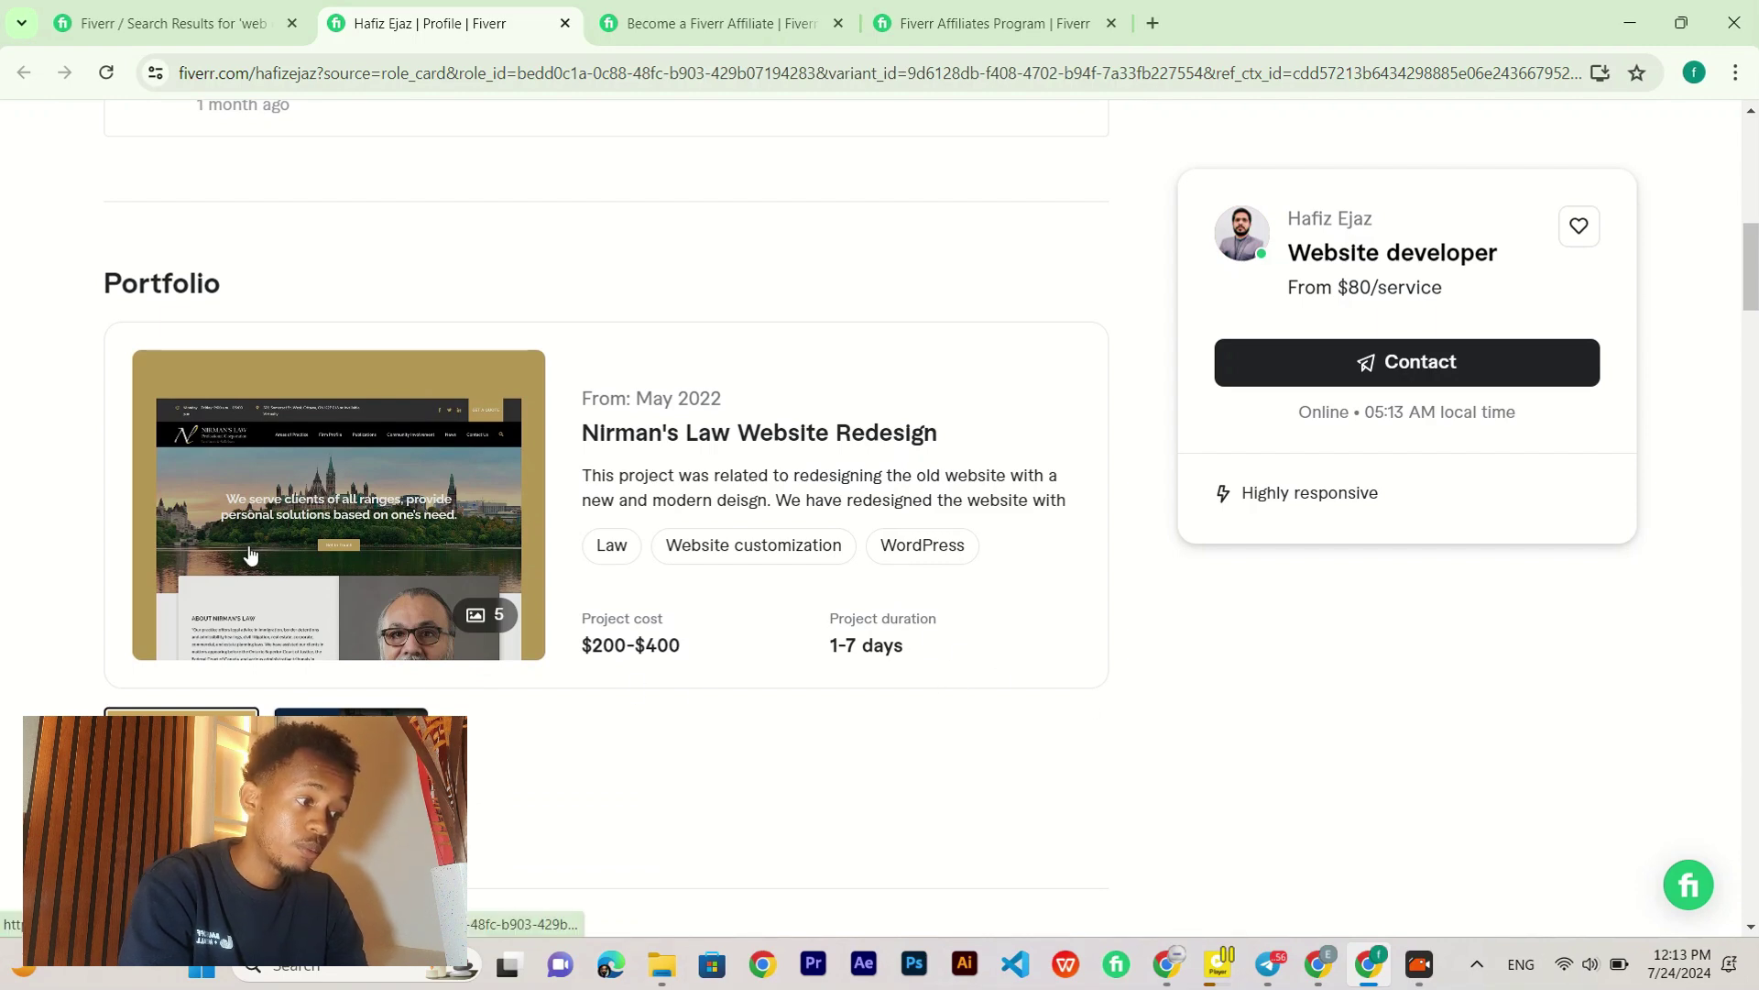
# Step: Scroll further down the profile to look over the Portfolio section
pyautogui.scroll(-5, 3, 490)
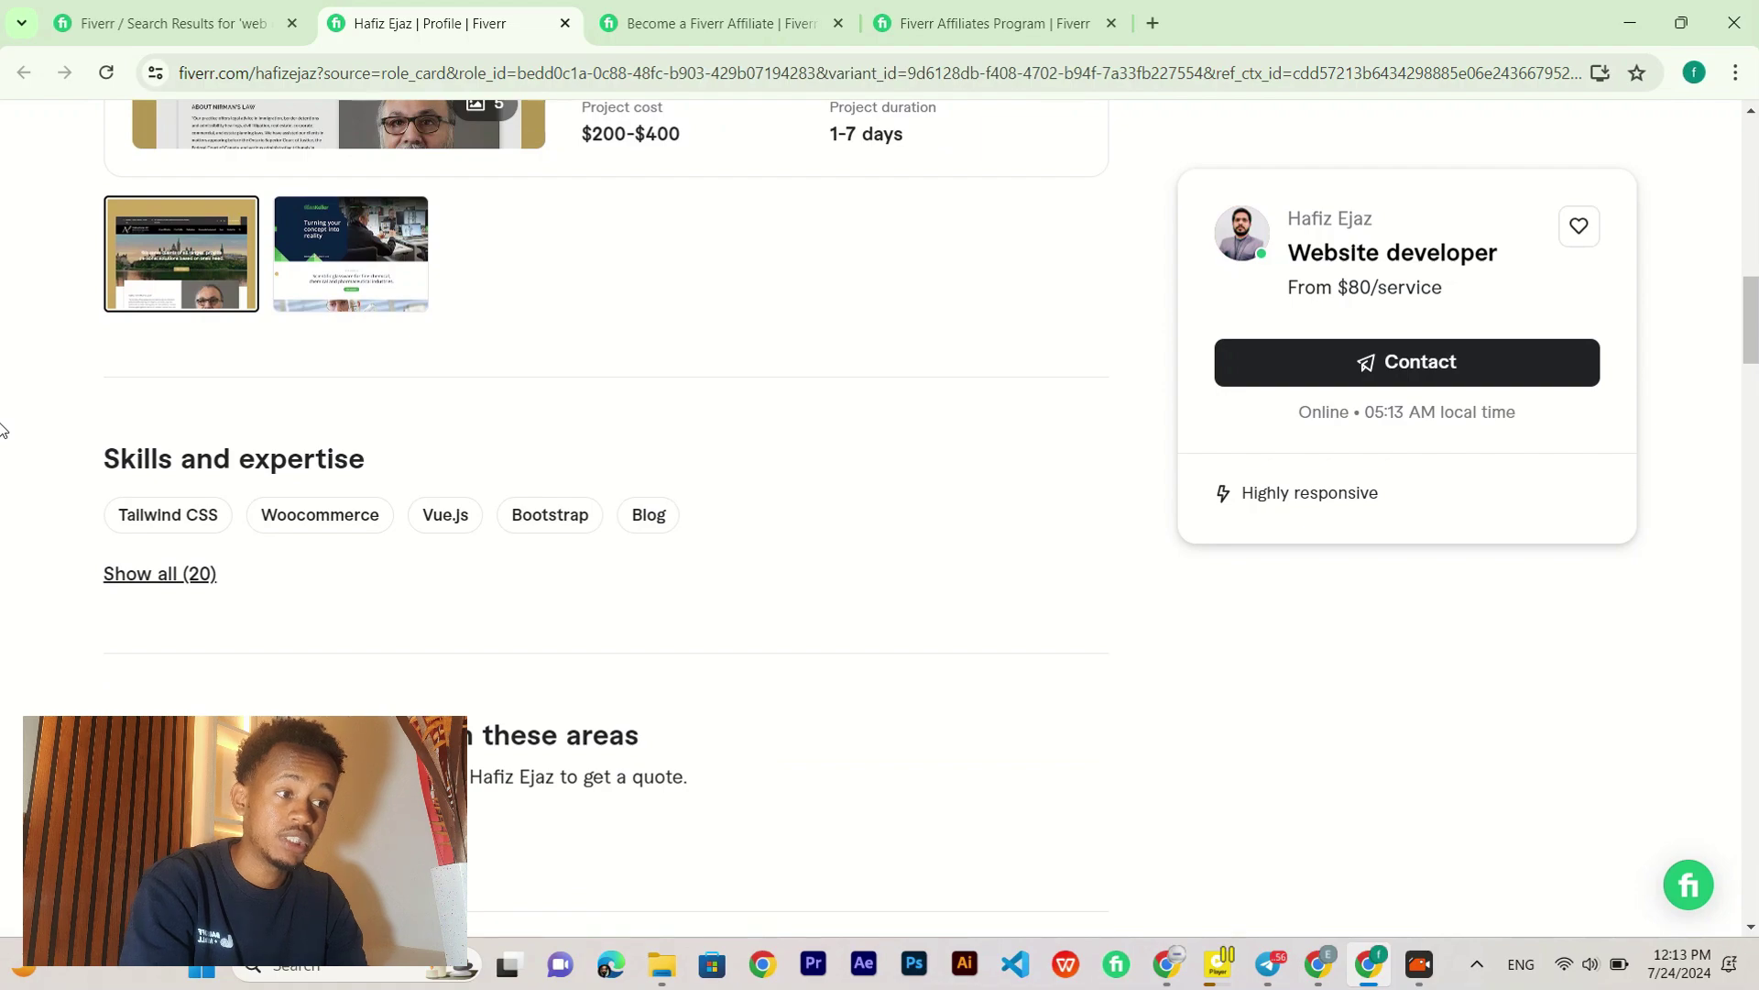
pyautogui.scroll(-3, 3, 429)
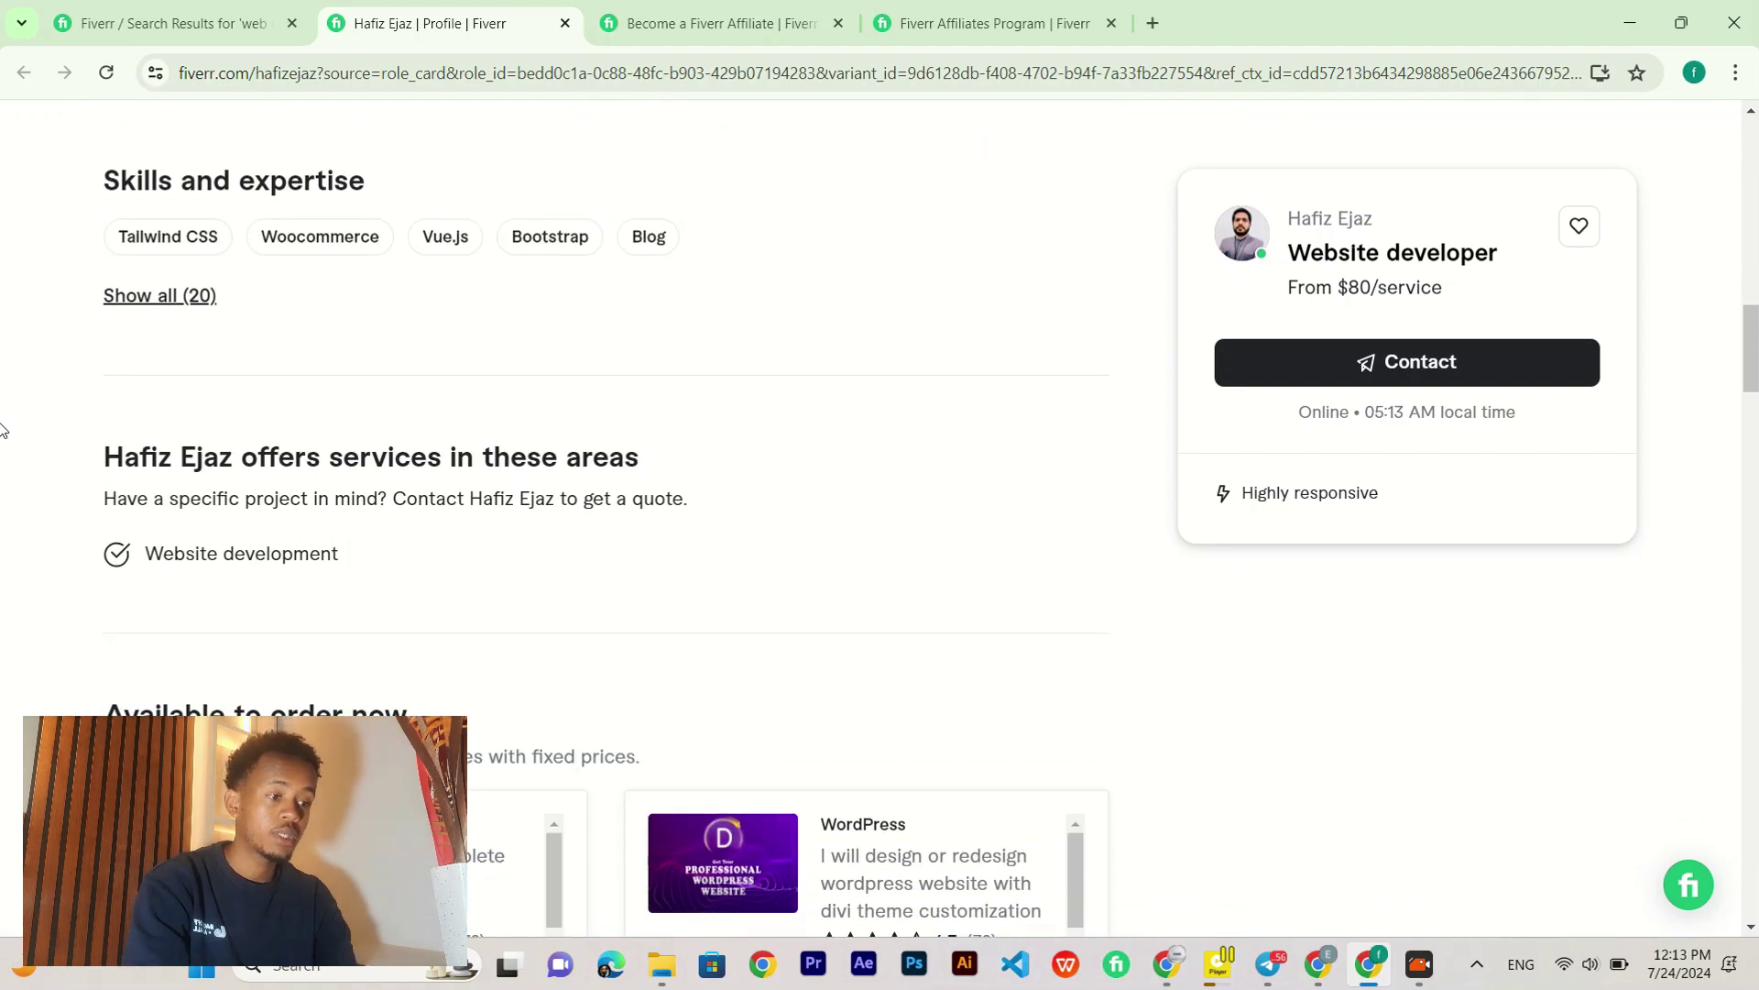
pyautogui.scroll(-5, 2, 429)
pyautogui.scroll(15, 2, 429)
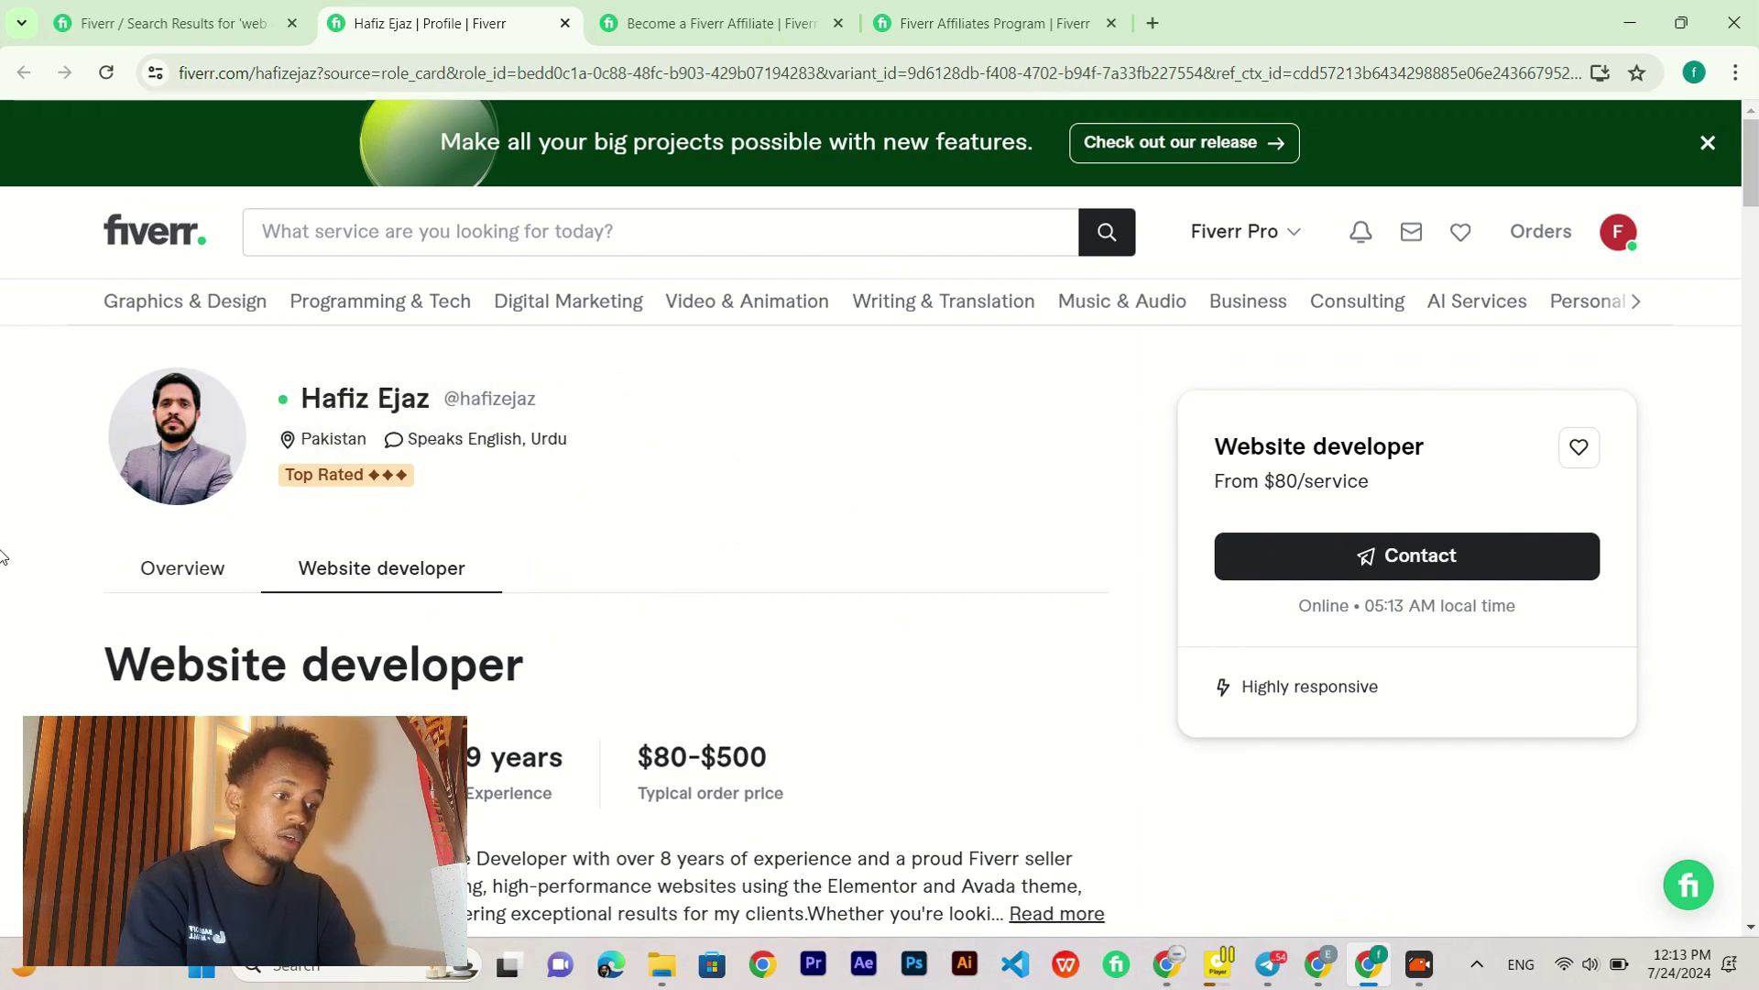
pyautogui.scroll(-2, 2, 555)
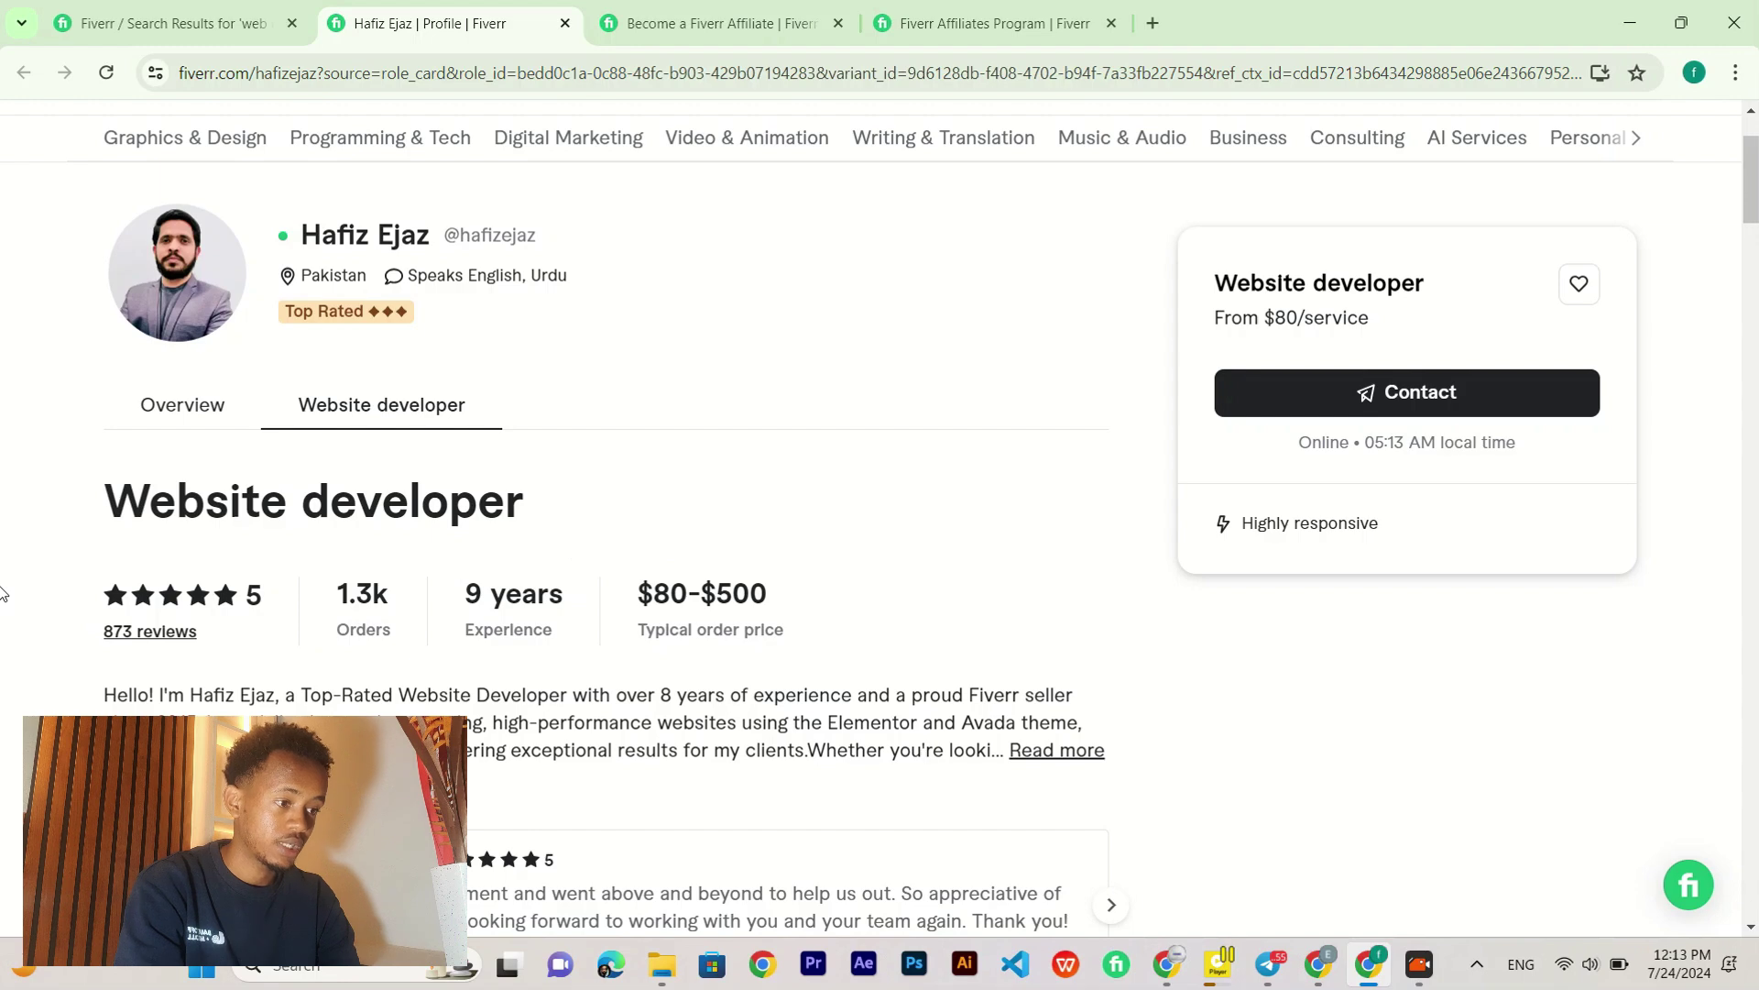
pyautogui.scroll(-1, 1, 593)
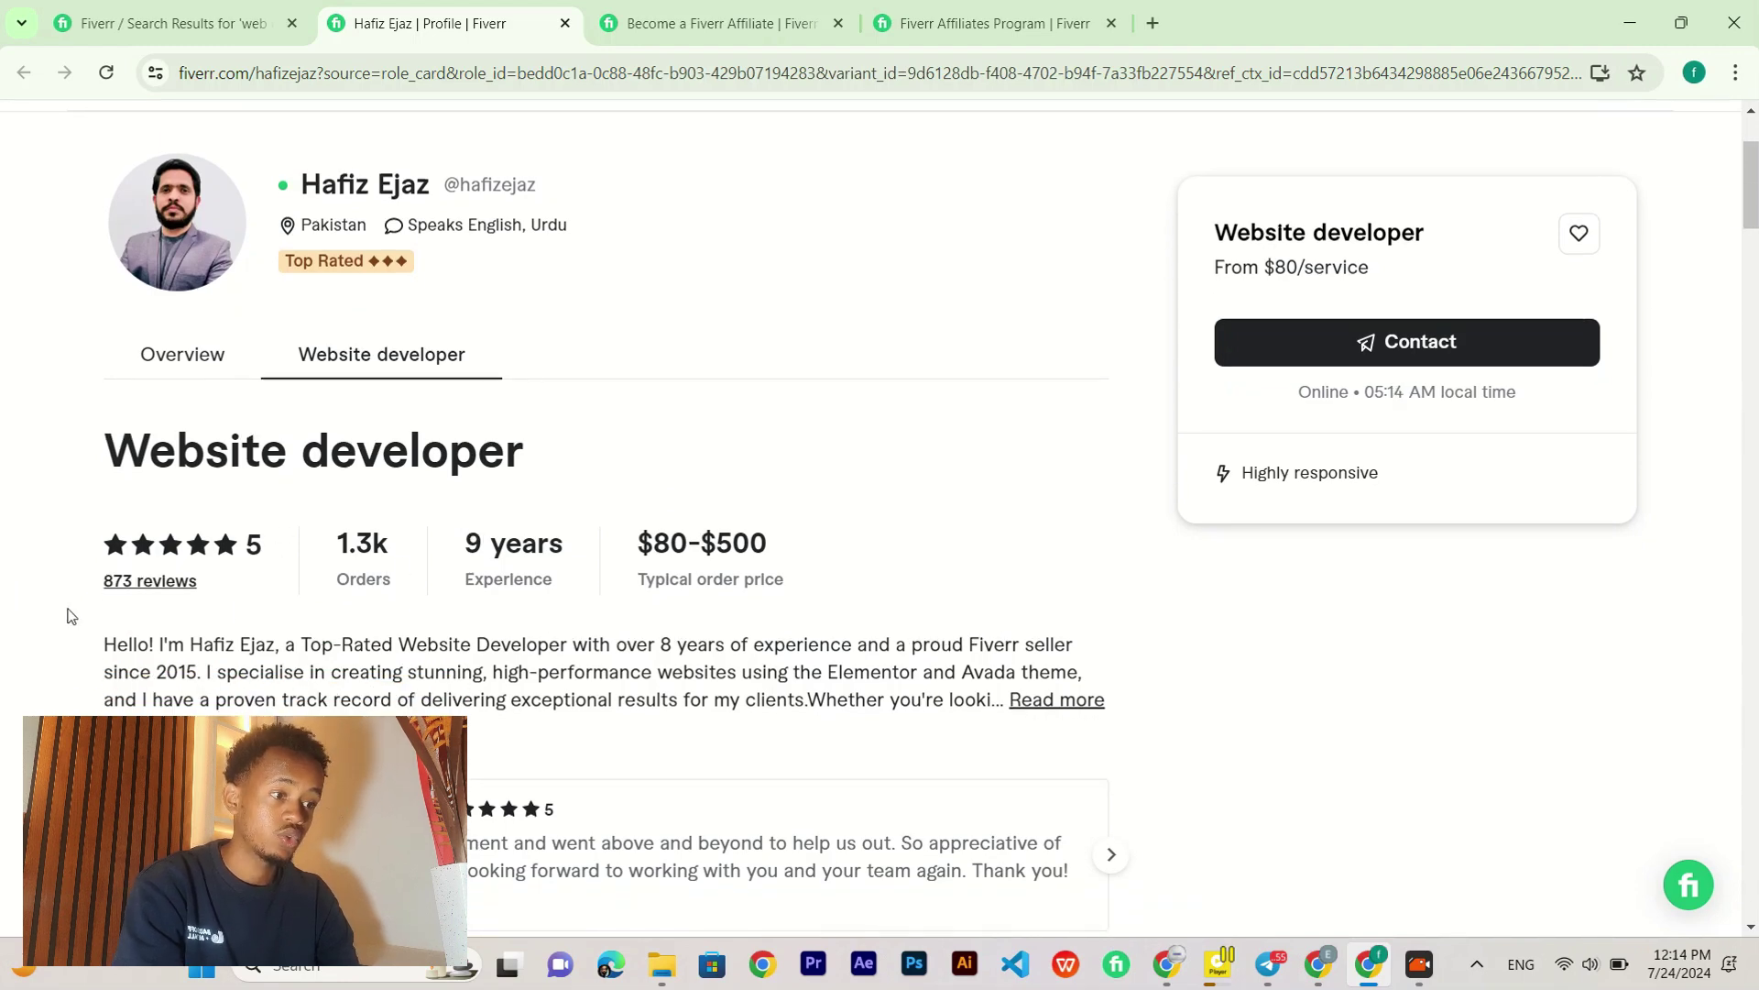
pyautogui.scroll(-2, 73, 616)
pyautogui.scroll(3, 72, 616)
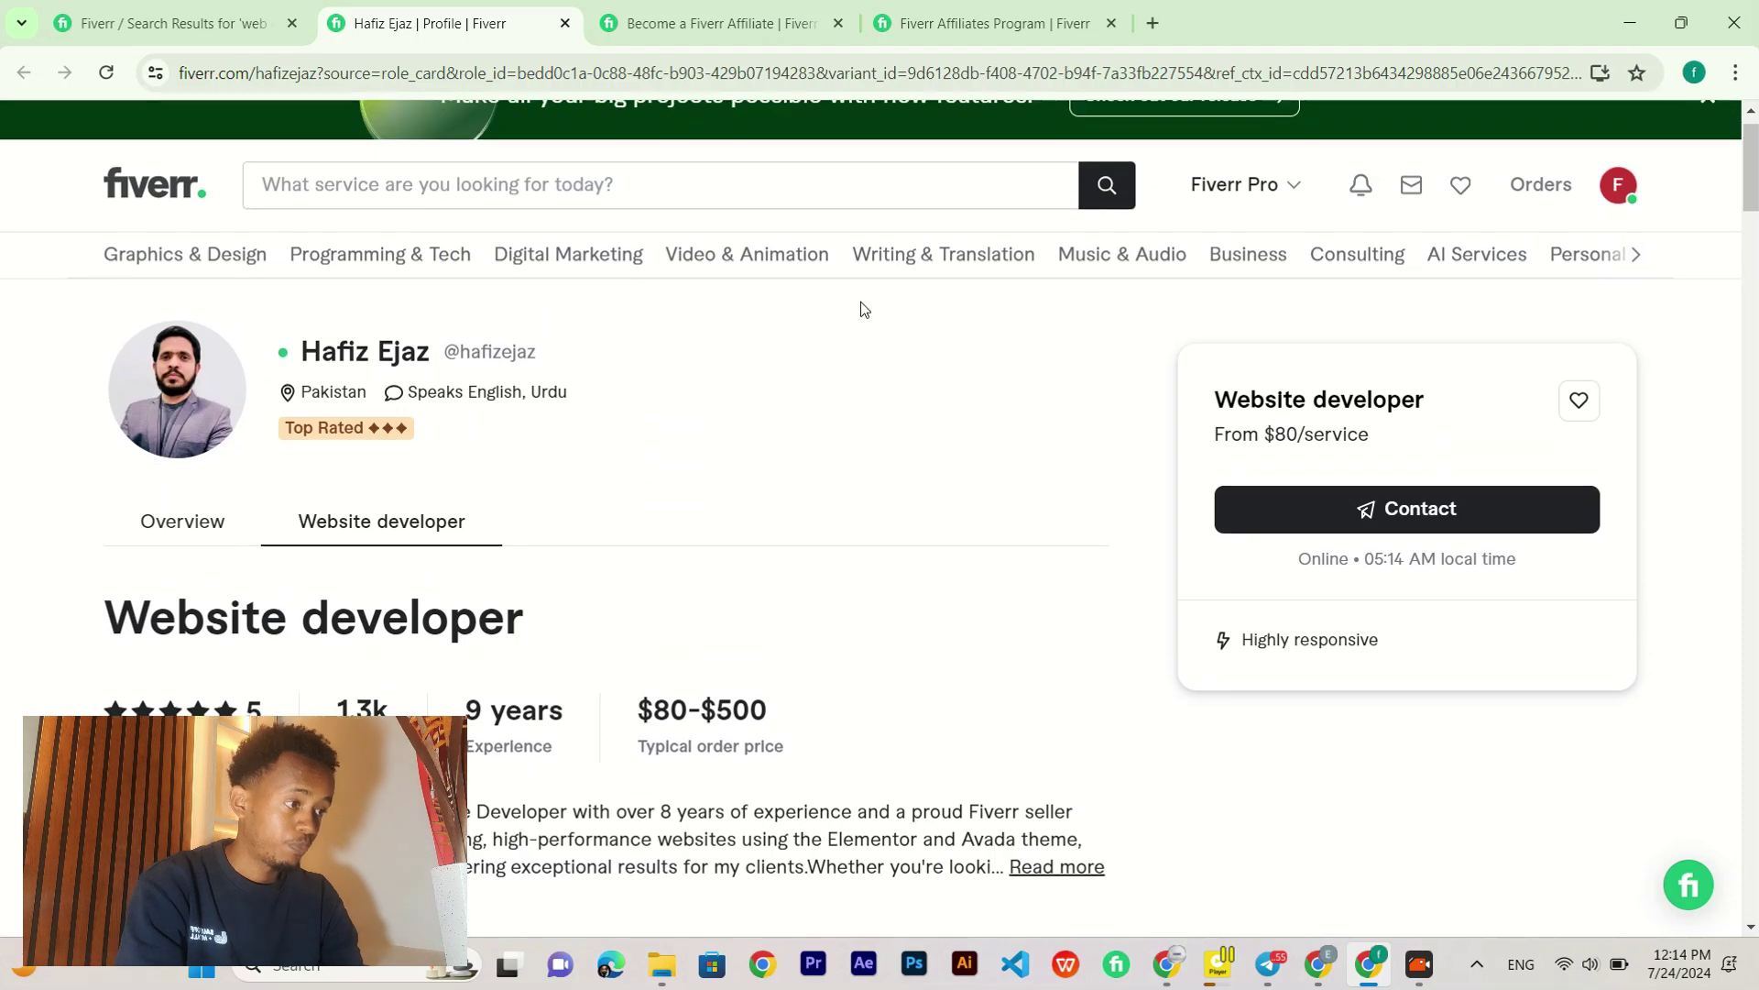
pyautogui.moveTo(860, 303)
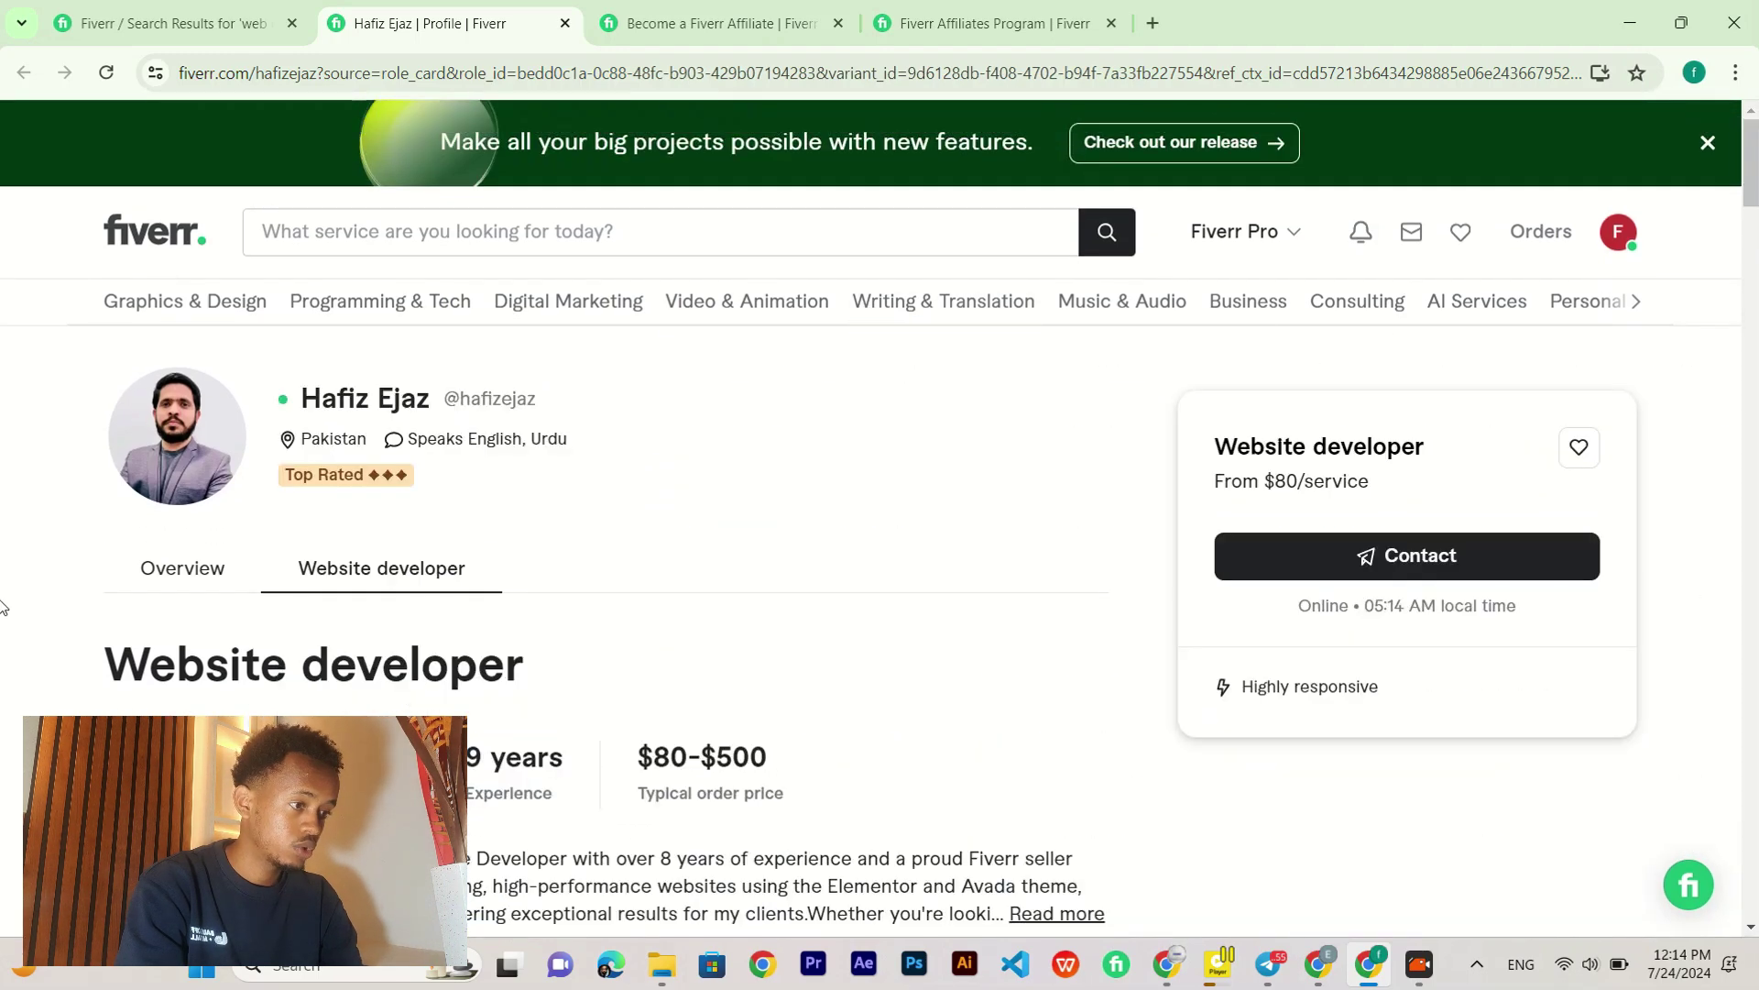
pyautogui.scroll(-10, 530, 519)
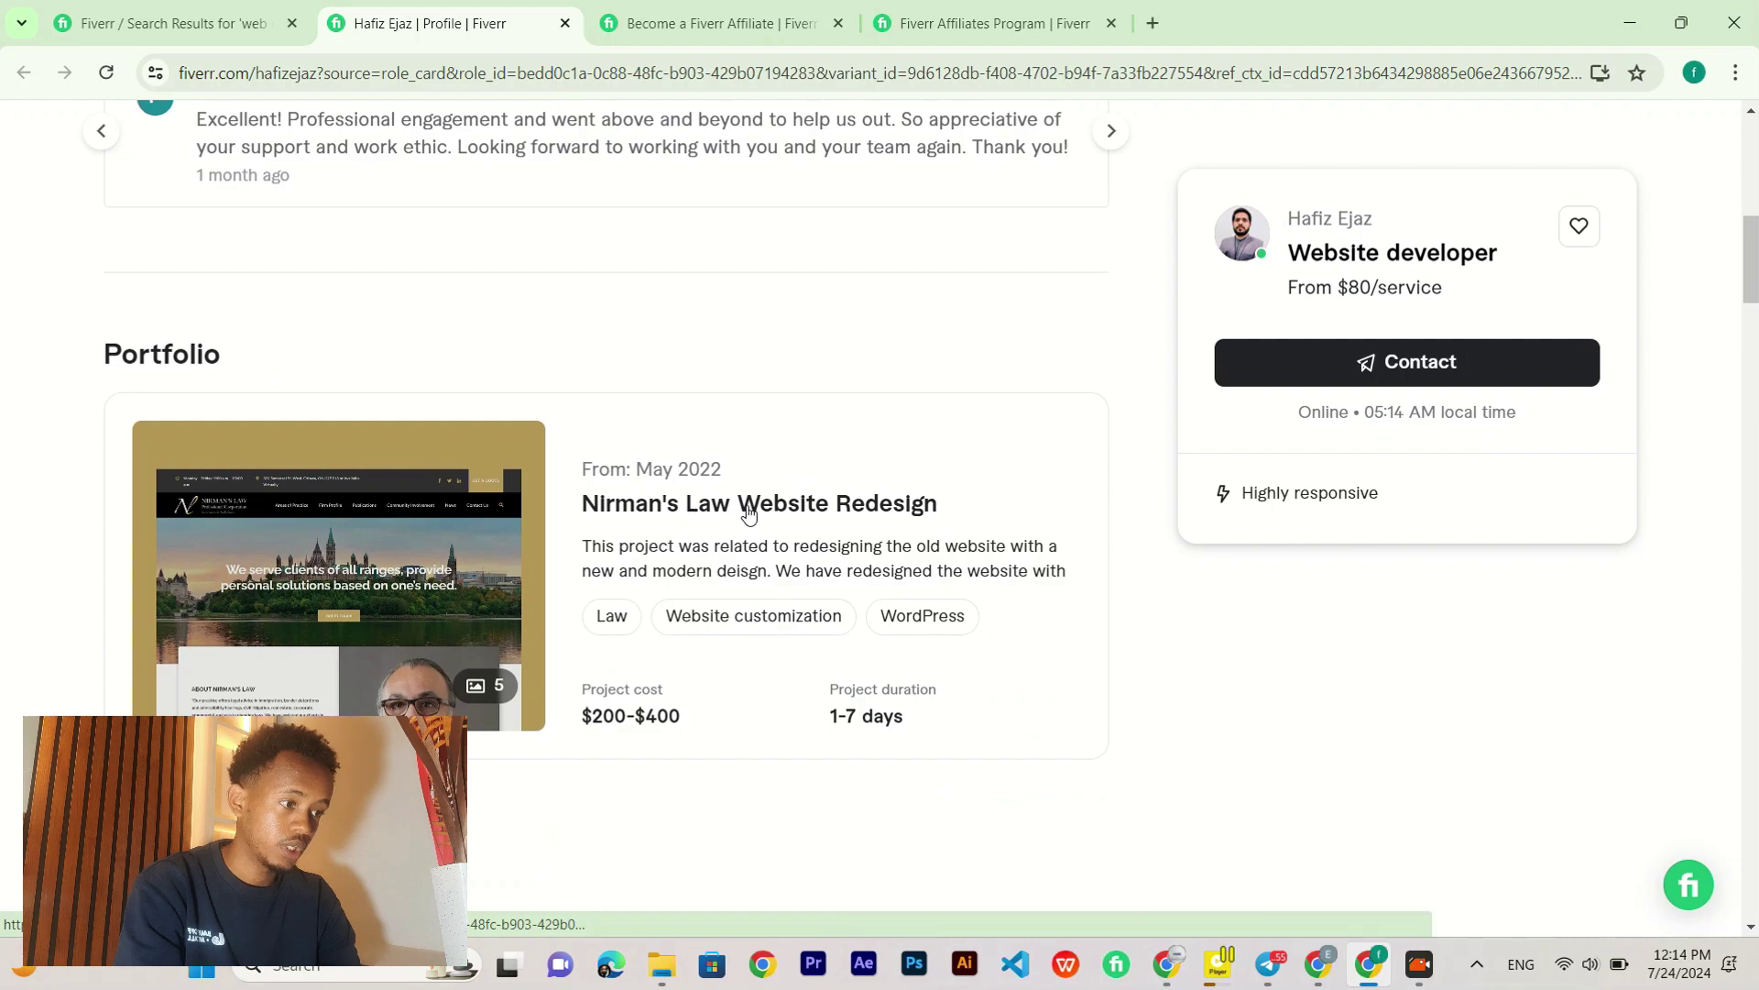
# Step: Preview the Nirman's Law Website Redesign project, page on to GlasKeller Website, then close the preview
pyautogui.click(746, 510)
pyautogui.scroll(-4, 748, 504)
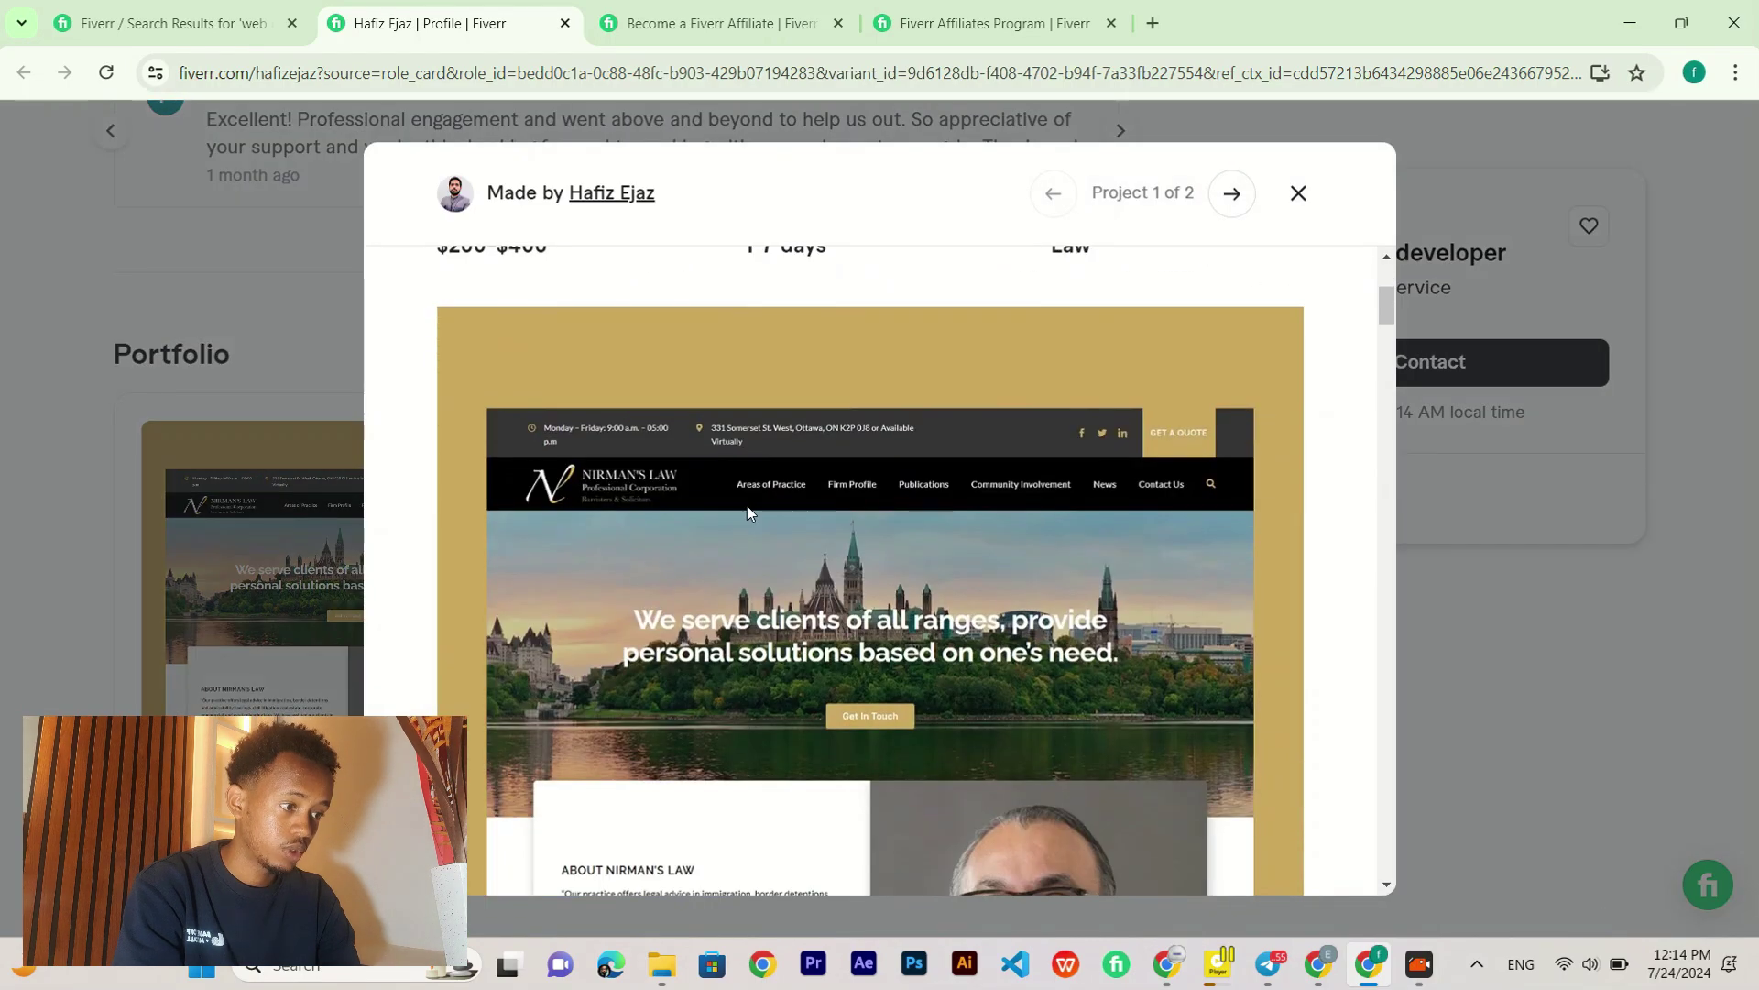
pyautogui.scroll(-8, 904, 508)
pyautogui.scroll(-10, 903, 507)
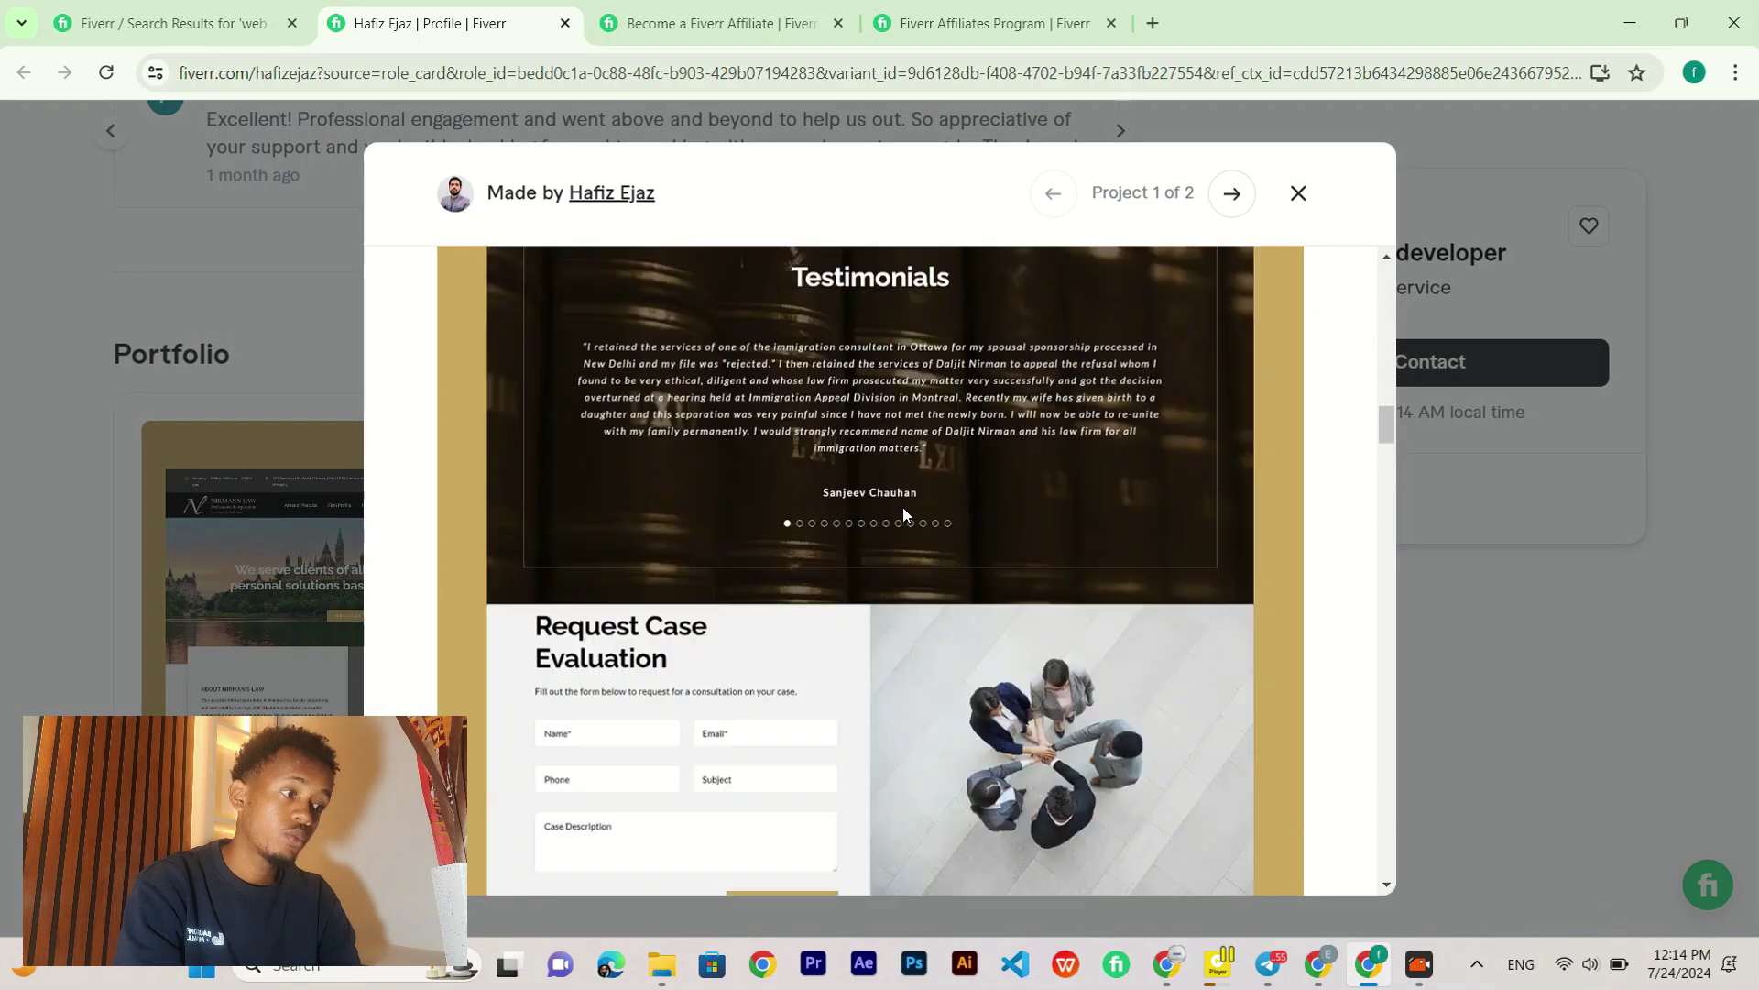
pyautogui.click(1226, 202)
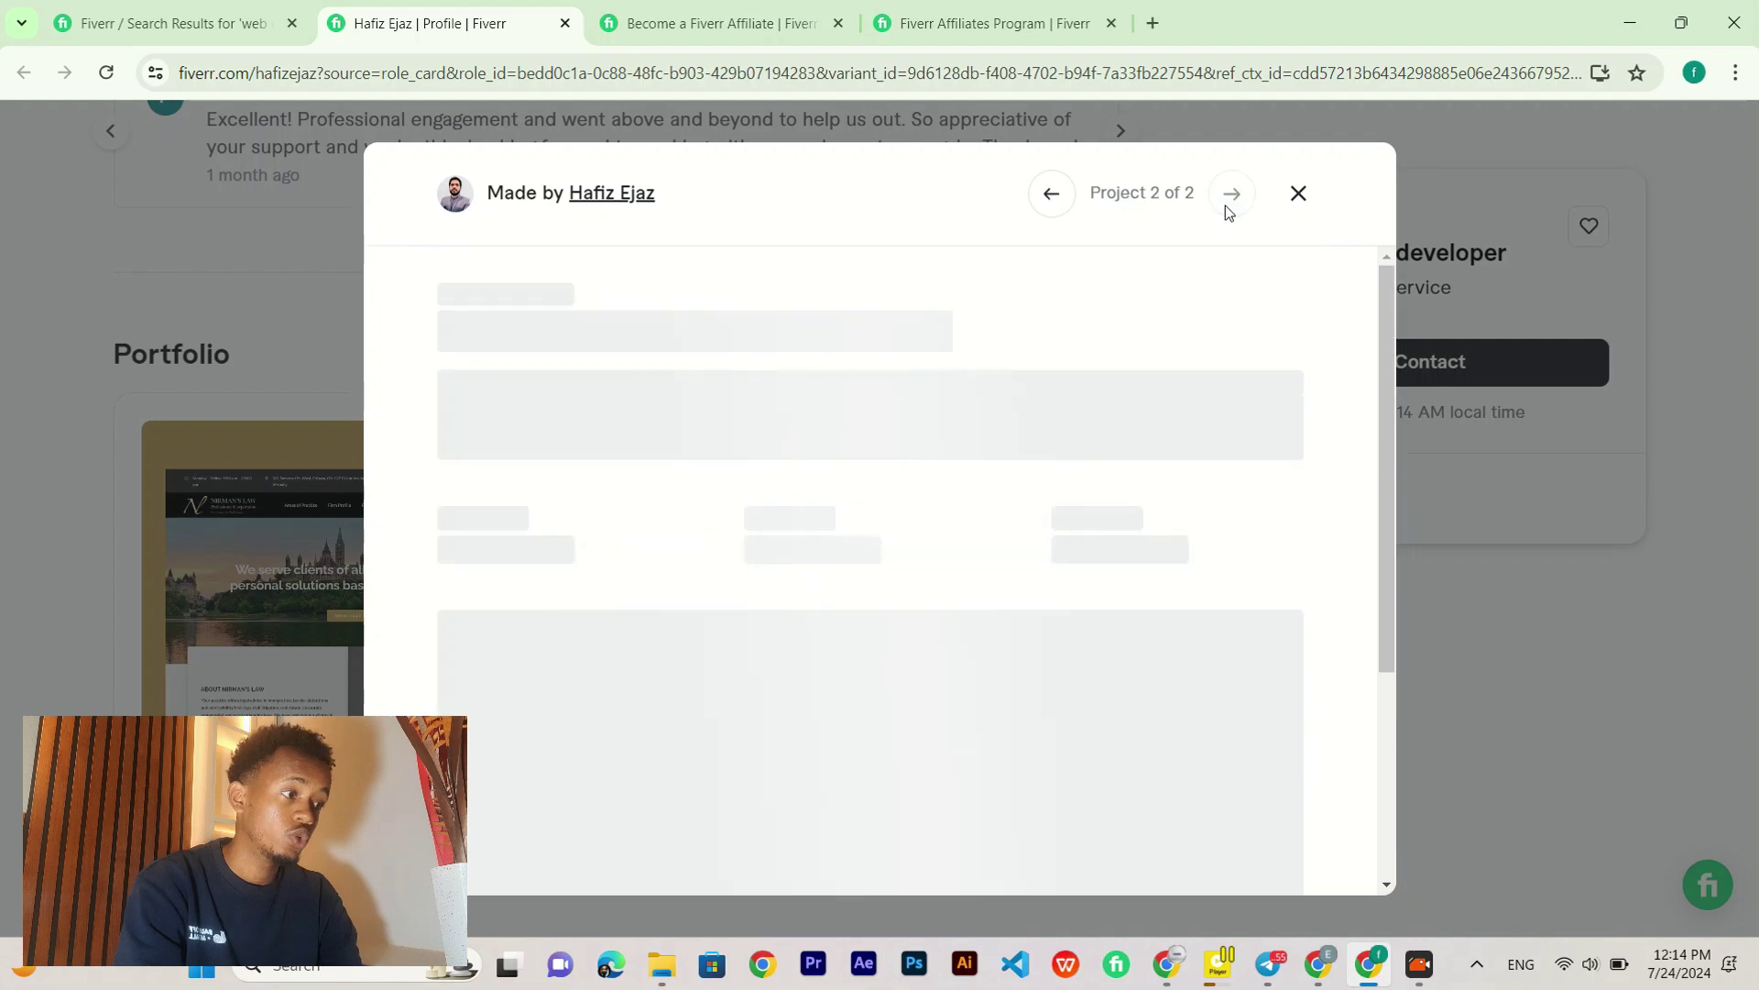
pyautogui.click(1318, 194)
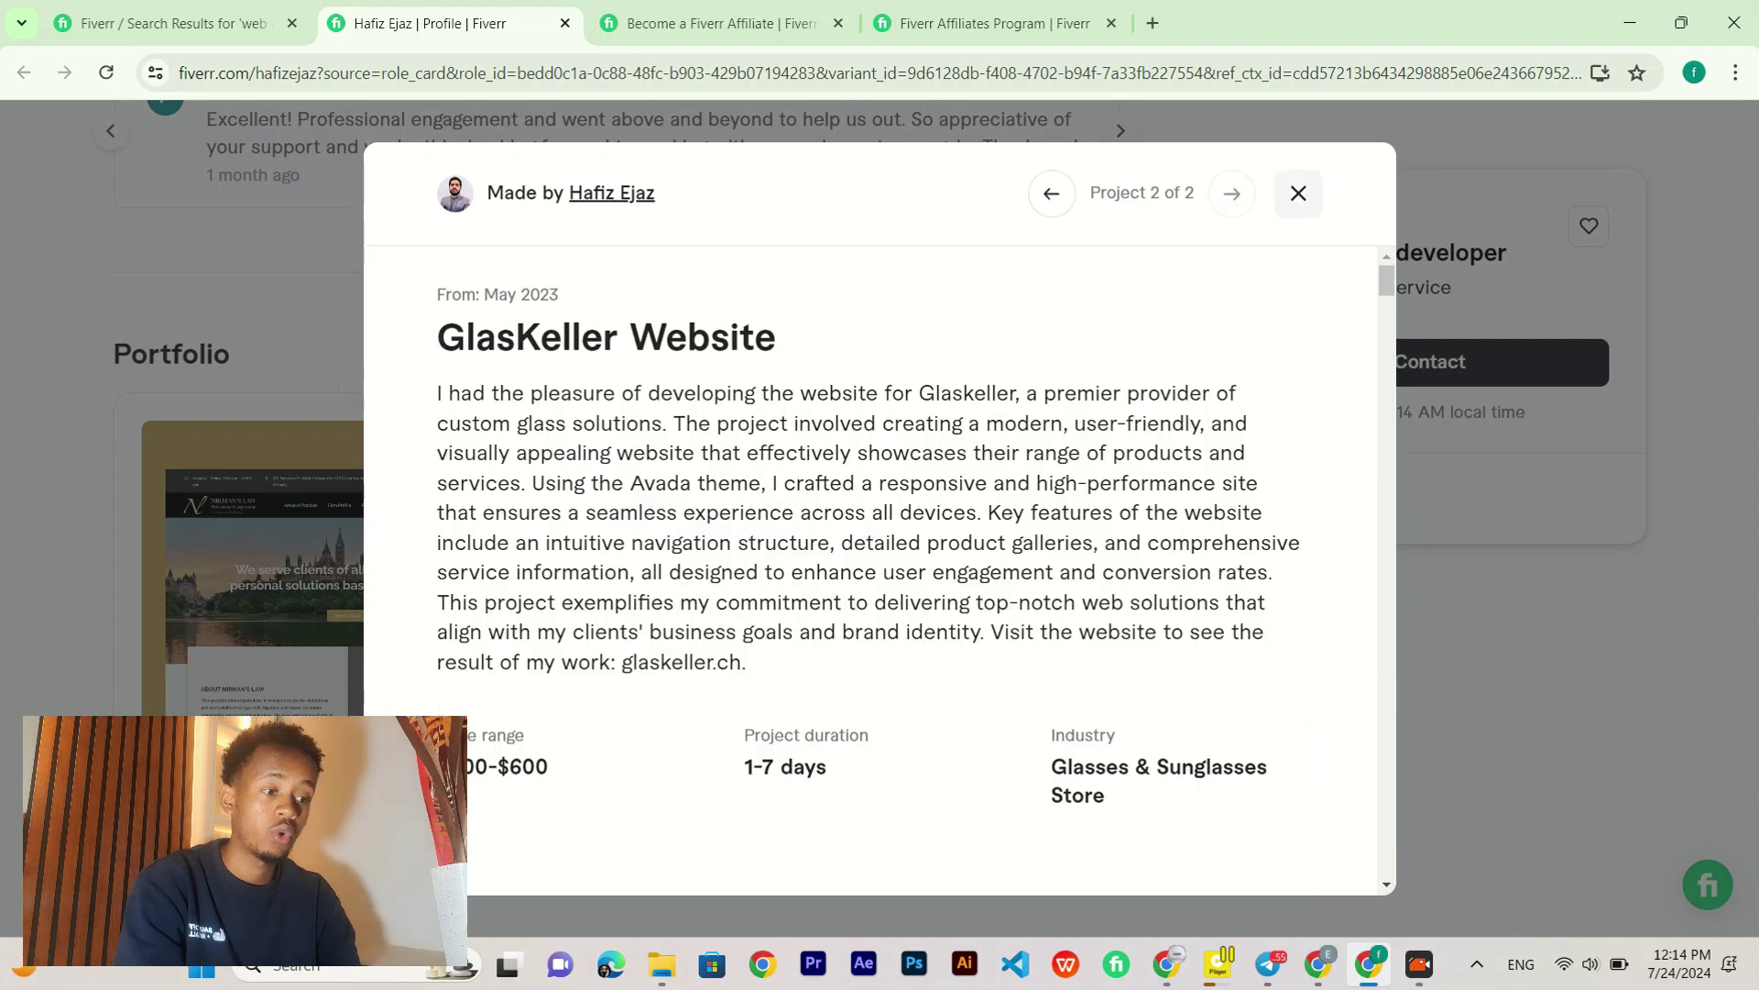
# Step: Show the seller's Overview, listing his 11 skills and the gigs available to order now
pyautogui.scroll(-4, 519, 457)
pyautogui.scroll(-7, 520, 457)
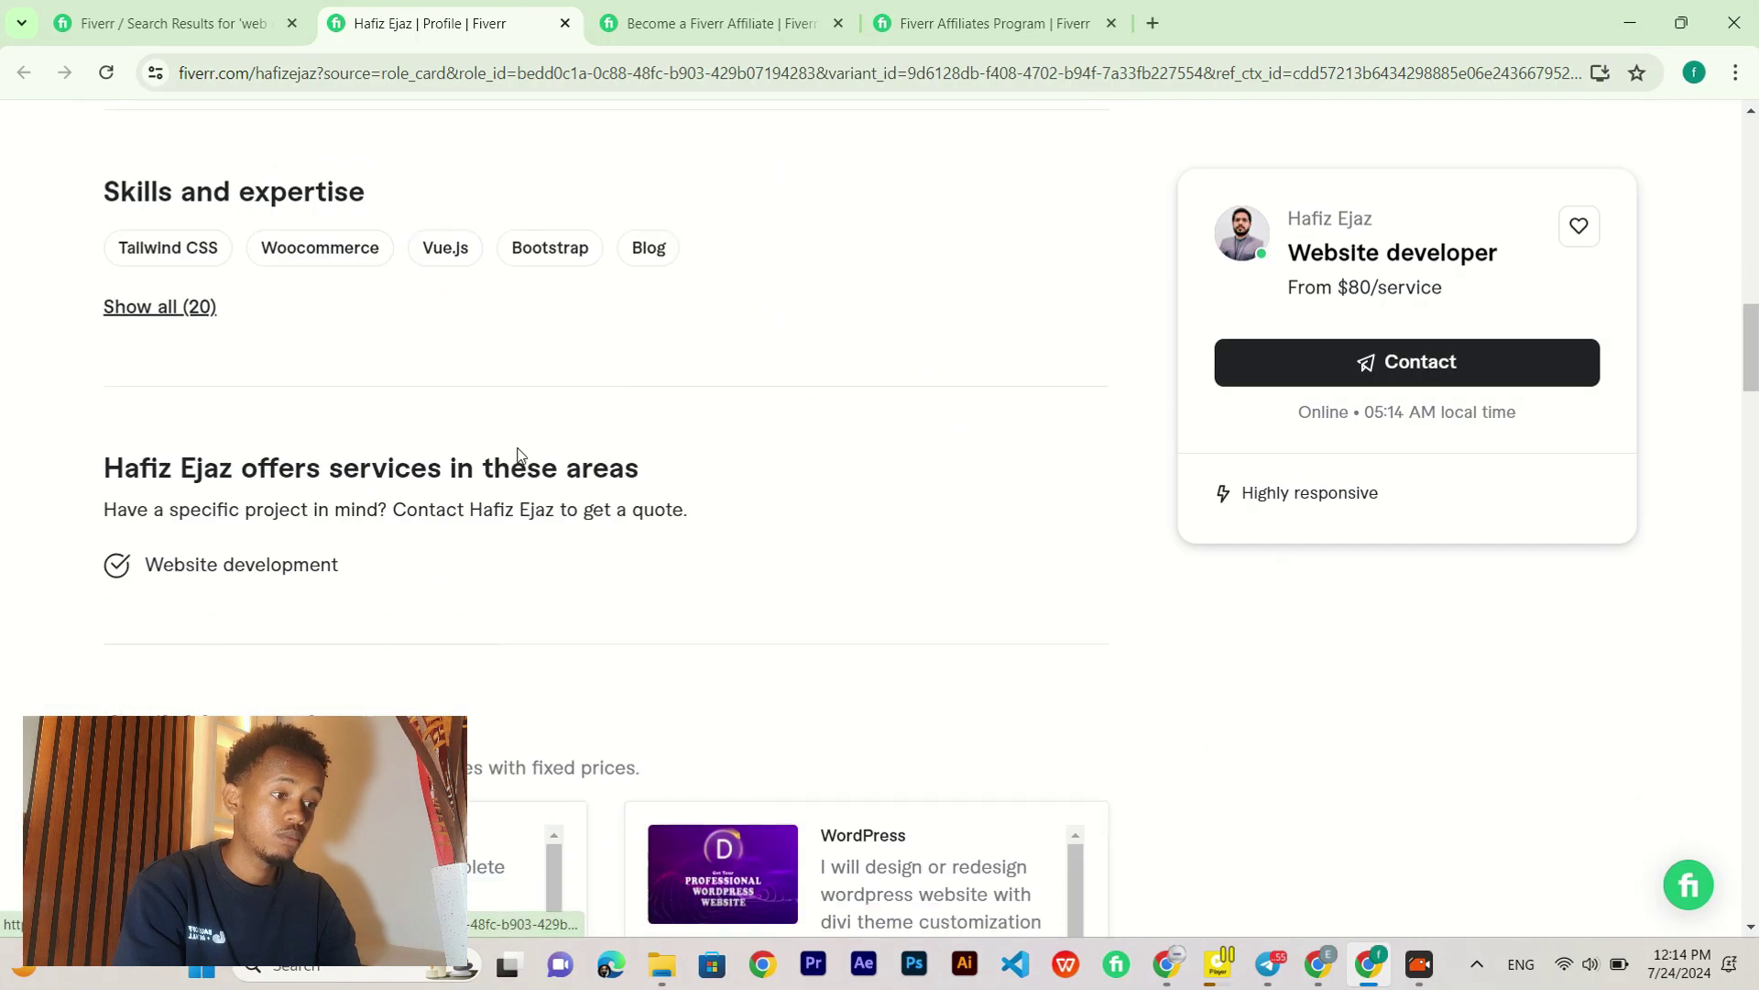
pyautogui.scroll(15, 128, 382)
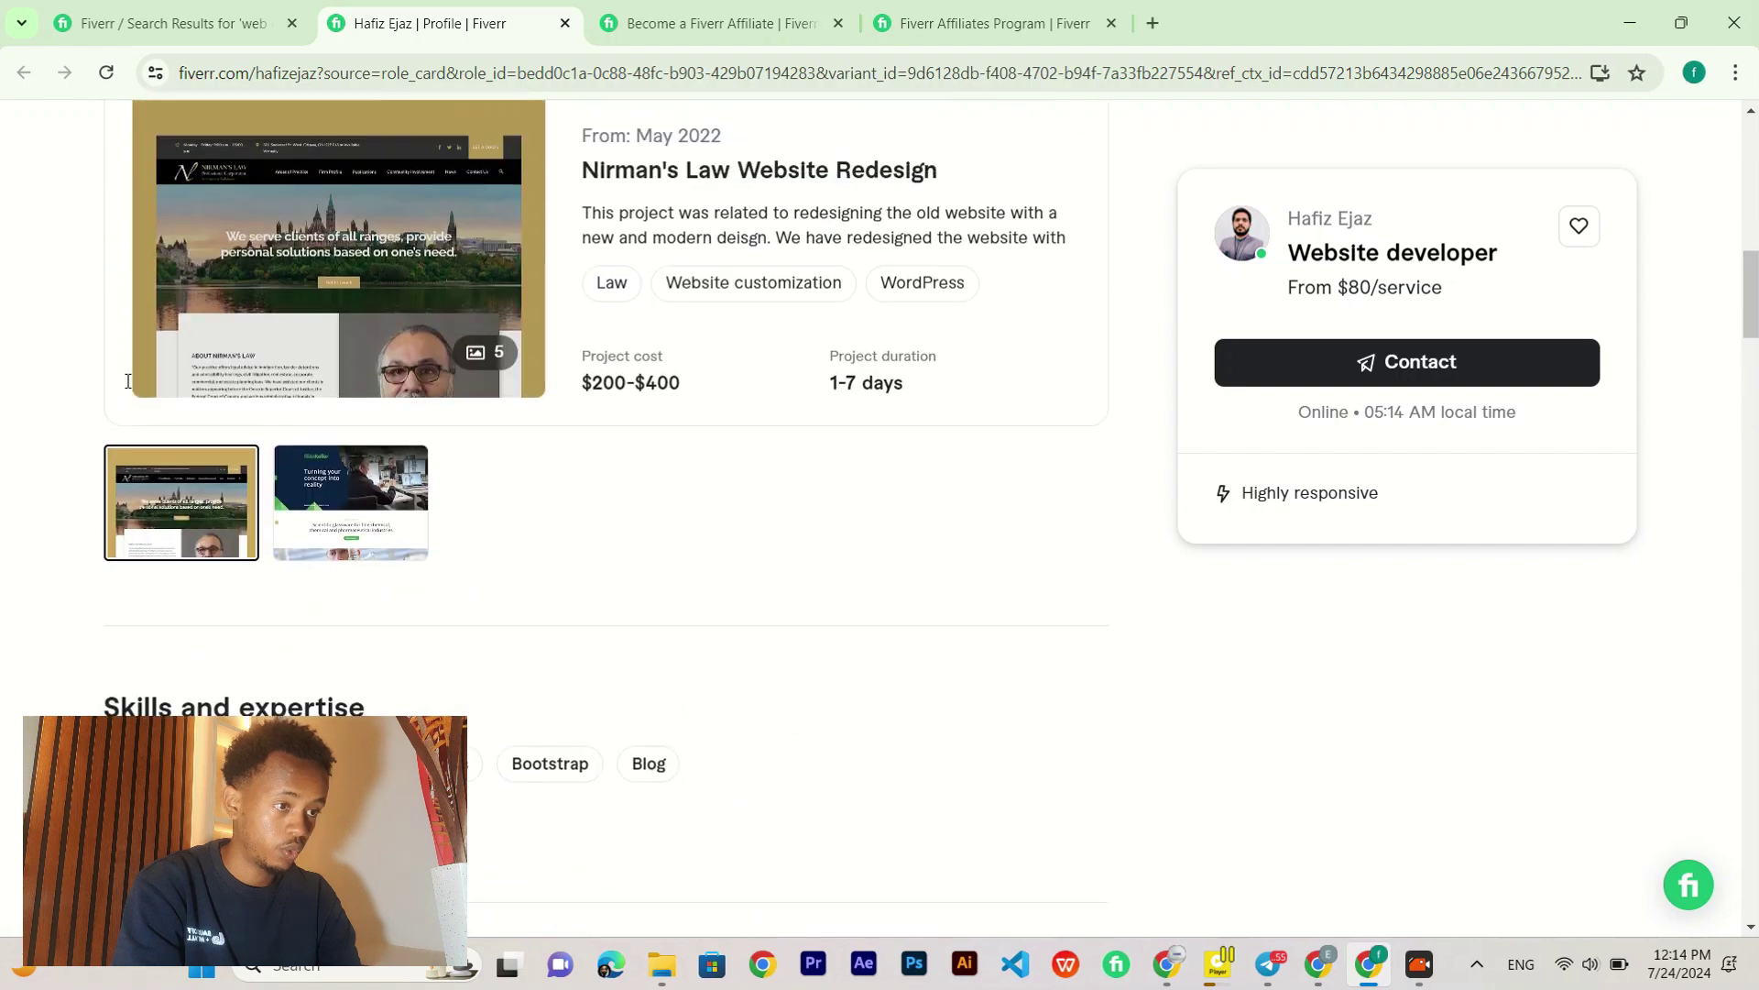
pyautogui.scroll(3, 127, 390)
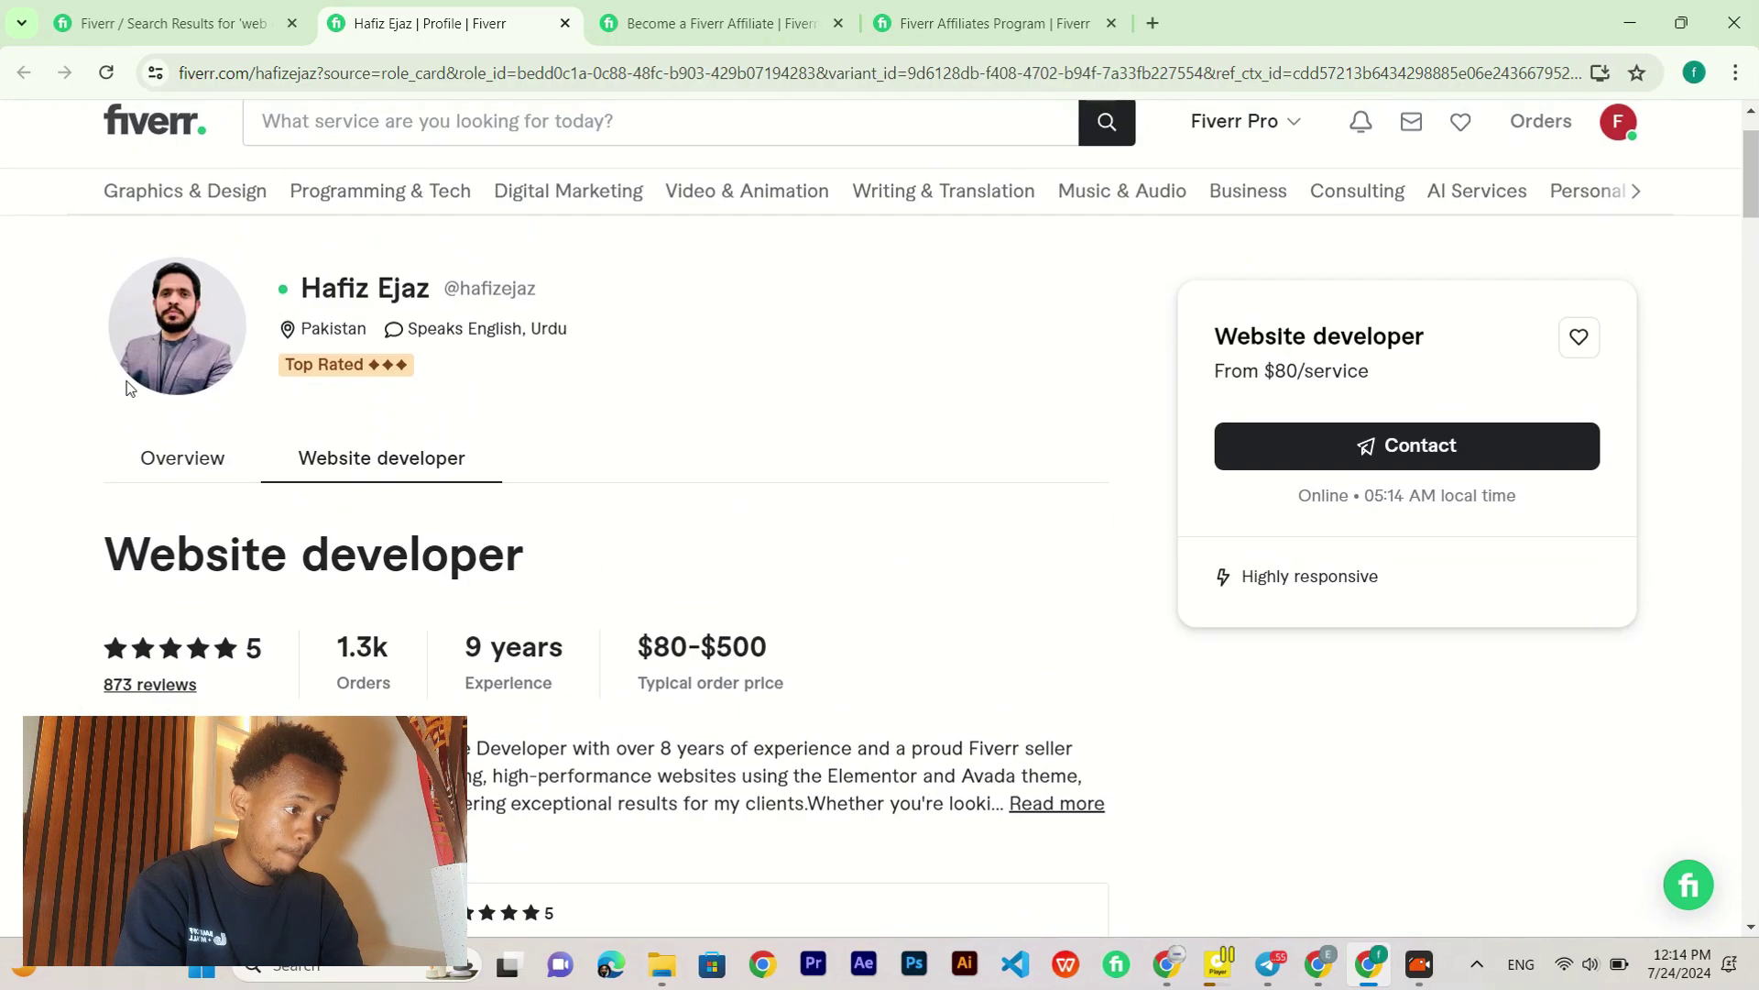
pyautogui.scroll(-2, 127, 388)
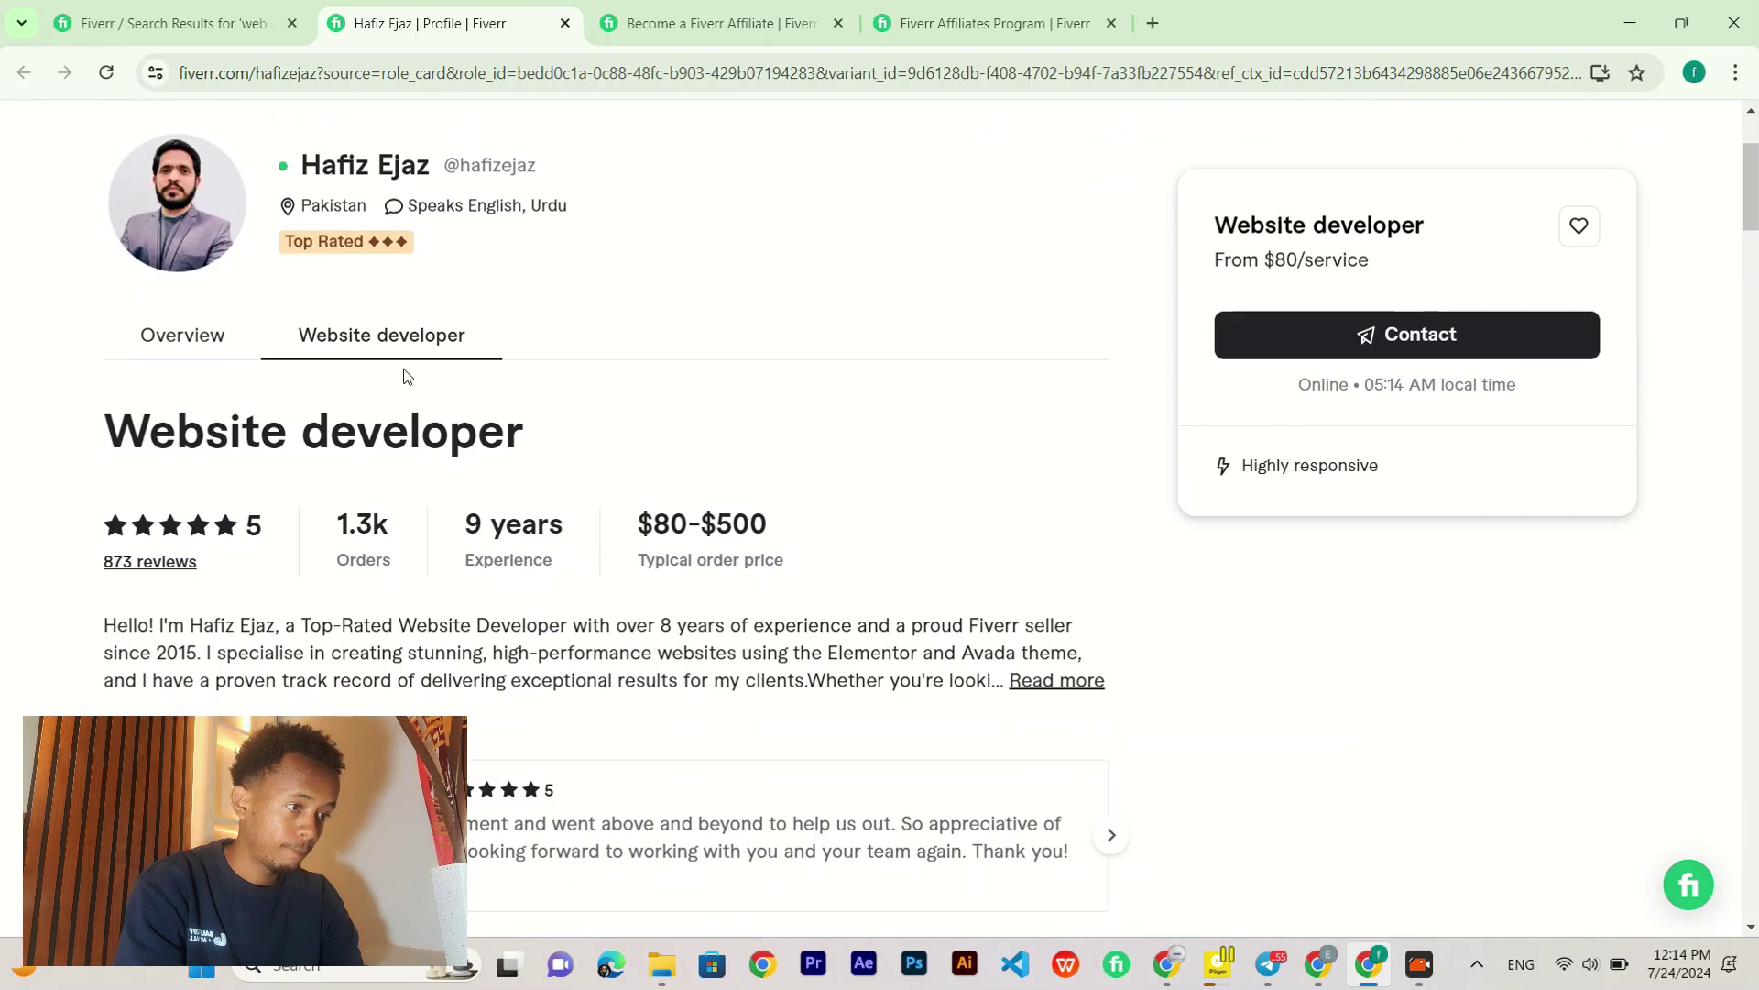
pyautogui.click(191, 345)
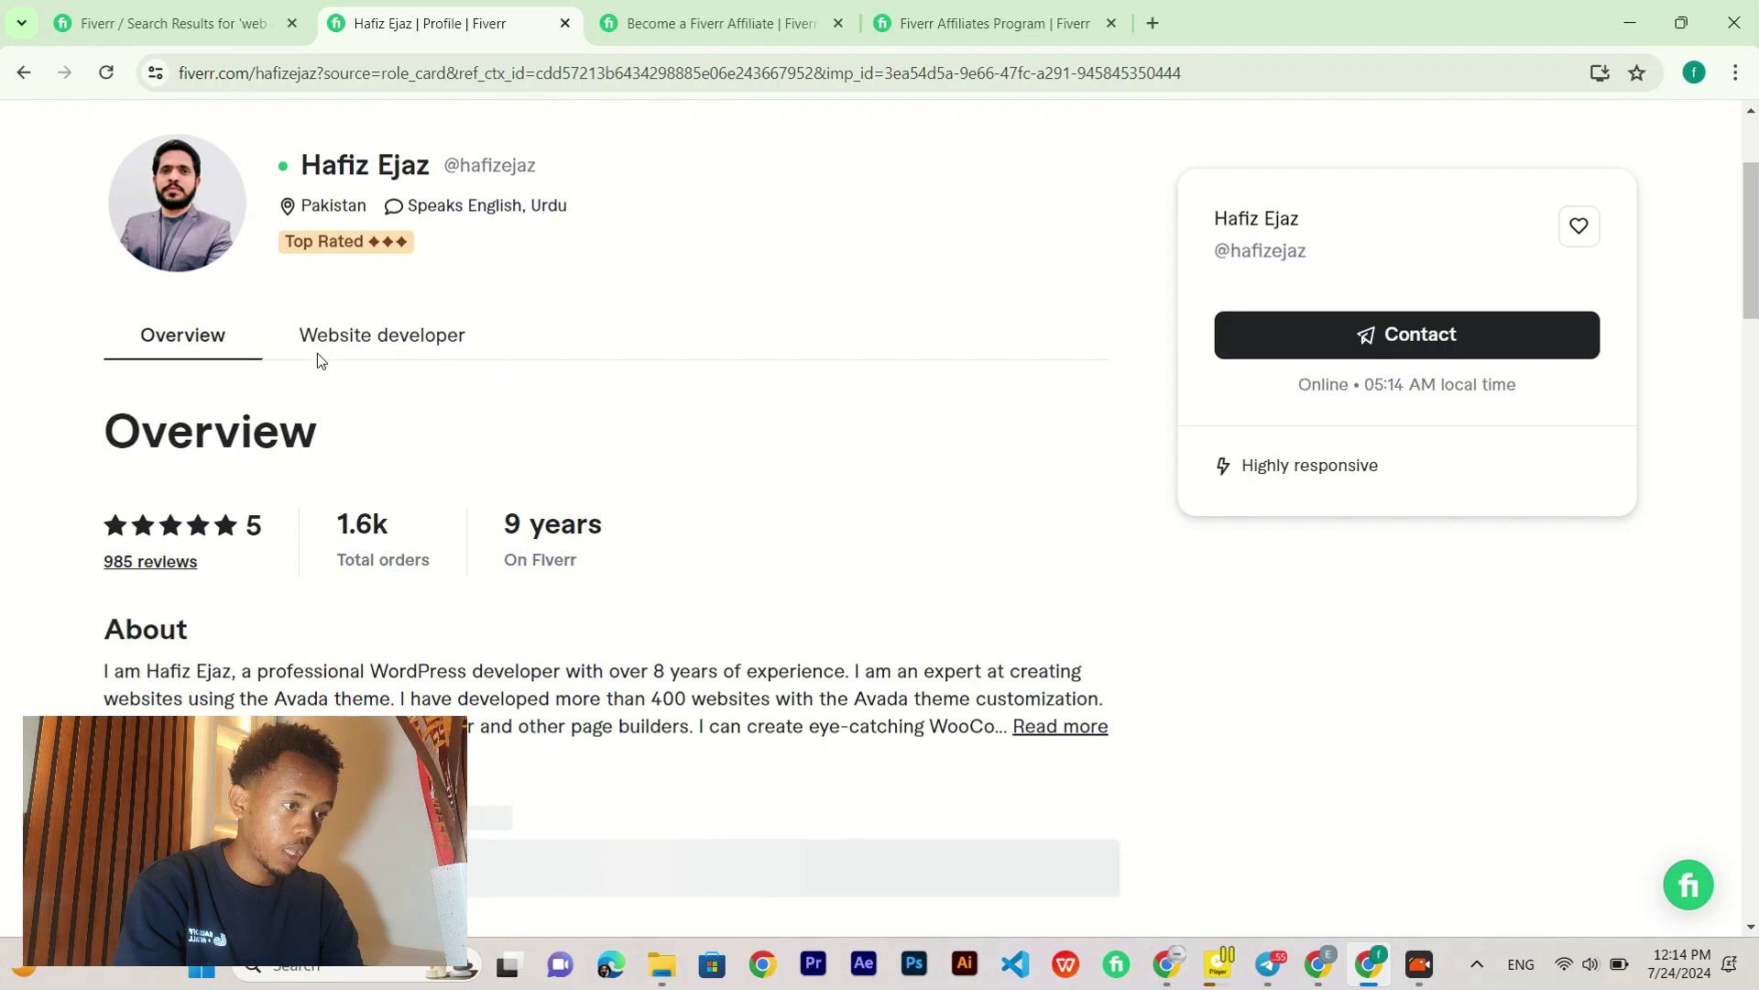
pyautogui.scroll(-5, 476, 403)
pyautogui.scroll(-6, 476, 403)
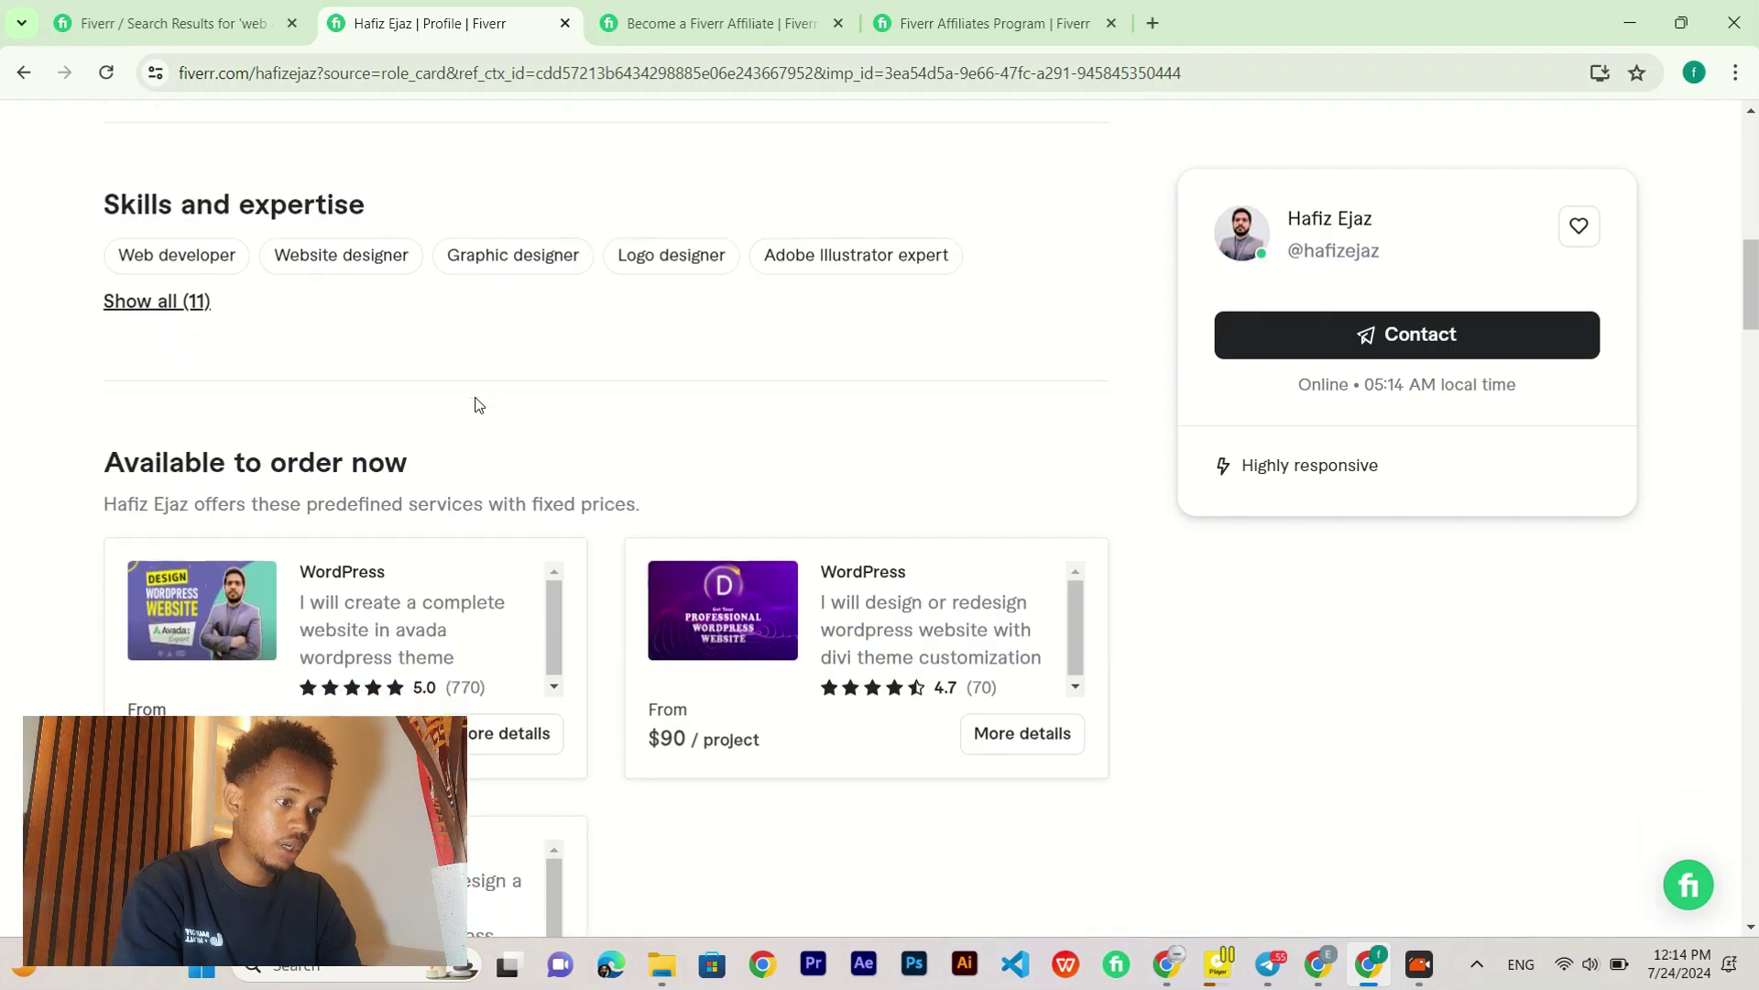
pyautogui.scroll(1, 477, 403)
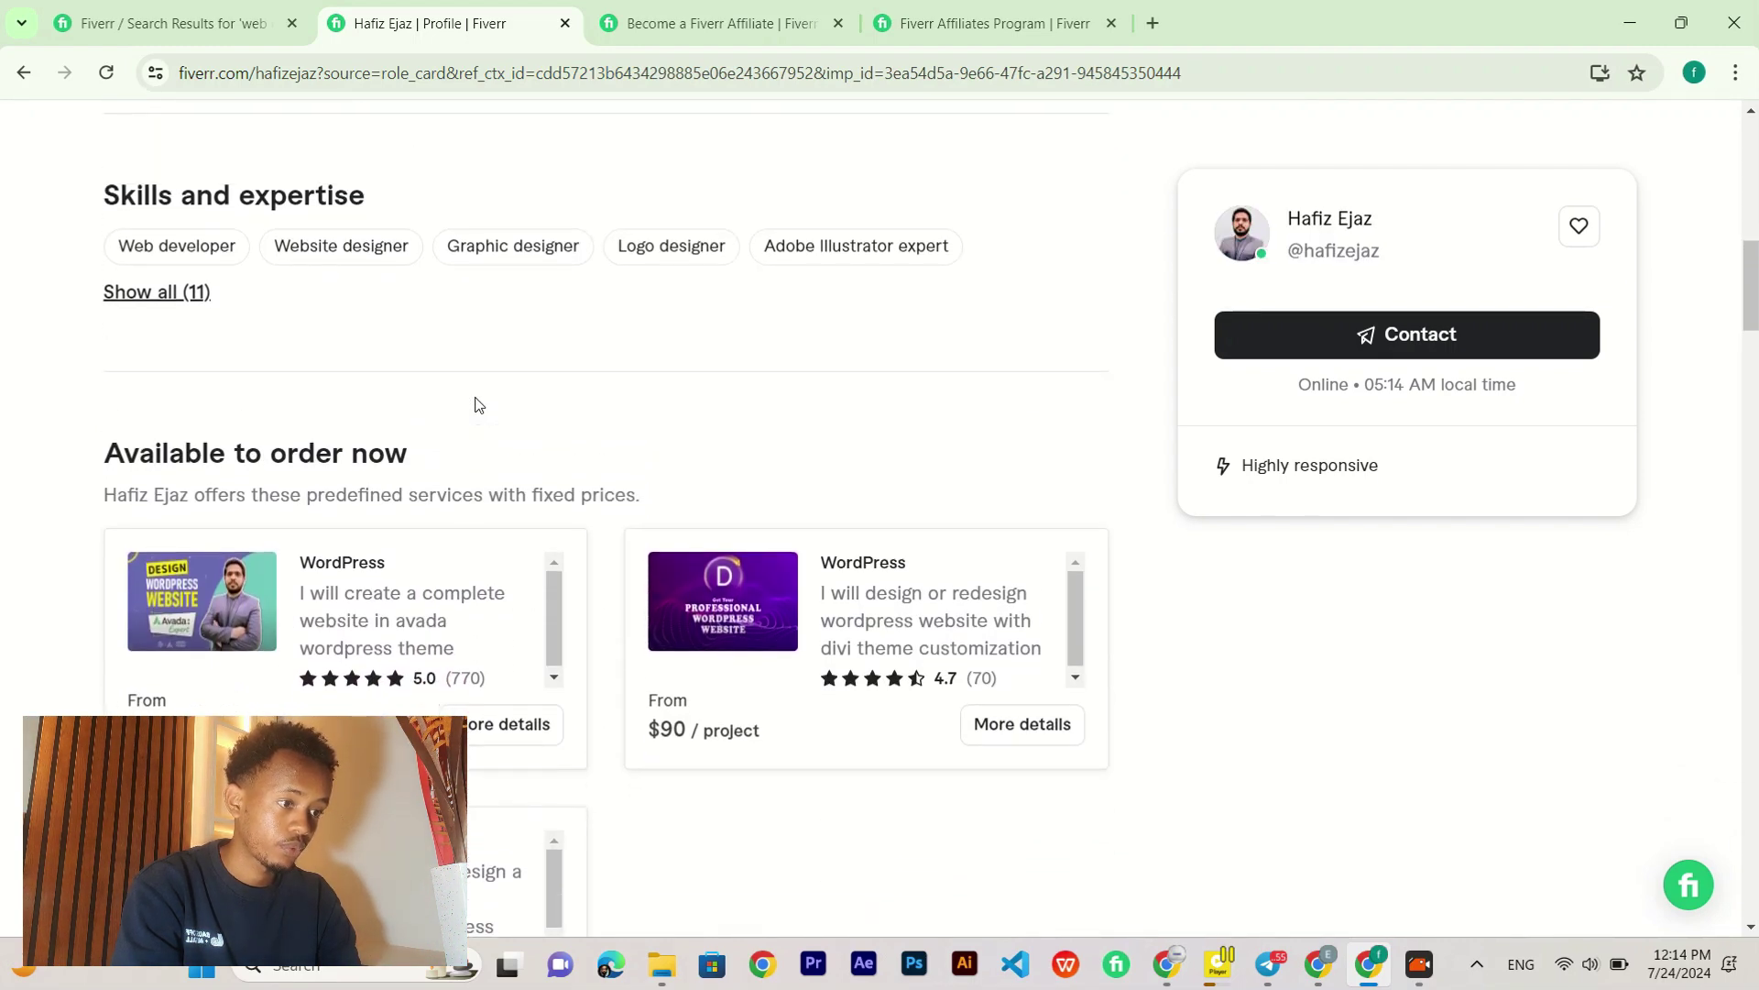
# Step: Open the Avada WordPress website gig and browse its image gallery
pyautogui.click(345, 560)
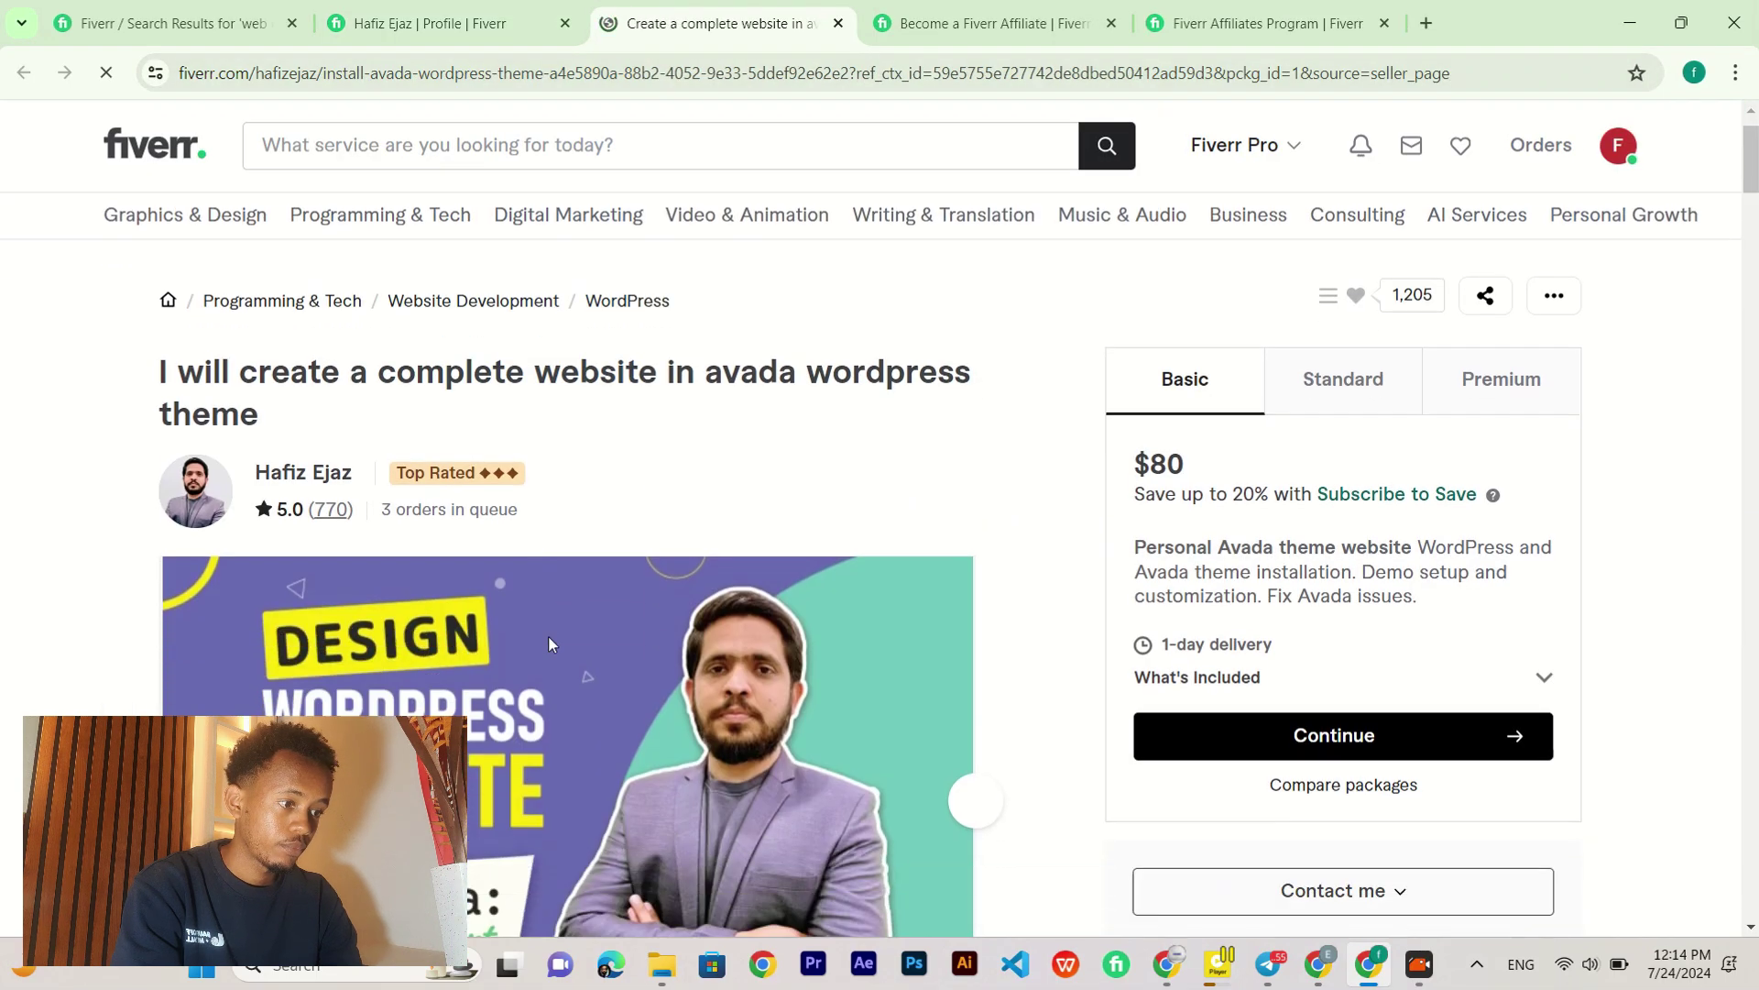
pyautogui.scroll(-3, 548, 635)
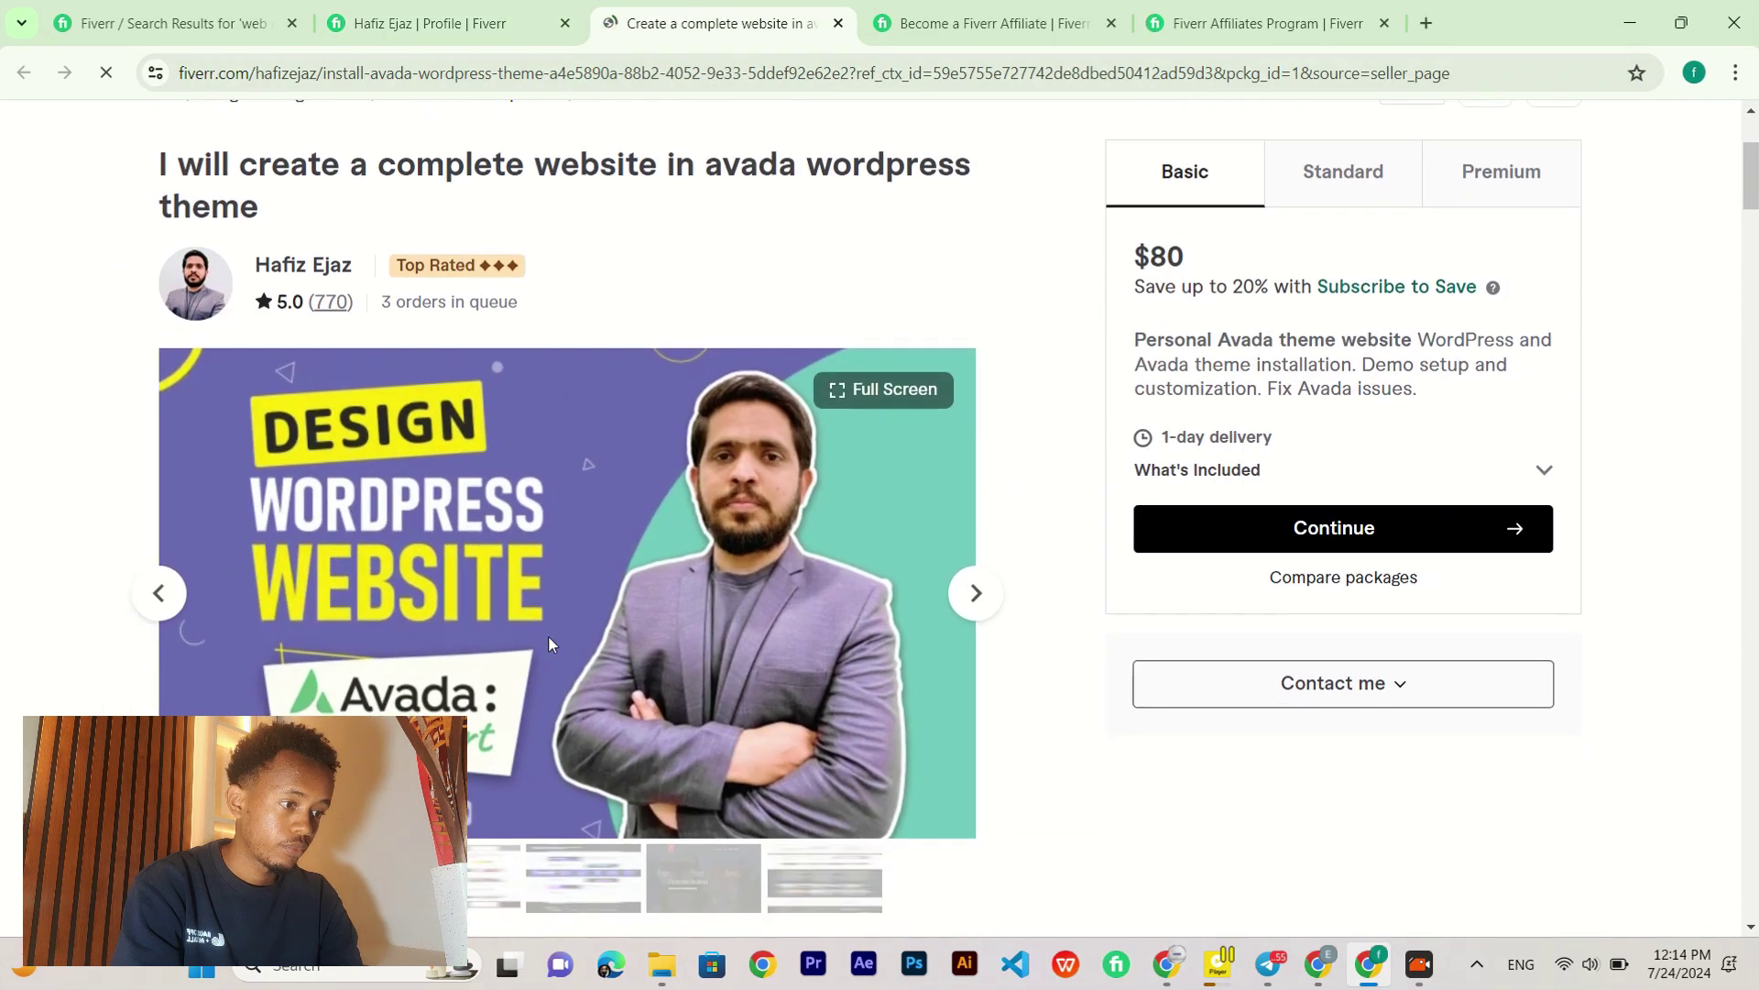
pyautogui.click(976, 594)
pyautogui.scroll(-3, 1036, 616)
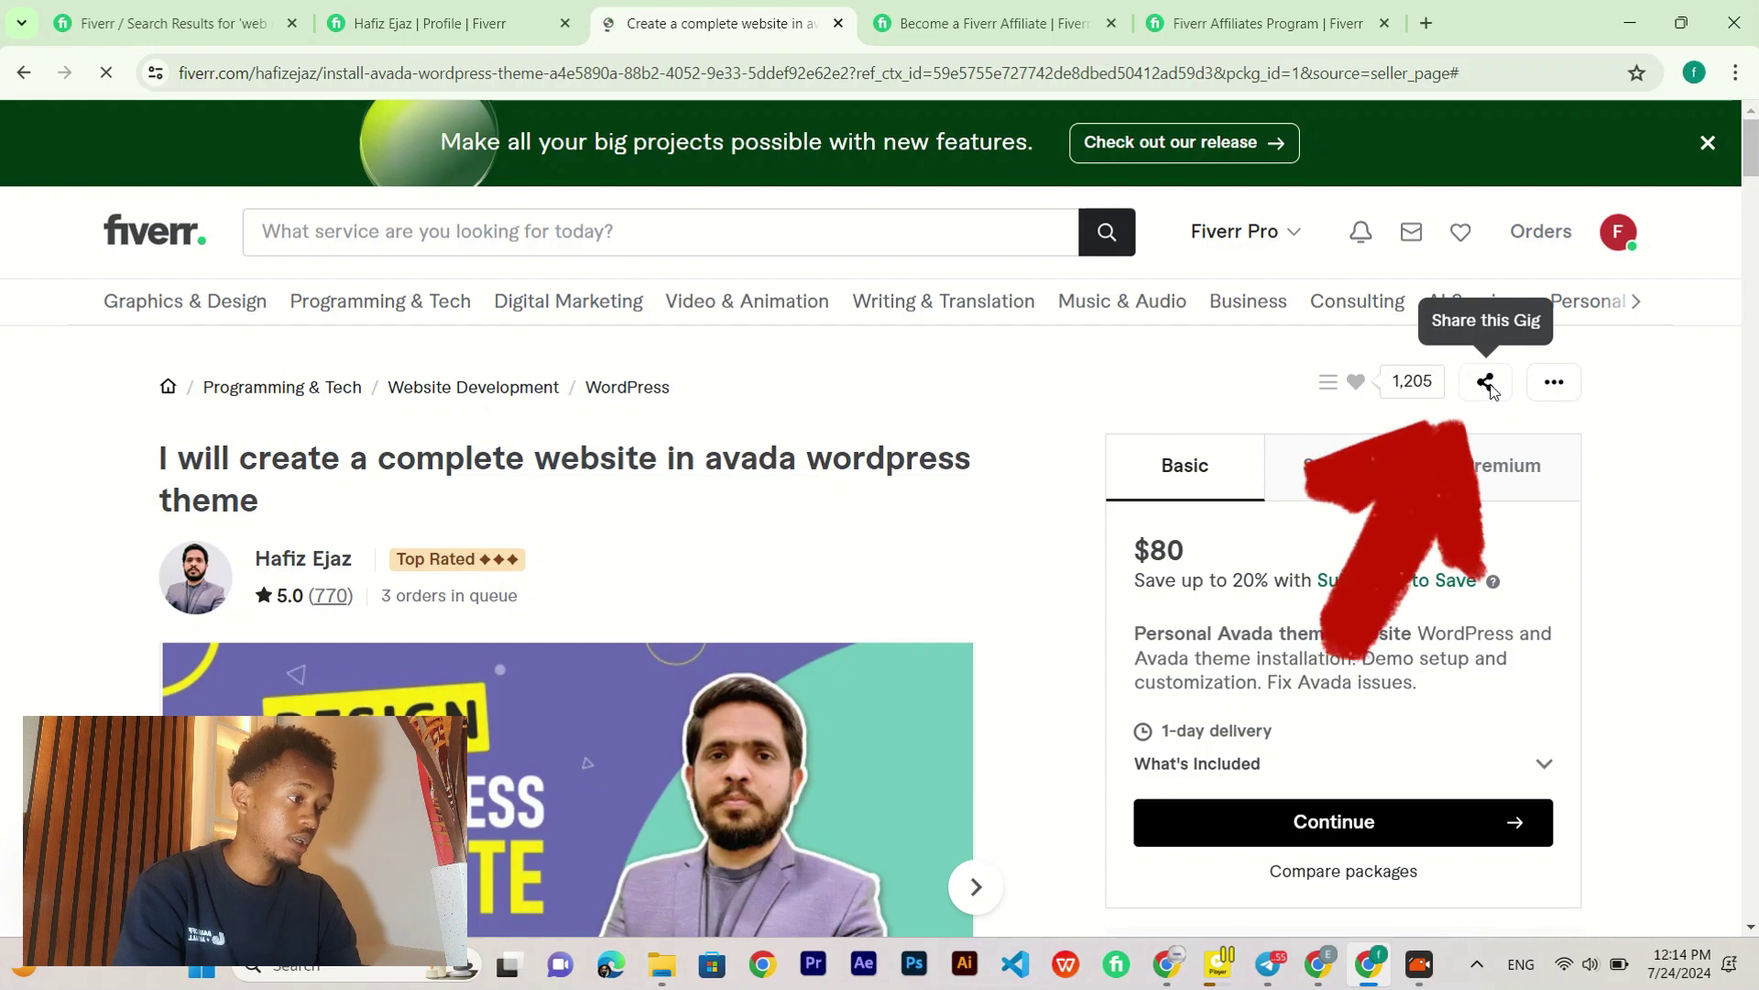
# Step: Copy the gig's share link and close the Share This Gig dialog
pyautogui.click(1488, 385)
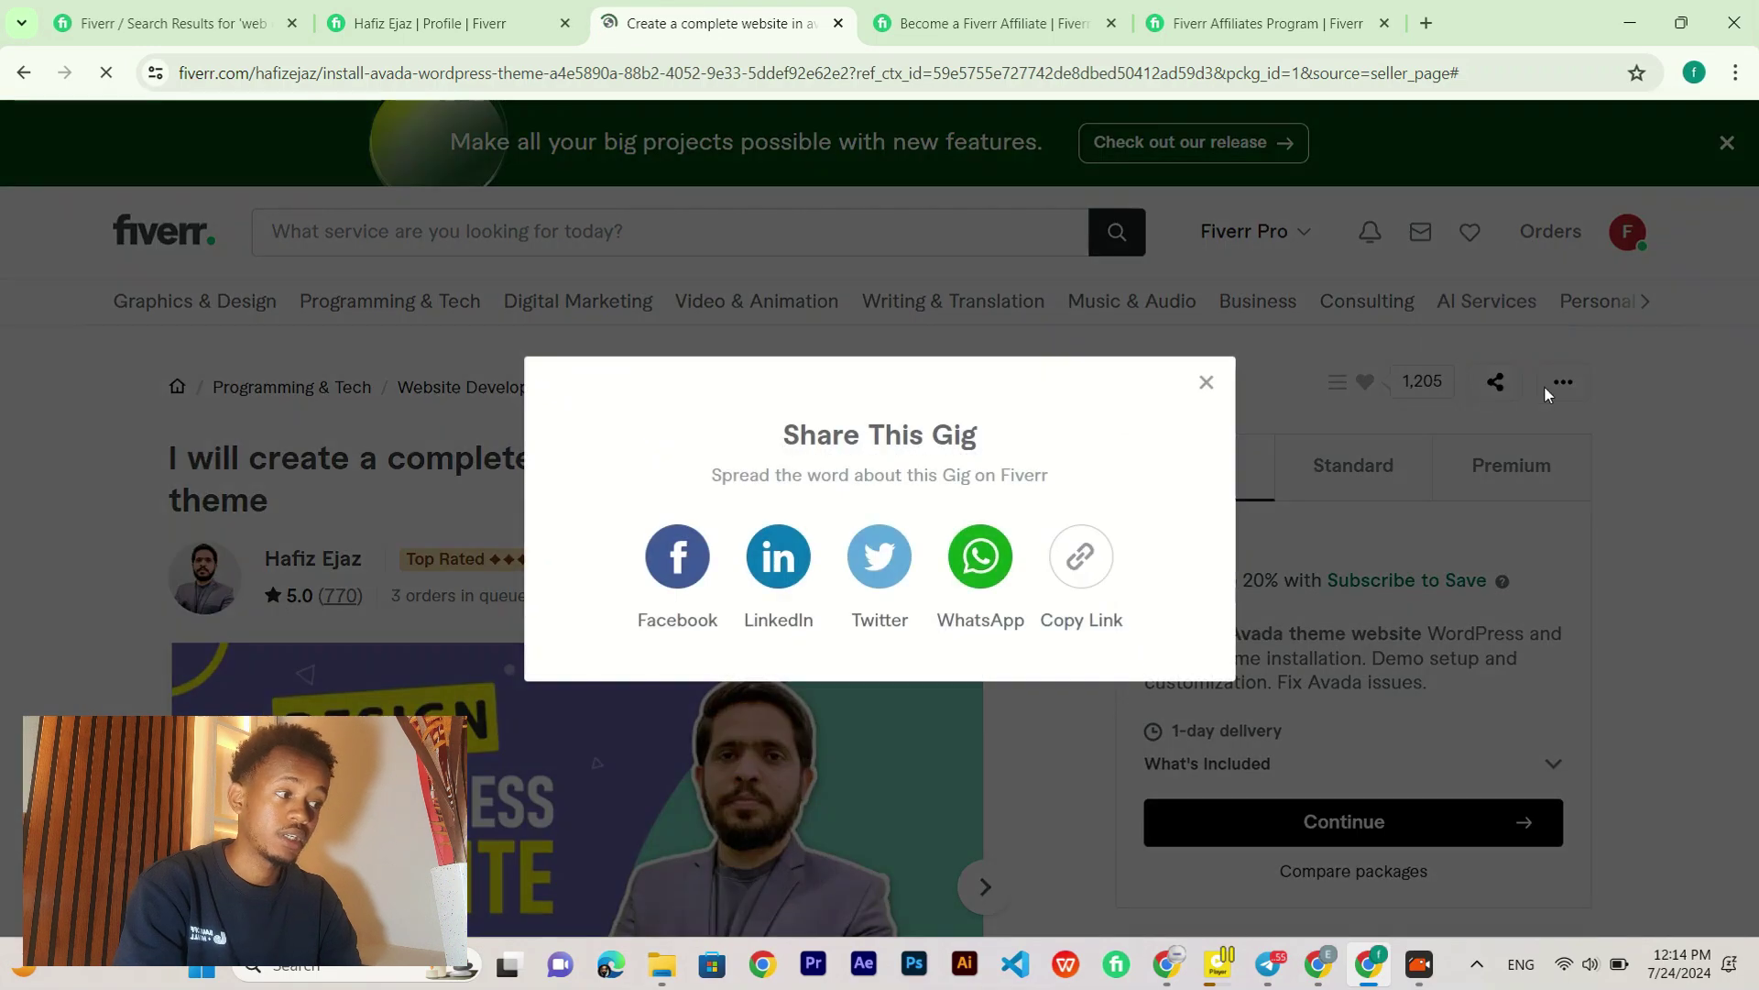
pyautogui.click(1086, 561)
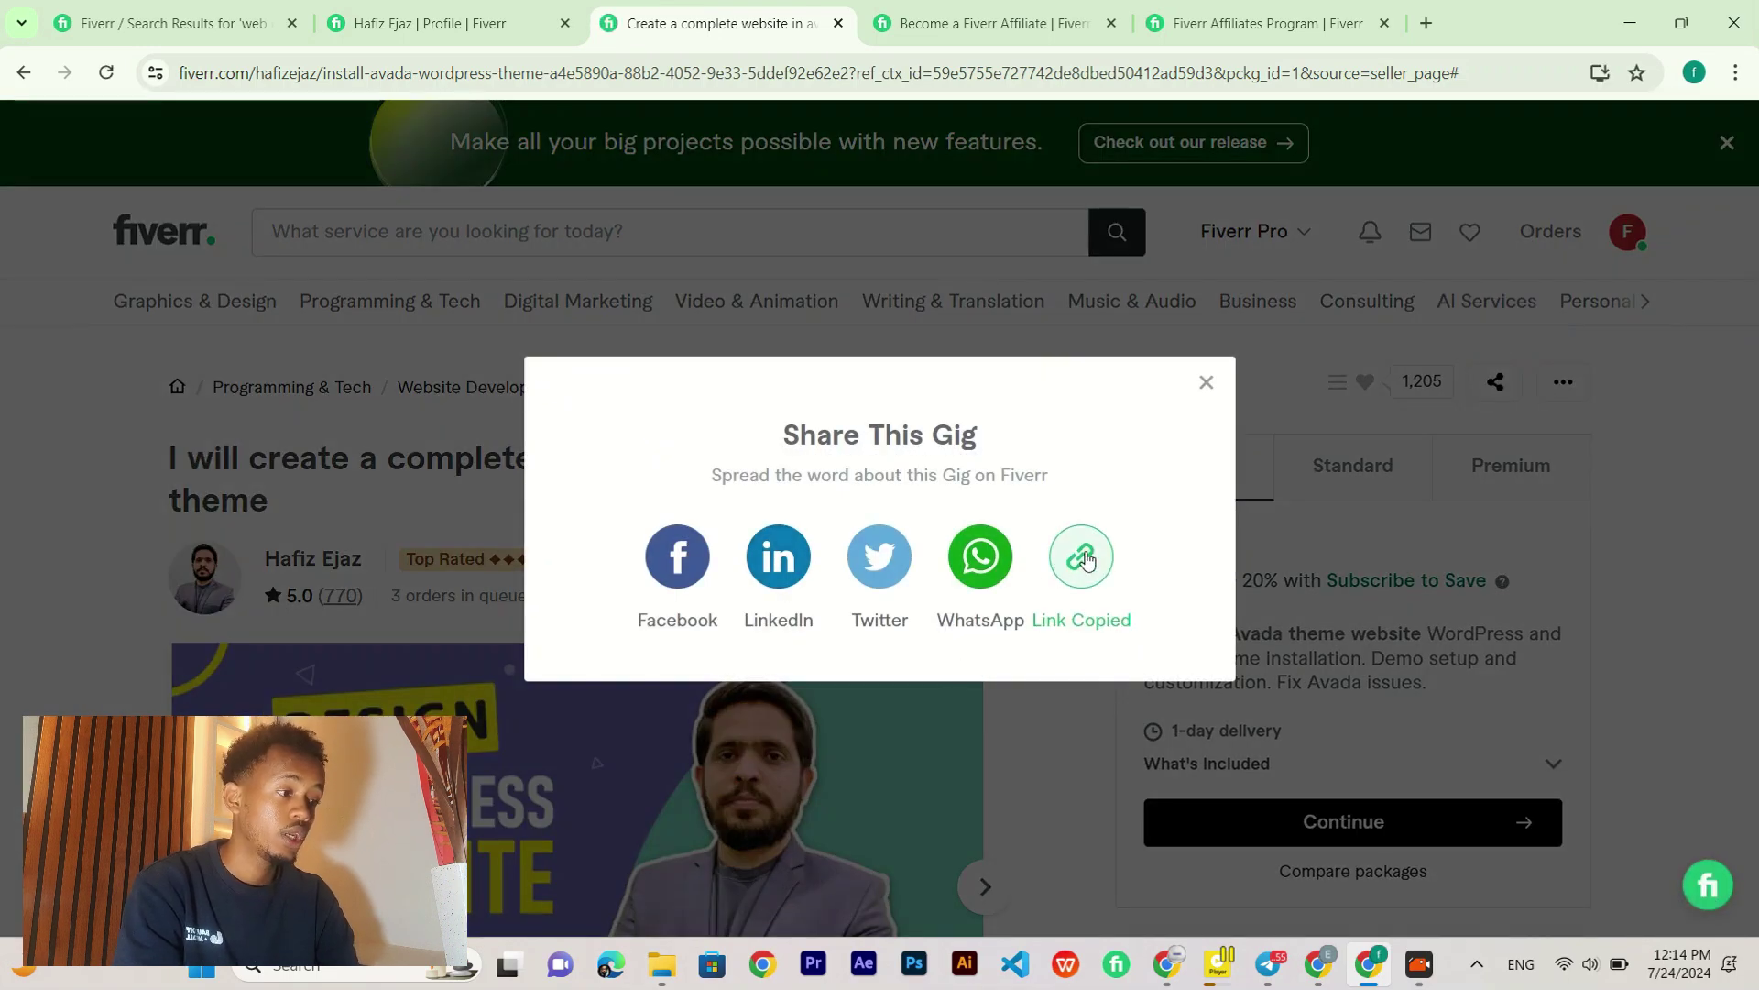
pyautogui.click(1207, 380)
pyautogui.scroll(-5, 597, 559)
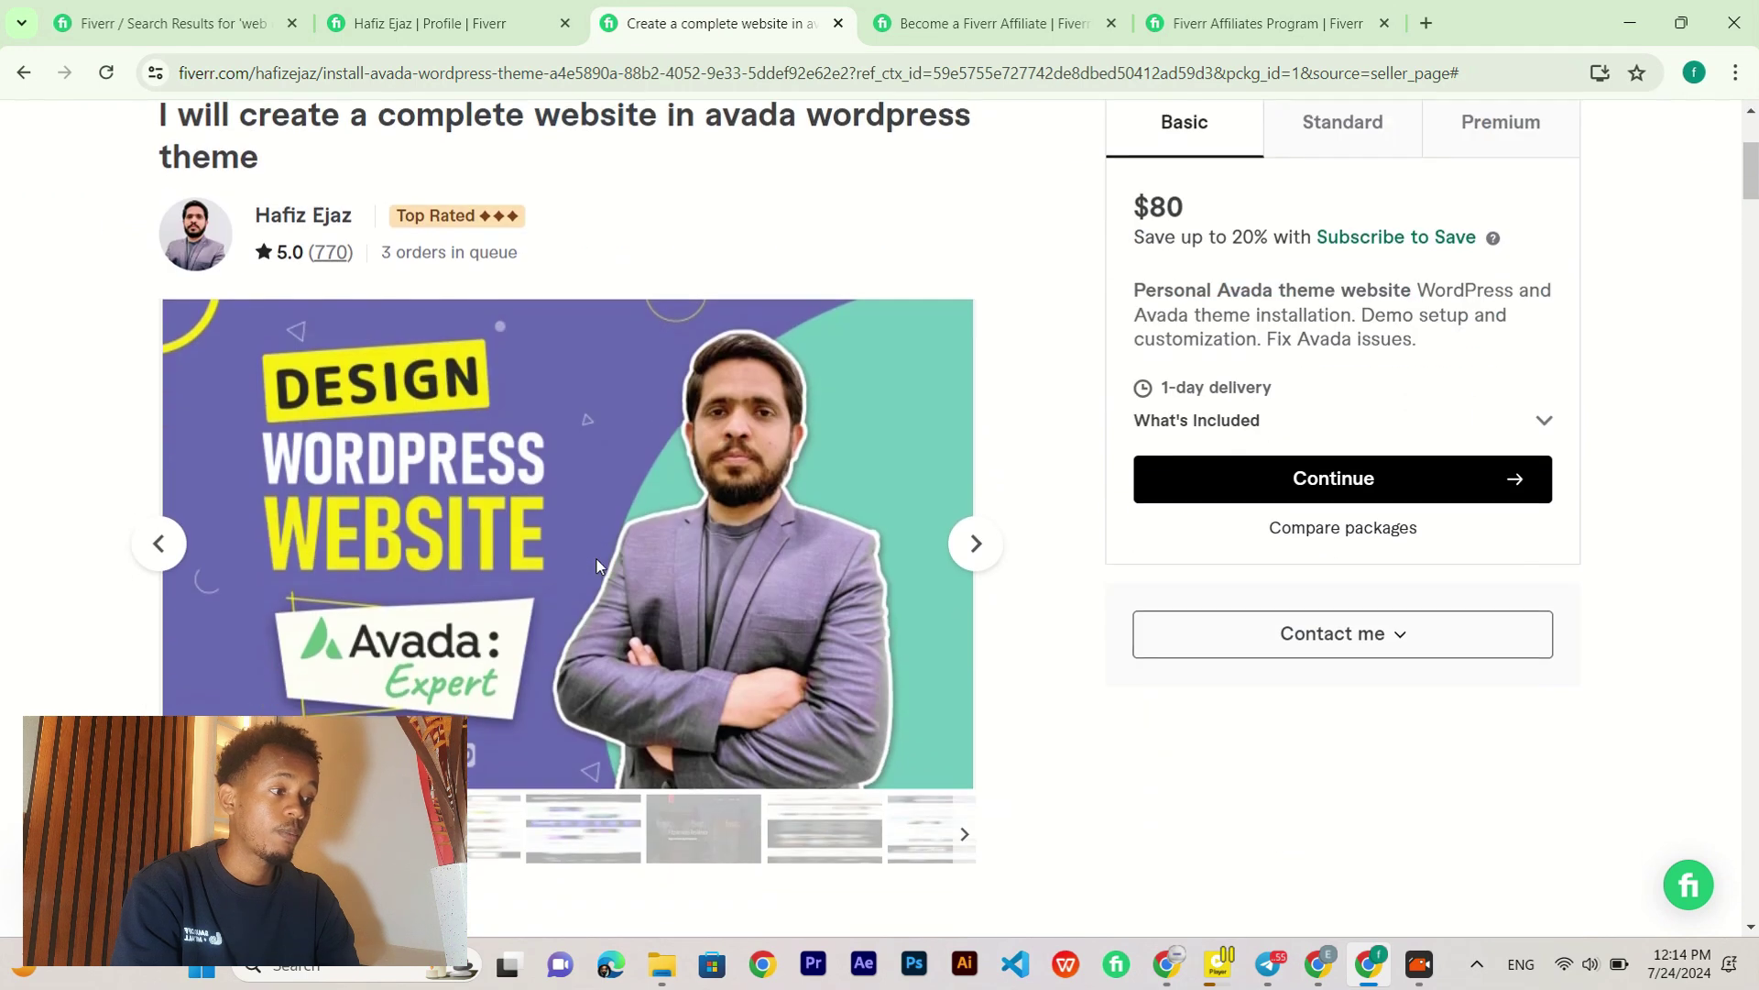
pyautogui.scroll(1, 597, 564)
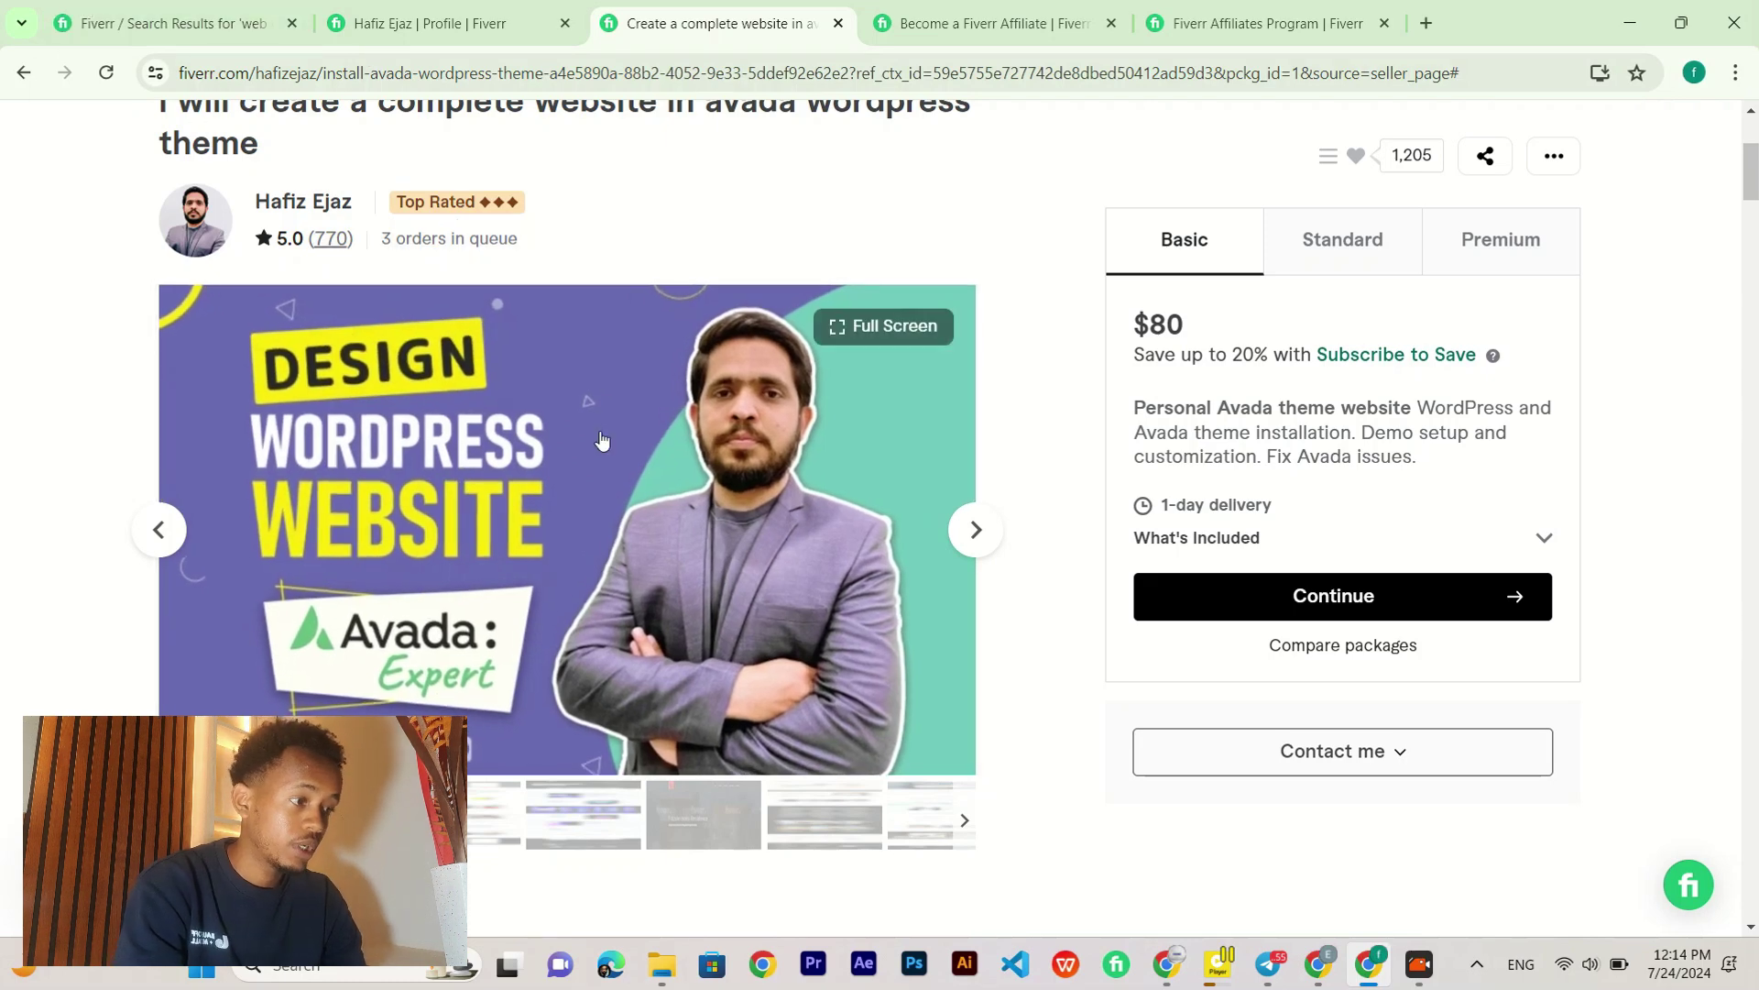
pyautogui.hotkey('alt', 'Tab')
pyautogui.click(602, 438)
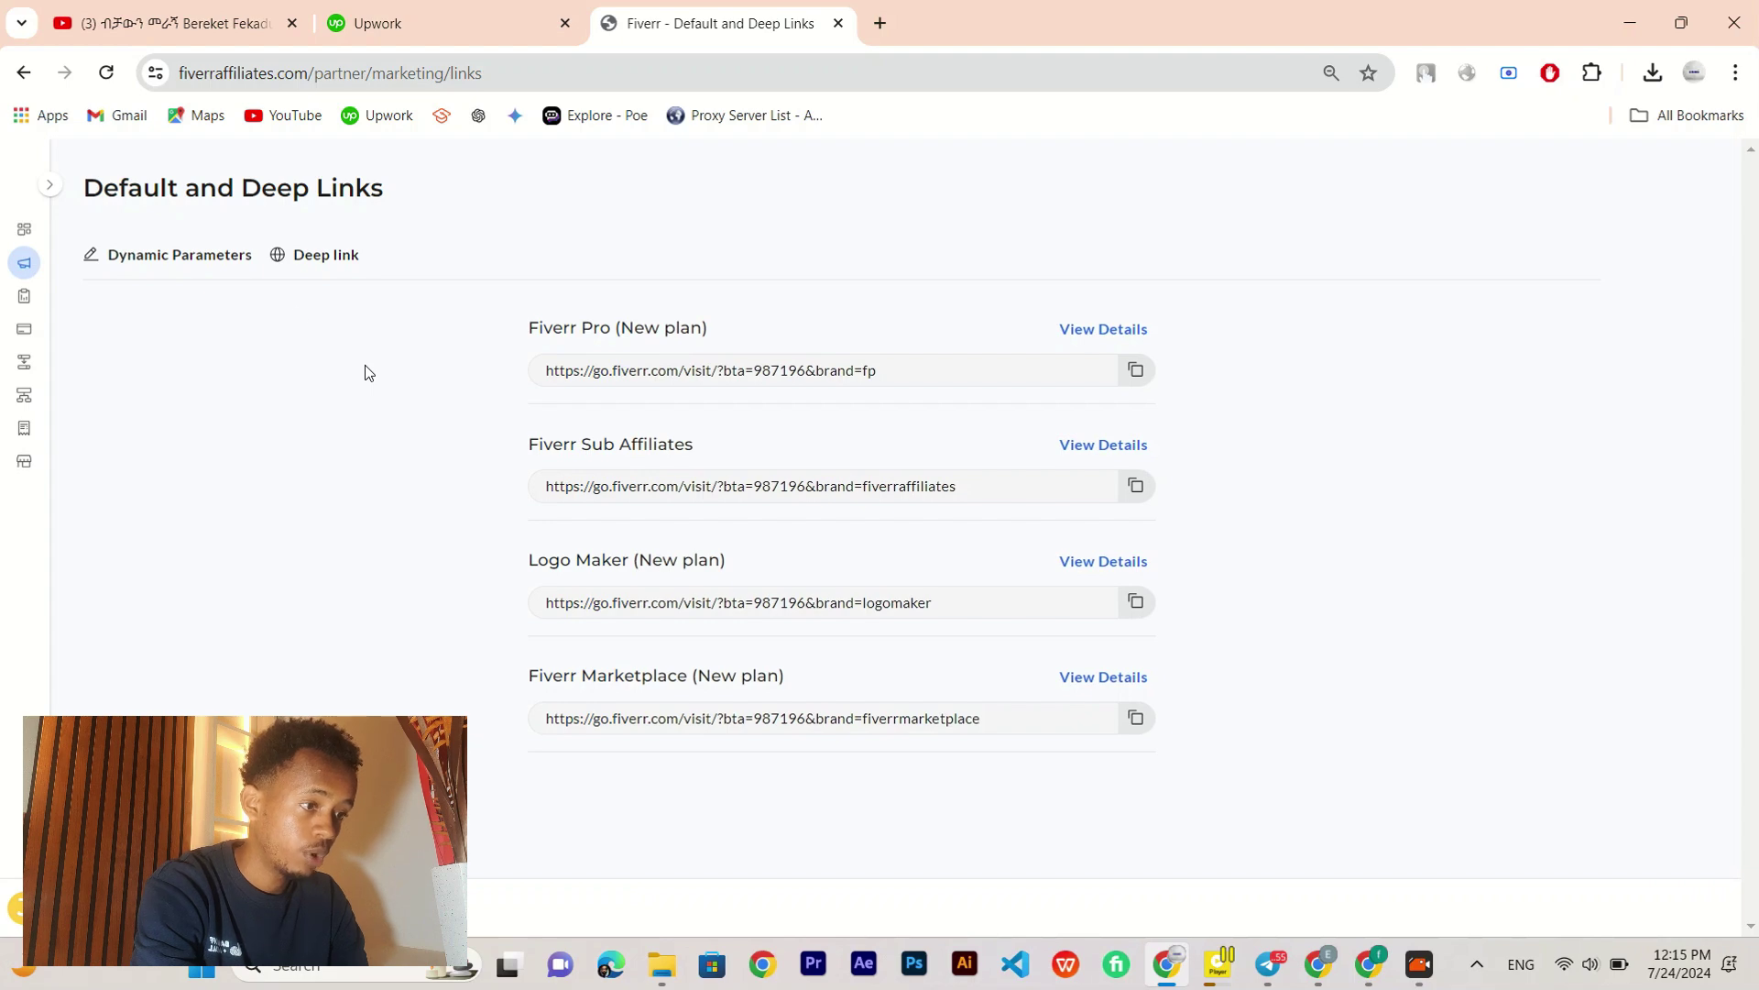
pyautogui.click(328, 256)
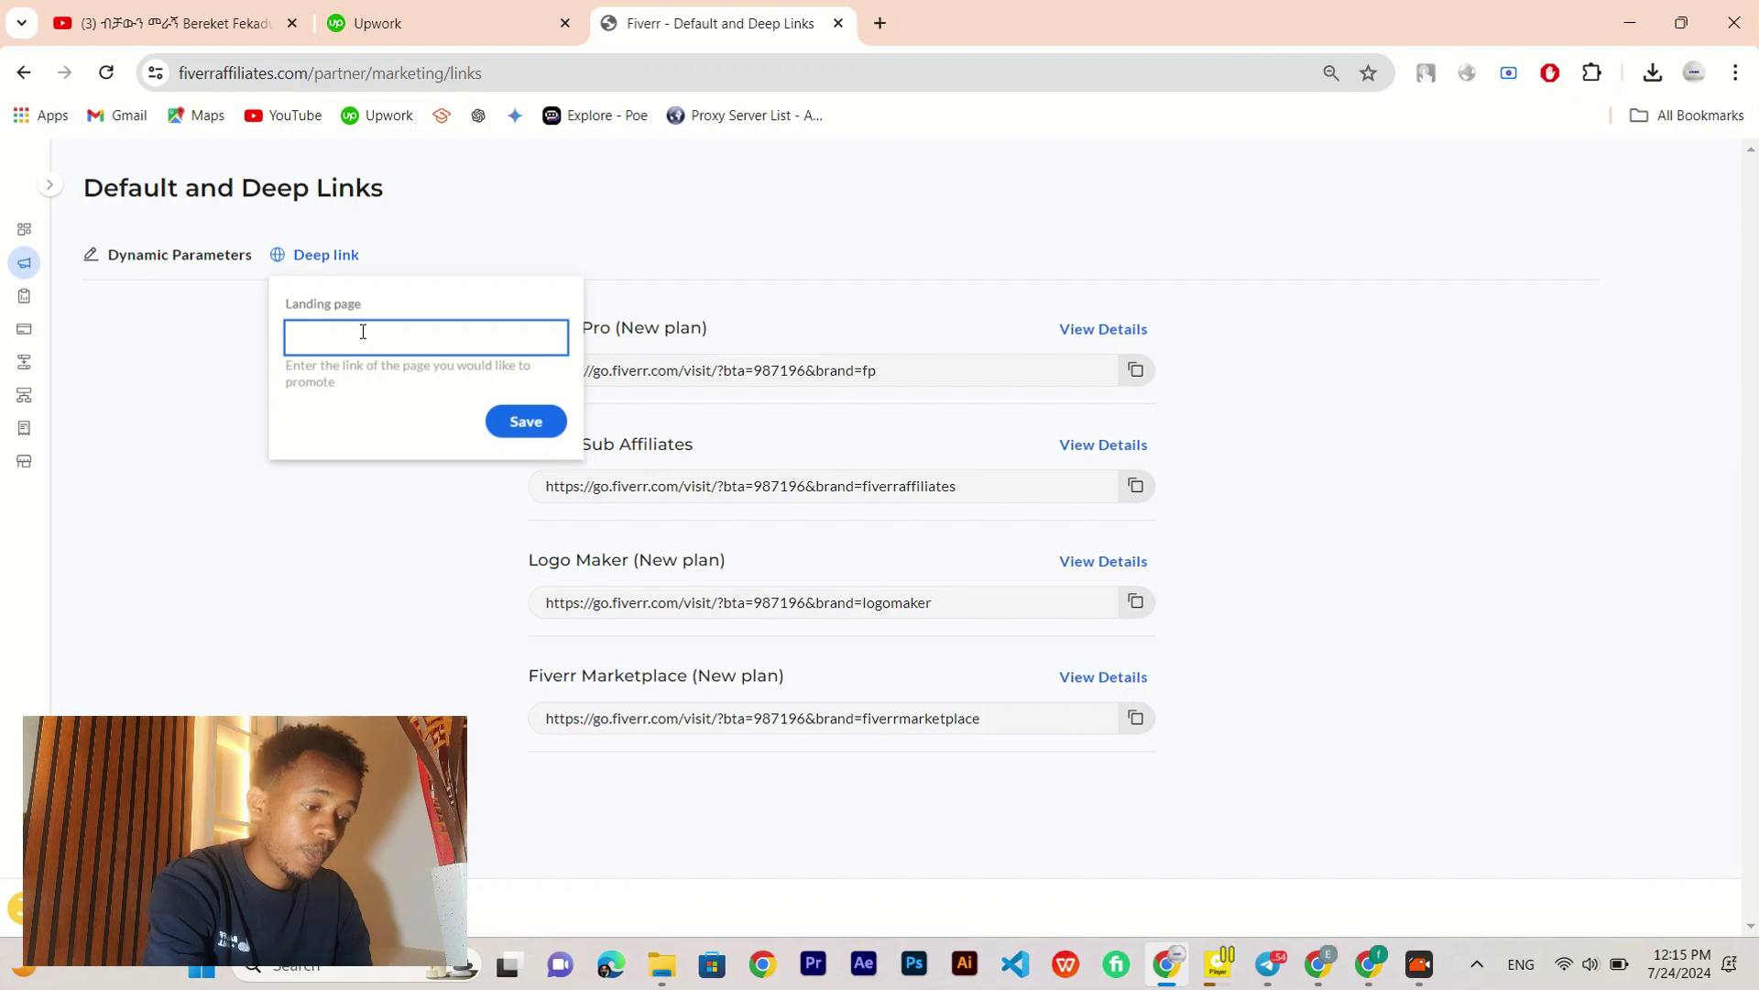
pyautogui.hotkey('ctrl', 'v')
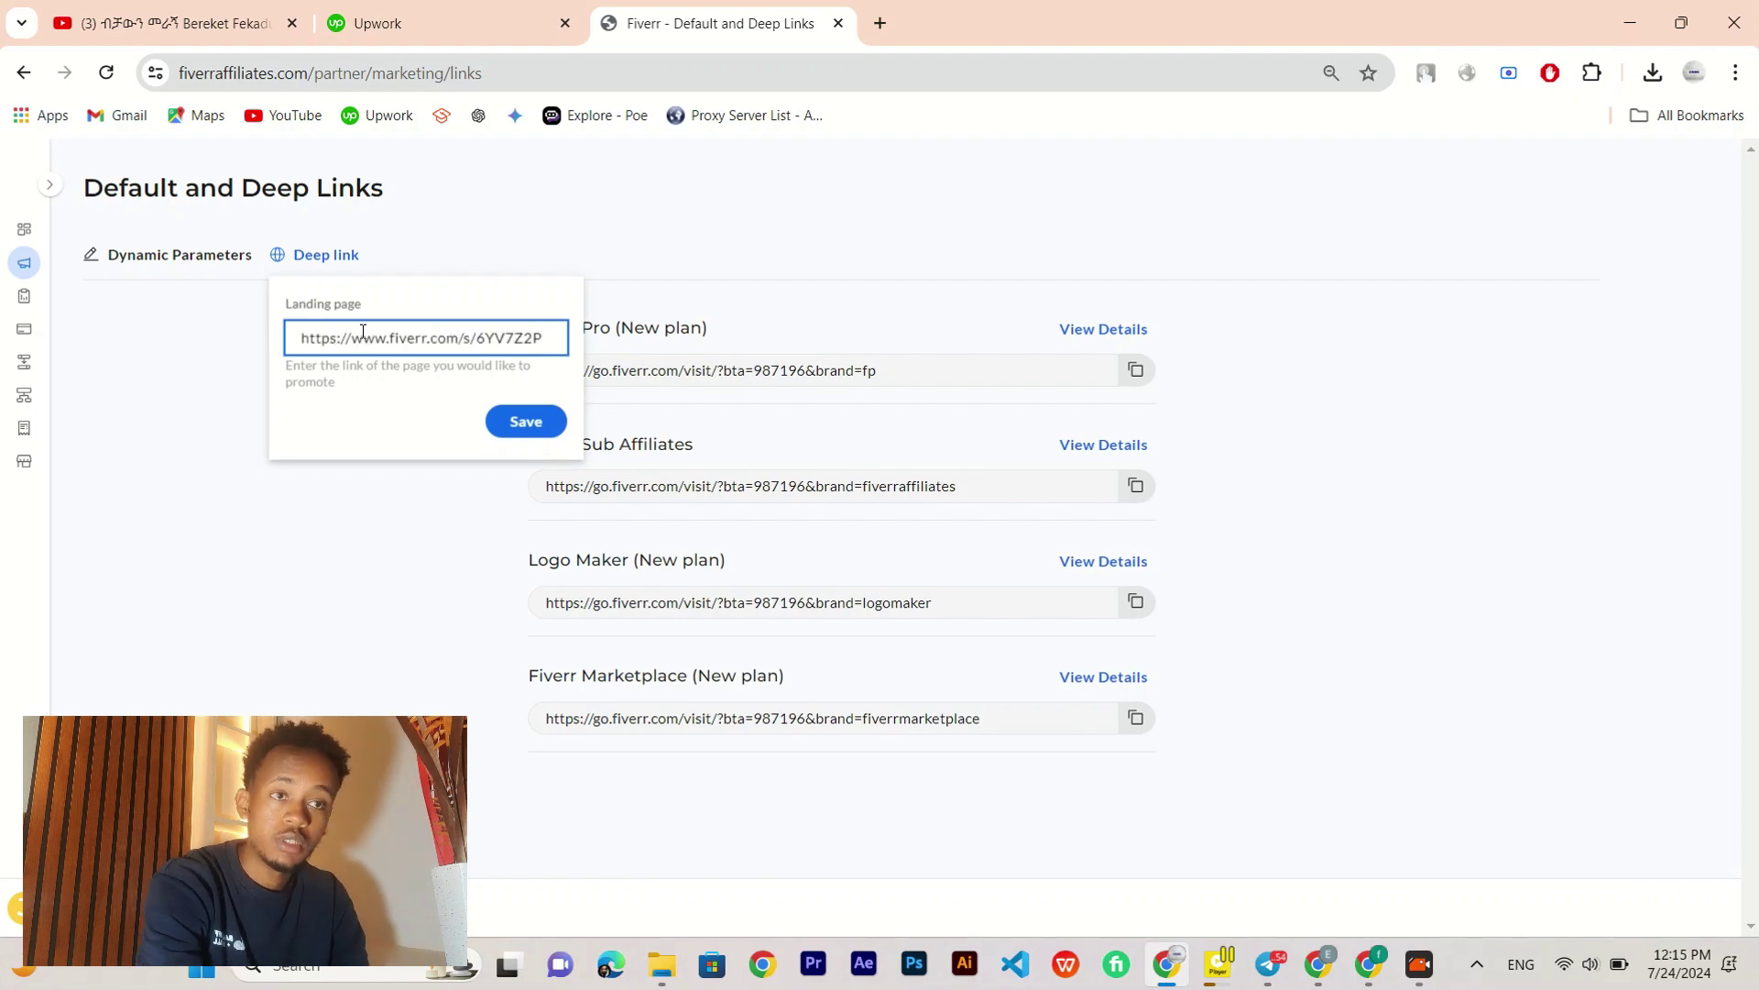
pyautogui.click(554, 423)
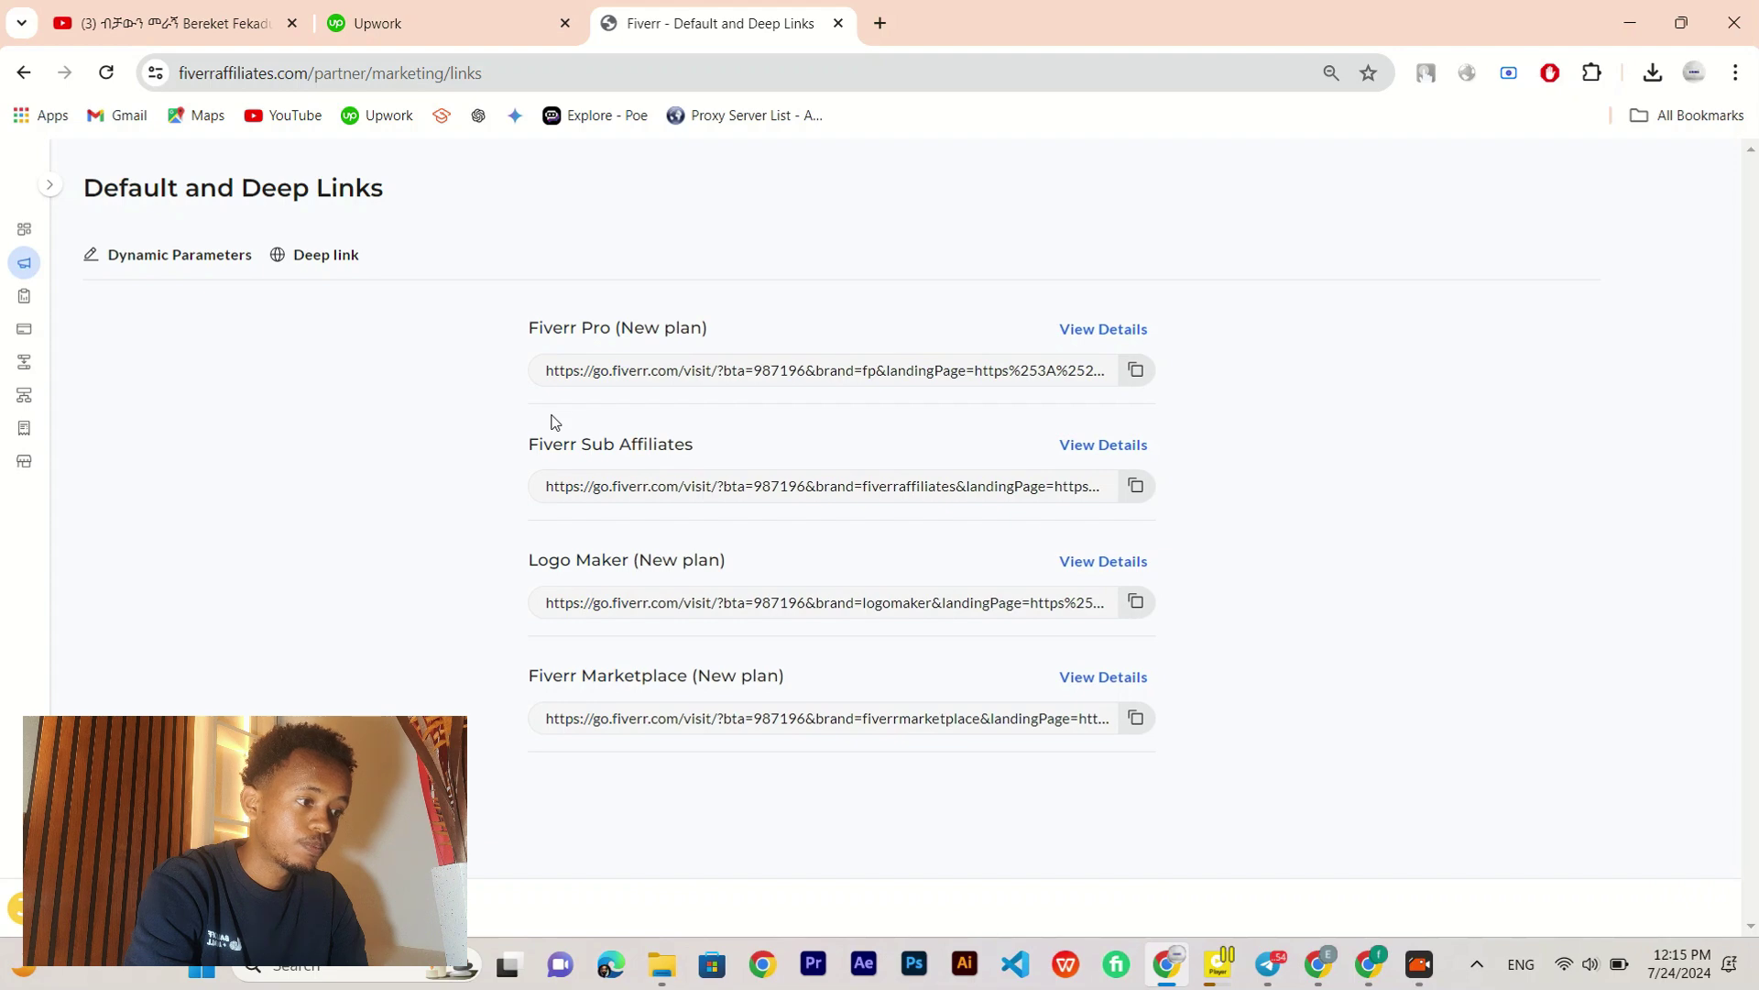
pyautogui.click(330, 266)
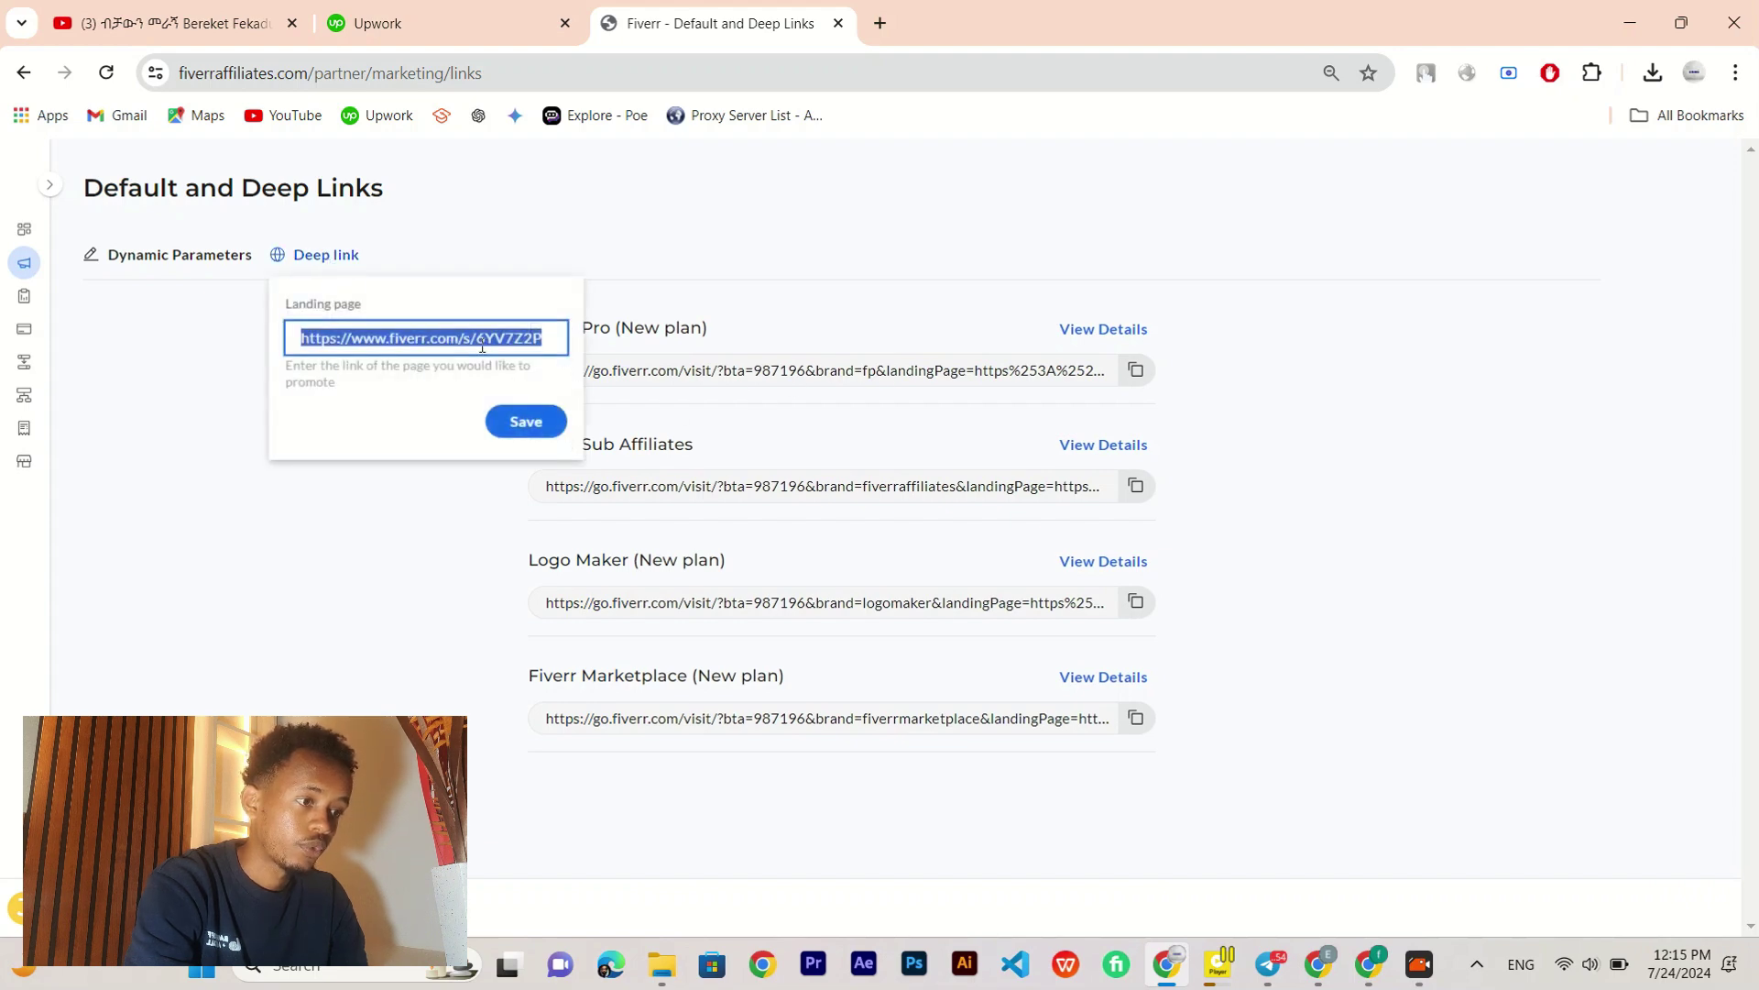
pyautogui.click(536, 423)
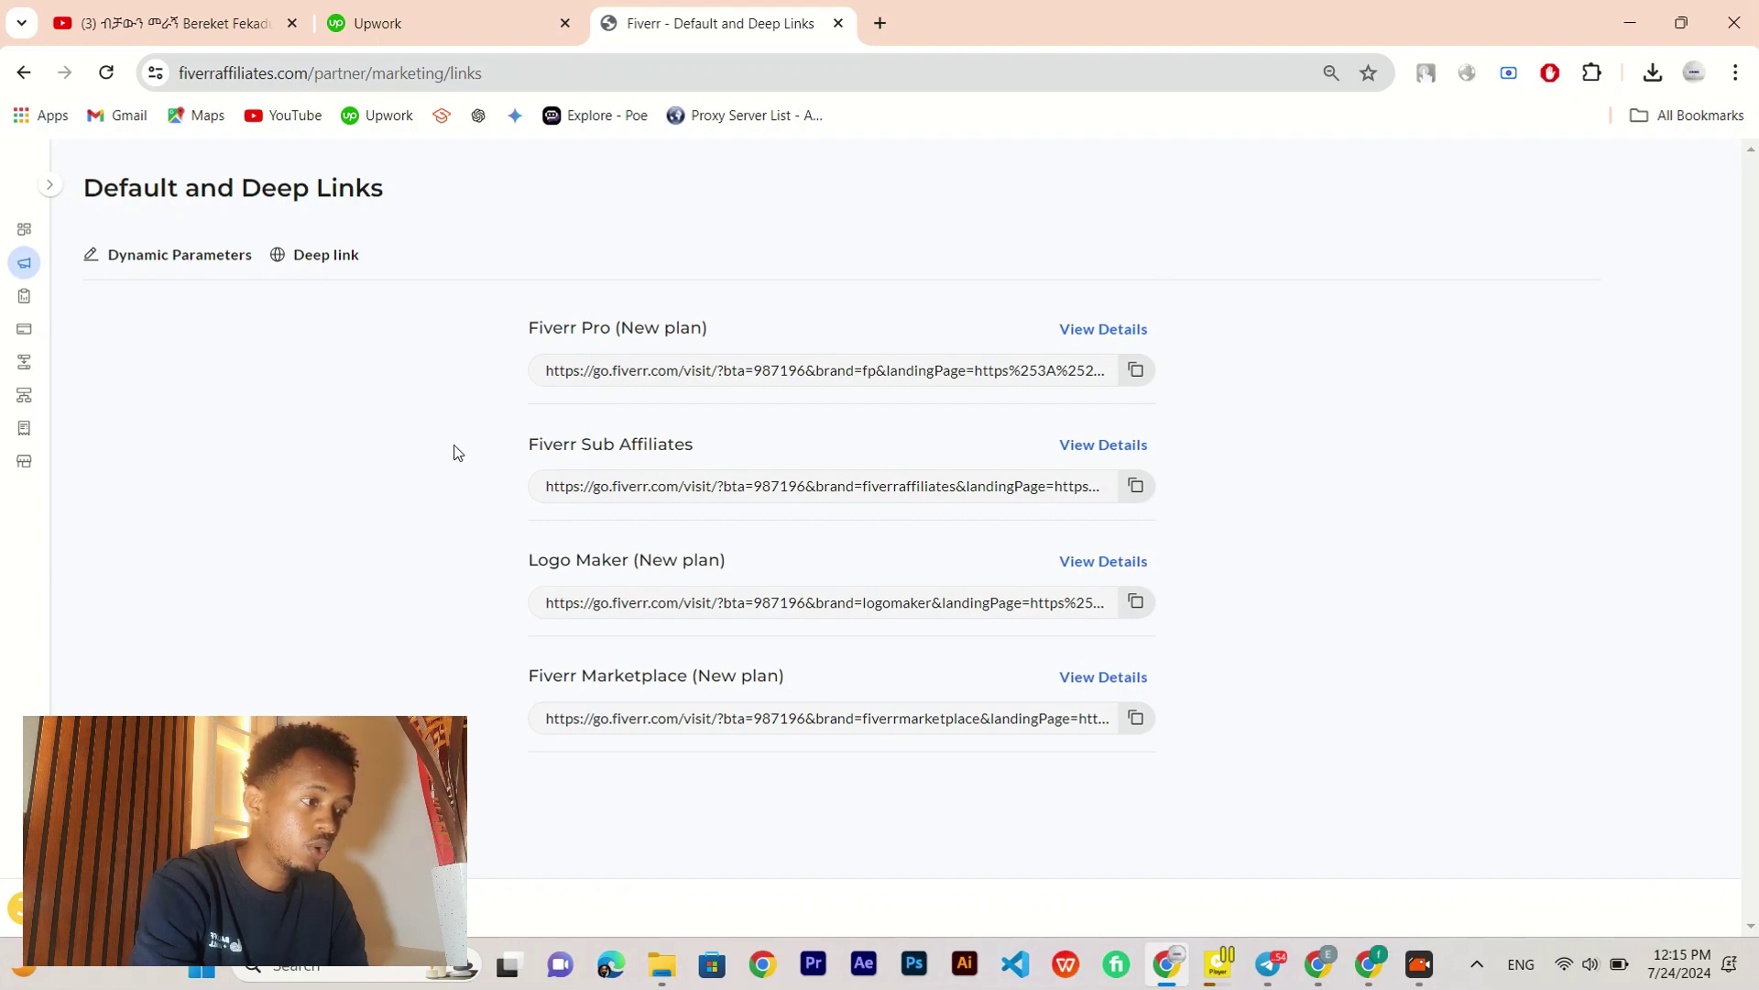
pyautogui.click(55, 186)
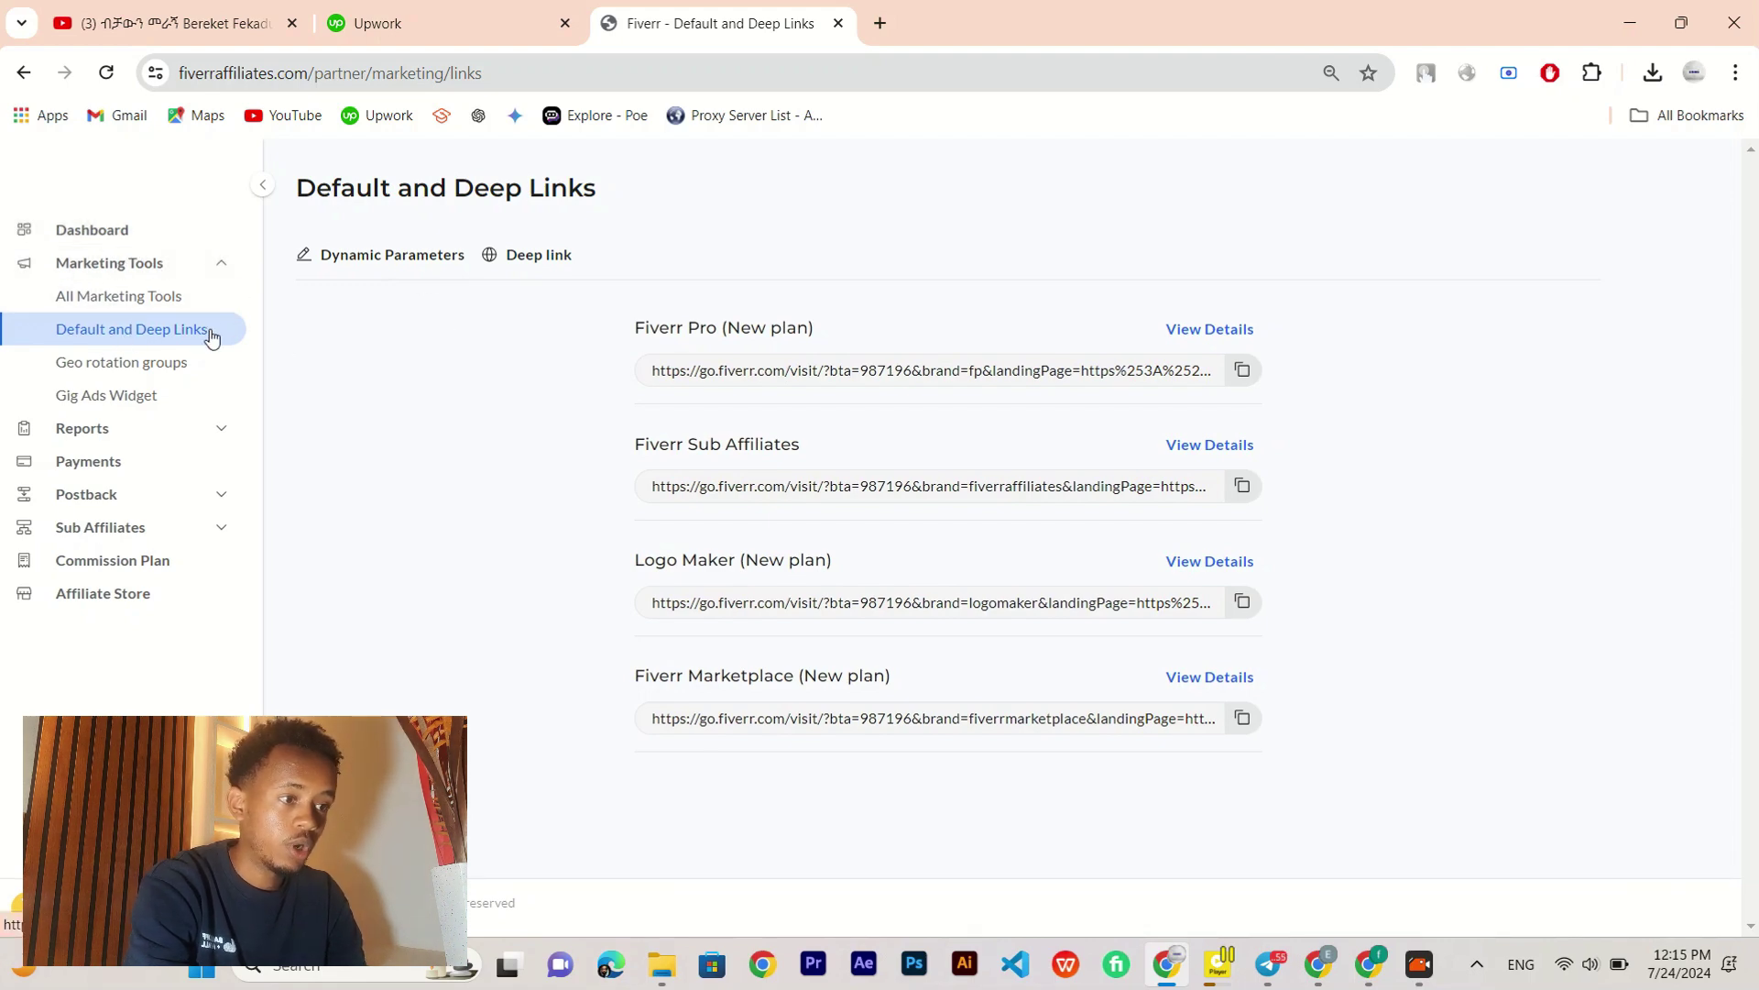
# Step: Re-paste the gig URL into Dynamic Parameters' deep link field and save it
pyautogui.click(434, 256)
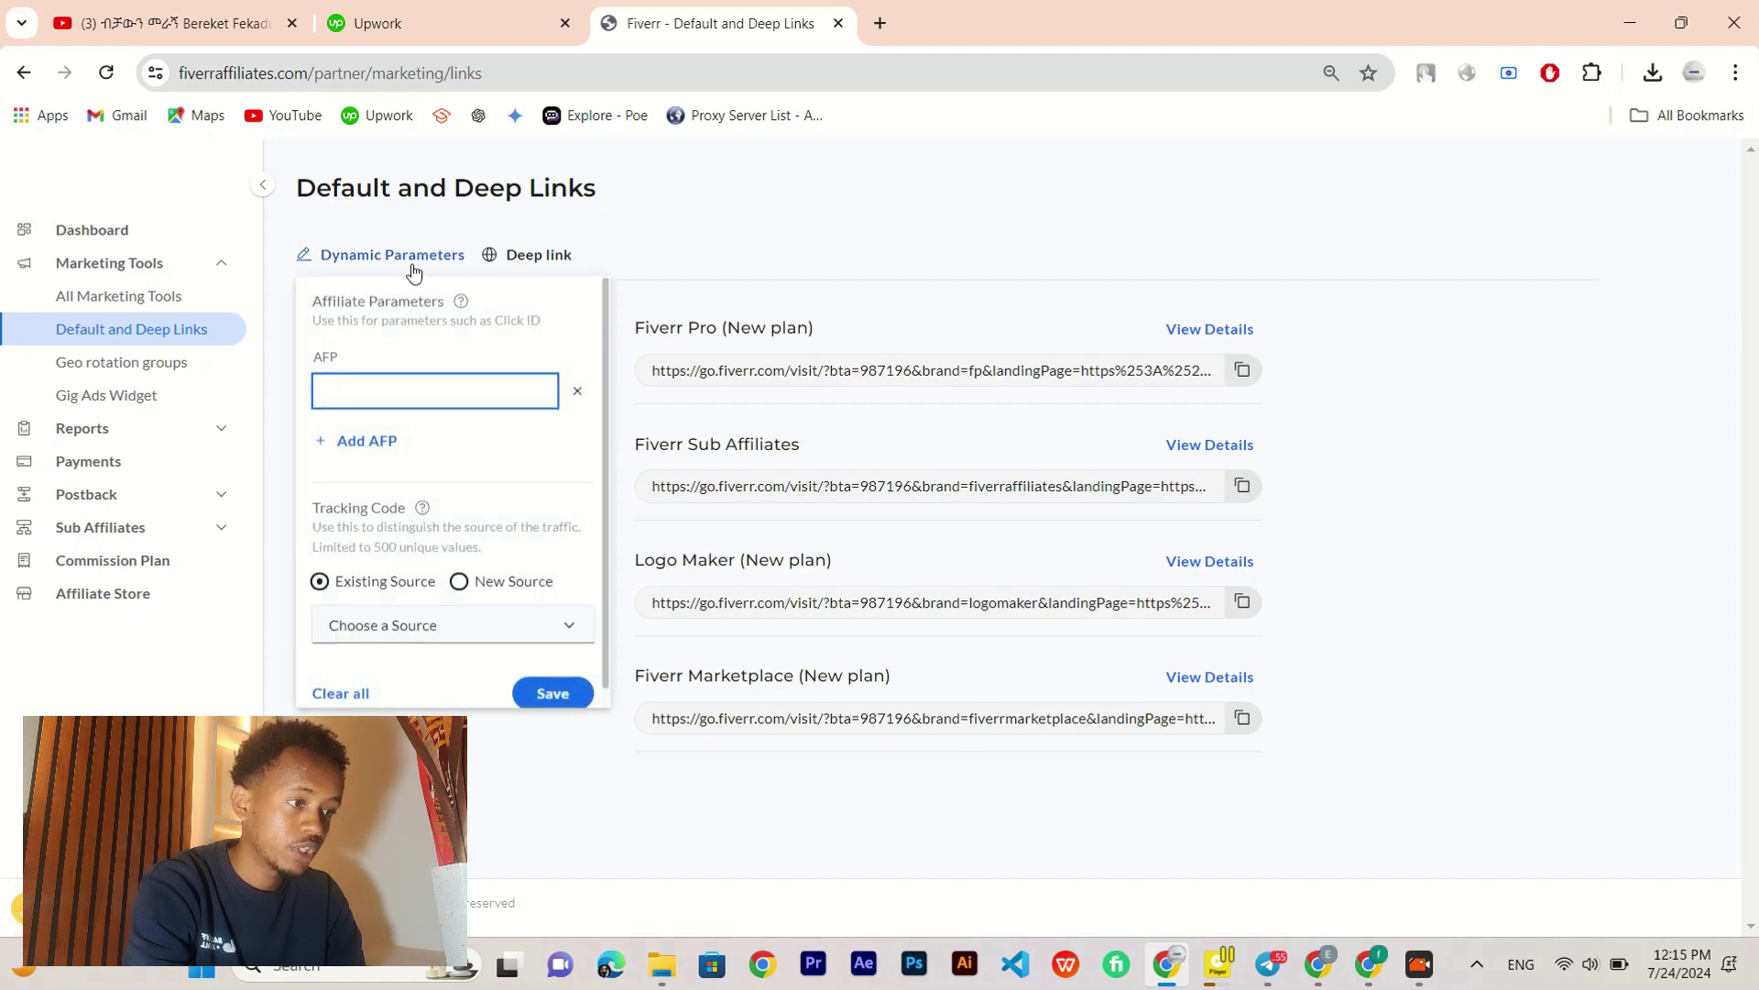
pyautogui.click(518, 260)
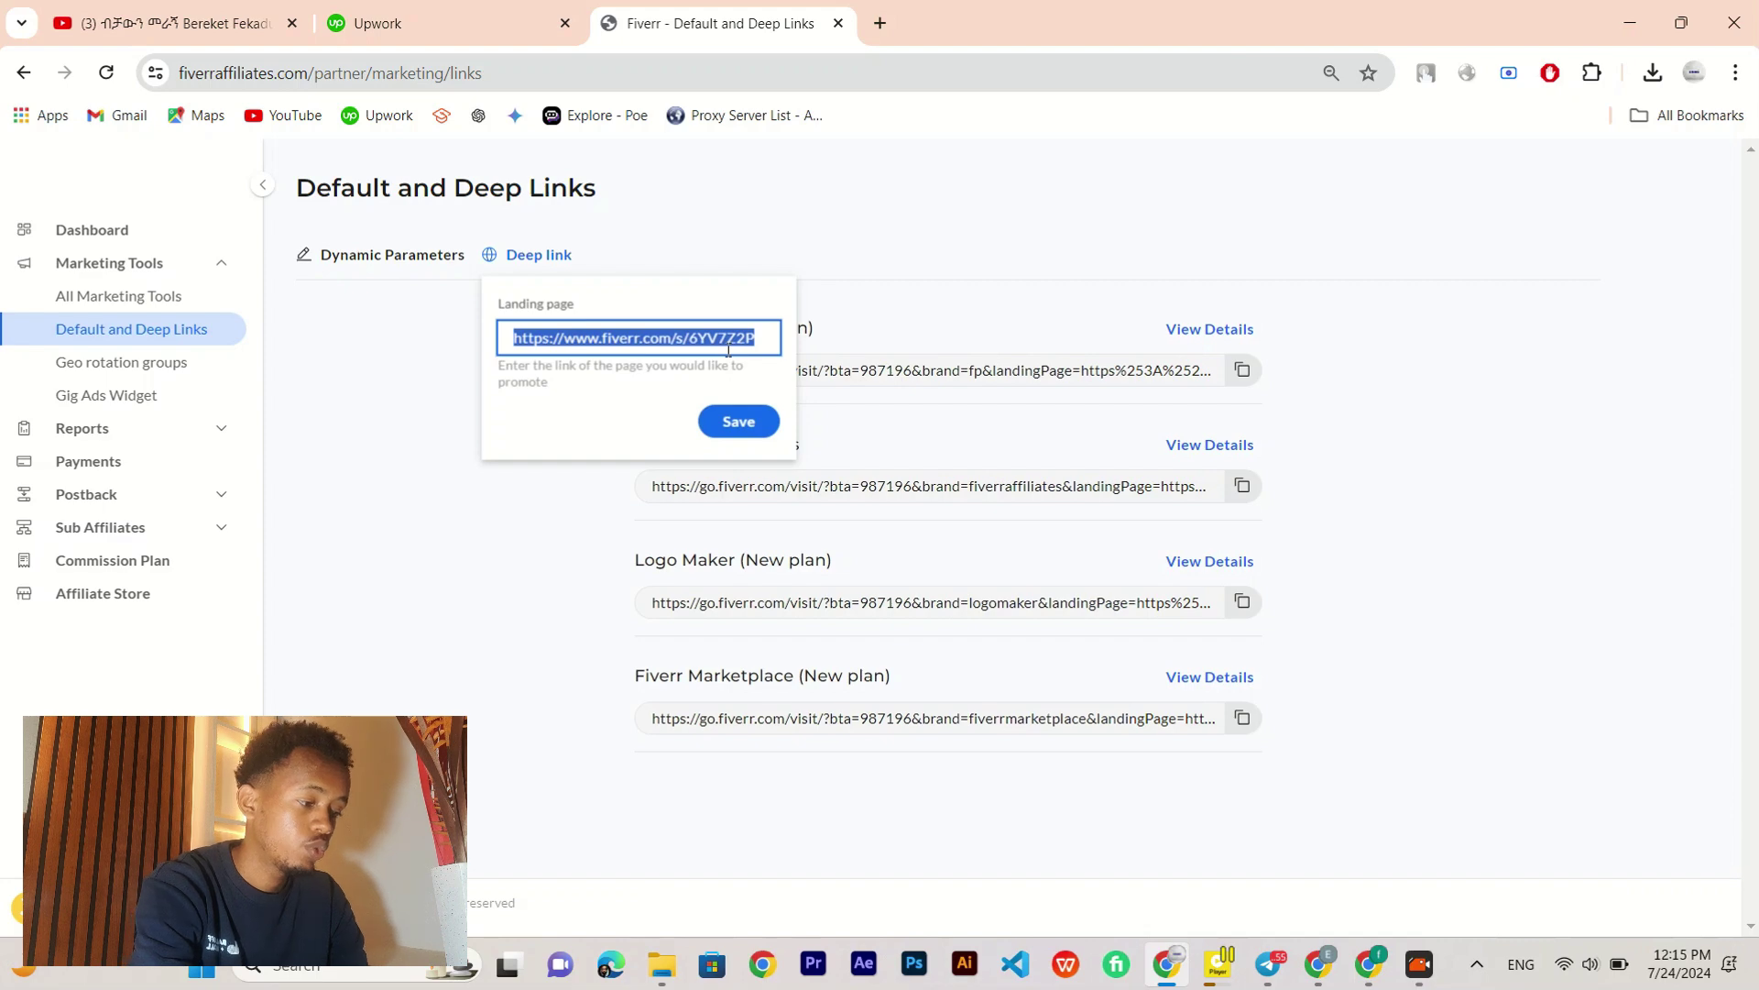
pyautogui.press('BackSpace')
pyautogui.hotkey('ctrl', 'v')
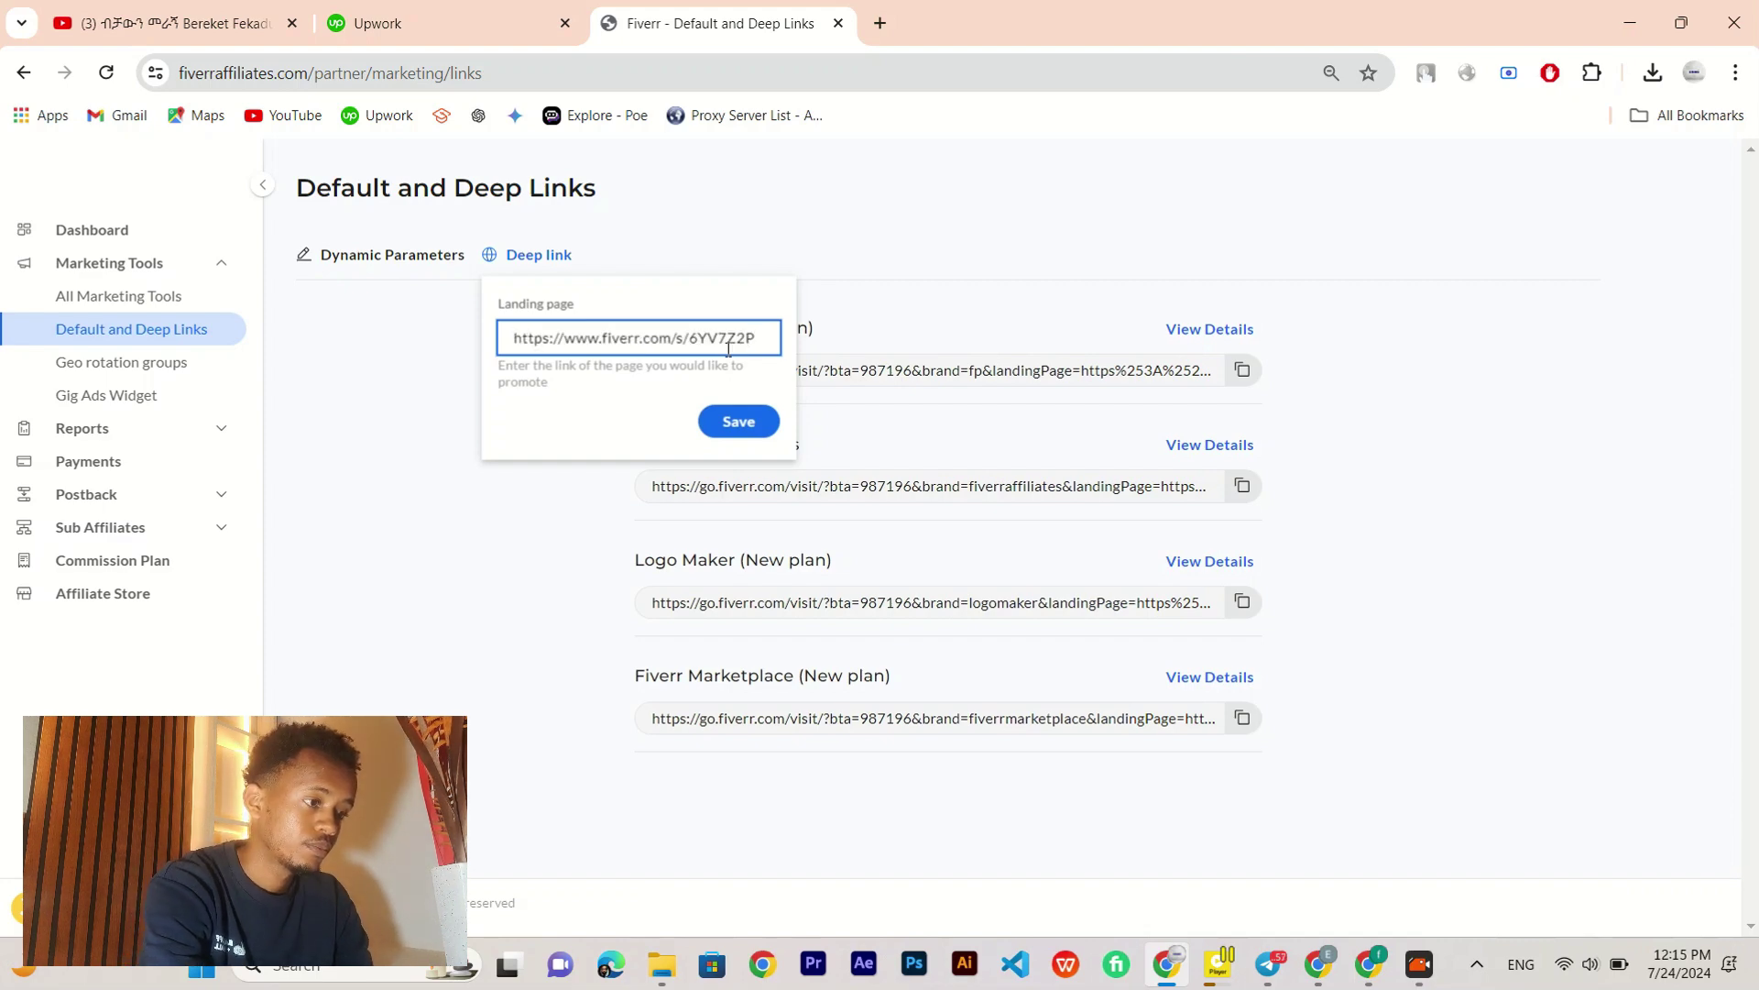
pyautogui.click(746, 426)
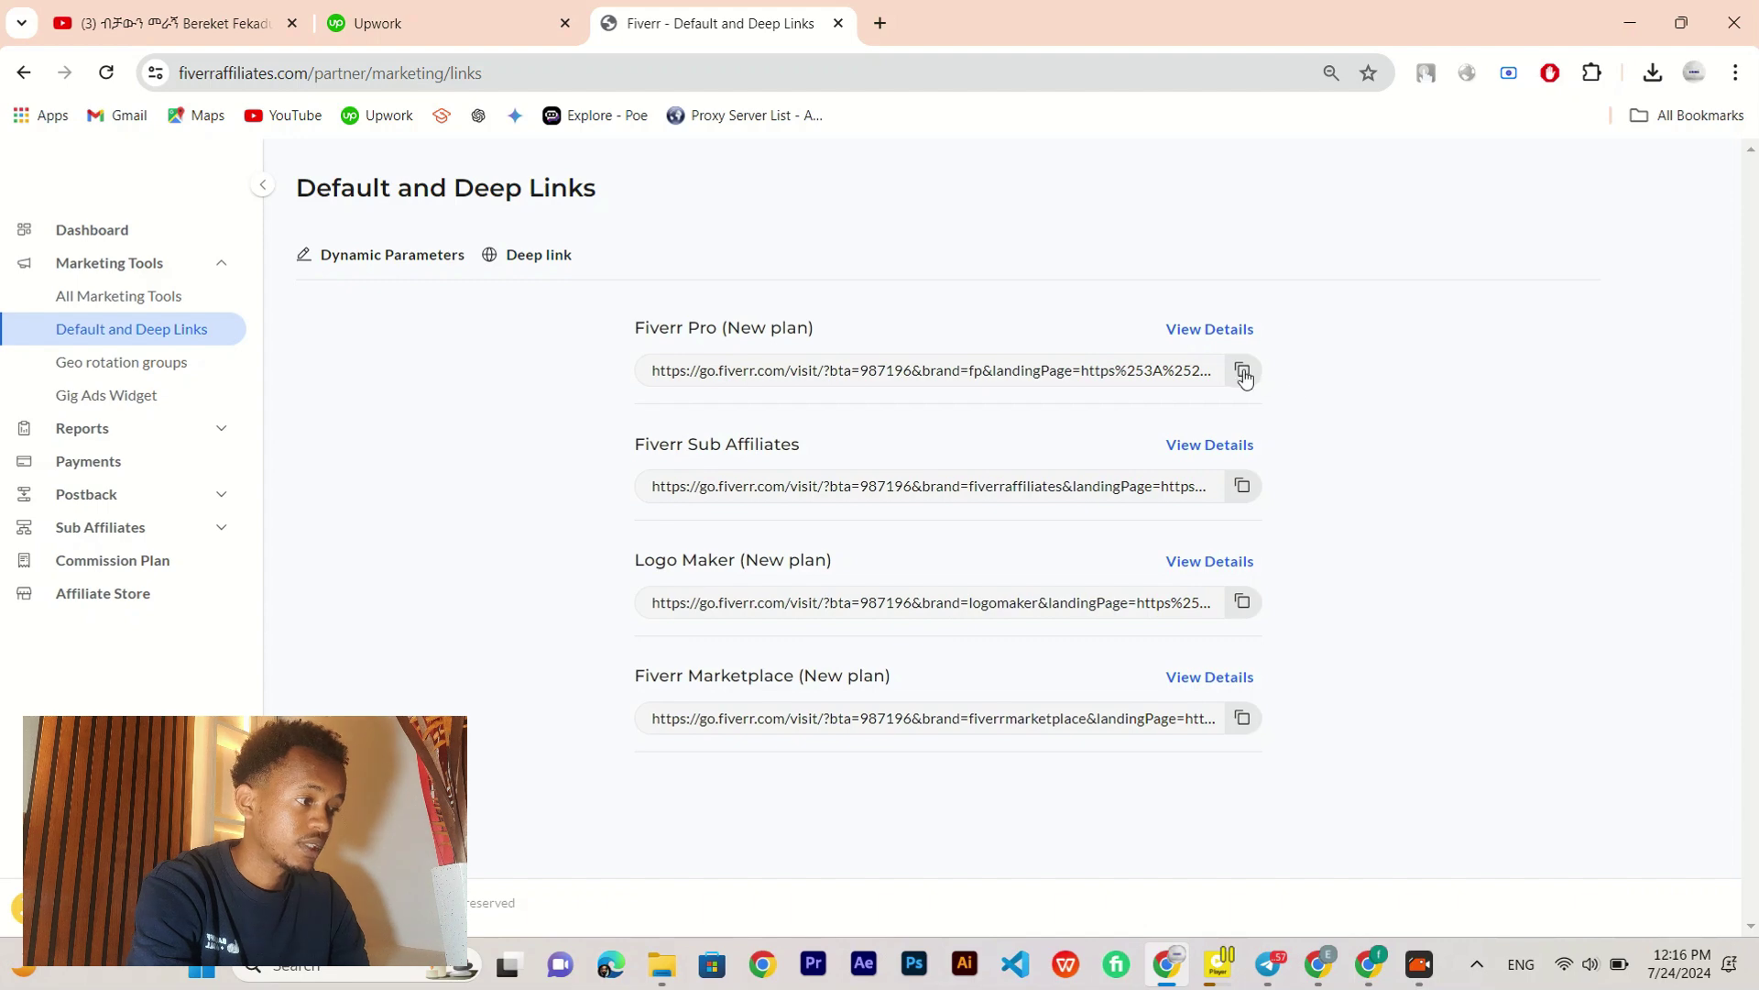
# Step: Copy the Fiverr Pro (New plan) affiliate link until 'Copied!' appears
pyautogui.moveTo(838, 328); pyautogui.dragTo(777, 306)
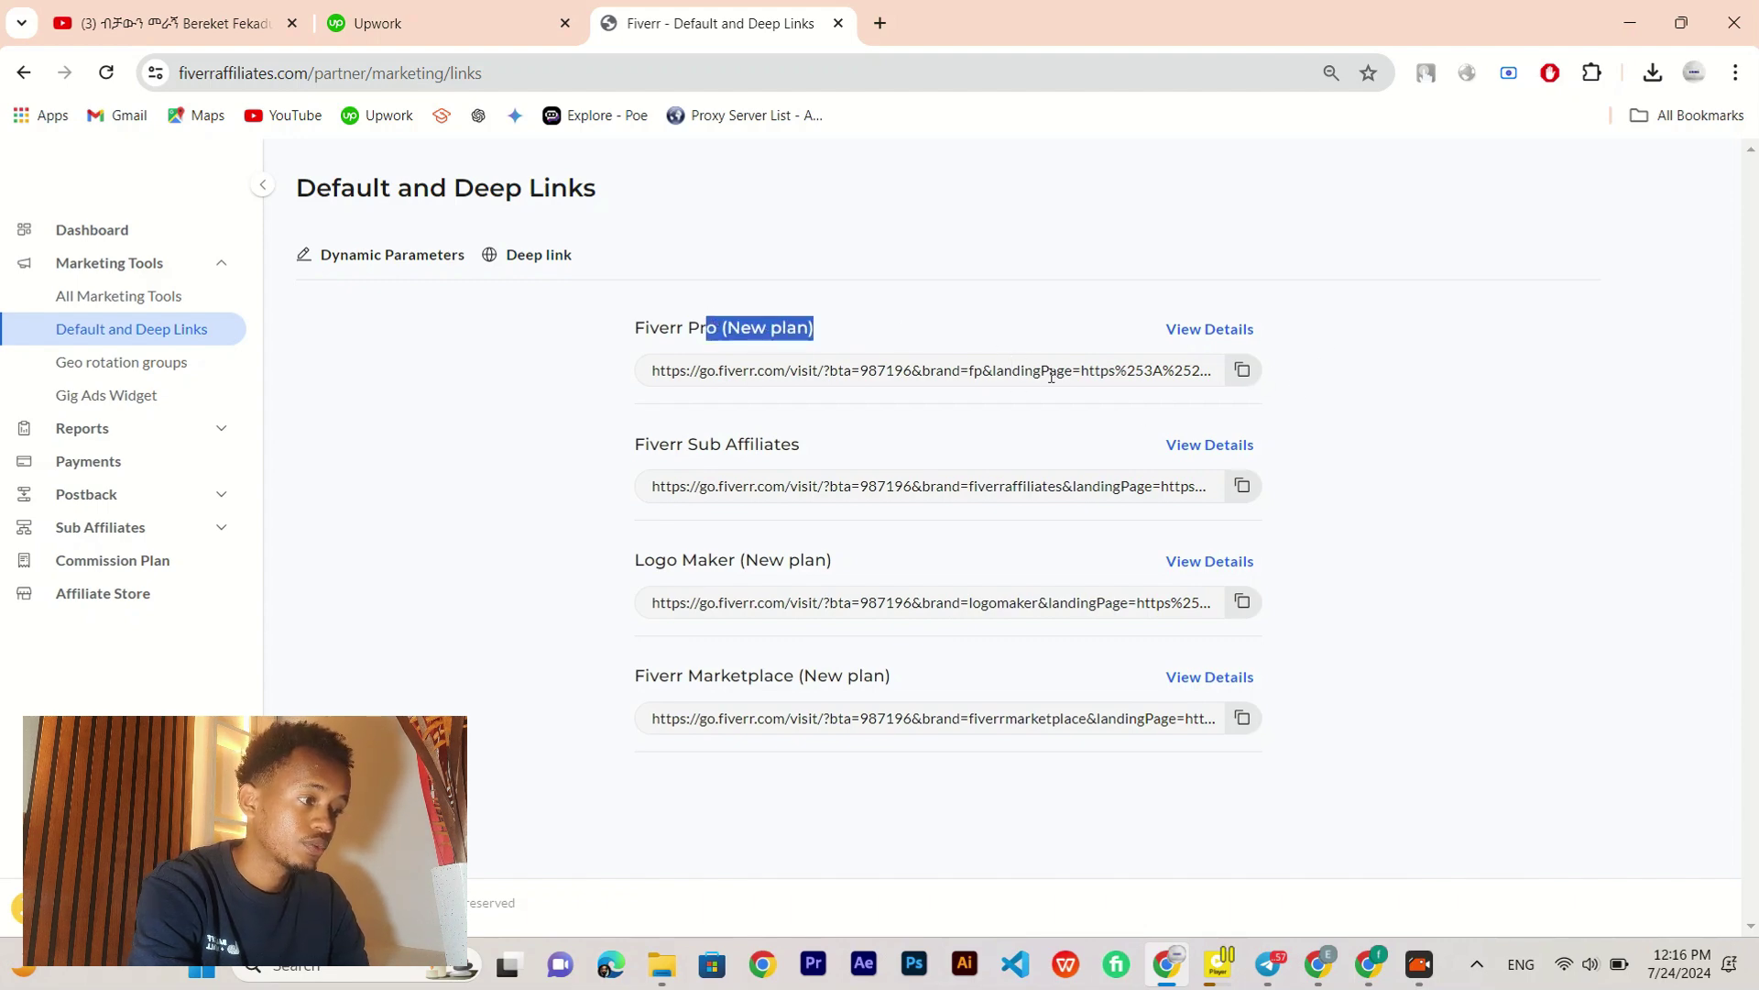
pyautogui.click(1359, 425)
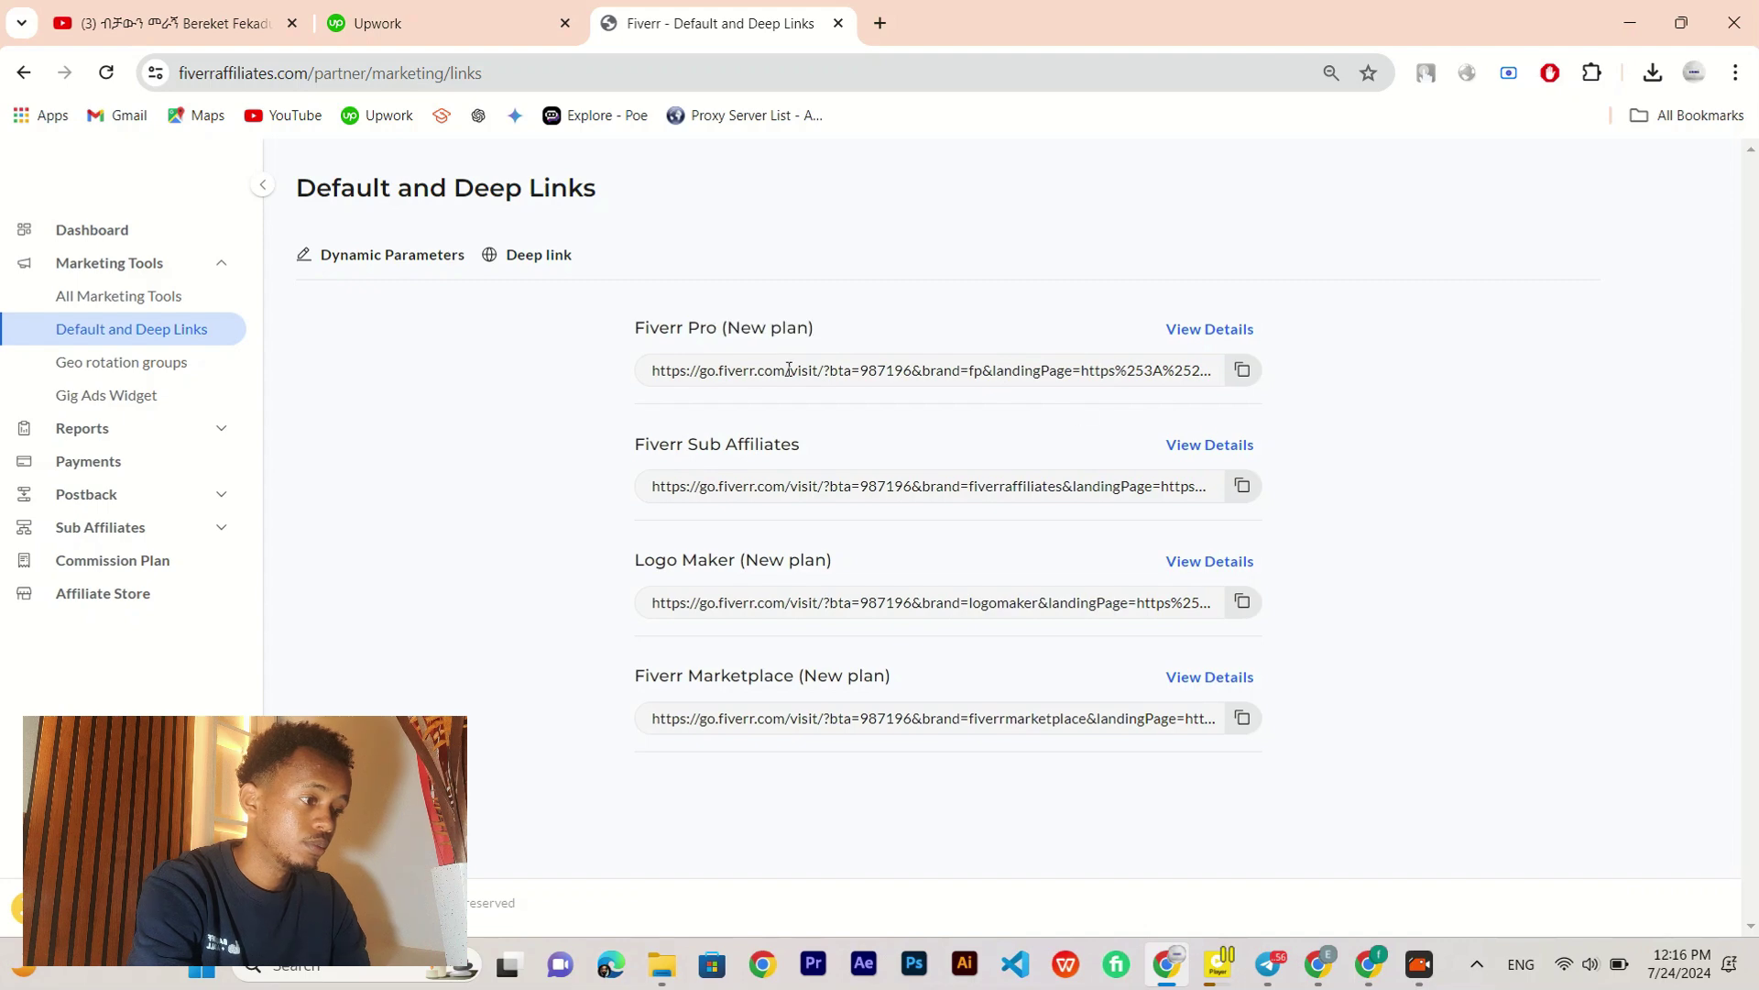
pyautogui.click(1243, 373)
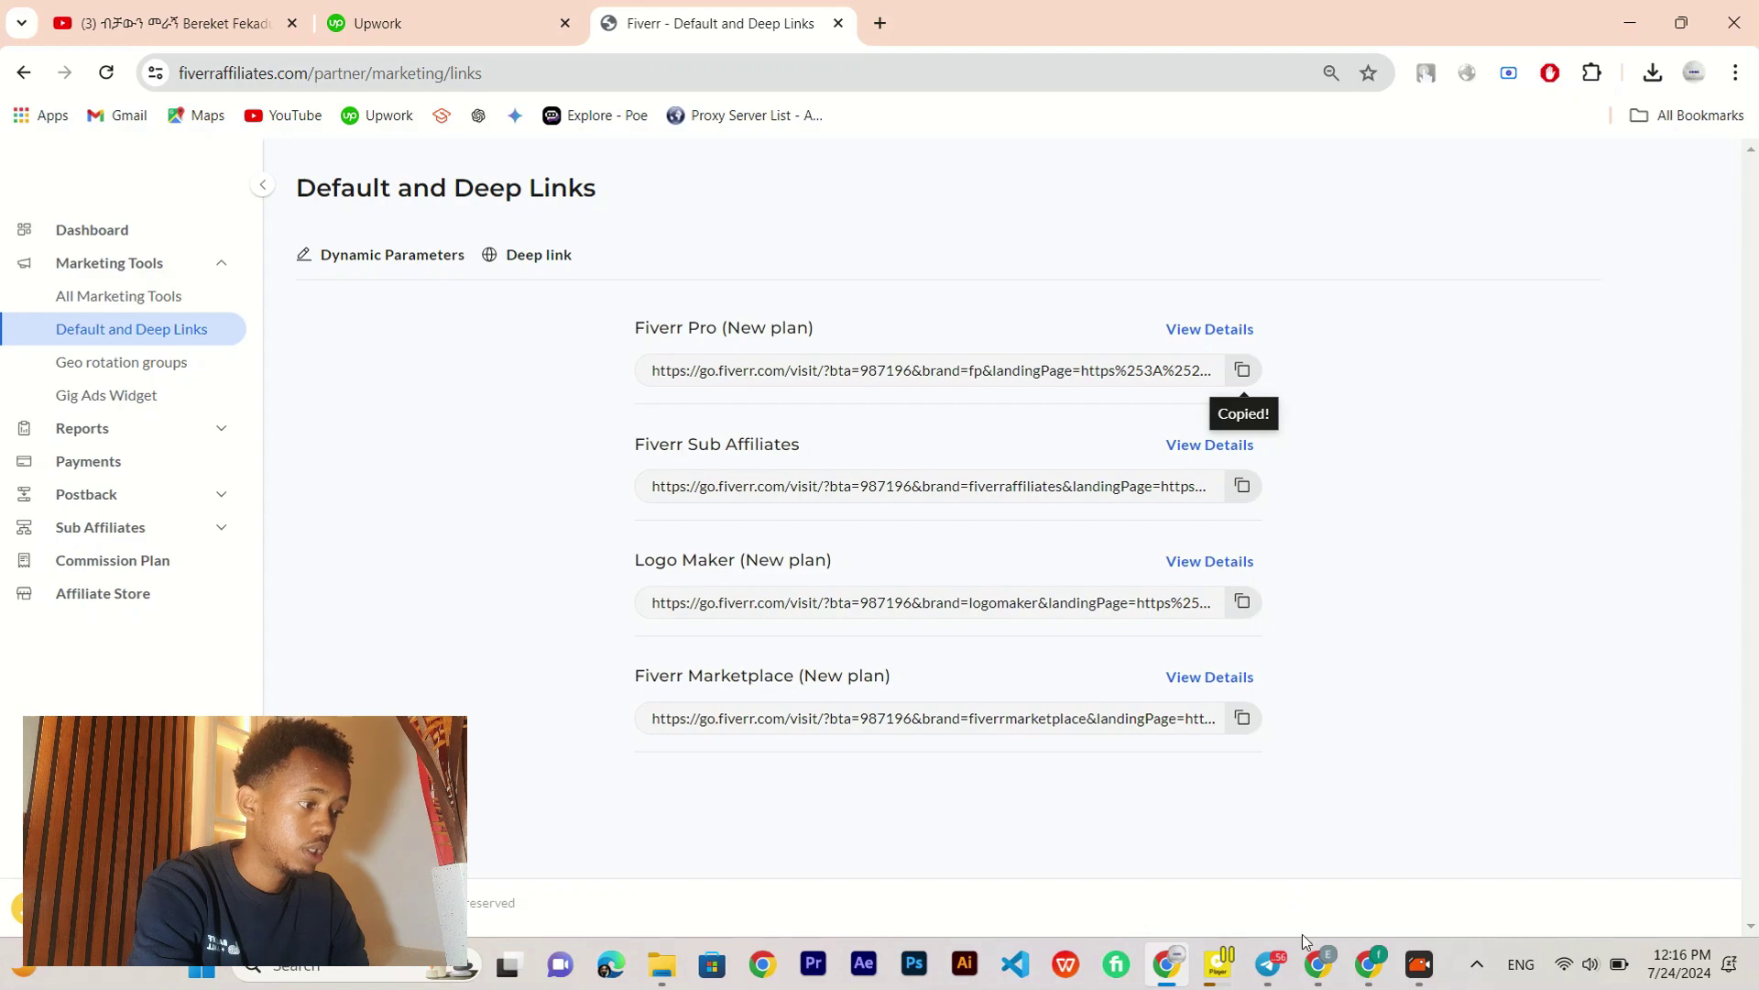
# Step: Load the copied affiliate link in a new tab to show the Avada WordPress gig page
pyautogui.moveTo(1282, 967)
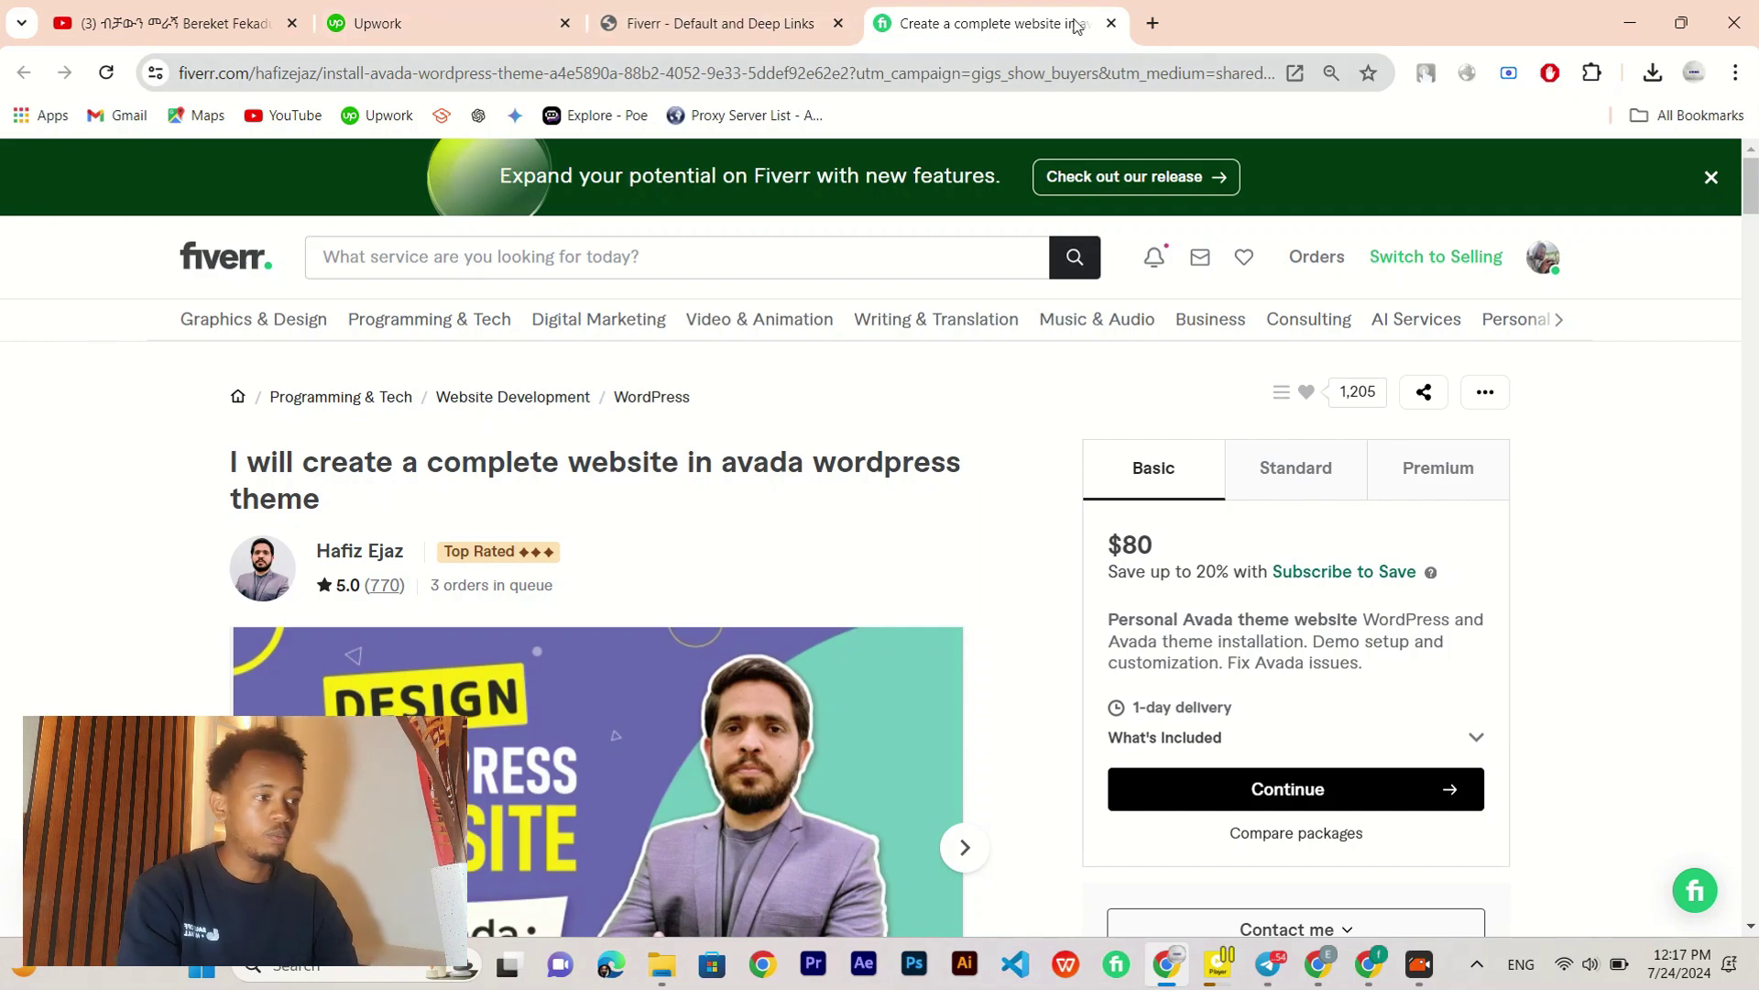
# Step: Reach the Quora home feed in a new tab through a Google search for 'quora'
pyautogui.click(1161, 25)
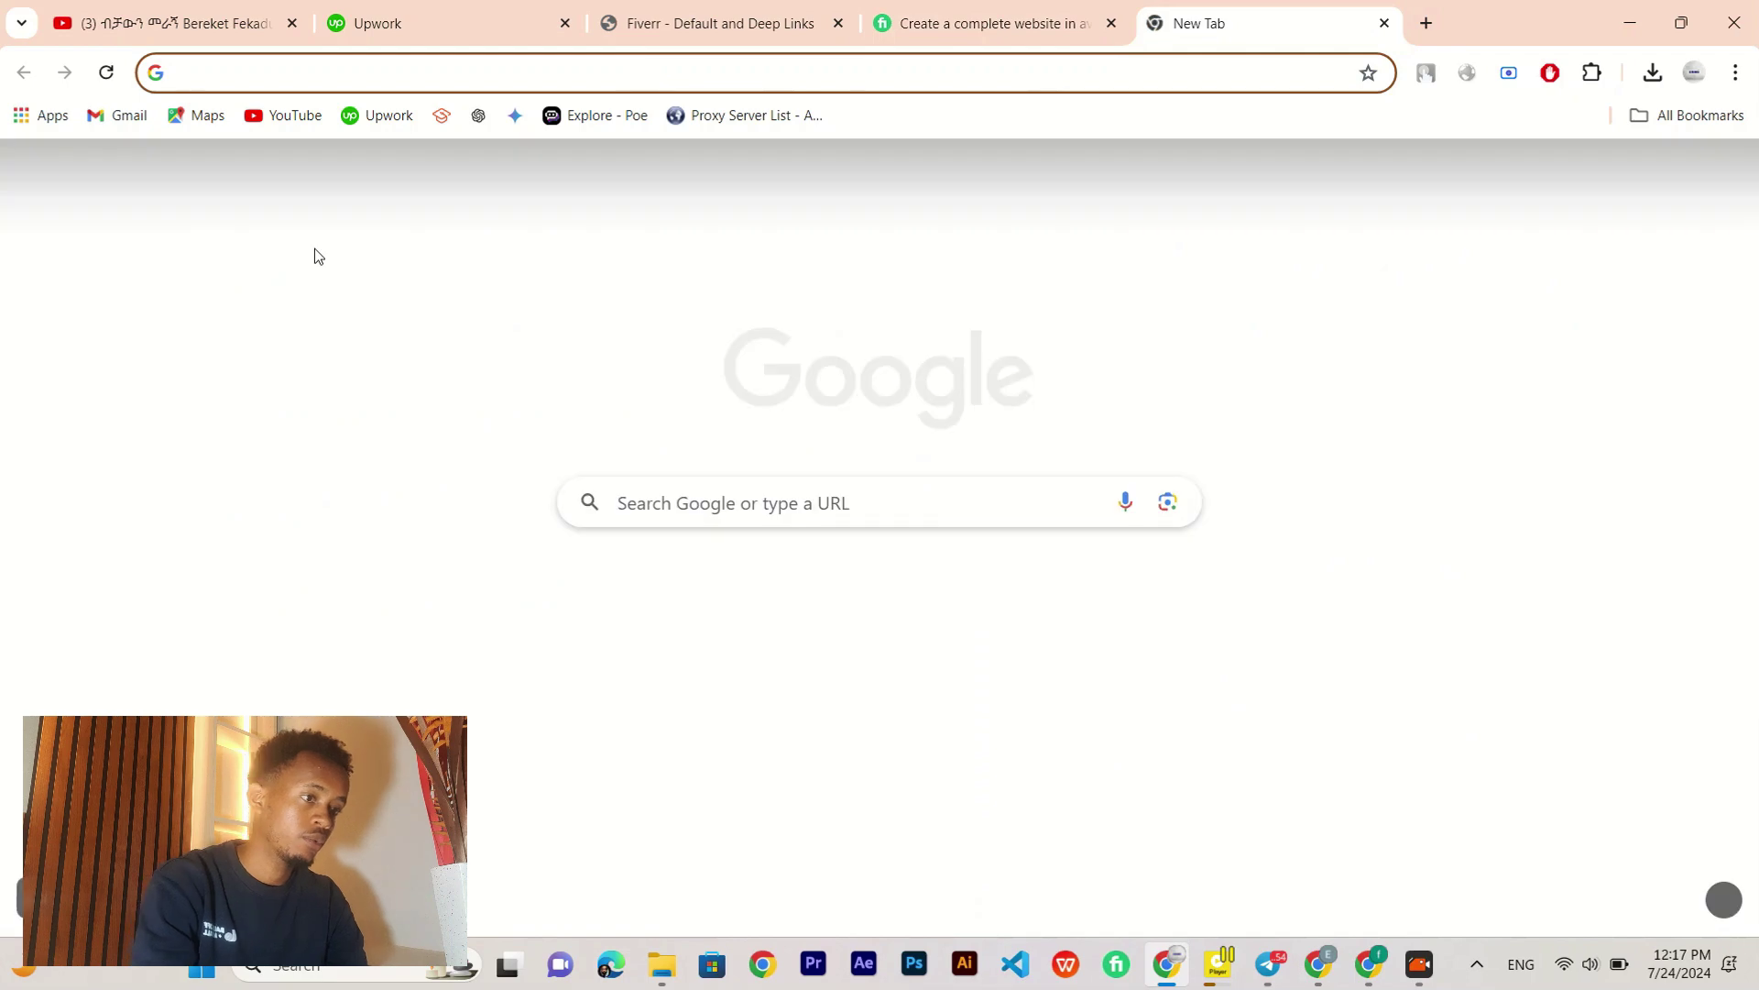
pyautogui.write('qua')
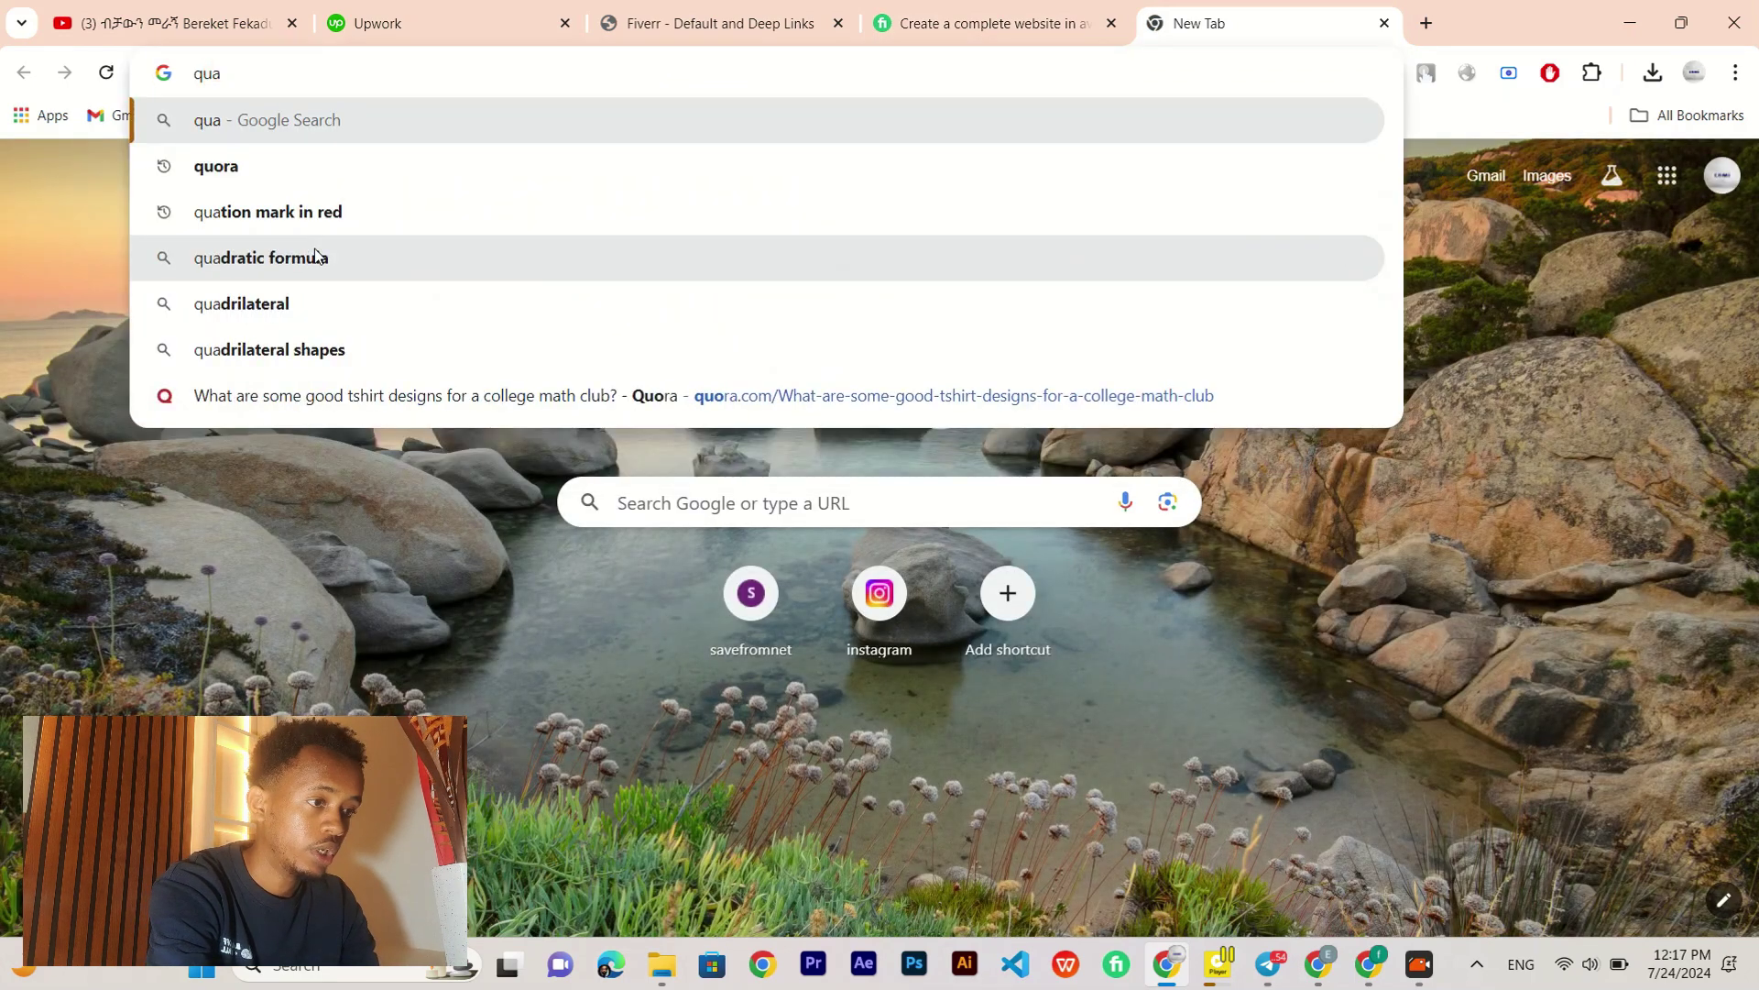
pyautogui.click(267, 209)
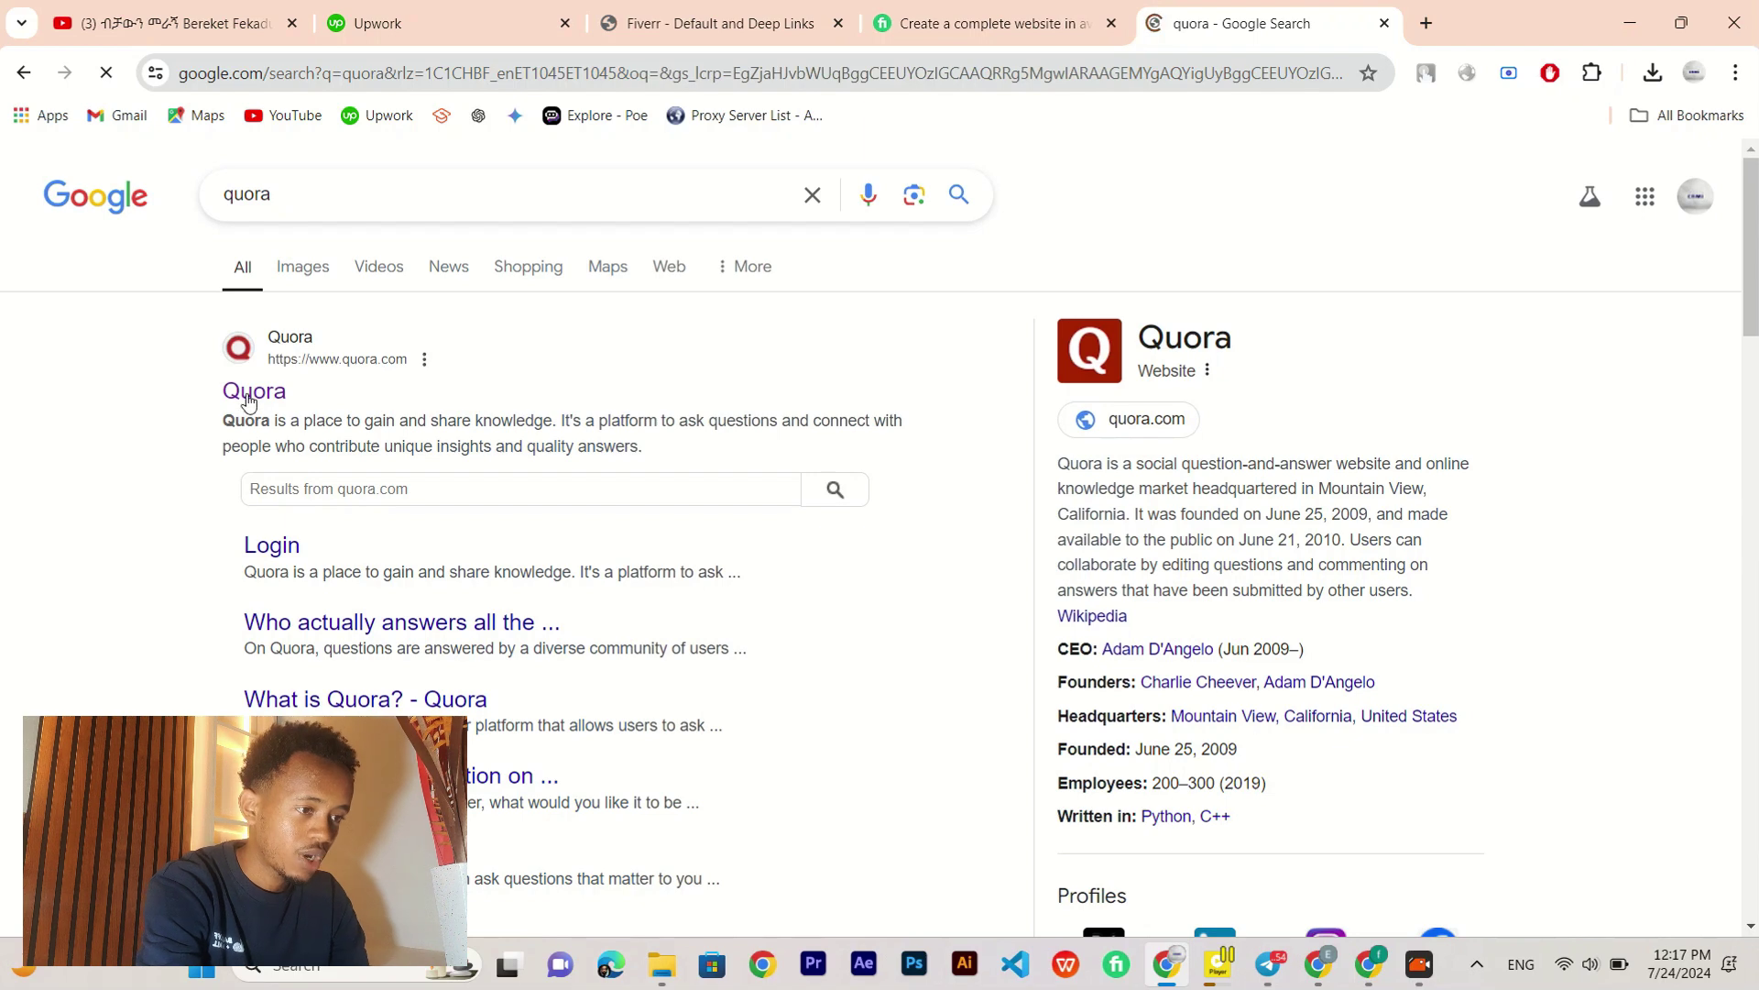
pyautogui.click(247, 396)
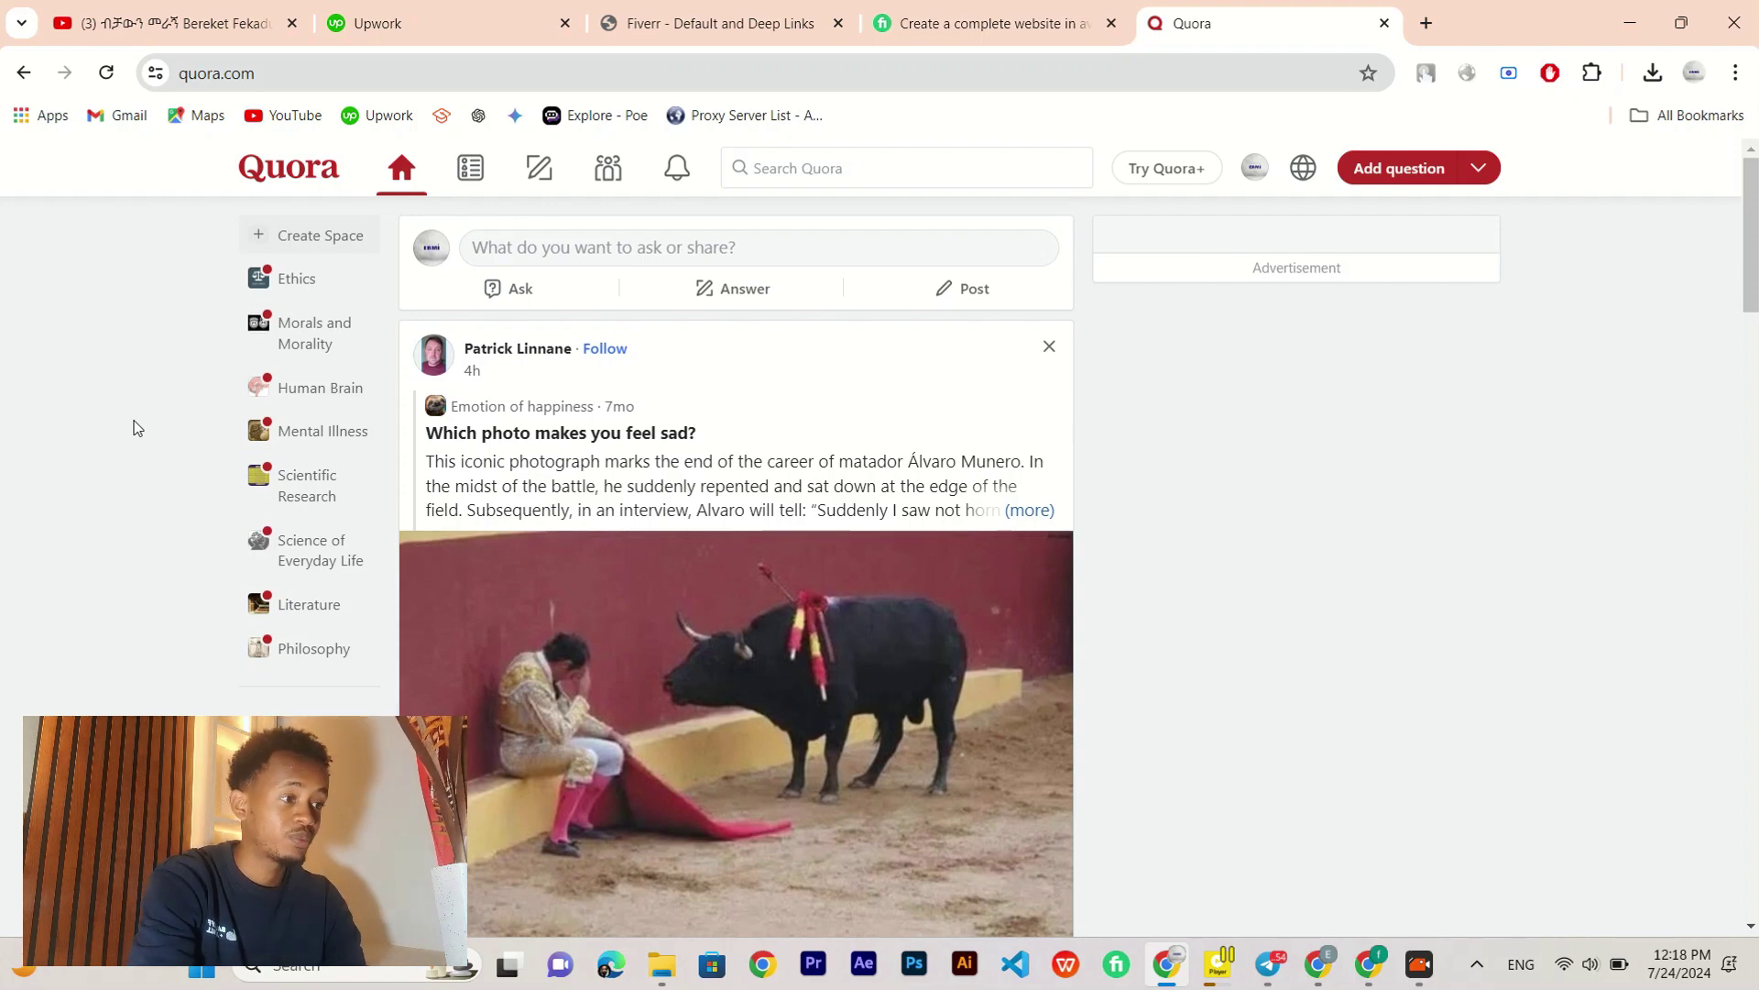
# Step: Search Quora for 'web development'
pyautogui.click(777, 172)
pyautogui.write('web s')
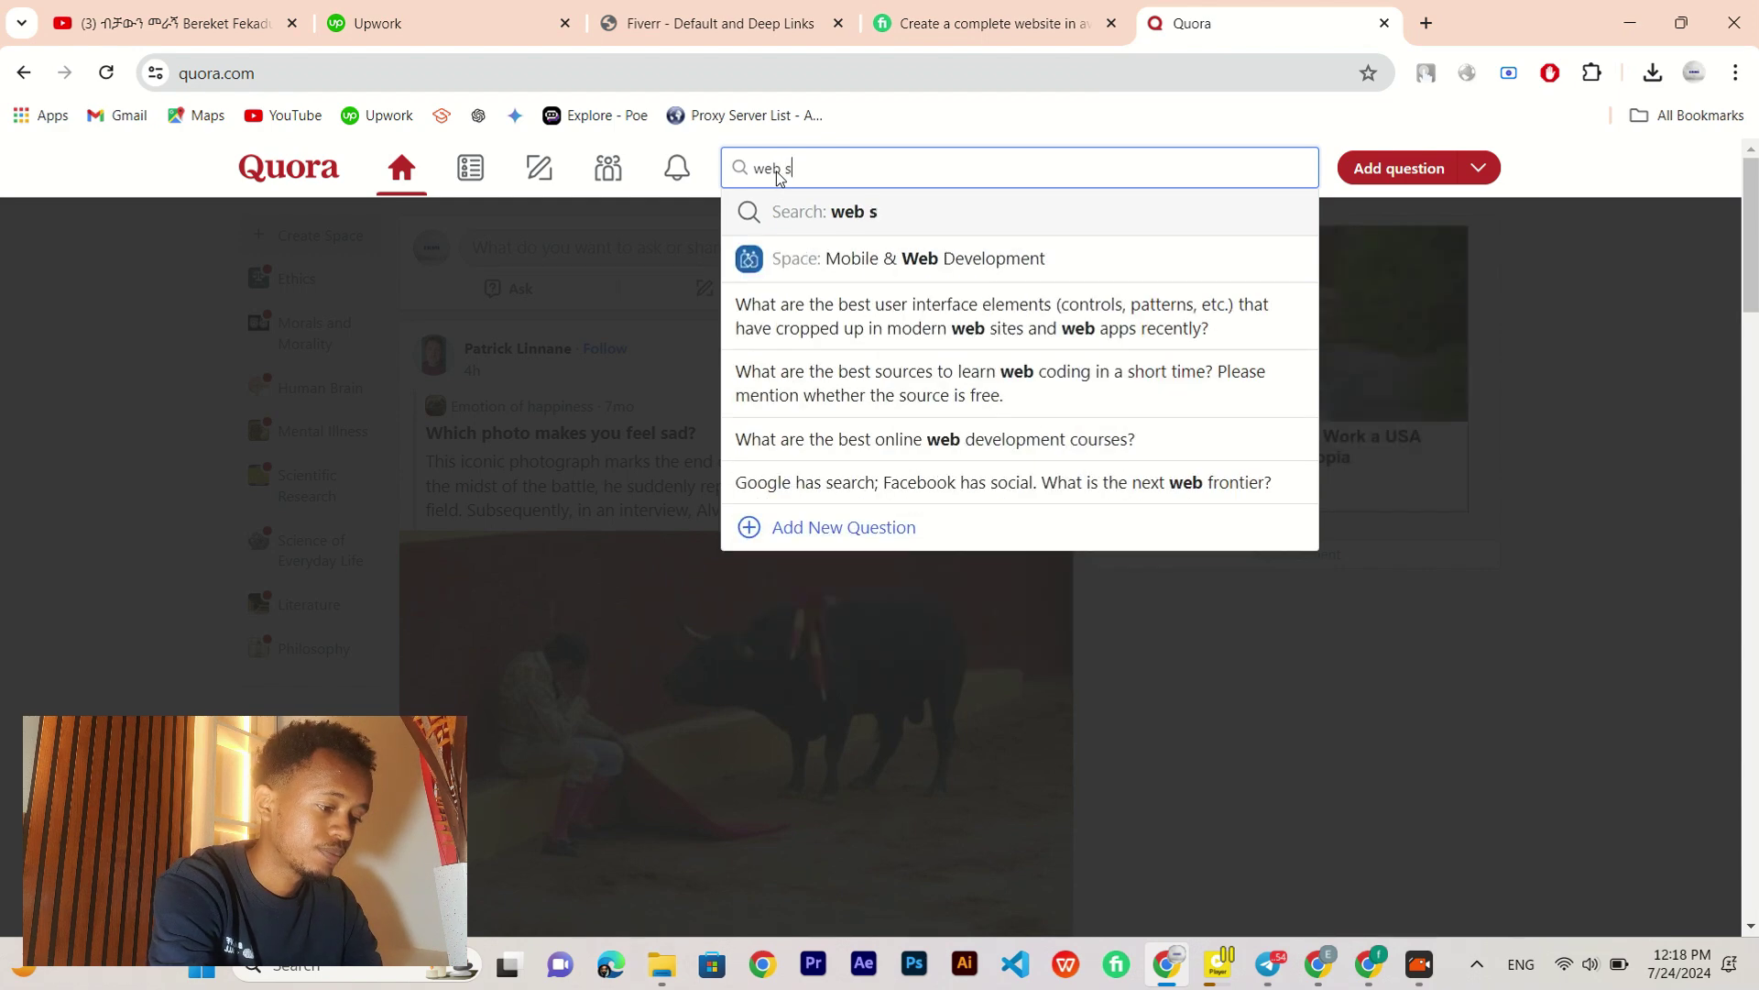
pyautogui.press('BackSpace')
pyautogui.press('BackSpace')
pyautogui.write('s')
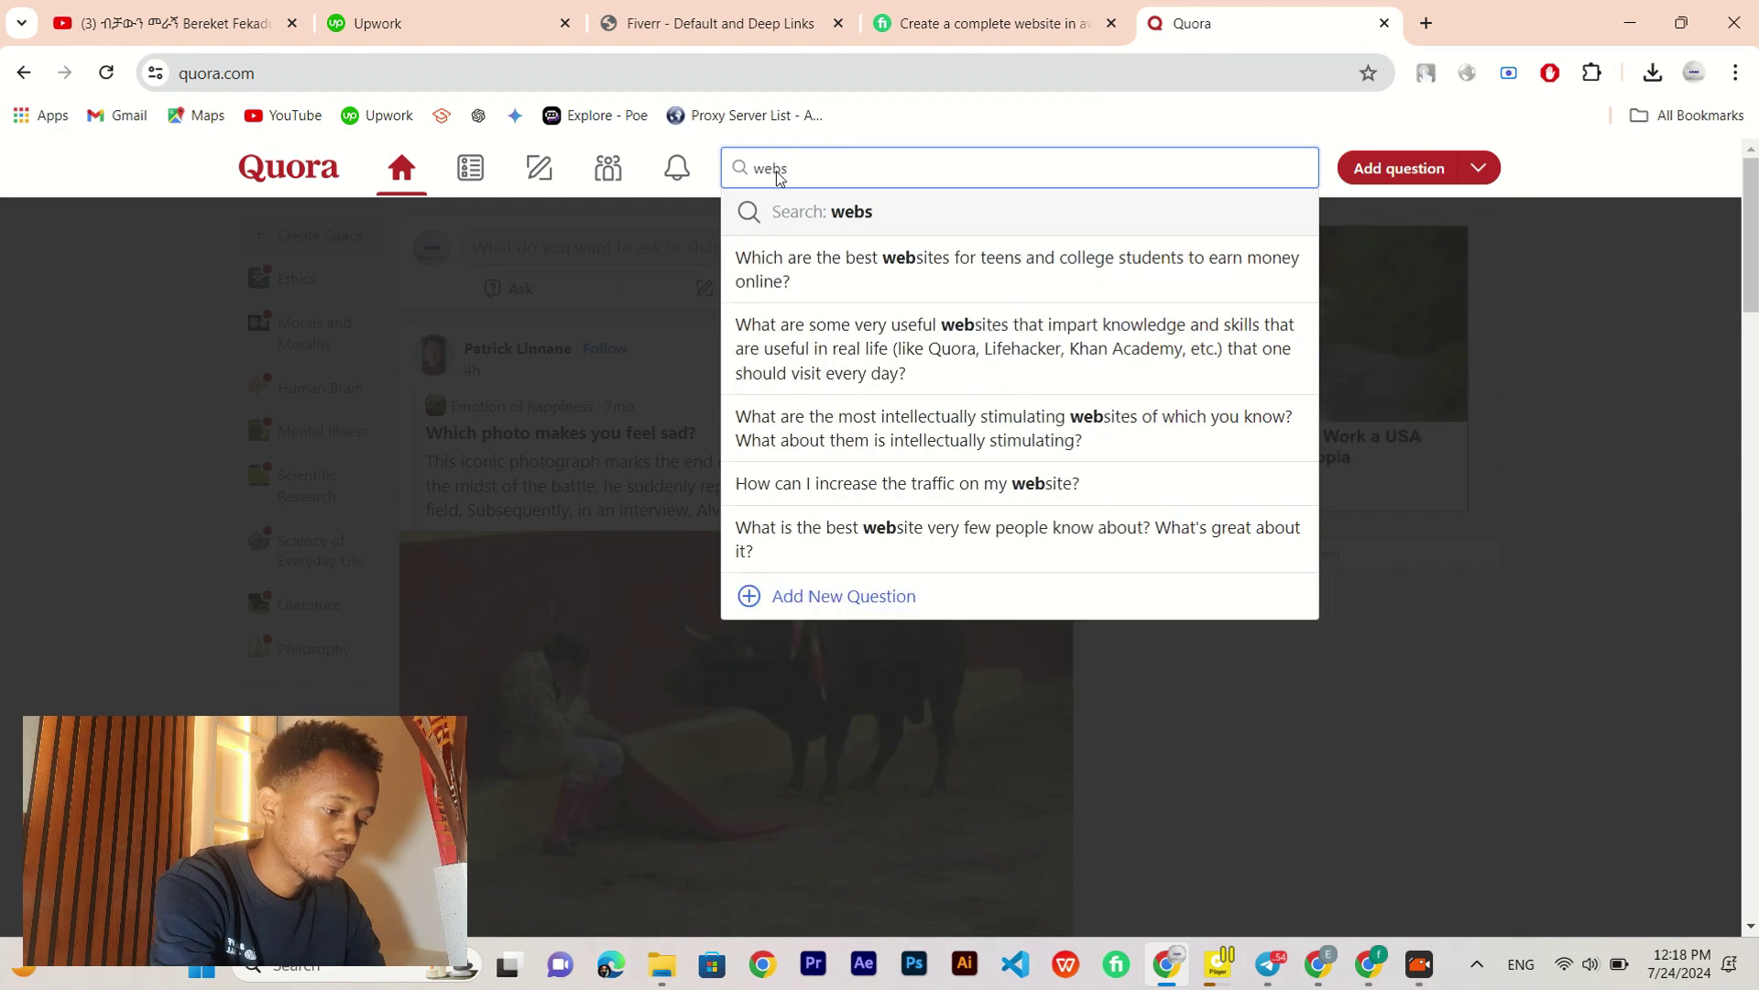
pyautogui.press('BackSpace')
pyautogui.write('deve')
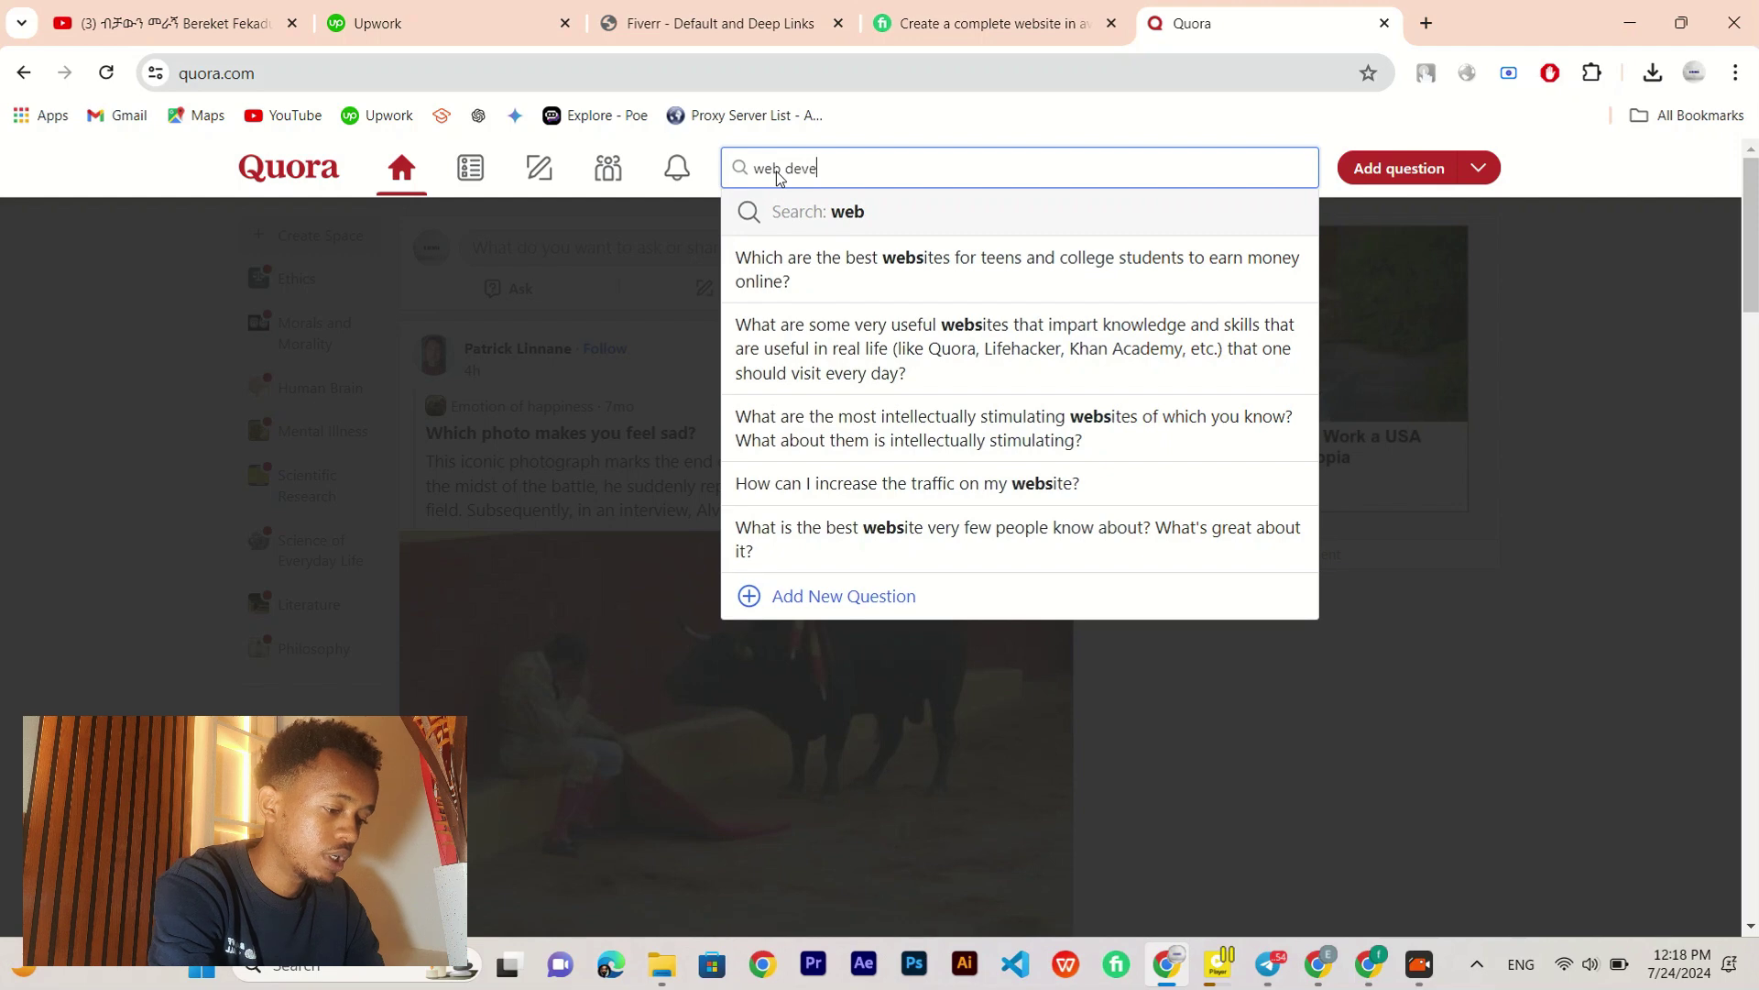
pyautogui.write('lopment')
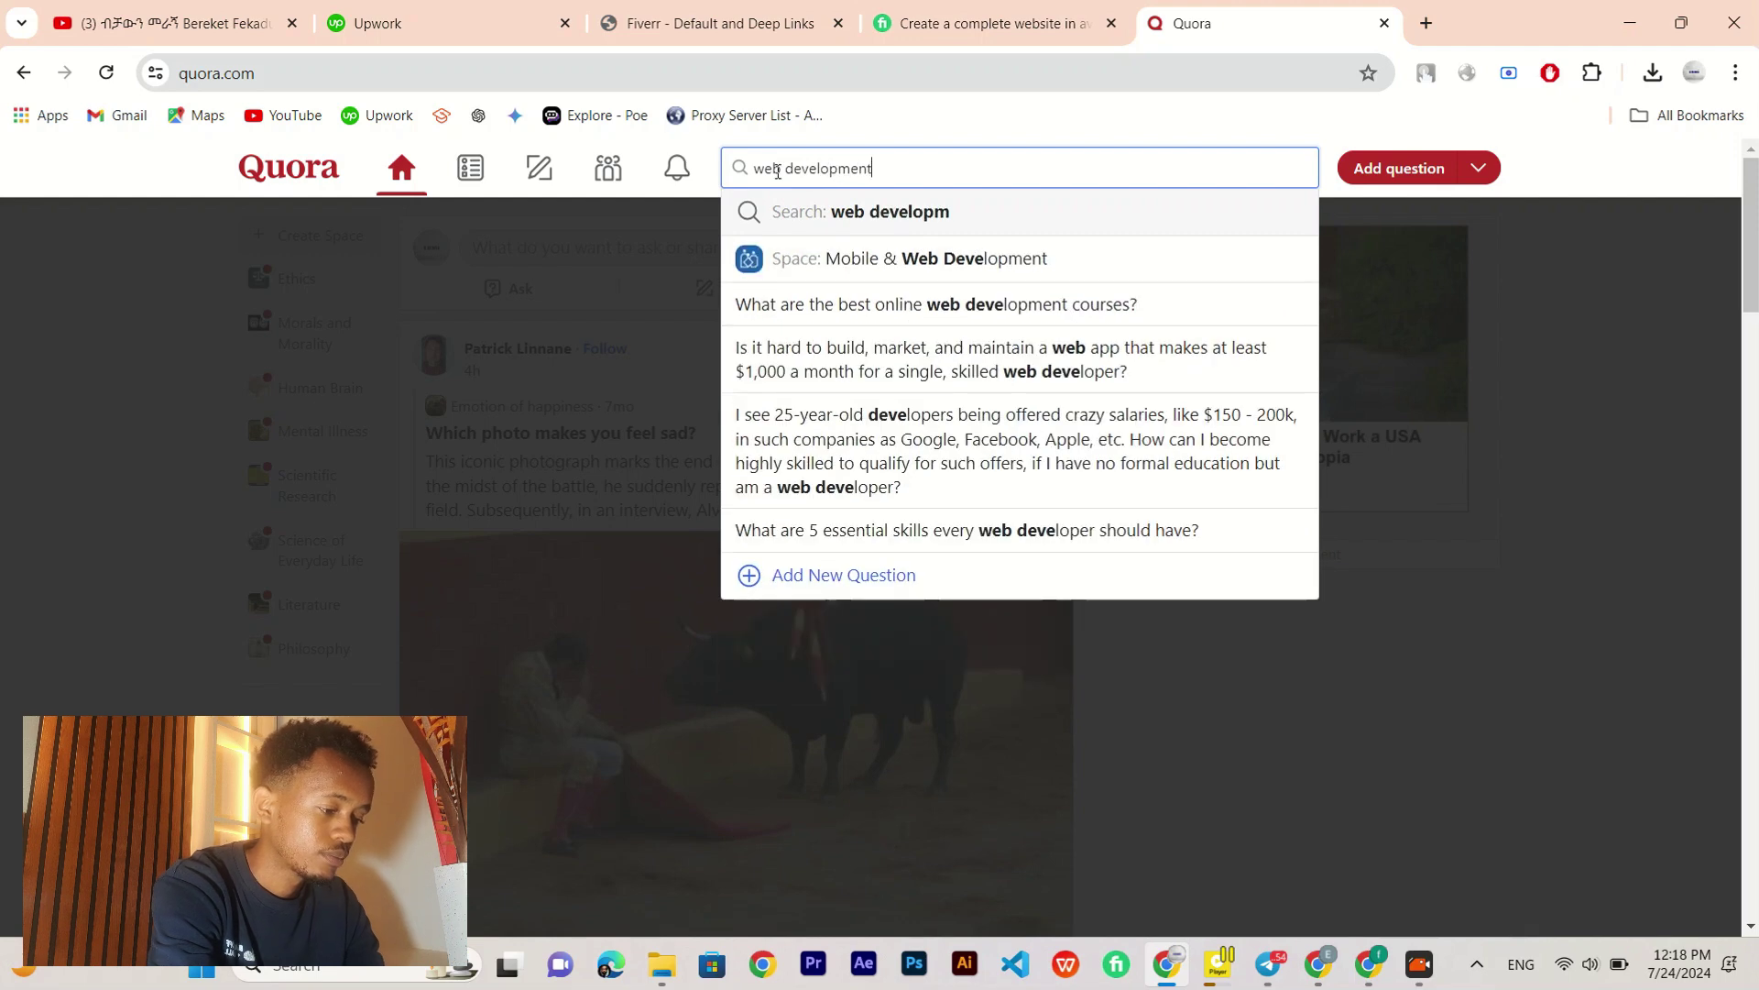
pyautogui.press('Return')
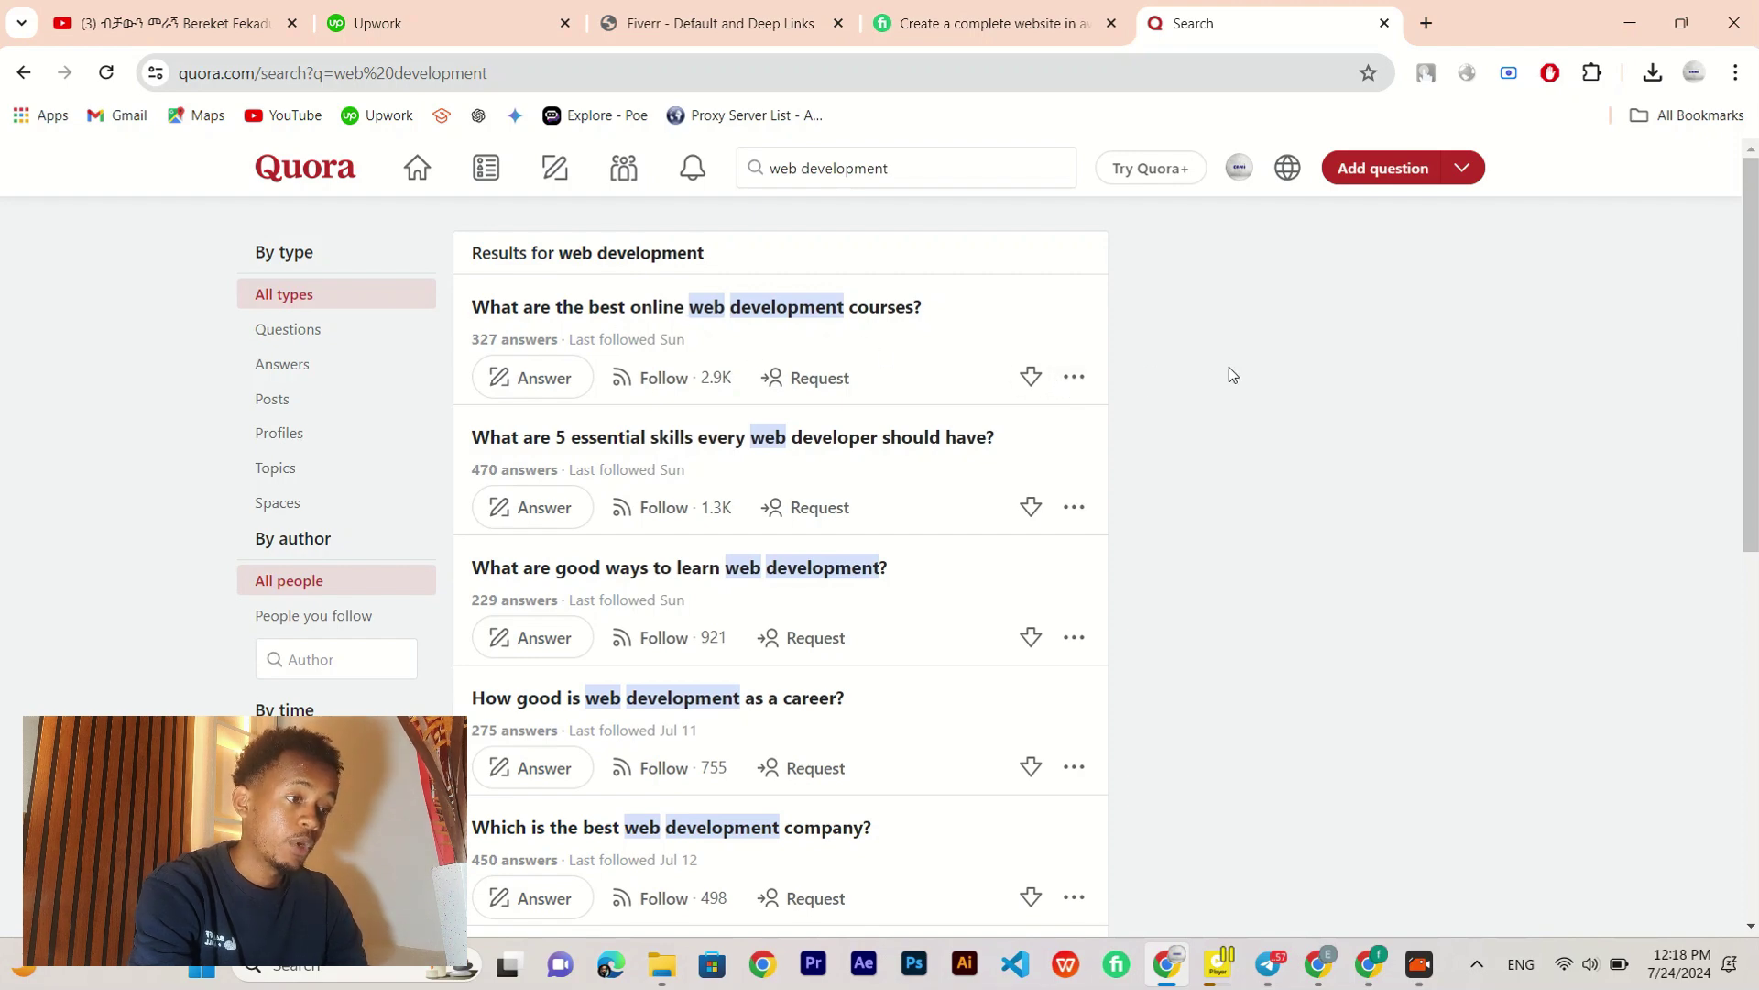
# Step: Scroll through the question results, such as 'Where can I find great website developers?'
pyautogui.scroll(-1, 1305, 361)
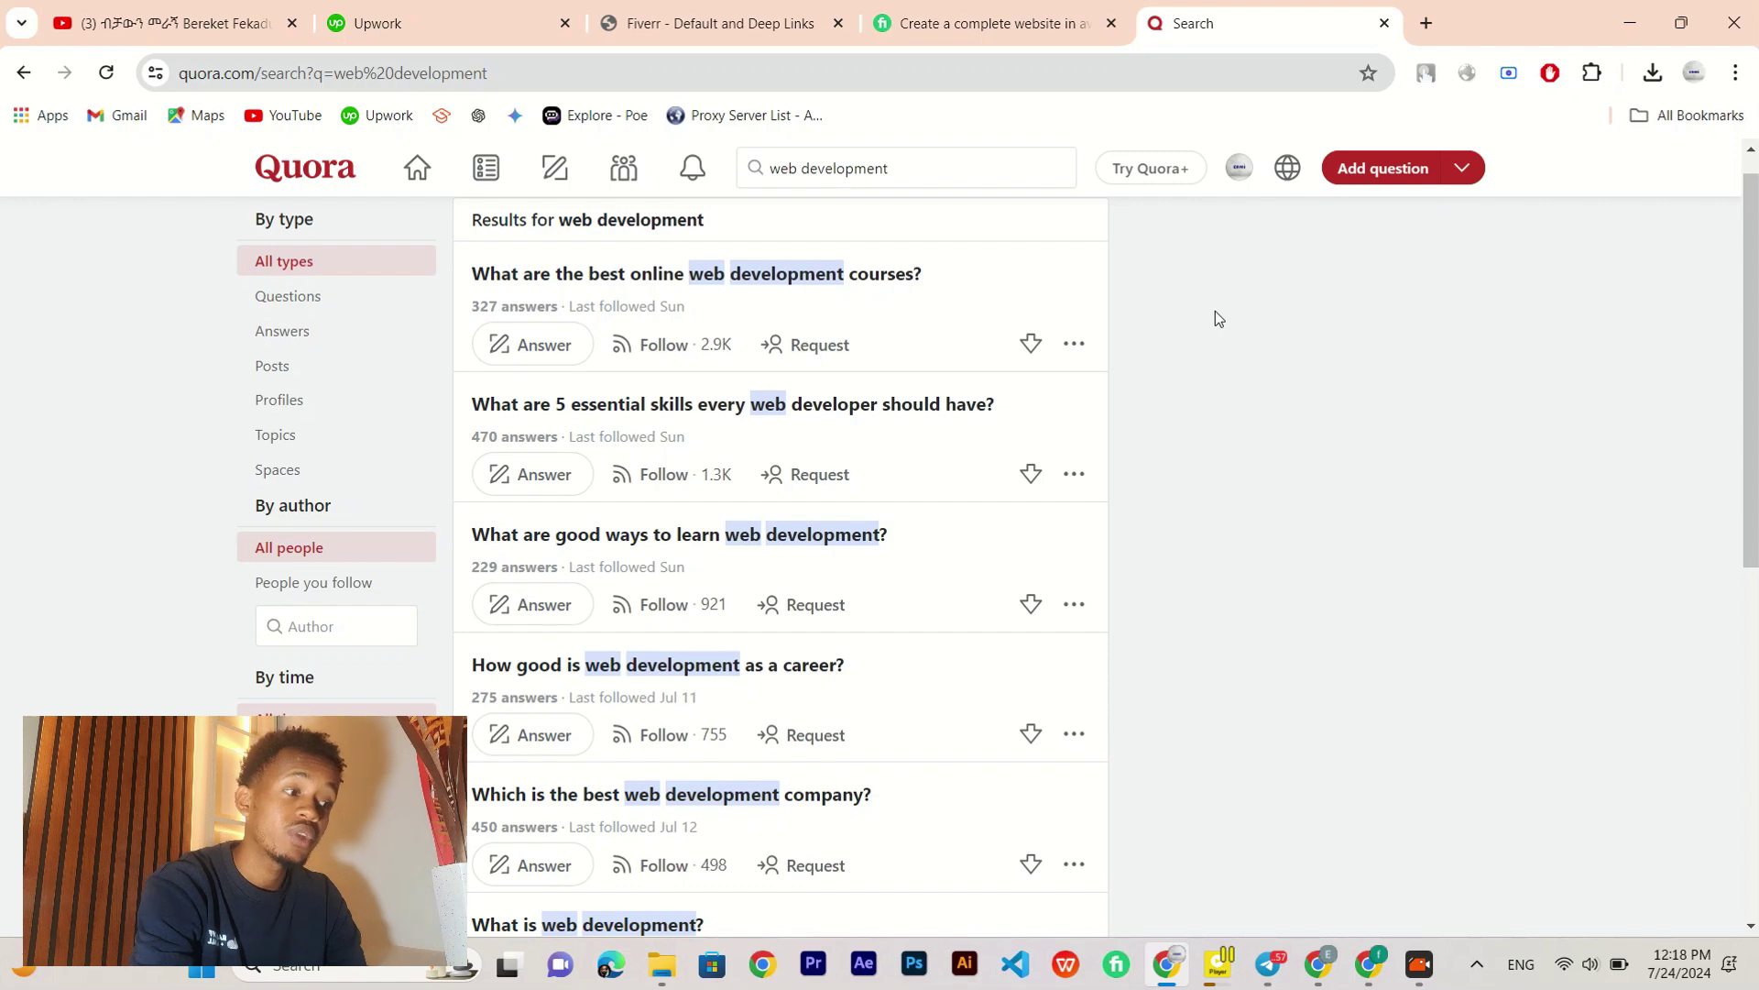
pyautogui.scroll(-1, 1217, 317)
pyautogui.scroll(-1, 1215, 318)
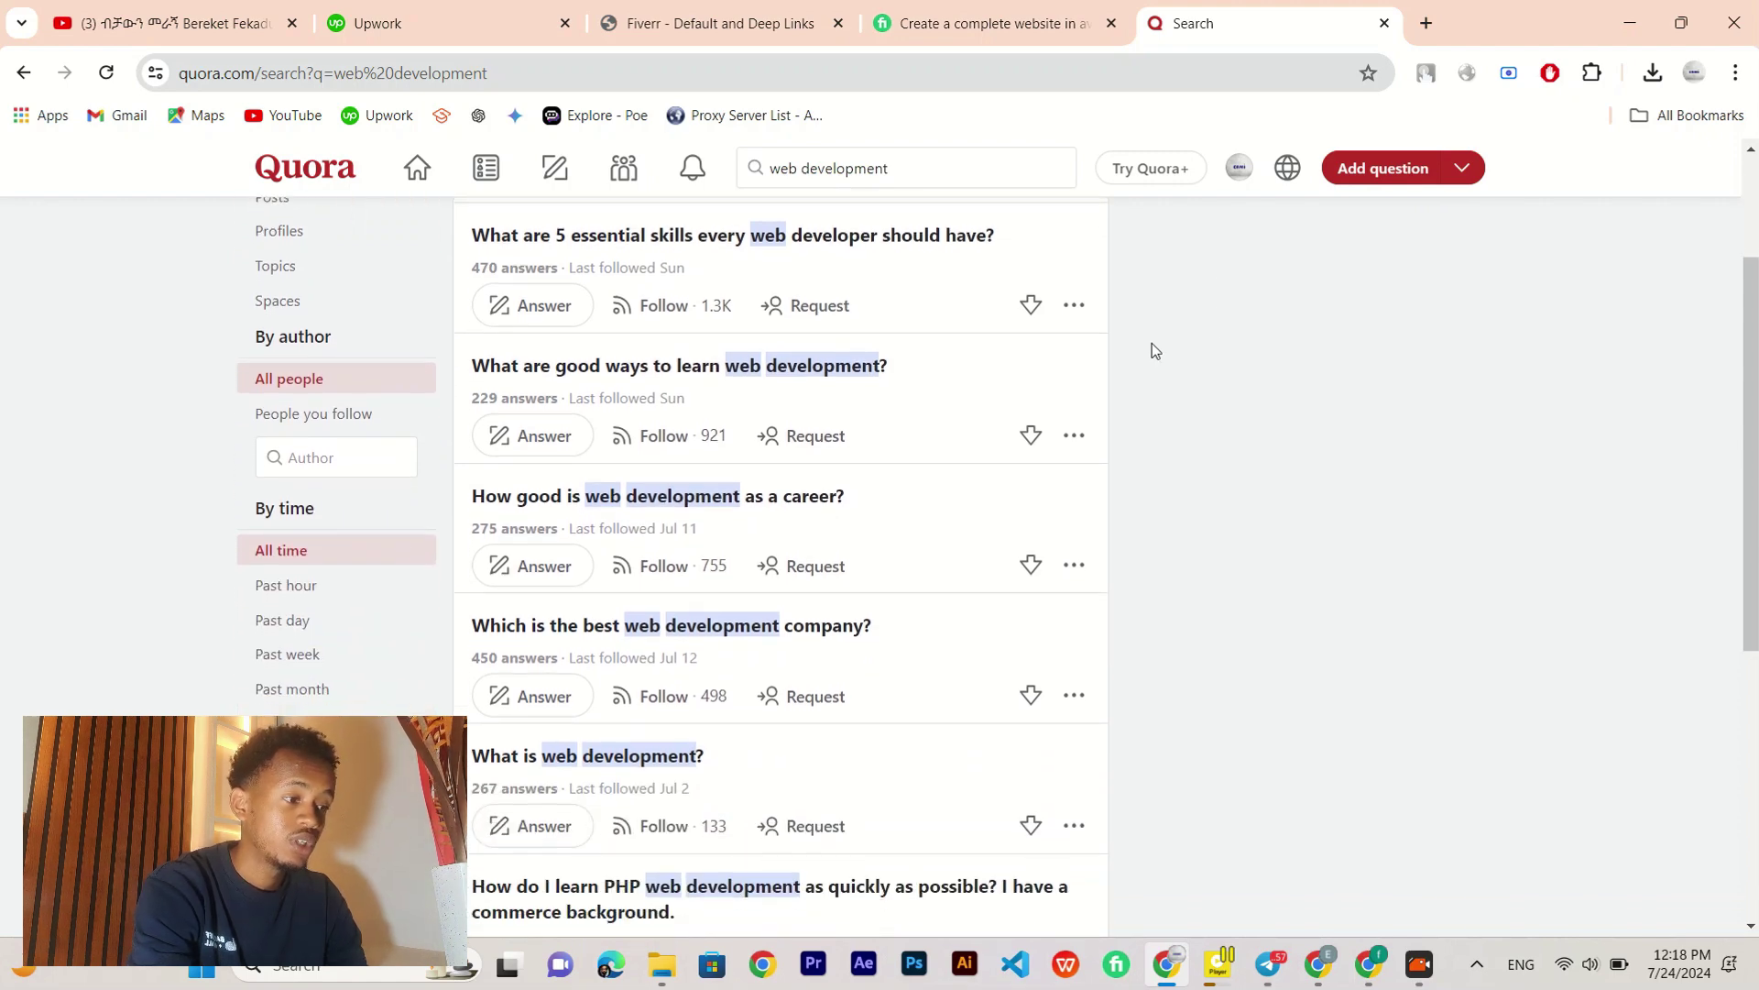
pyautogui.scroll(2, 1276, 621)
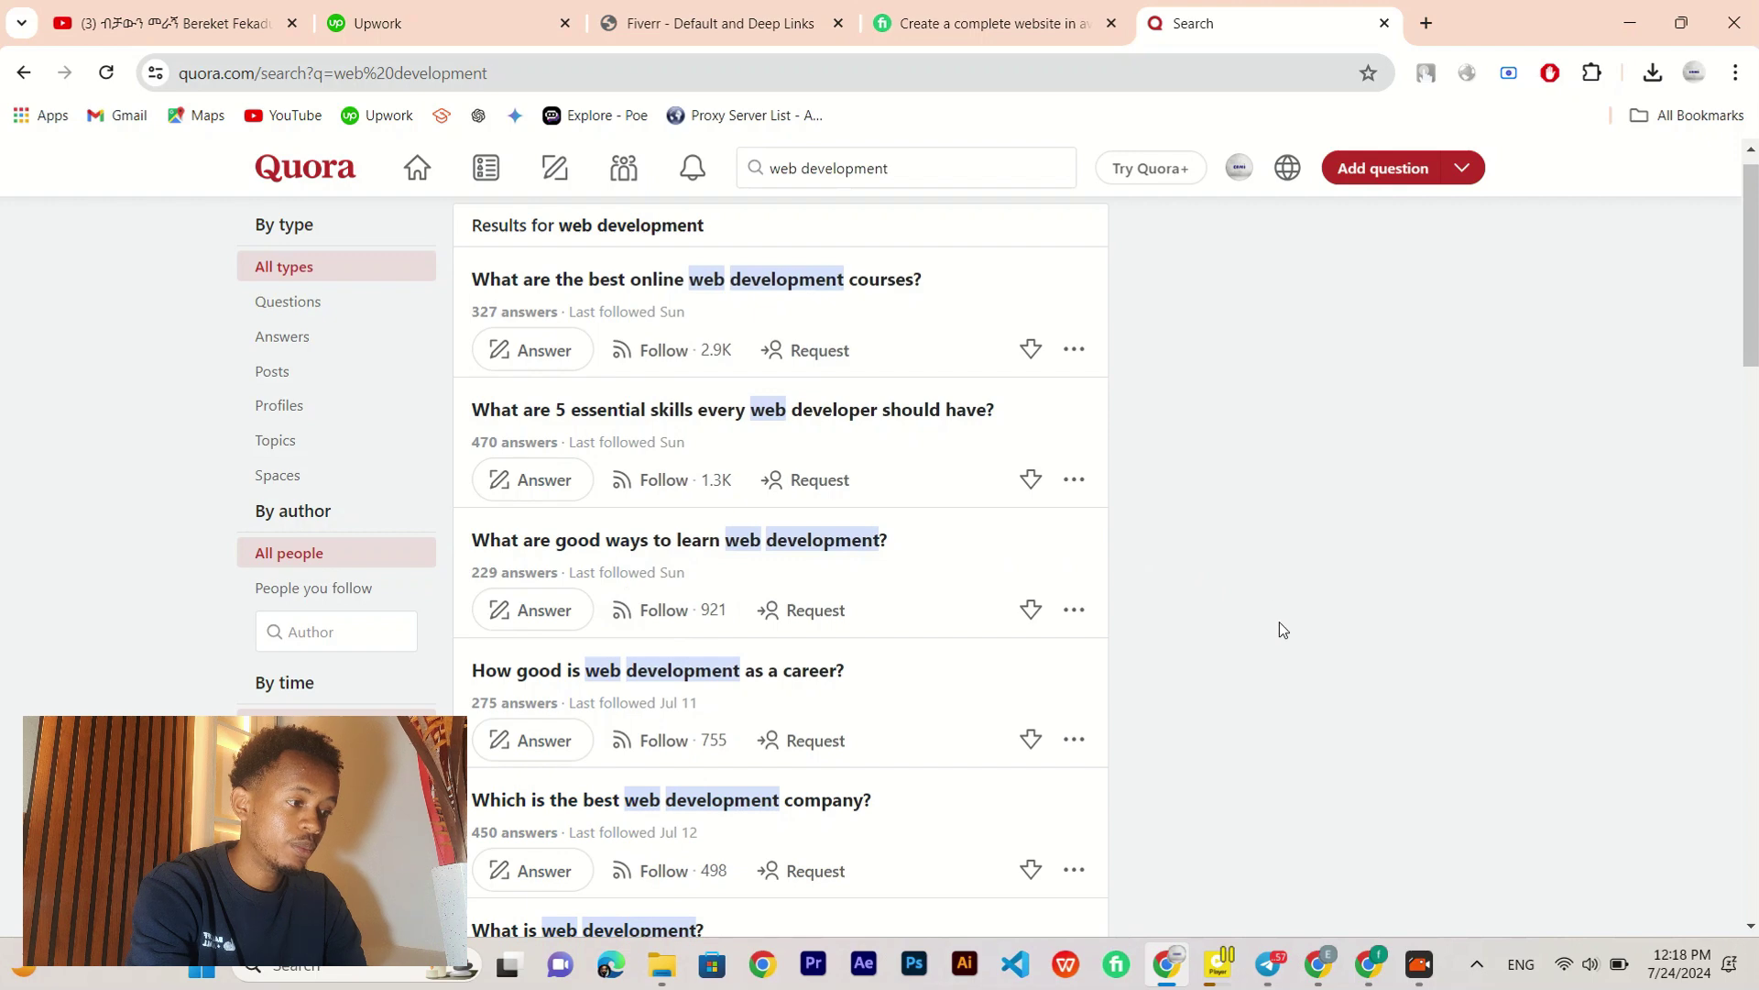
pyautogui.scroll(1, 1279, 622)
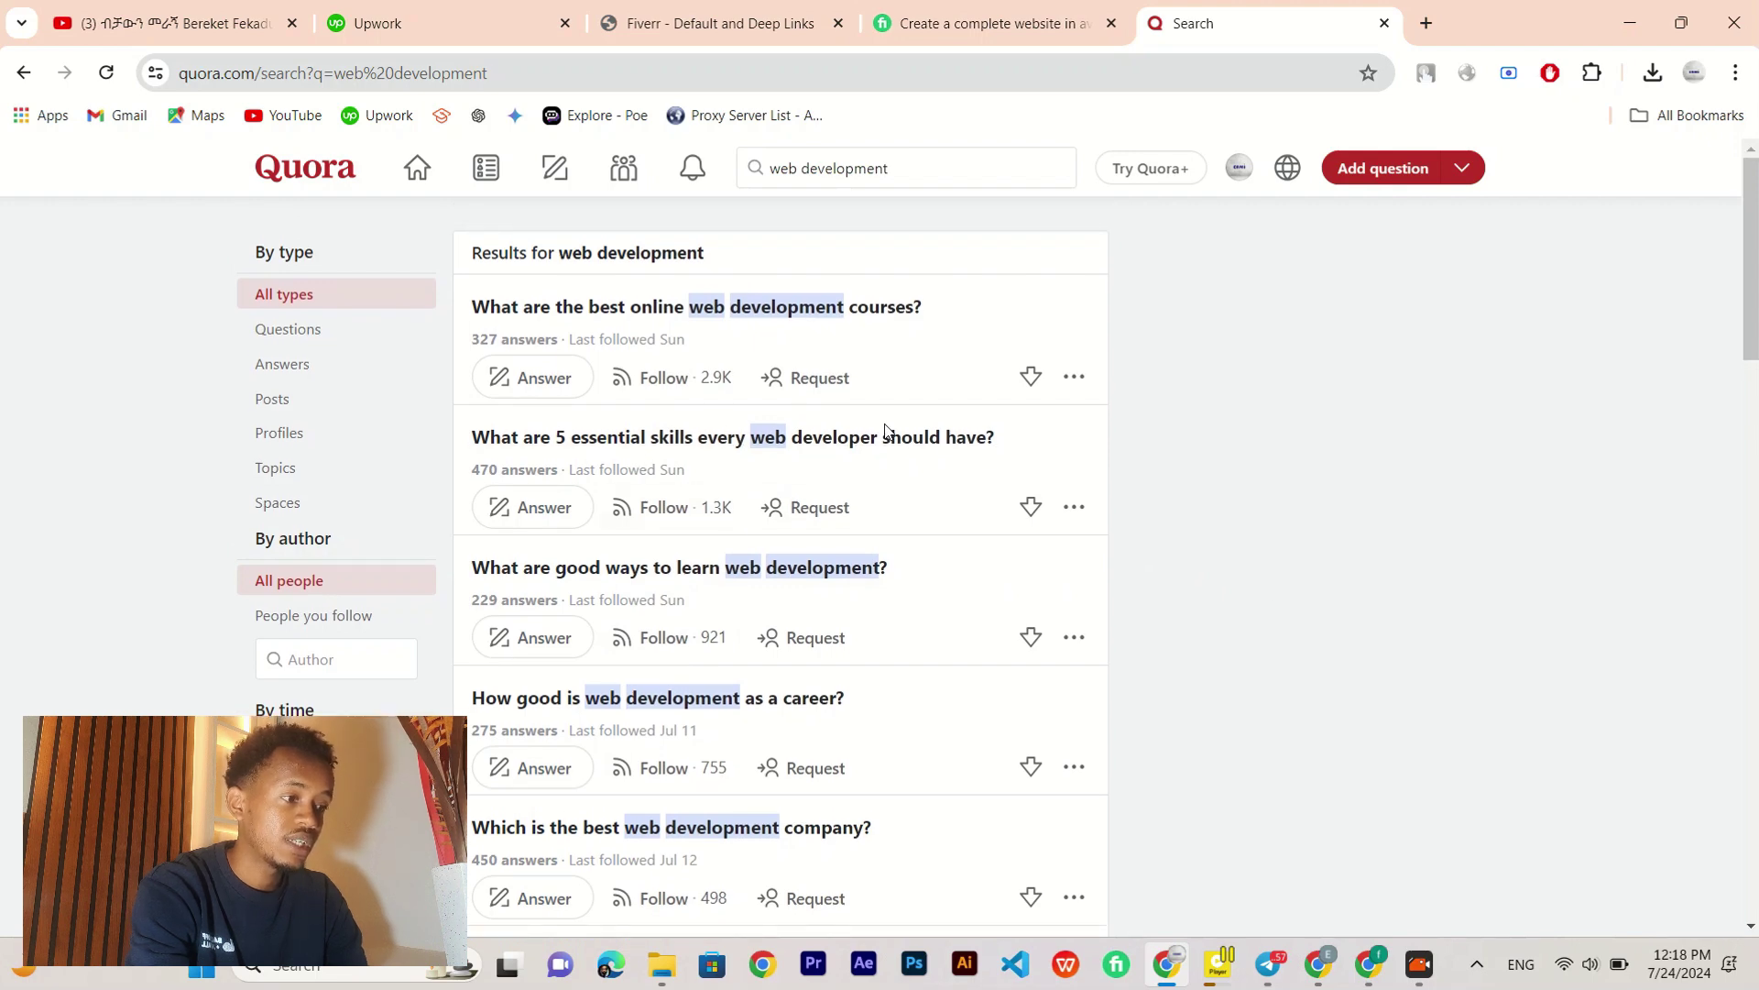
pyautogui.scroll(-4, 1250, 615)
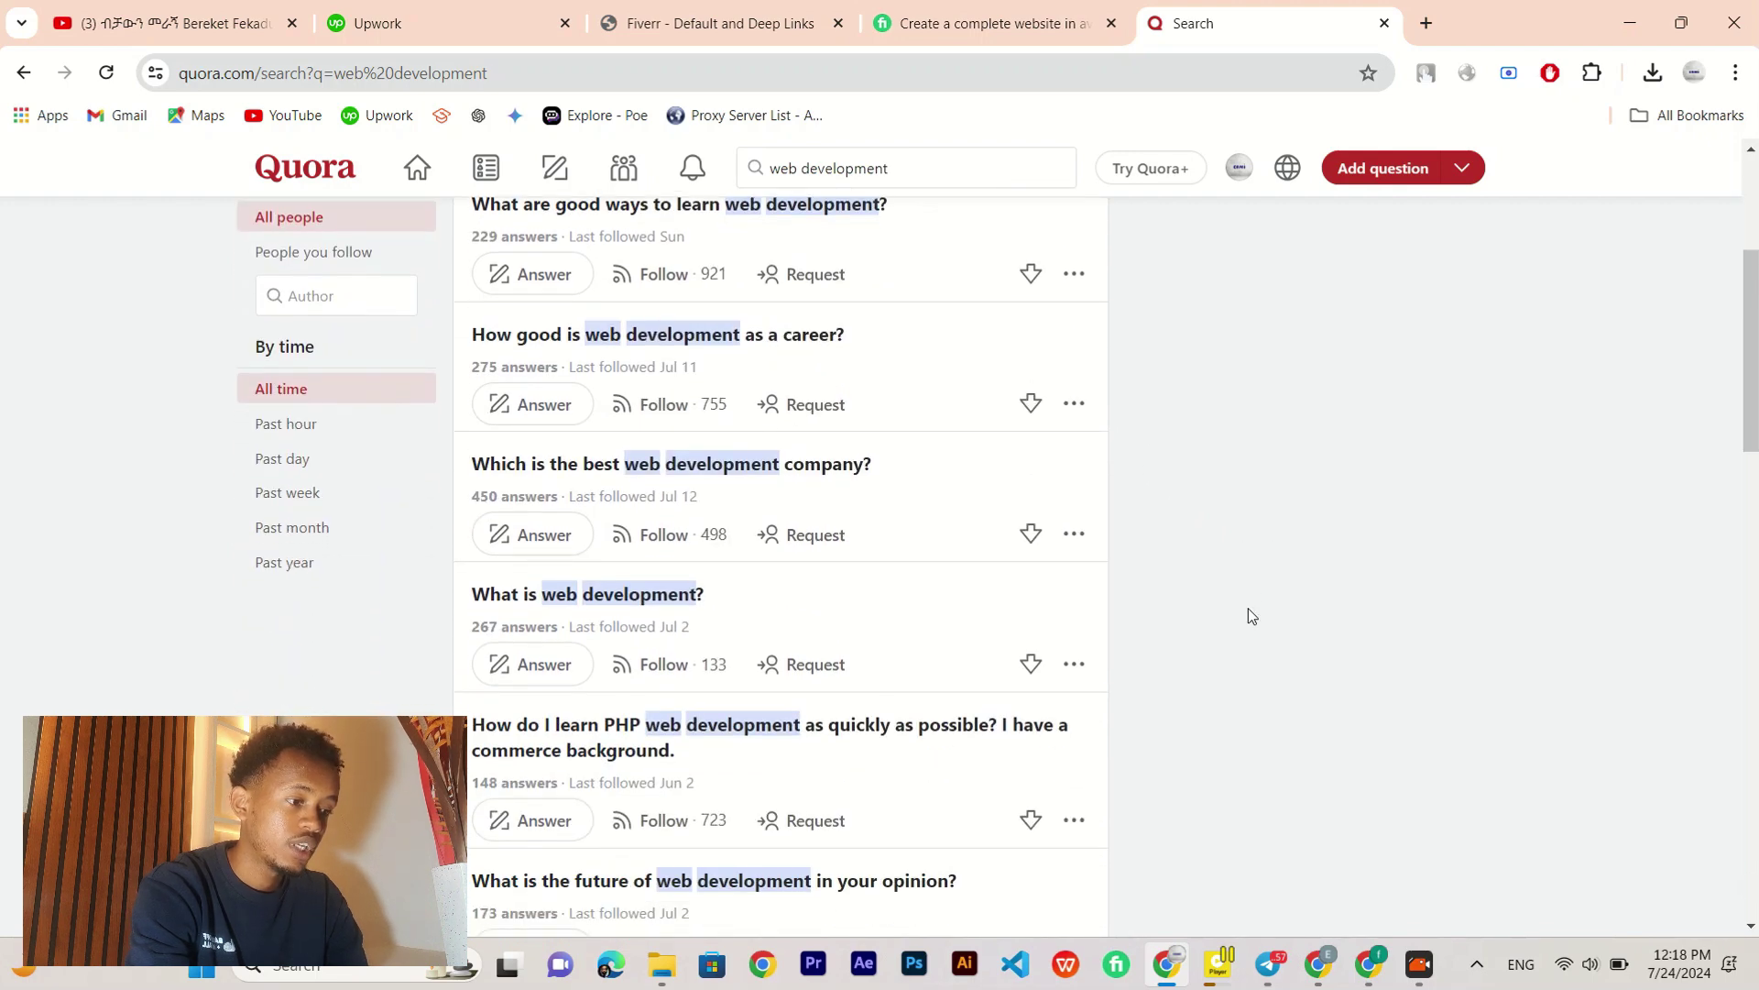
pyautogui.scroll(-4, 1252, 615)
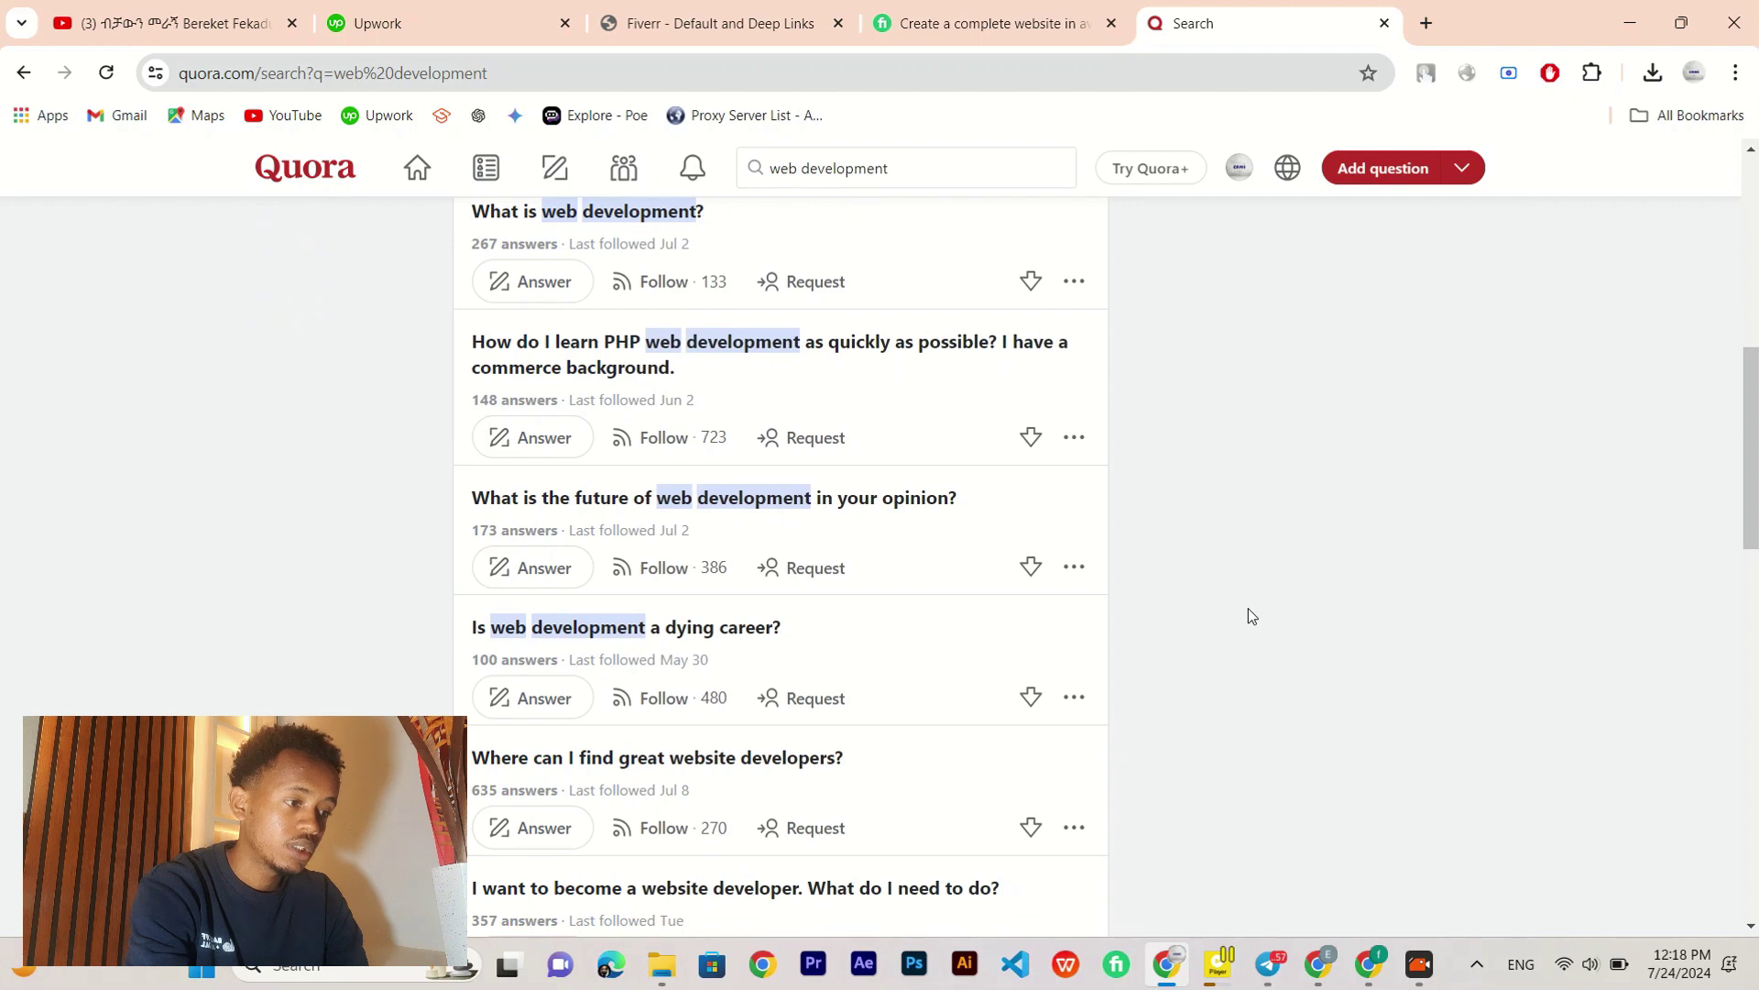
pyautogui.scroll(-3, 1252, 615)
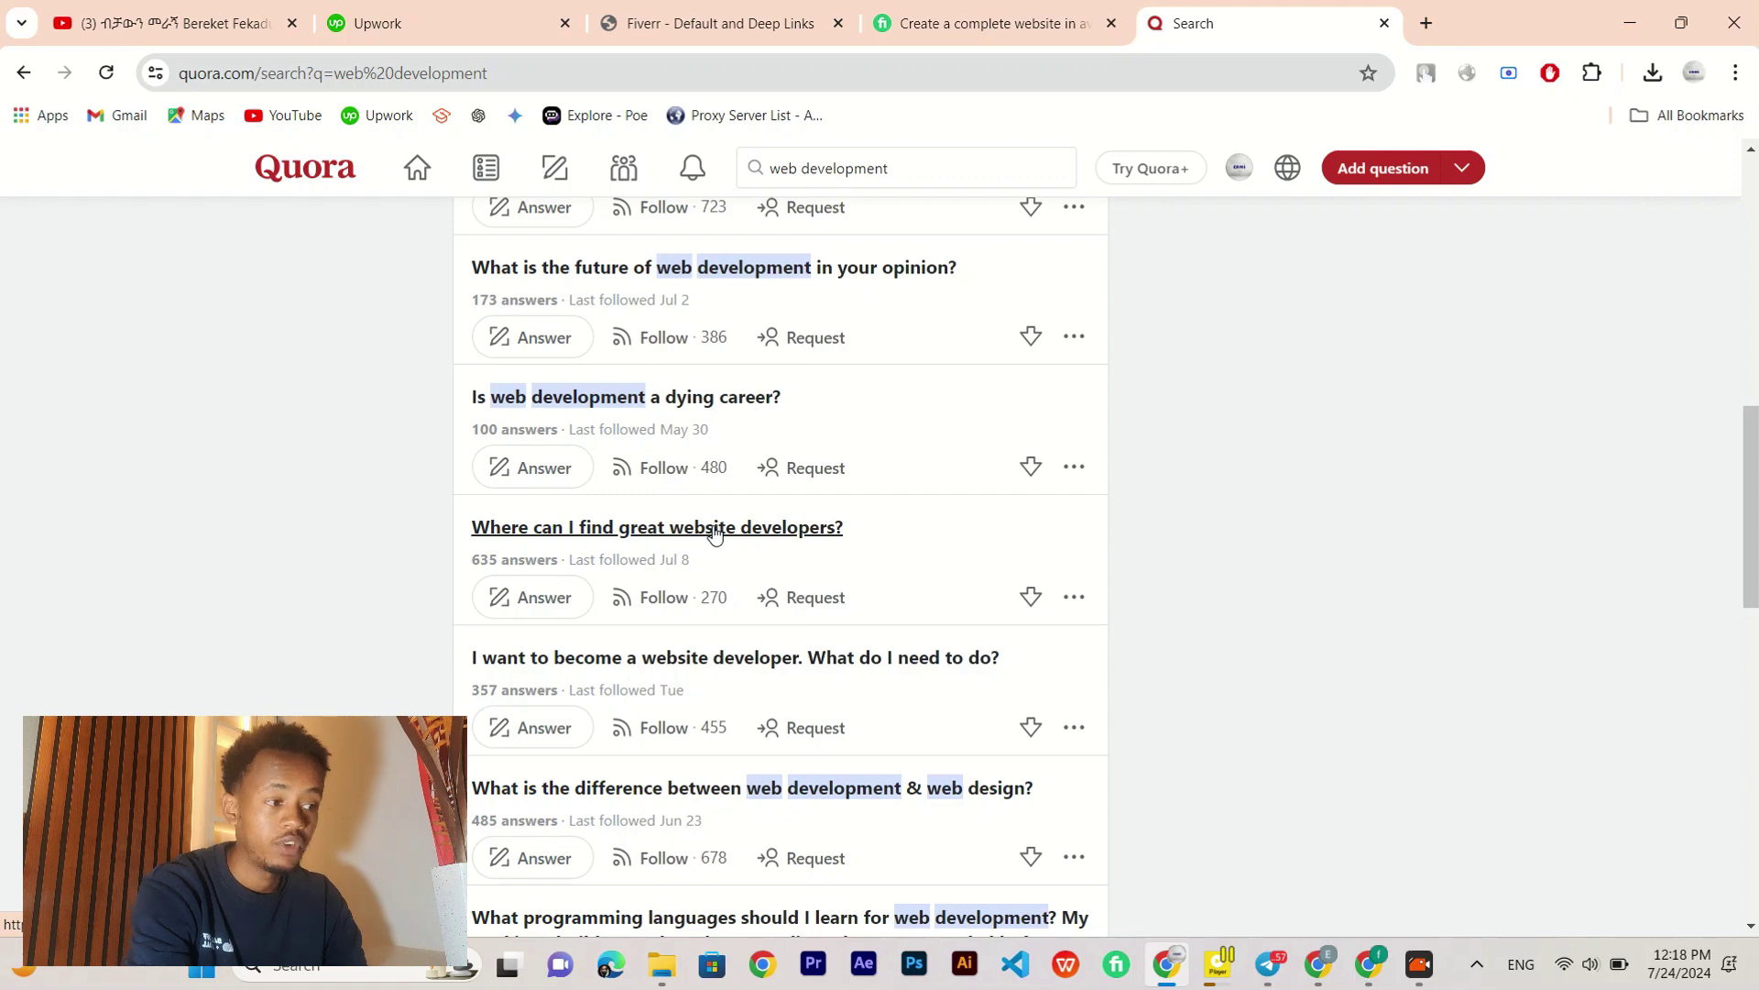
# Step: Open 'Where can I find great website developers?', skim its answers, and show its 61 comments
pyautogui.click(716, 528)
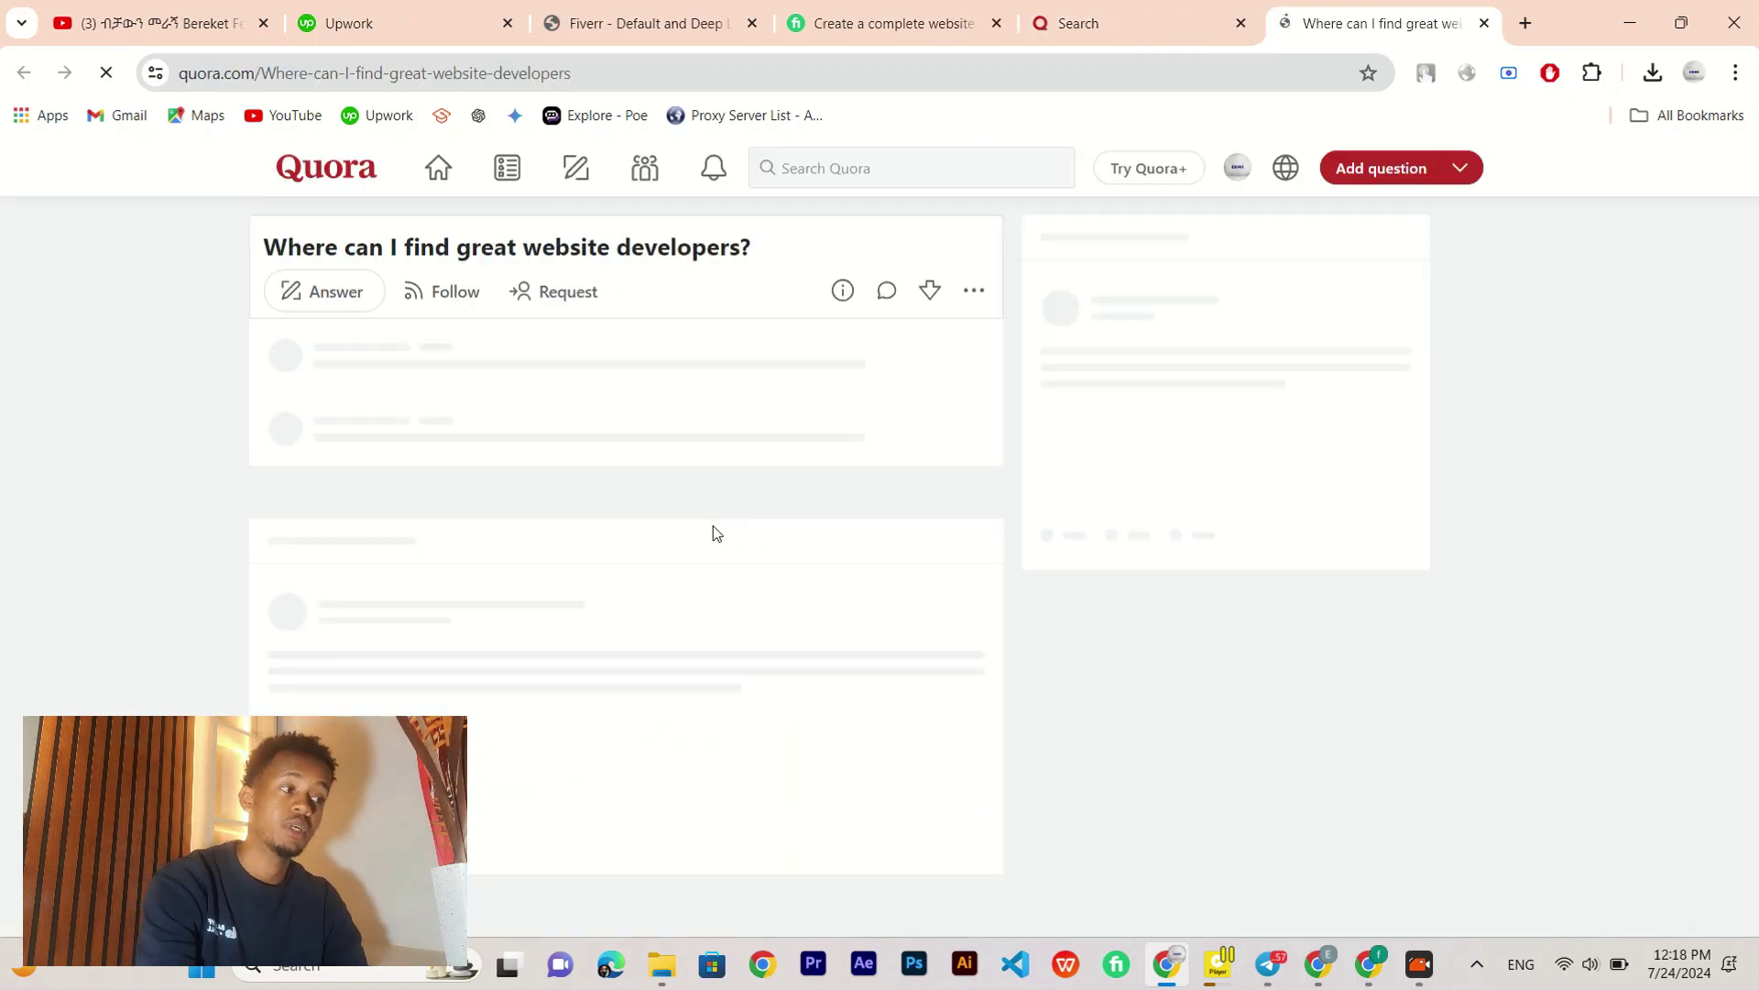
pyautogui.scroll(-3, 672, 578)
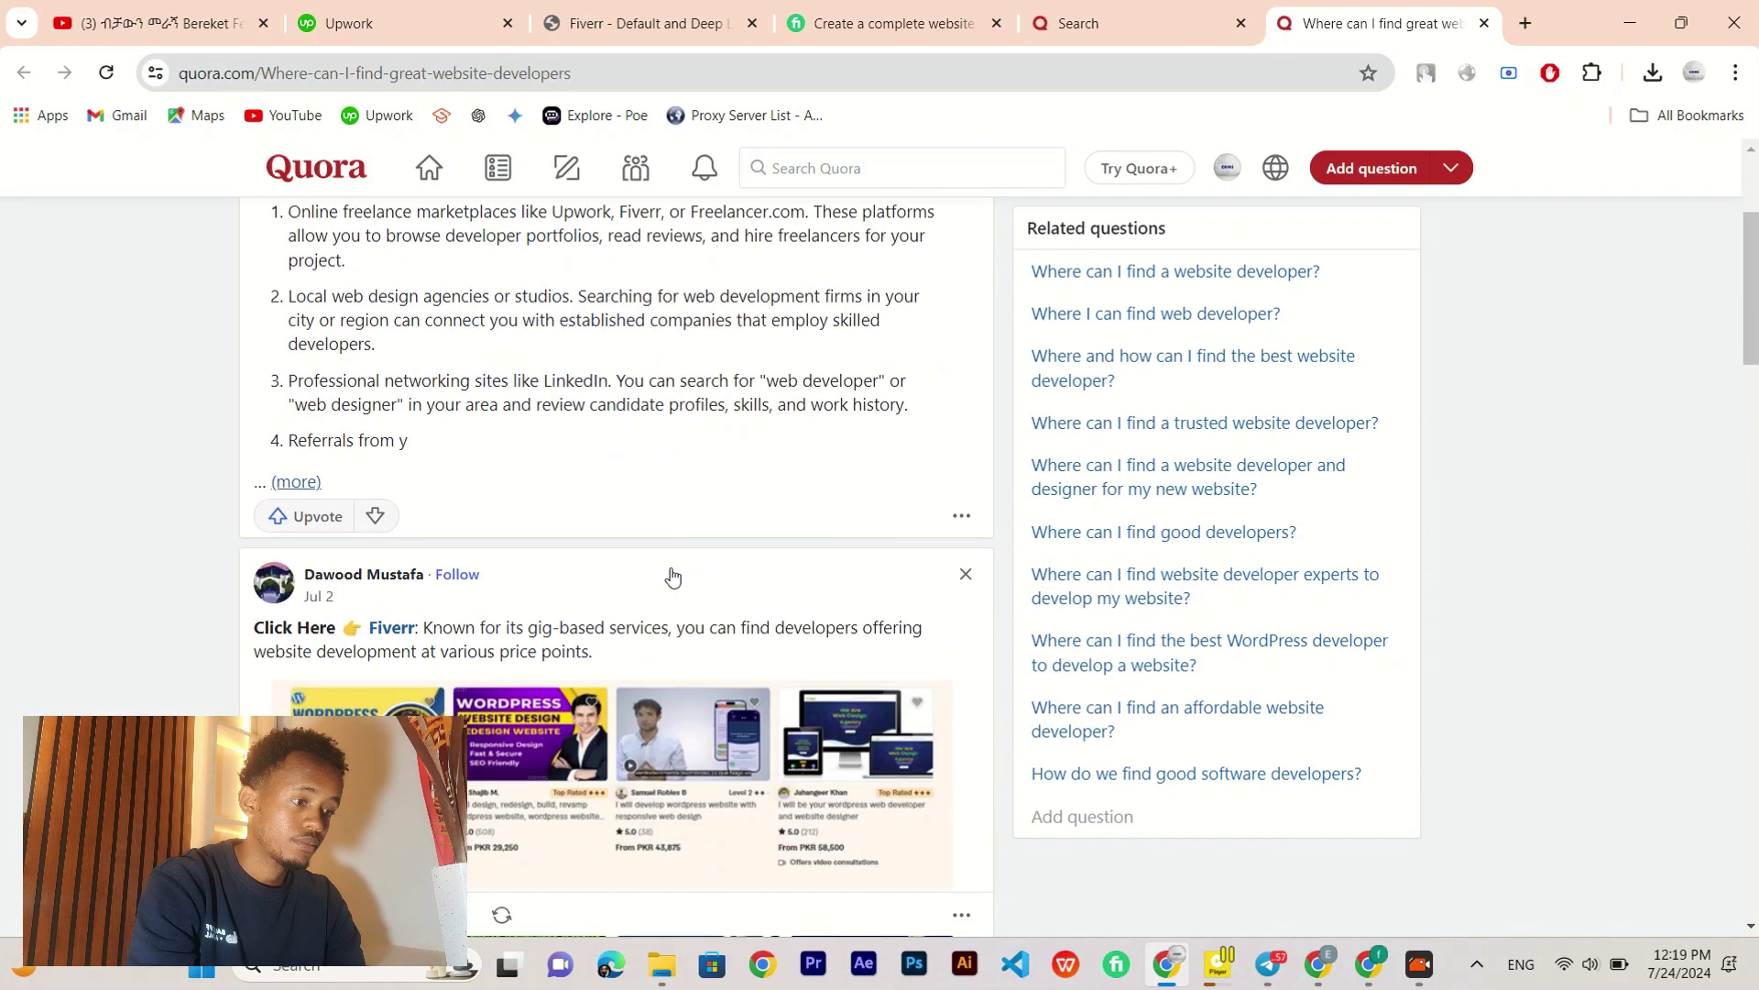
pyautogui.scroll(3, 671, 576)
pyautogui.scroll(-3, 670, 575)
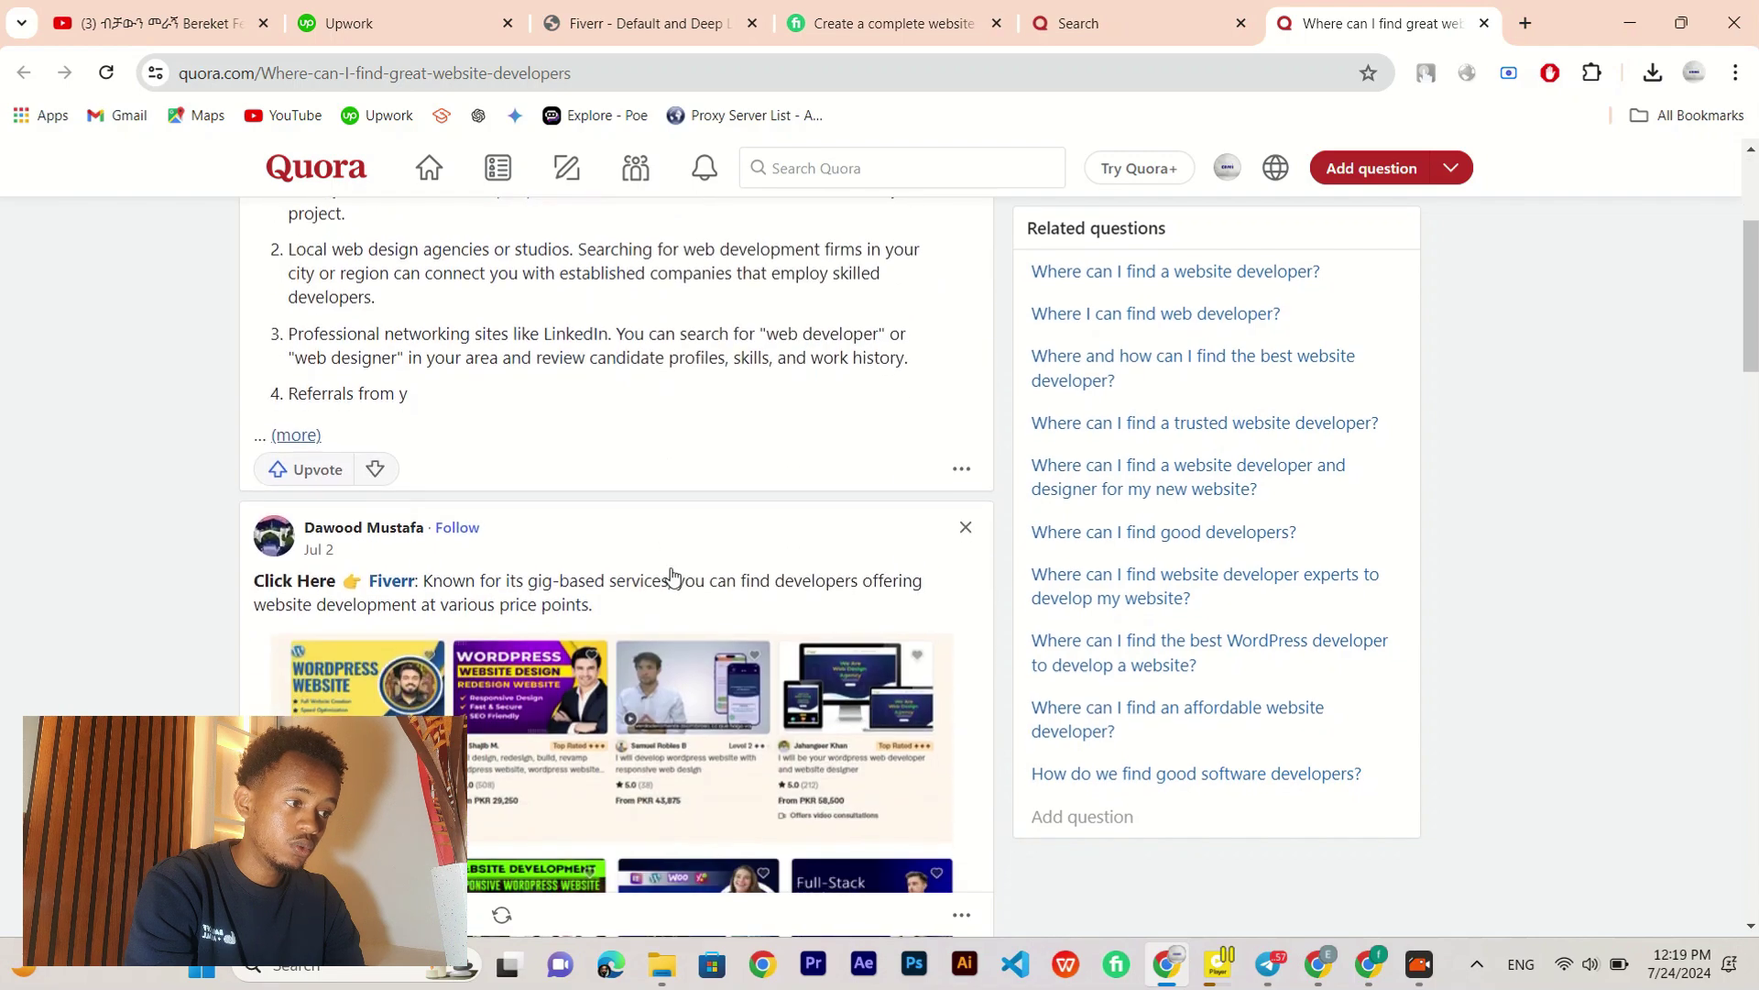
pyautogui.scroll(3, 671, 575)
pyautogui.scroll(-5, 671, 575)
pyautogui.scroll(5, 671, 574)
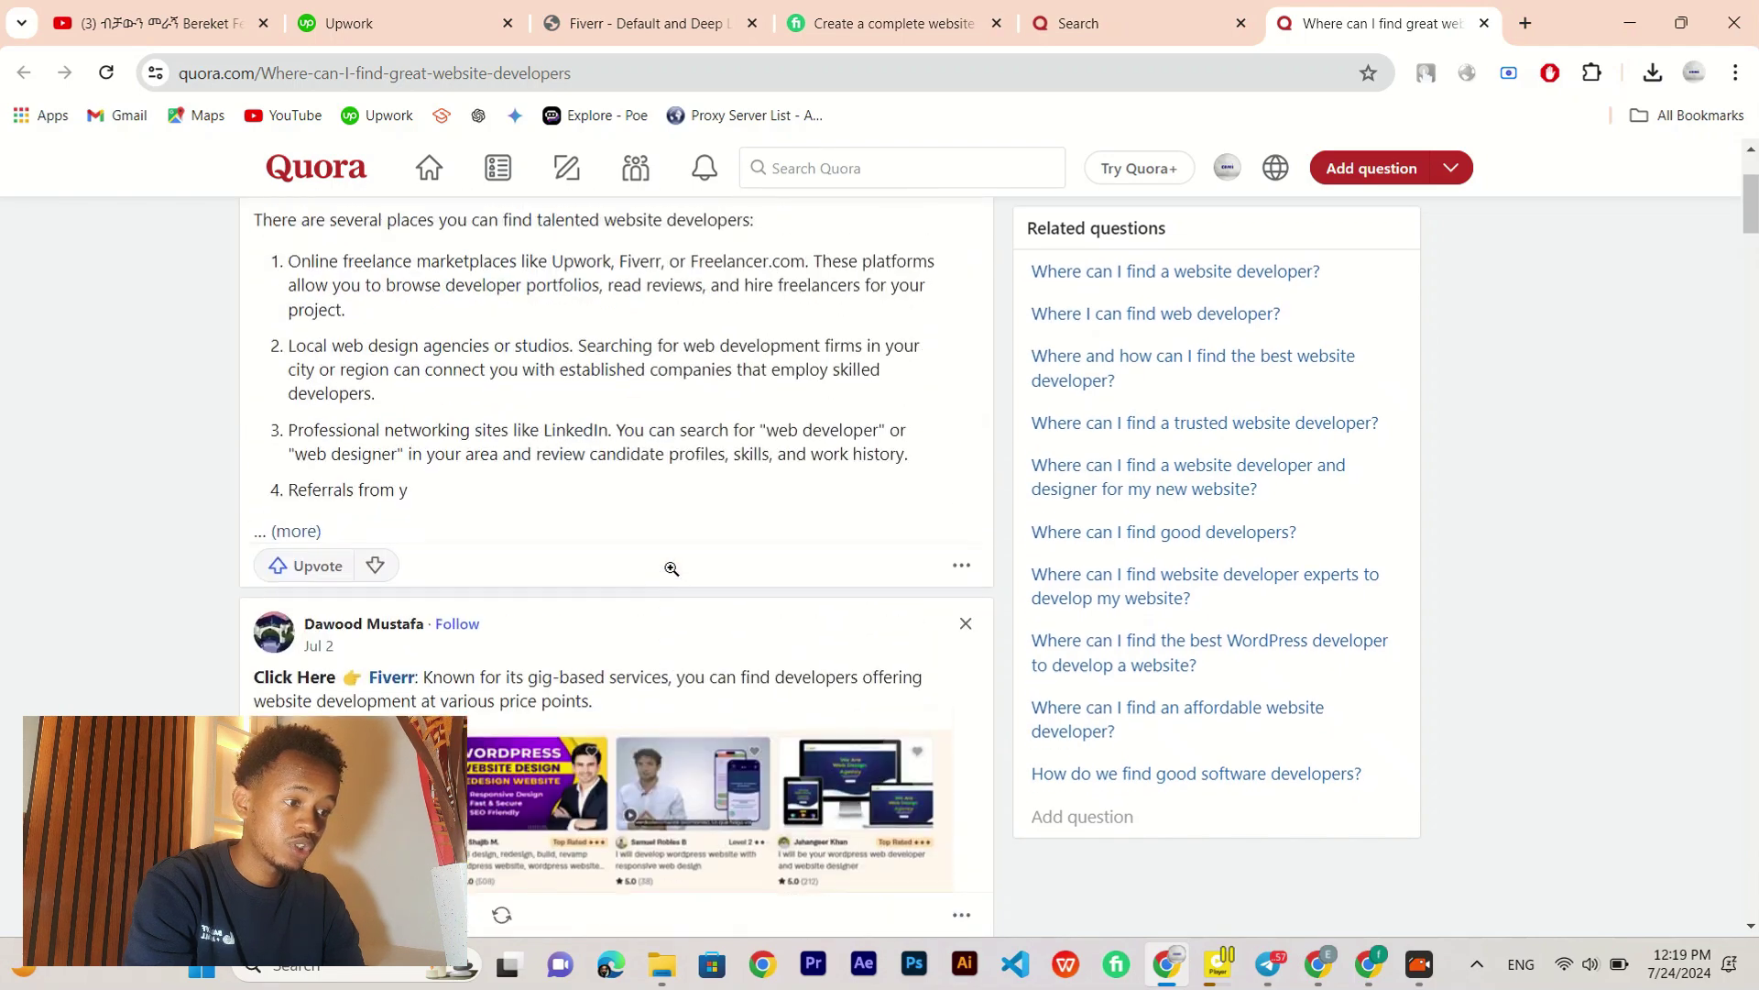
pyautogui.scroll(-4, 671, 574)
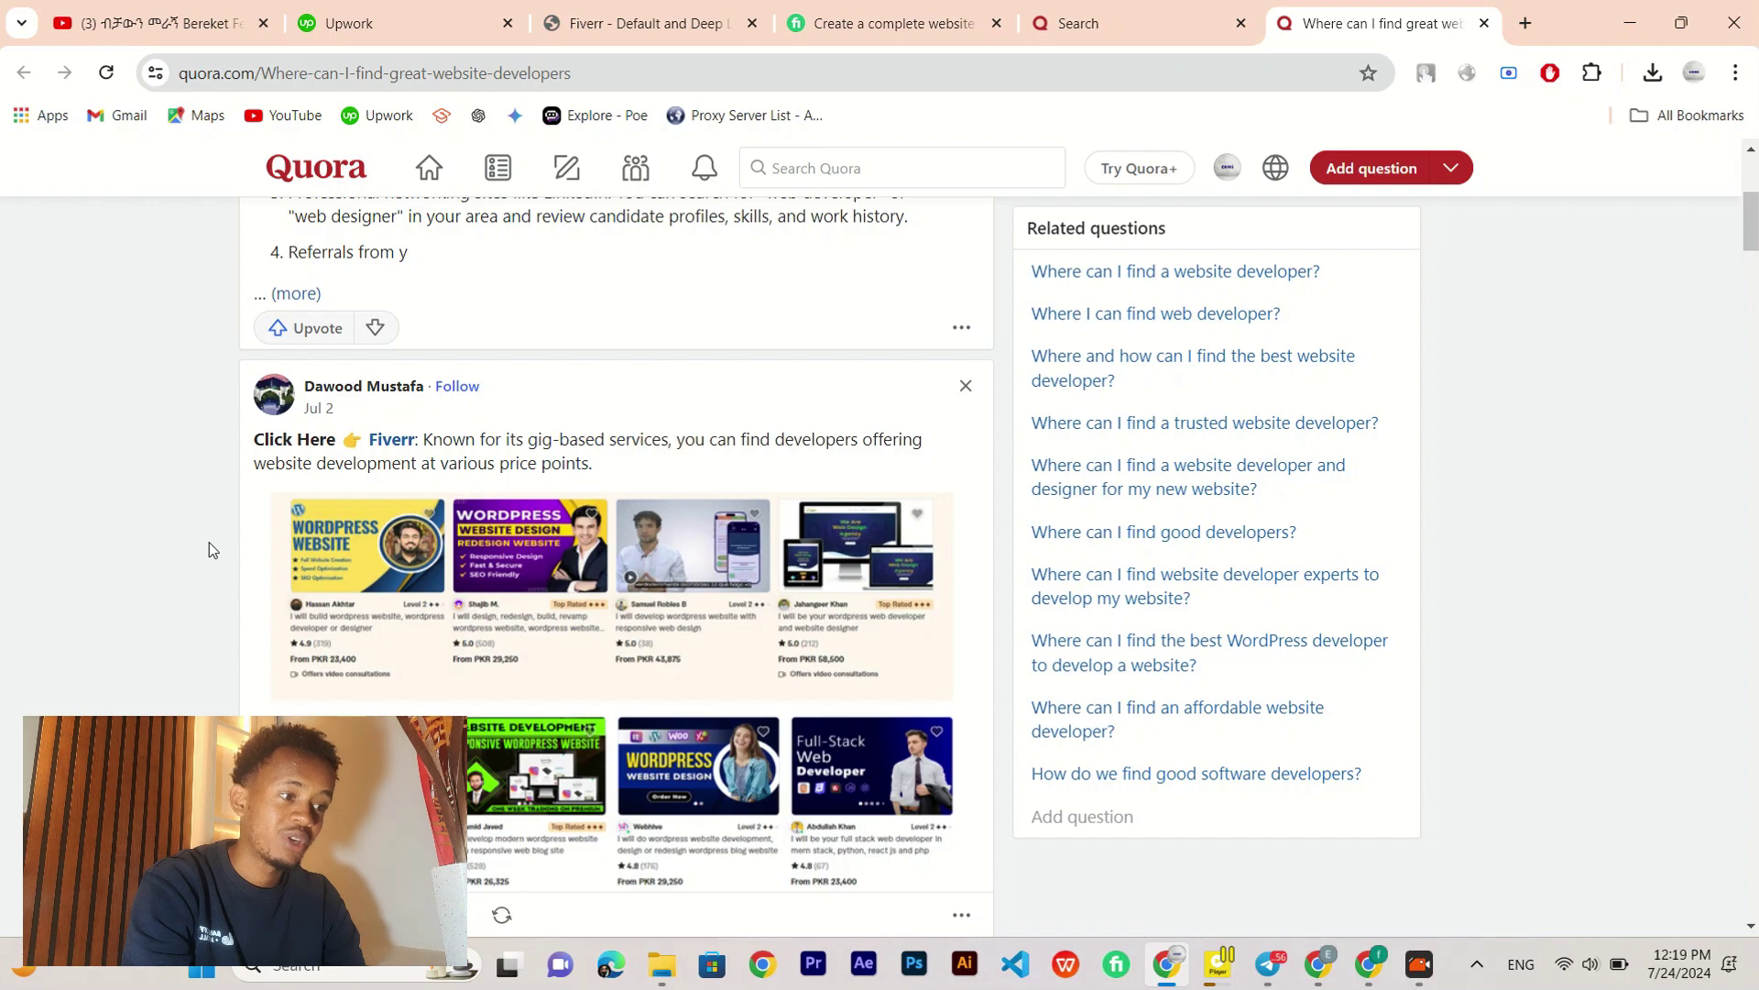
pyautogui.scroll(-3, 211, 548)
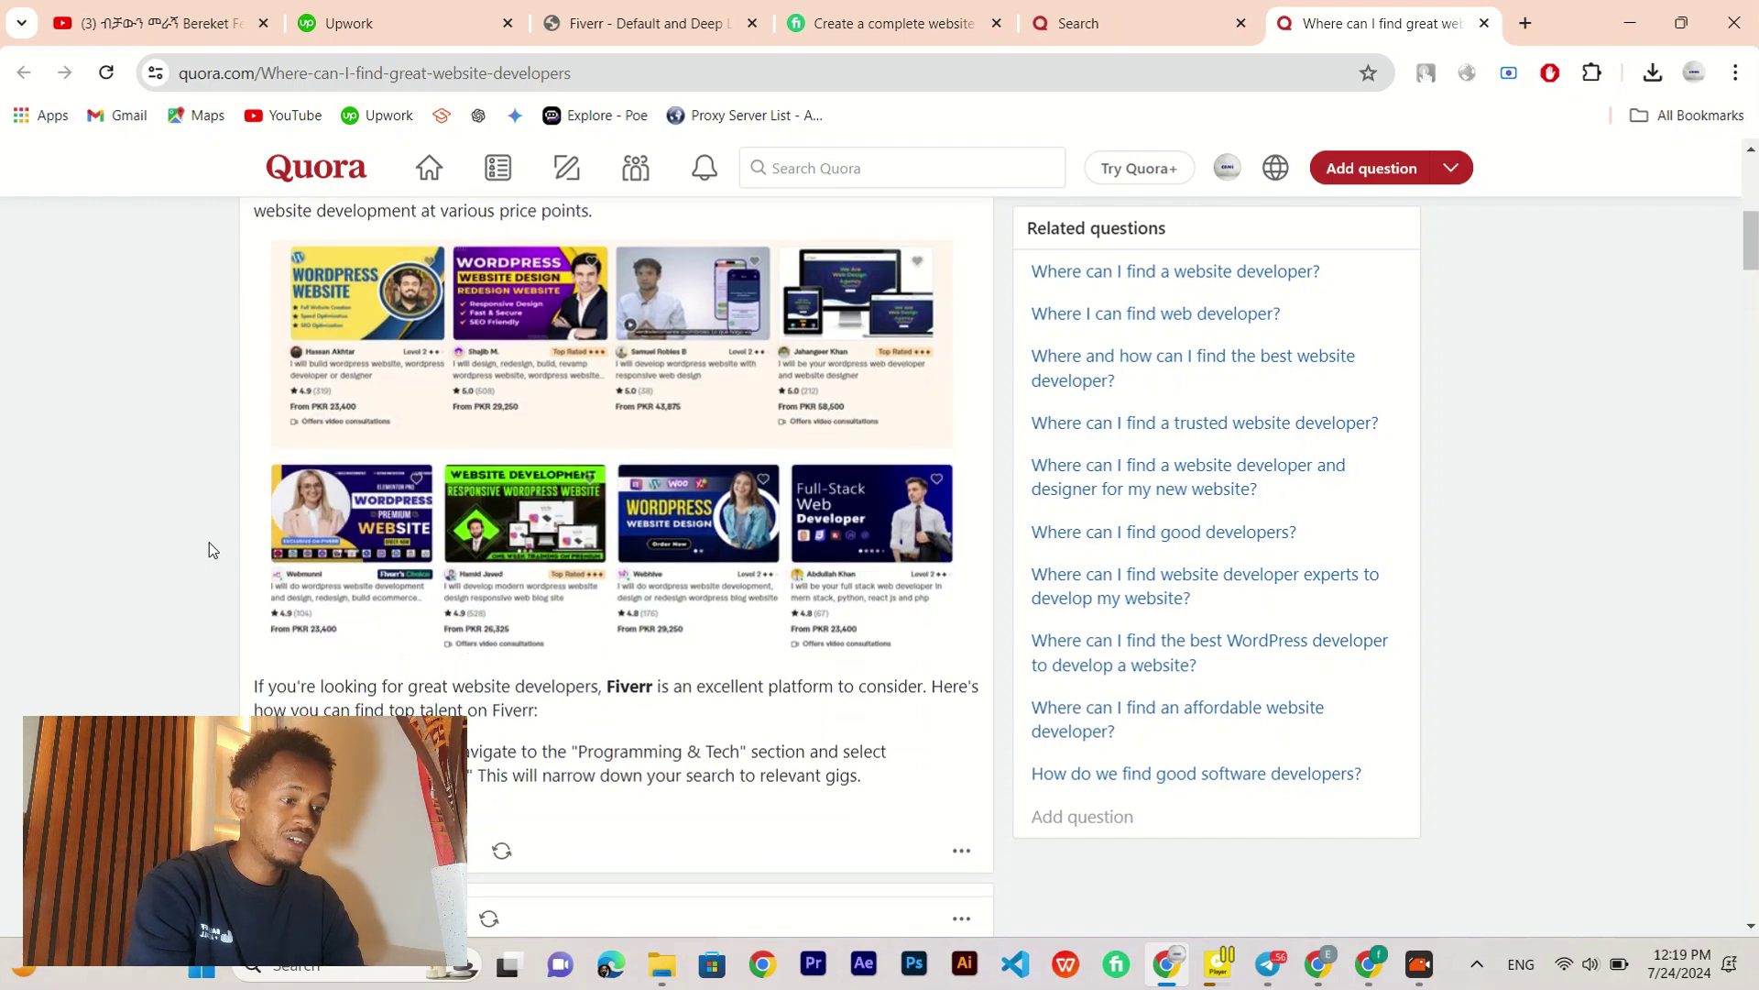
pyautogui.scroll(8, 211, 548)
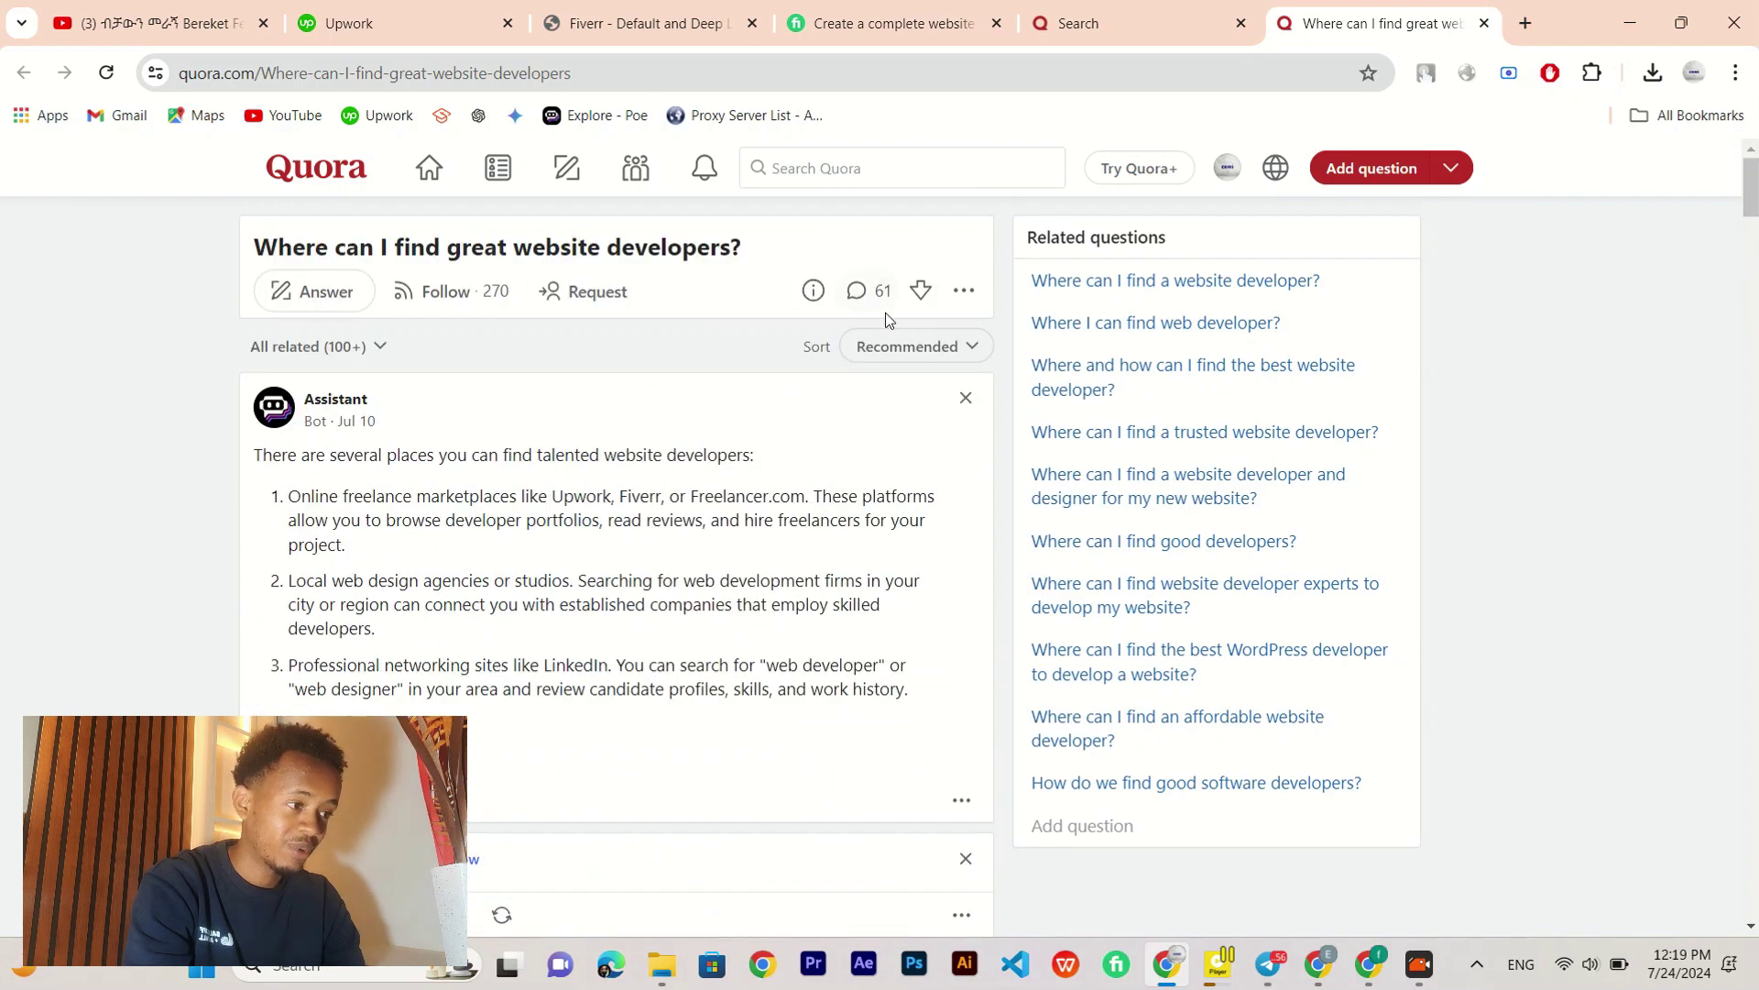
pyautogui.click(867, 292)
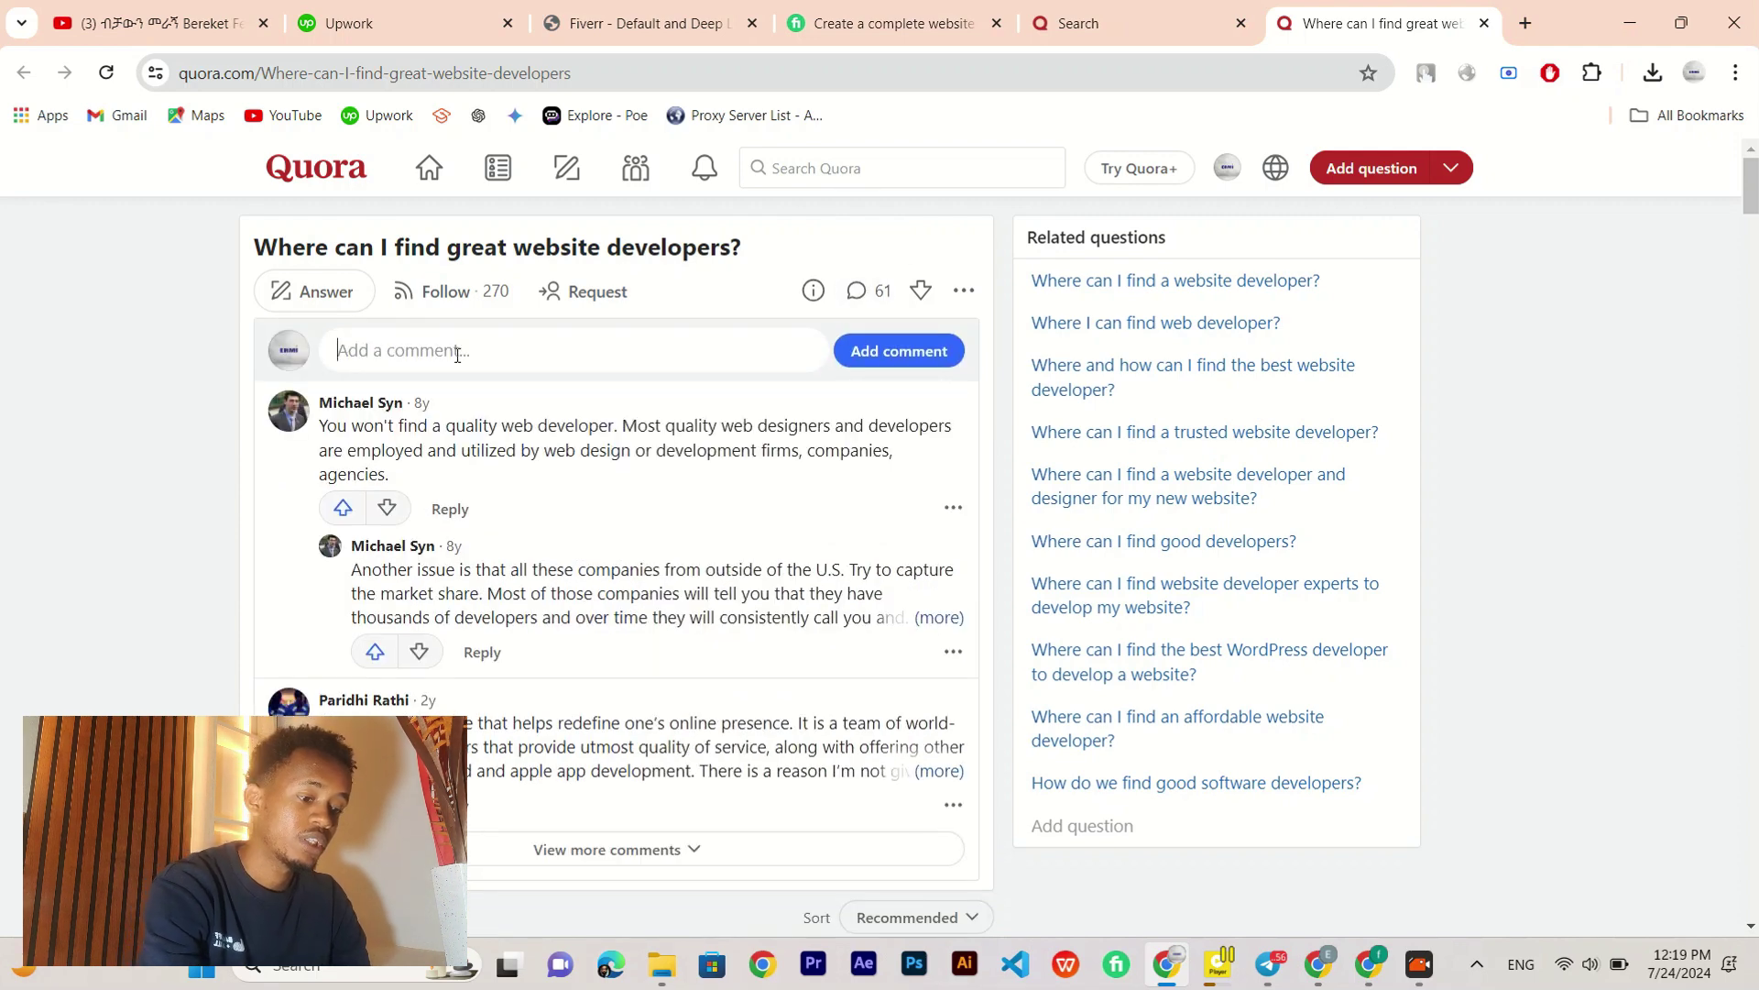
# Step: Post a comment with the Fiverr affiliate link and 'you can find a best webdeveloper'
pyautogui.hotkey('alt', 'Tab')
pyautogui.hotkey('alt', 'Tab')
pyautogui.hotkey('alt', 'Tab')
pyautogui.hotkey('alt', 'Tab')
pyautogui.hotkey('alt', 'Tab')
pyautogui.hotkey('alt', 'Tab')
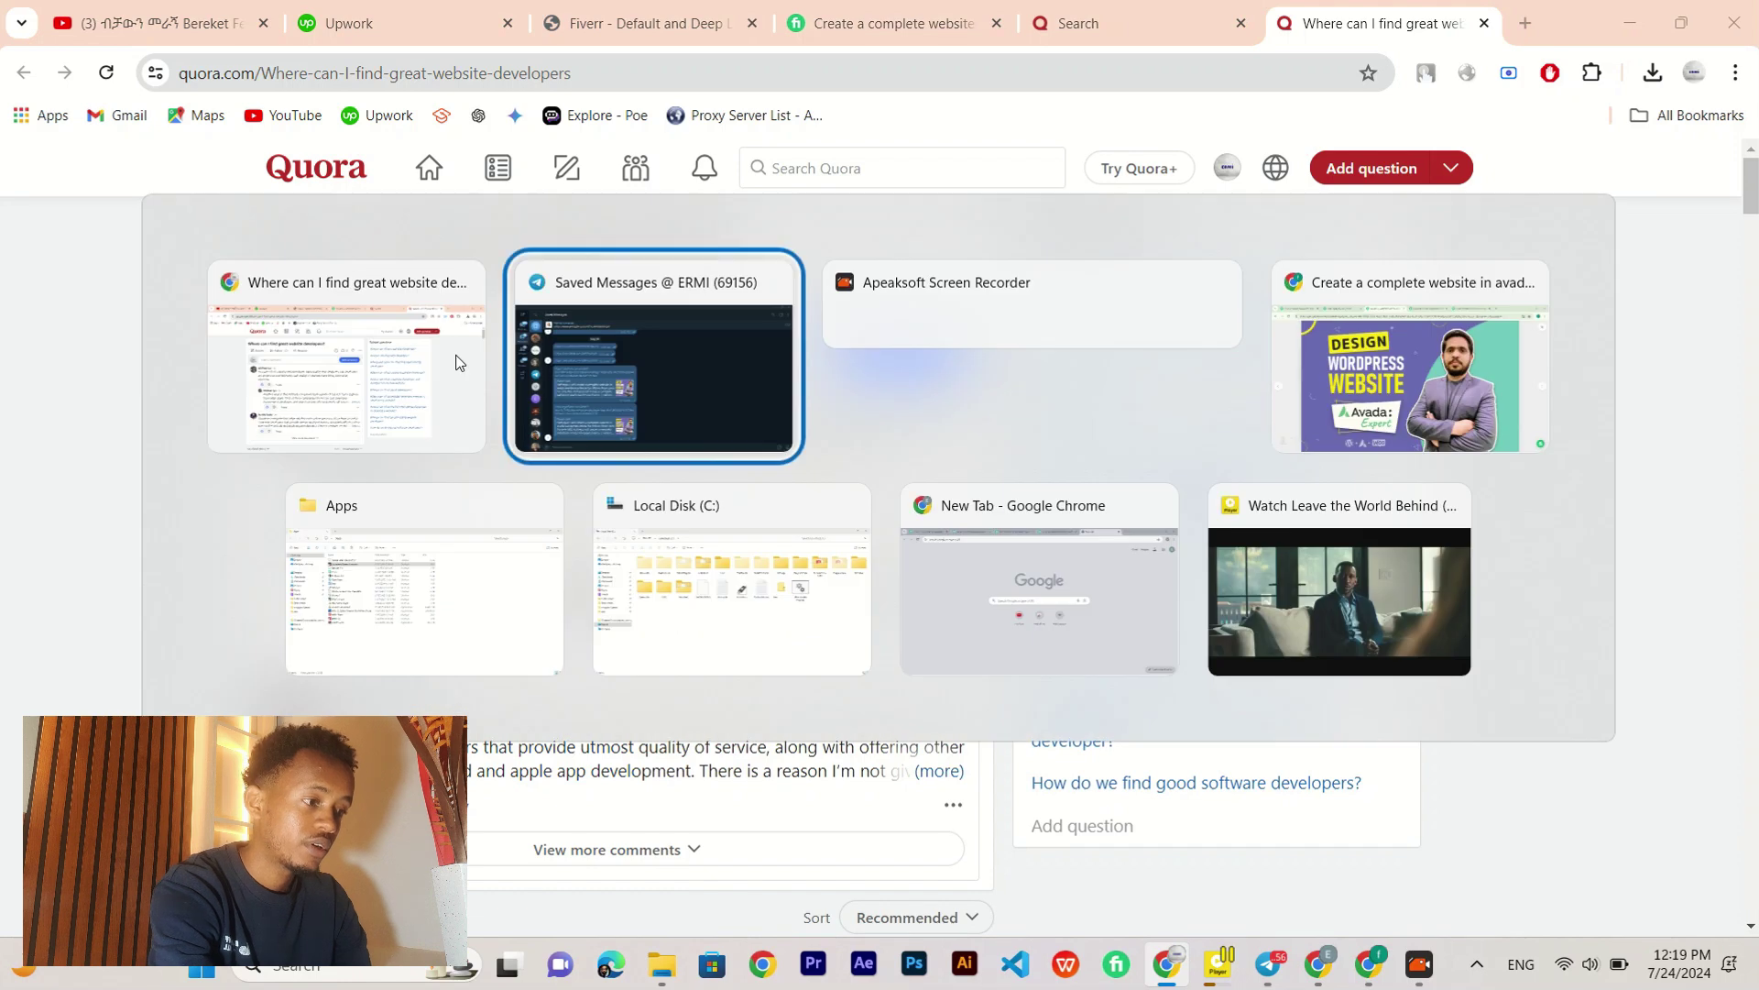
pyautogui.hotkey('alt', 'Tab')
pyautogui.hotkey('alt', 'Tab')
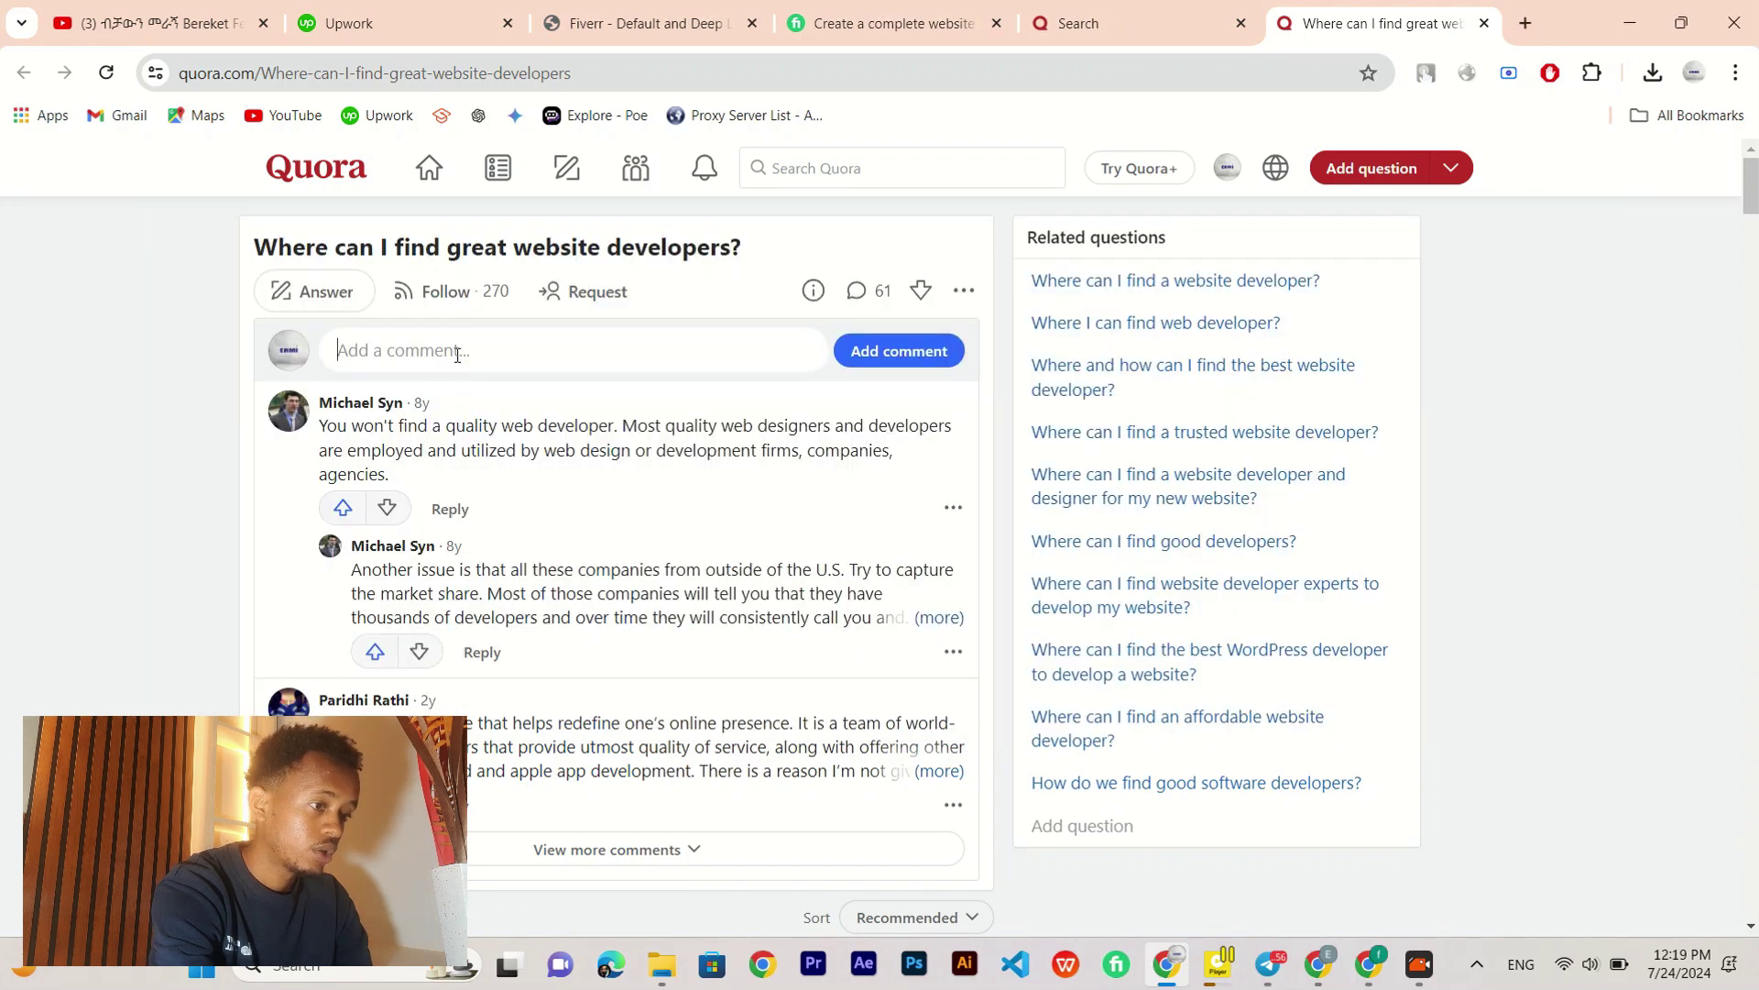
pyautogui.write('https://go.fiverr.com/visit/?bta=987196&brand=fp&landingPage=https%253A%252F%252Fwww.fiverr.com%252Fs%252F6YV7Z2P')
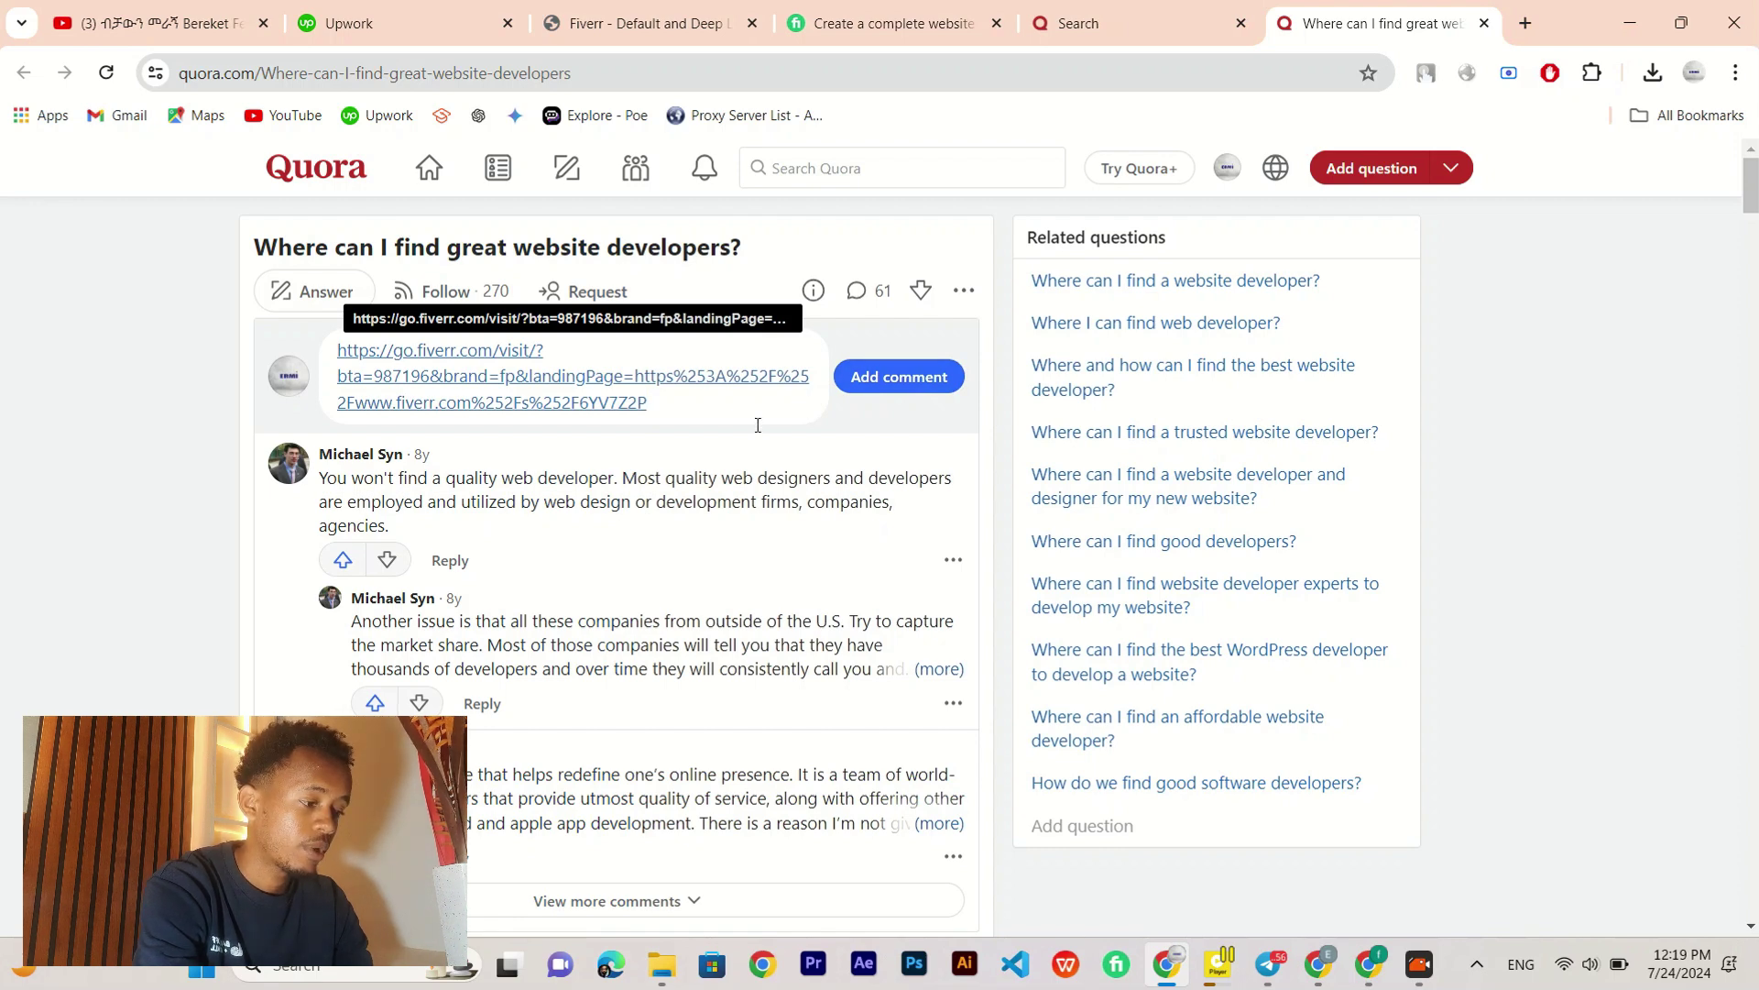
pyautogui.press('Return')
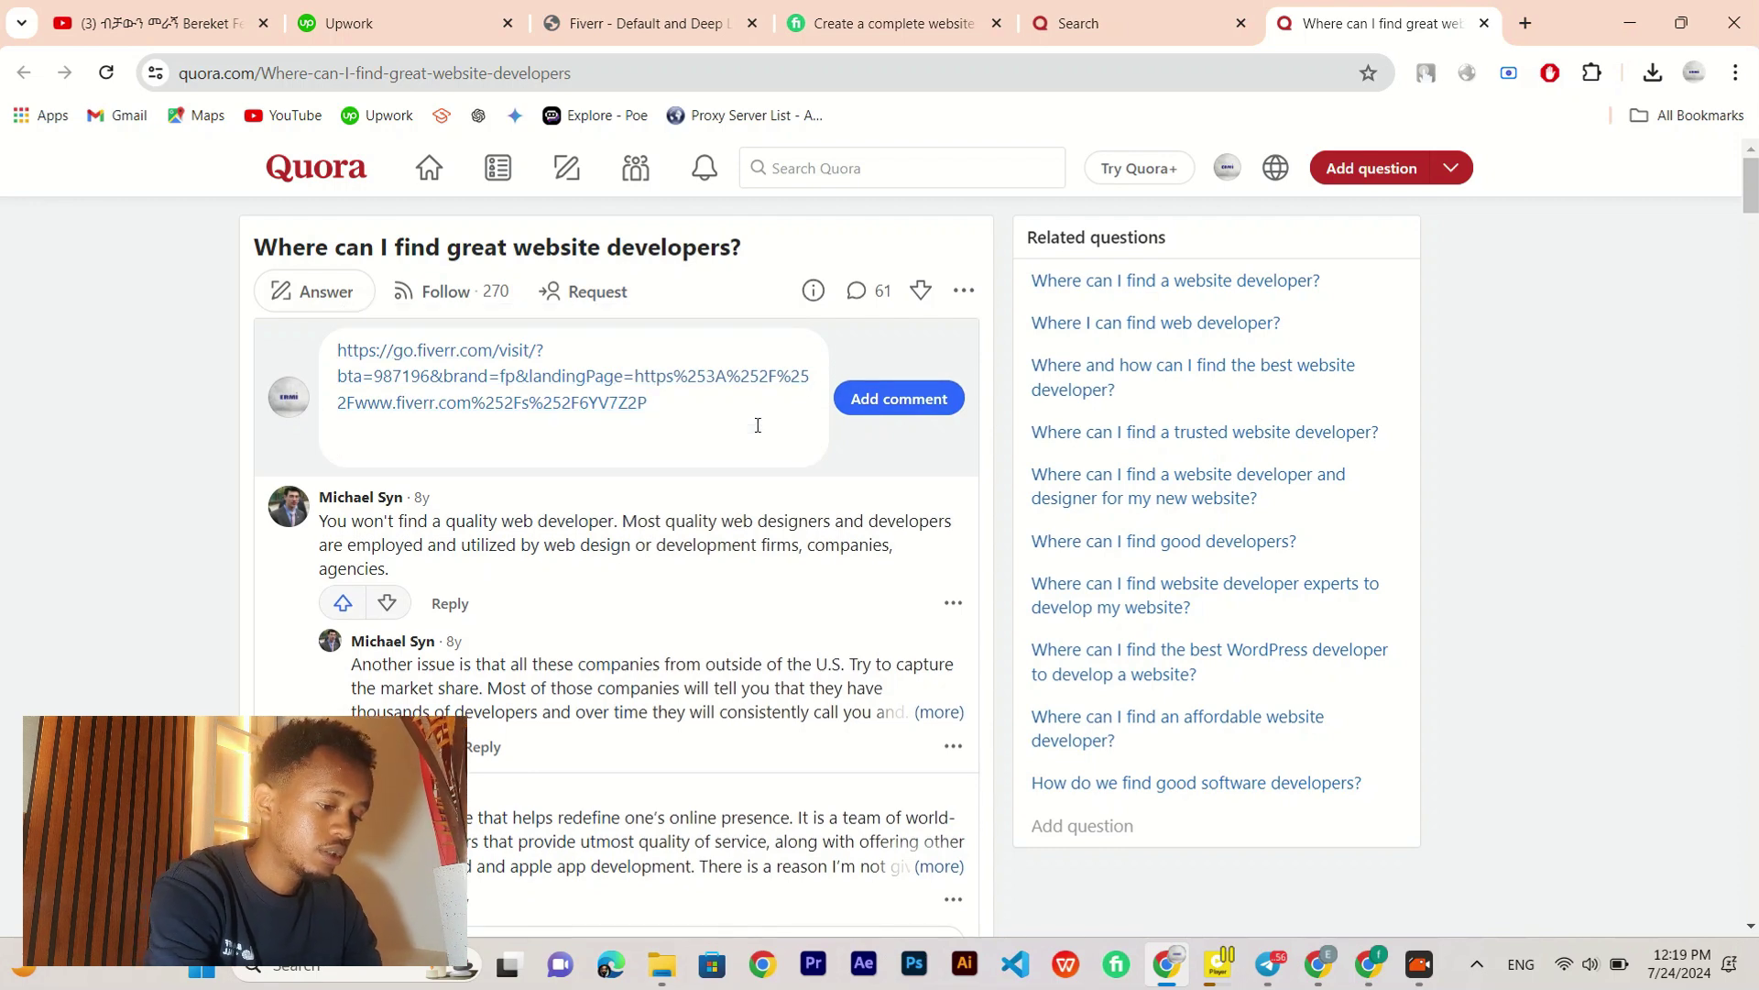
pyautogui.write('you can ')
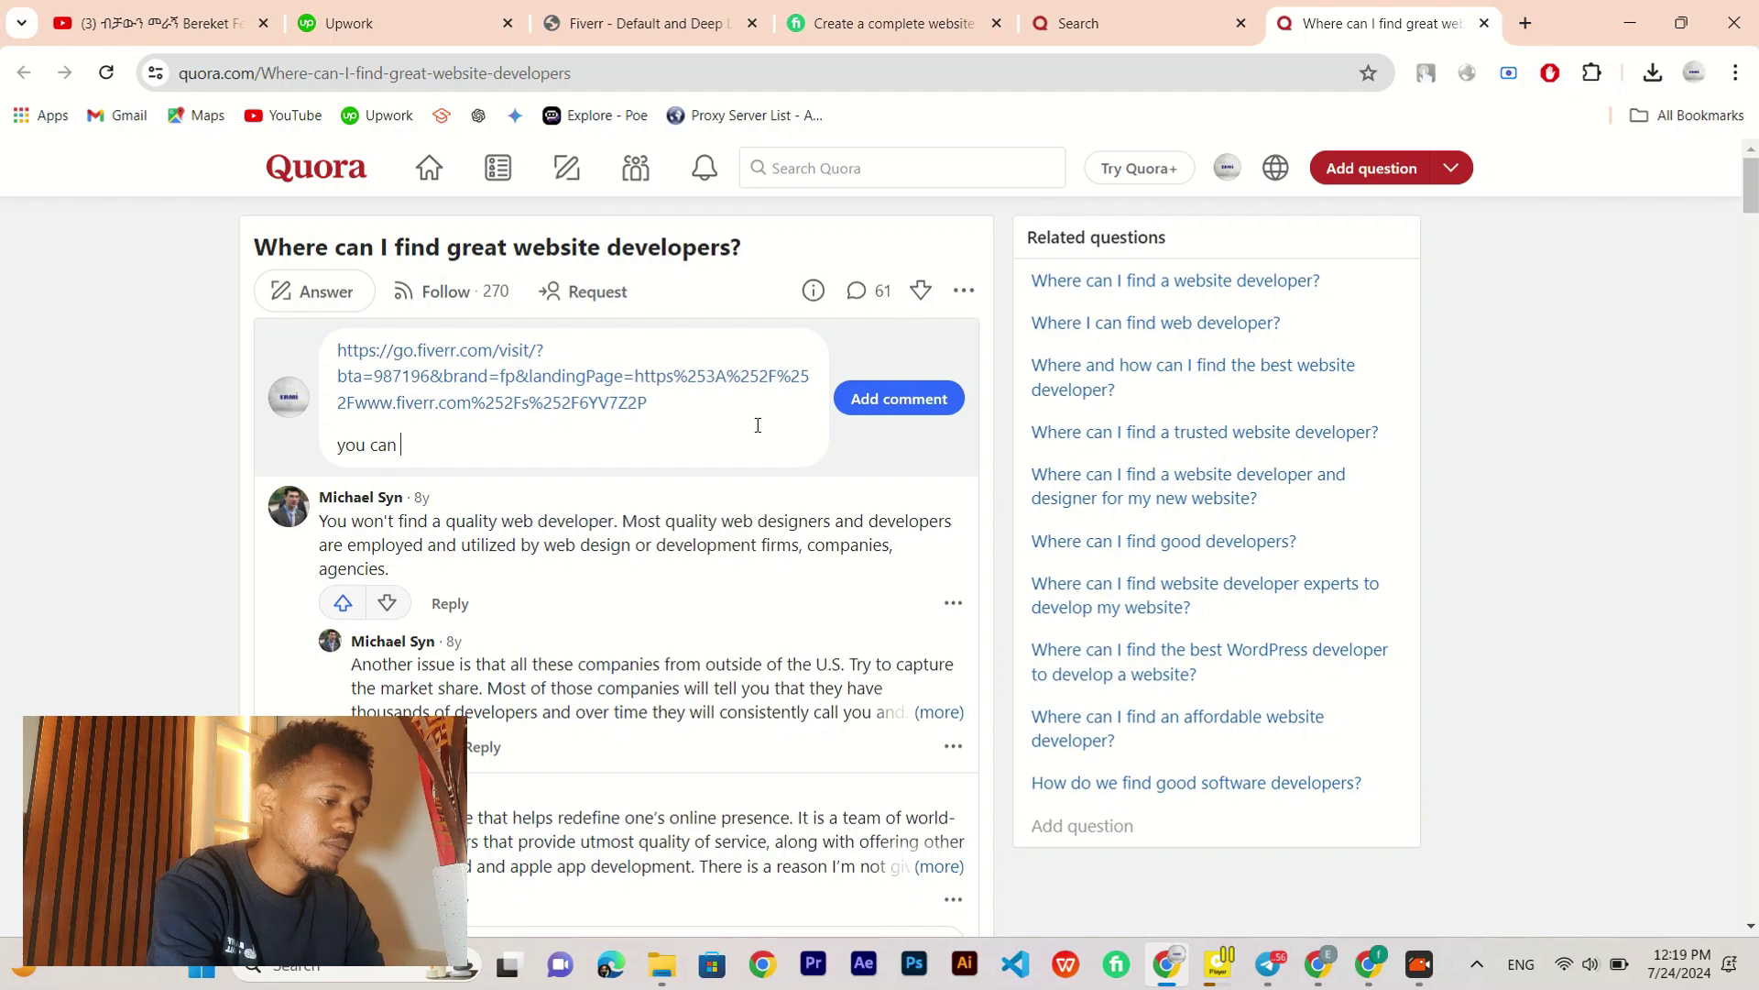
pyautogui.write('a best ')
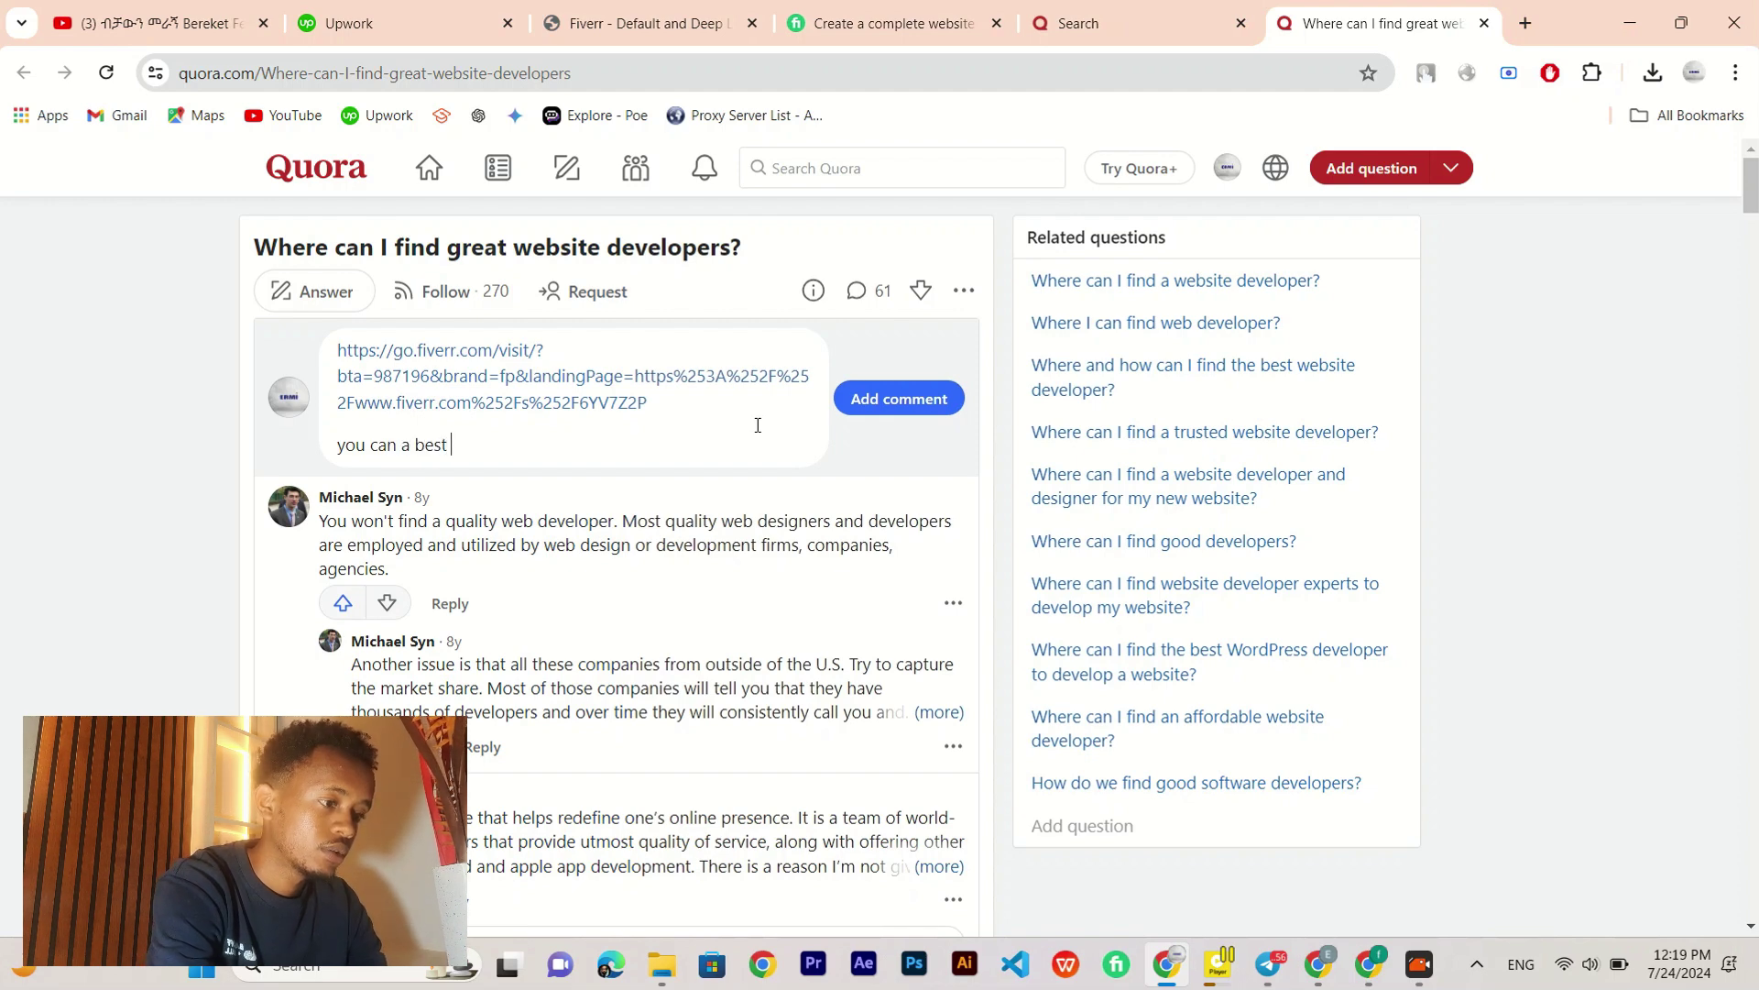
pyautogui.write('webdeve')
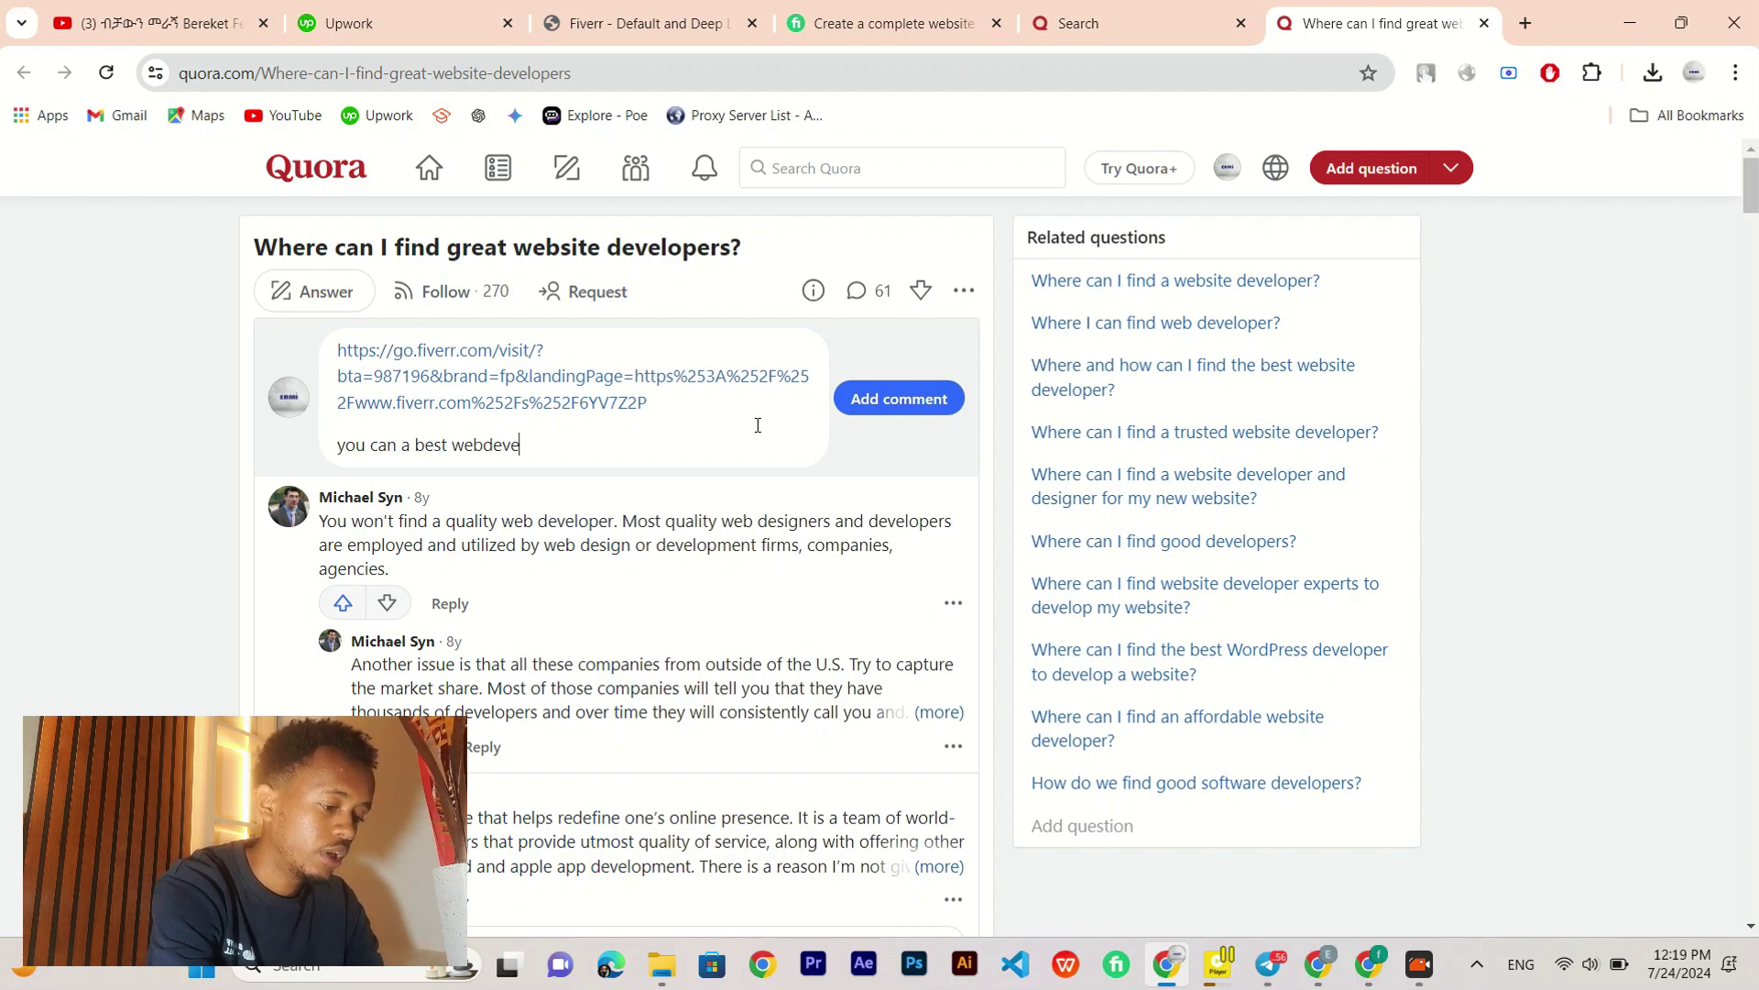
pyautogui.write('loper ')
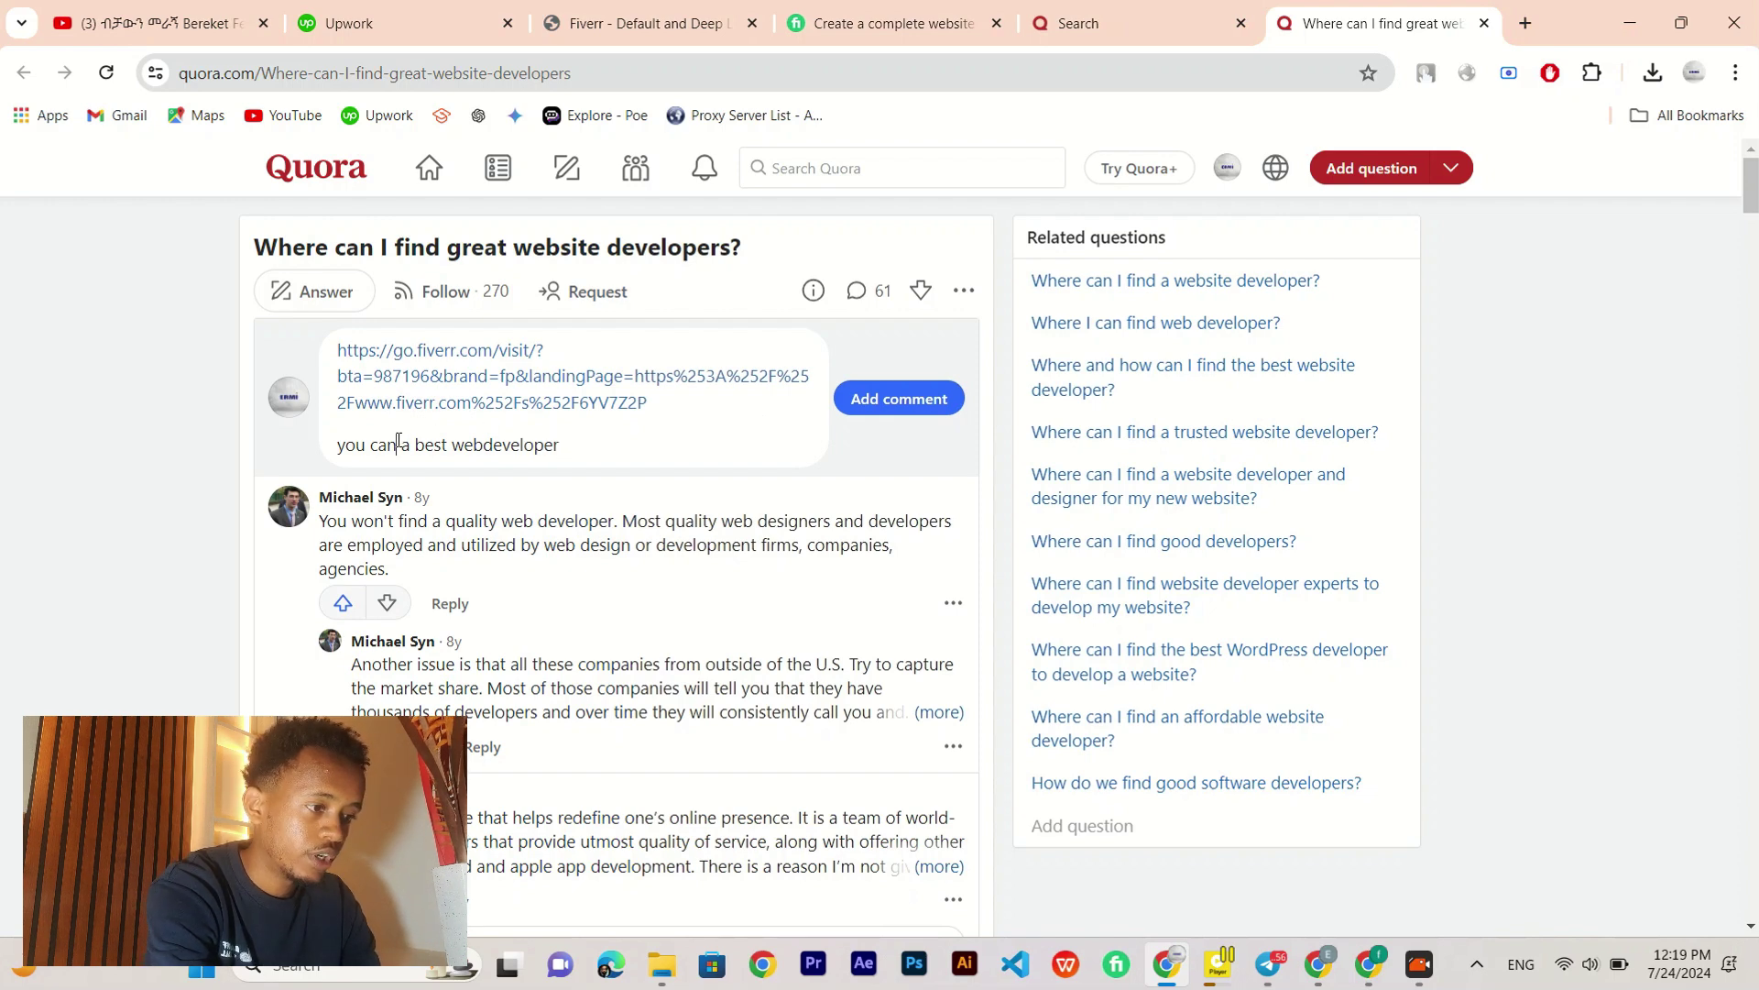
pyautogui.write(' find')
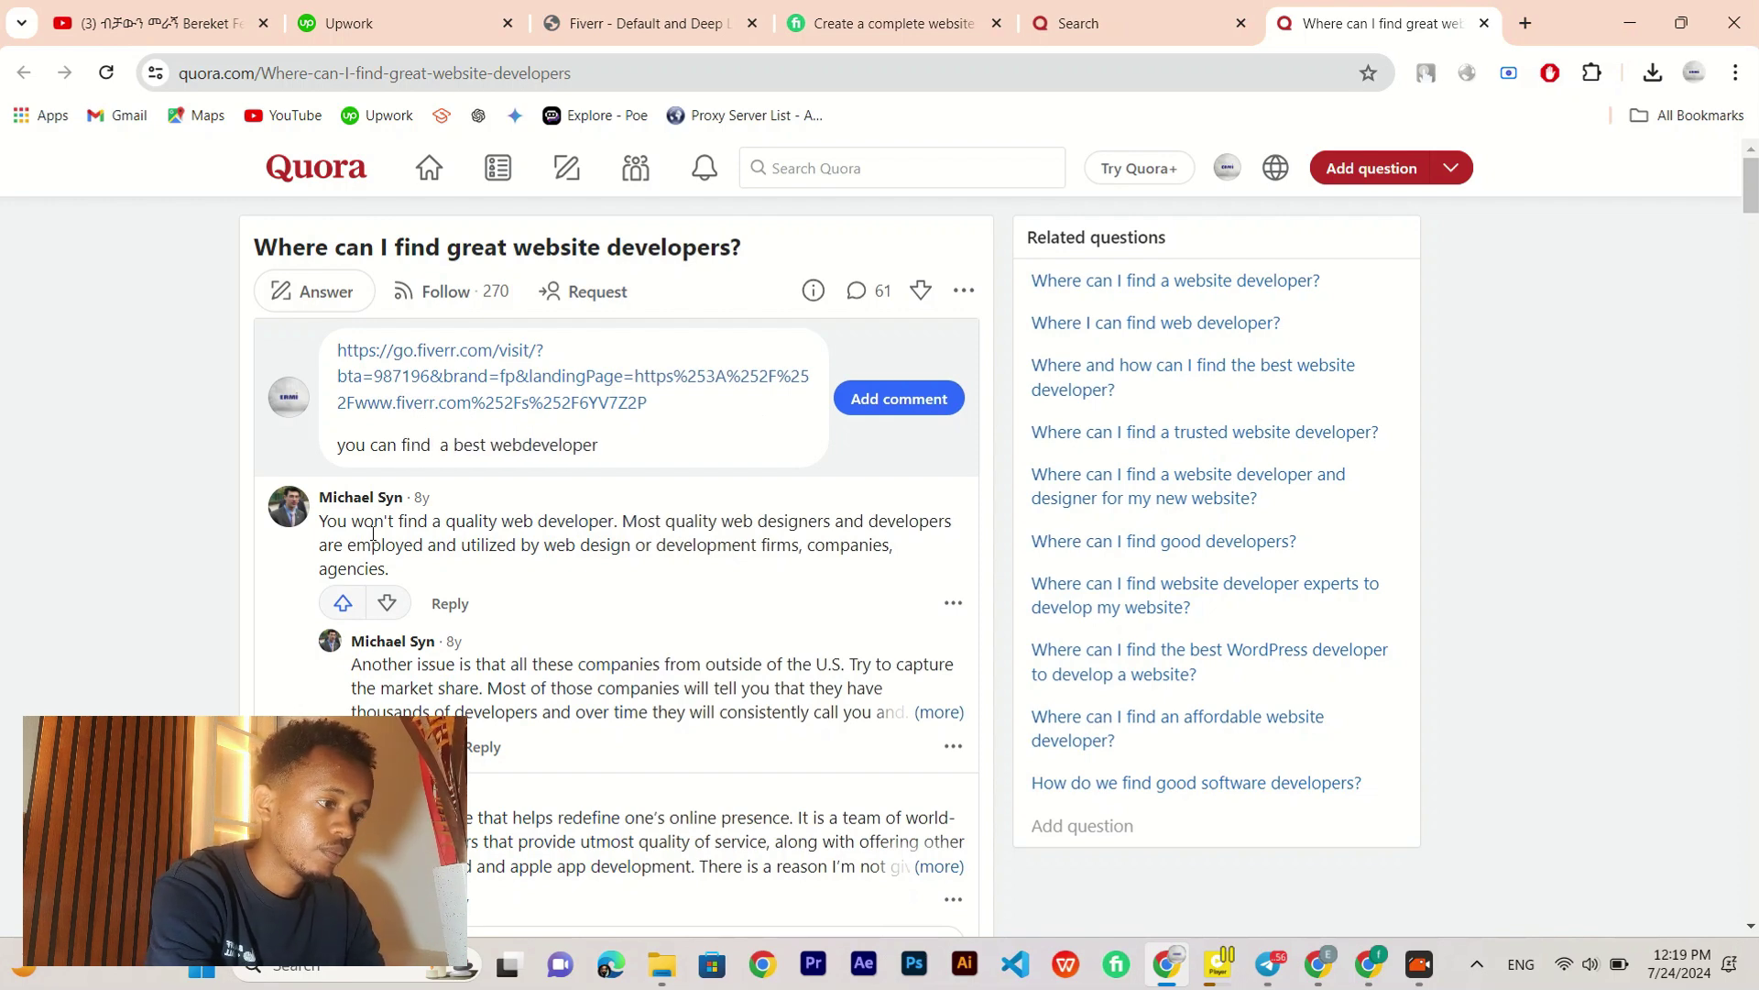
pyautogui.press('BackSpace')
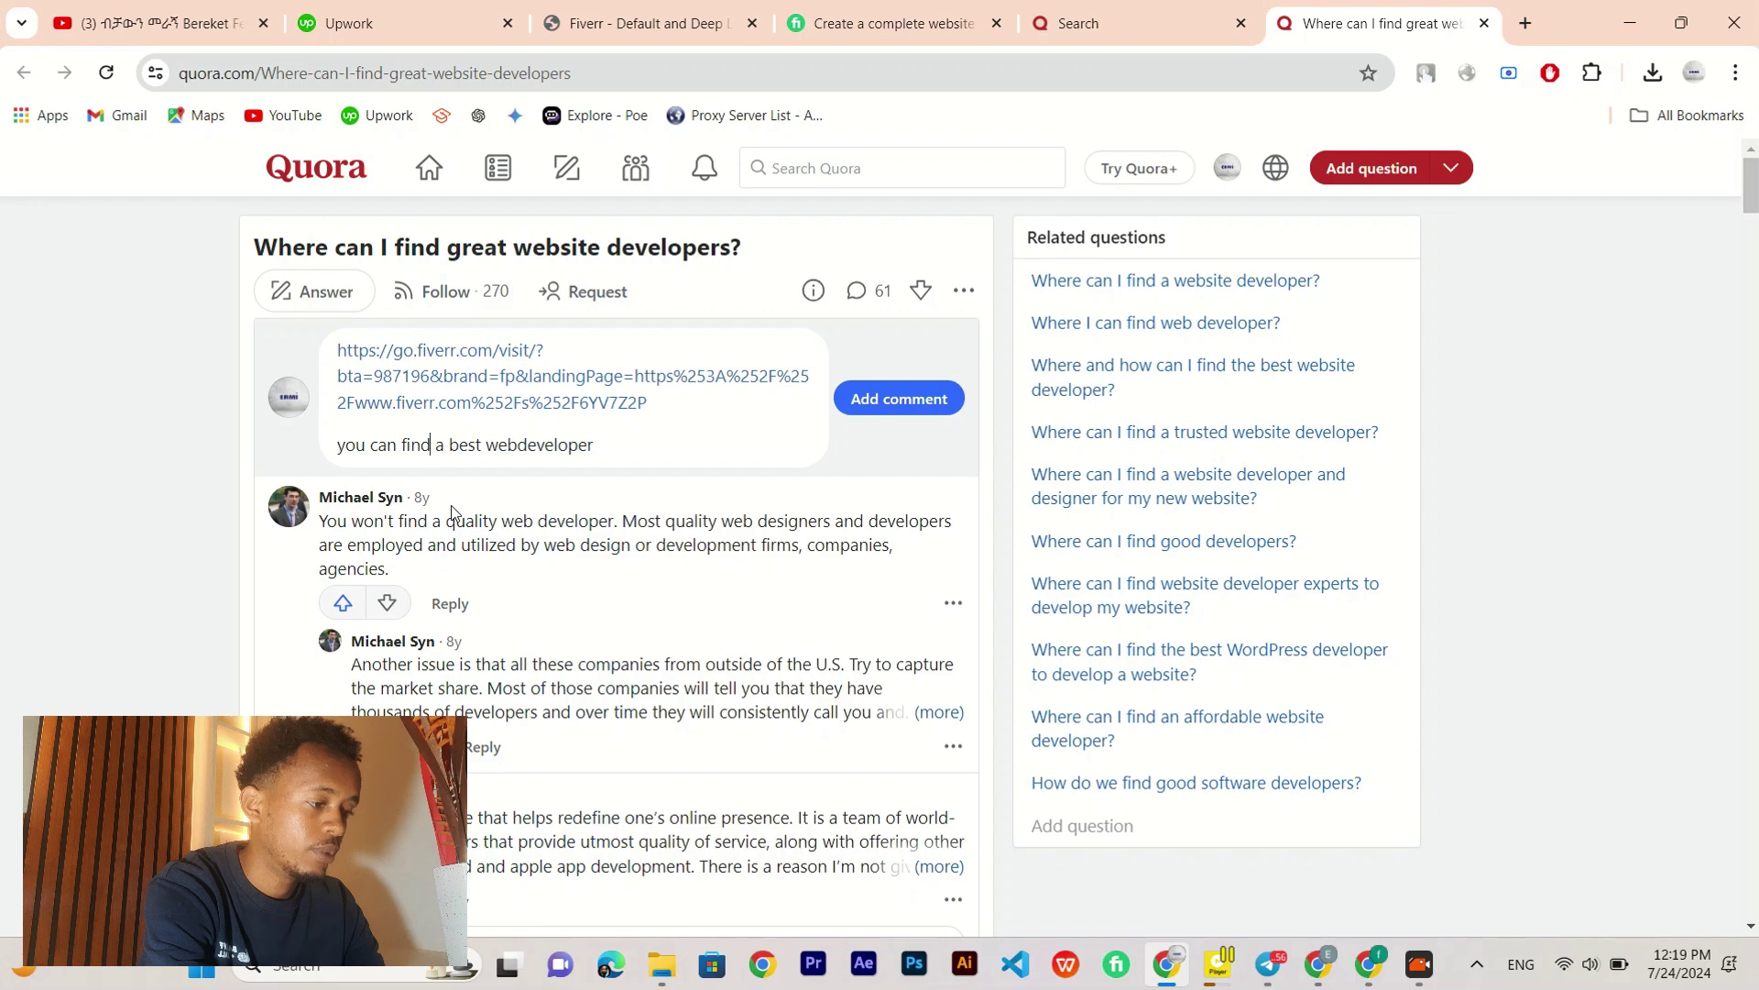
pyautogui.click(883, 395)
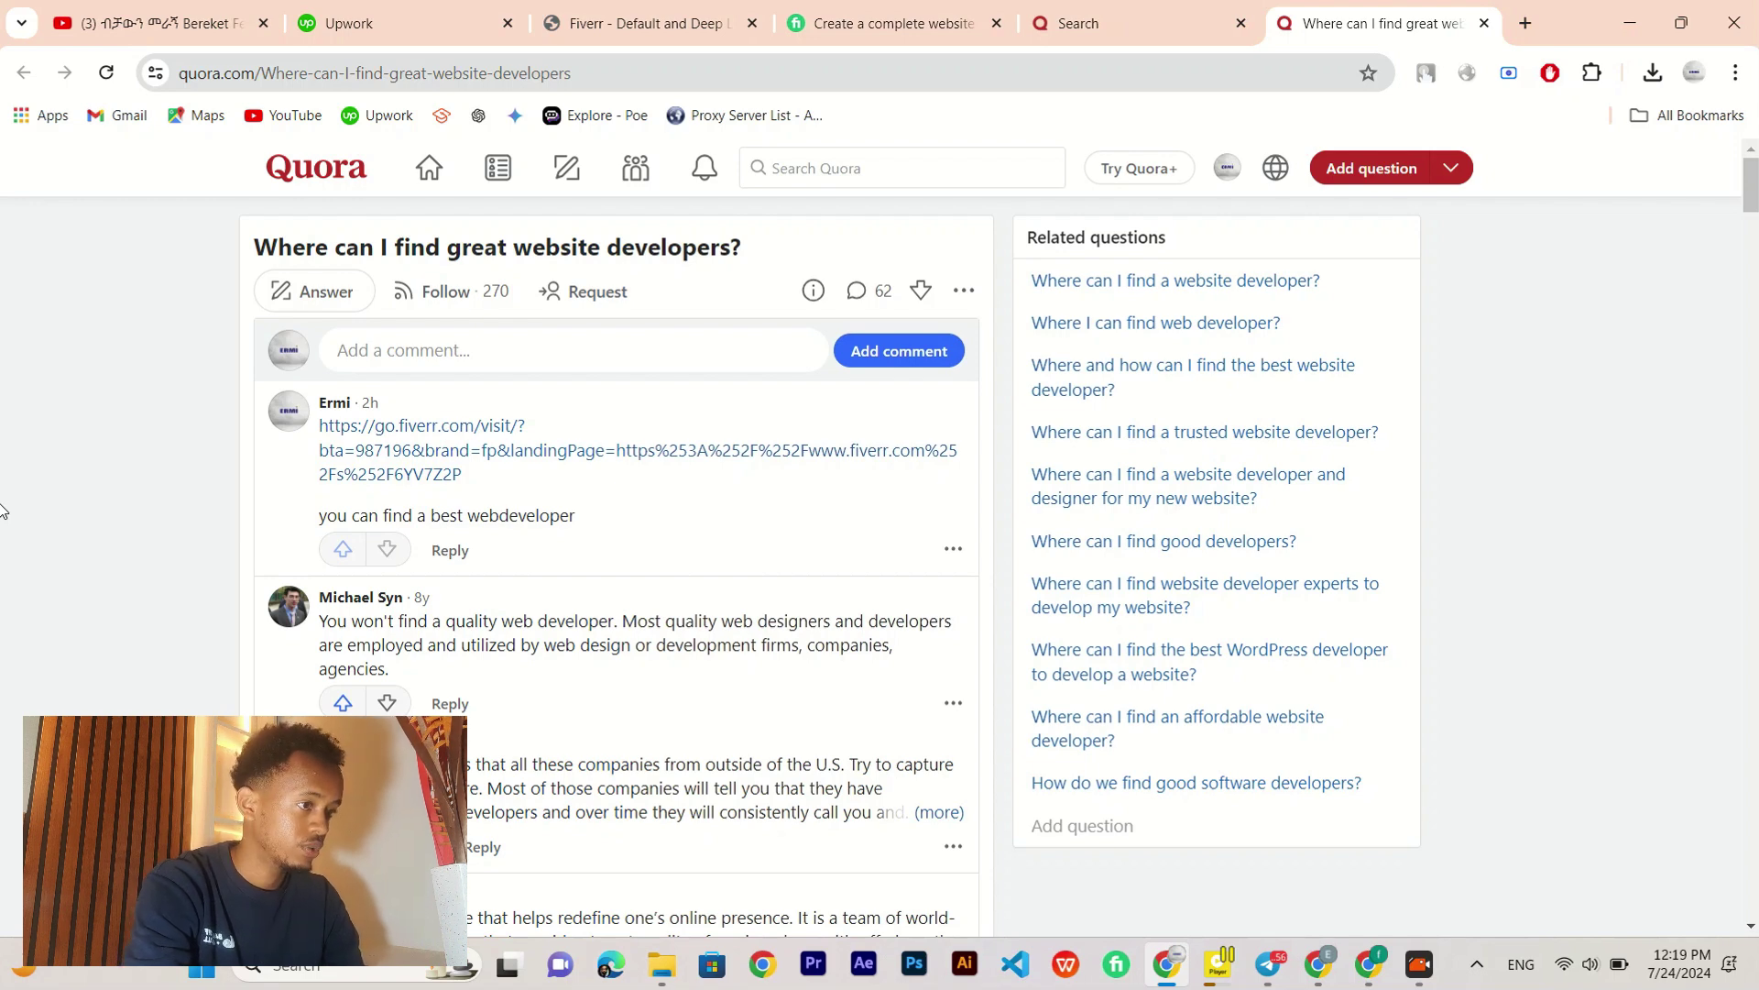
# Step: Go to pinterest.com in a new tab and start a pin from the Business Hub's Create Pin card
pyautogui.click(1528, 22)
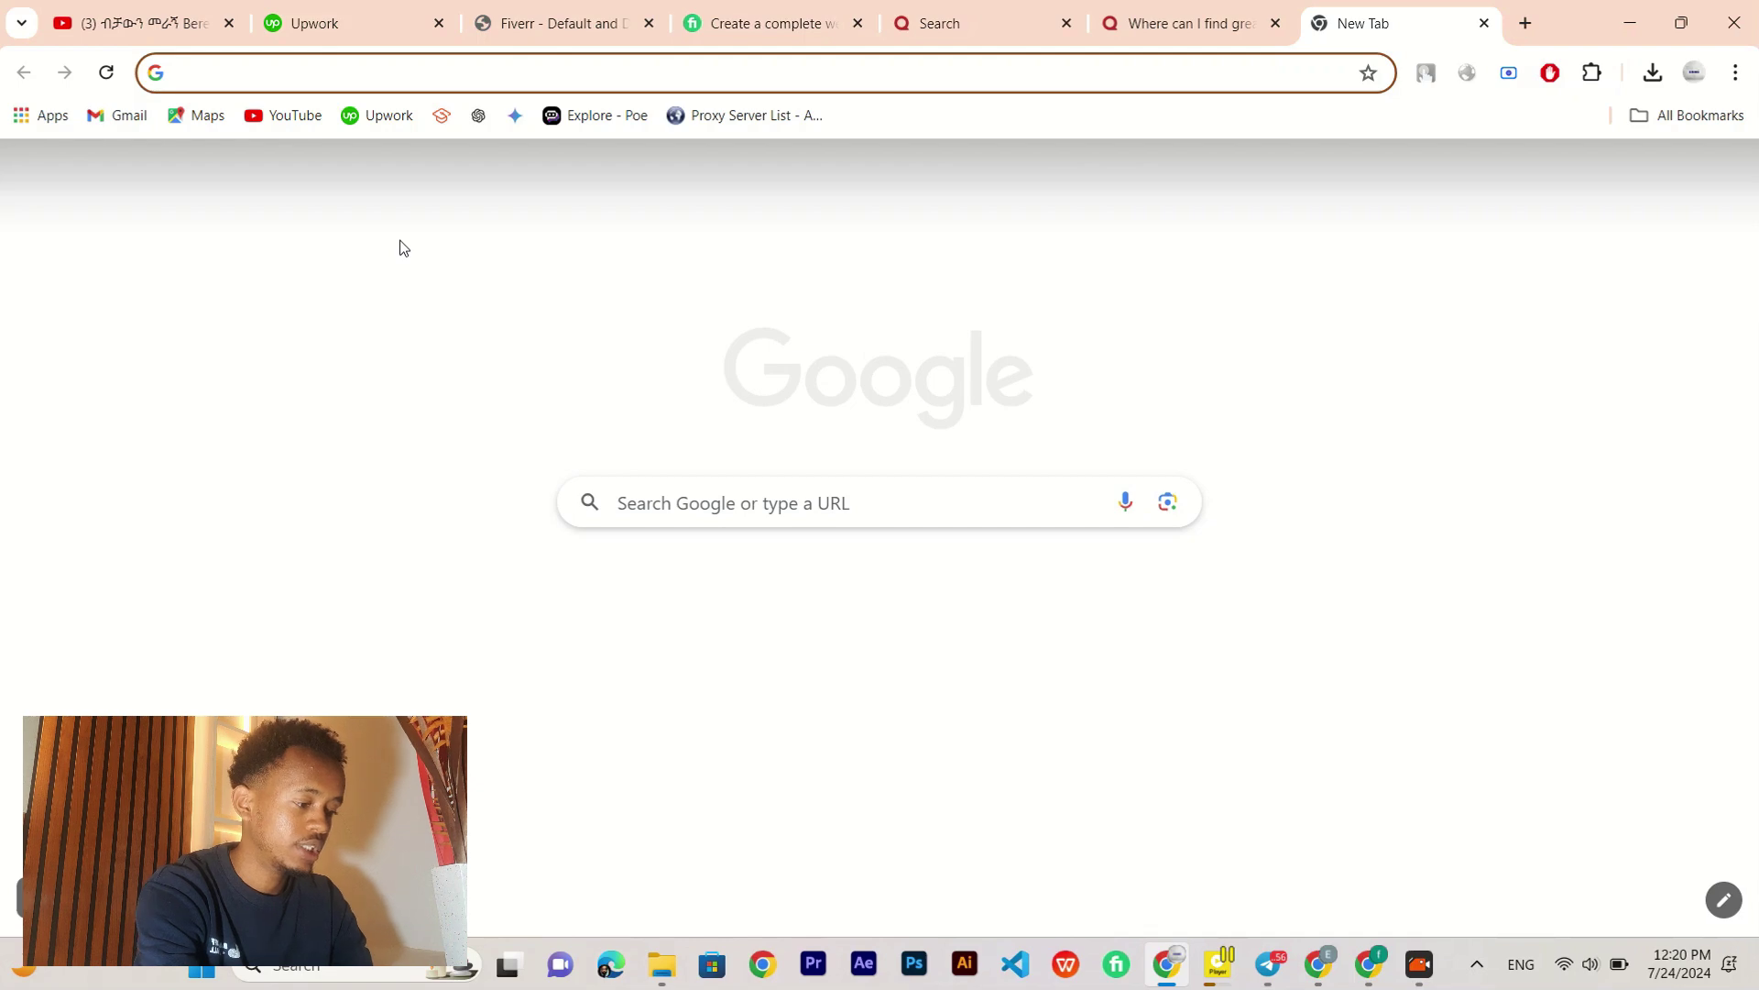
pyautogui.write('pinterest.com')
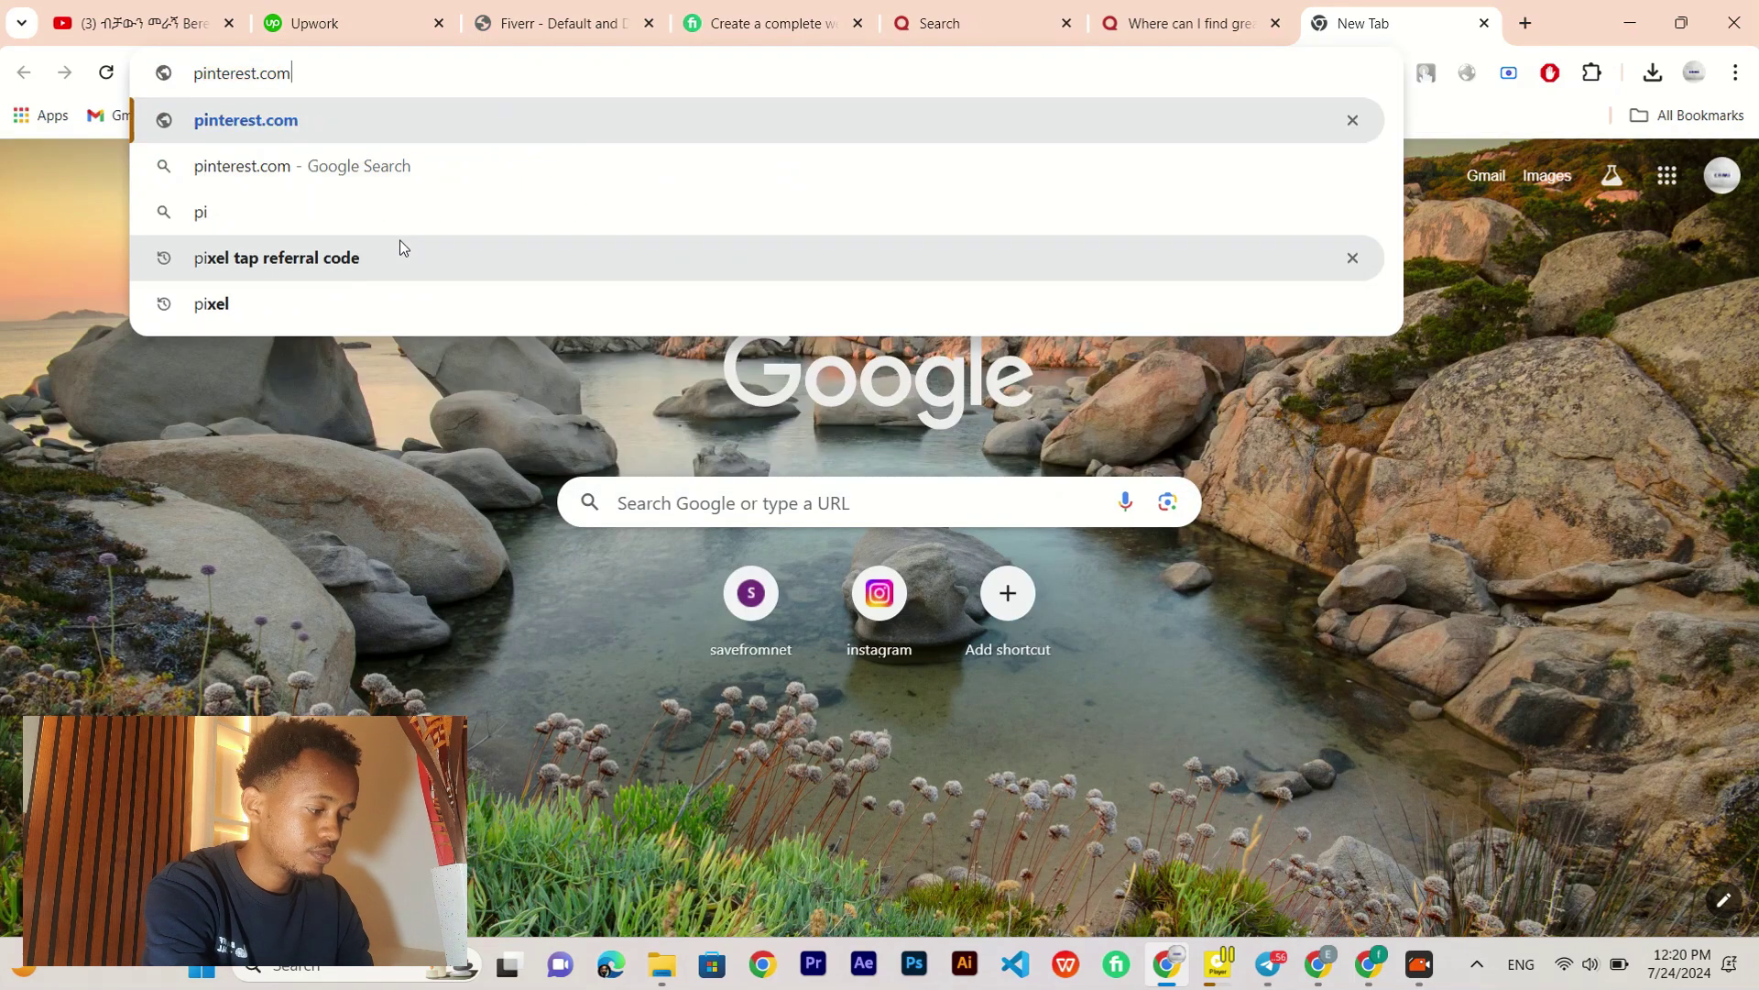
pyautogui.press('Return')
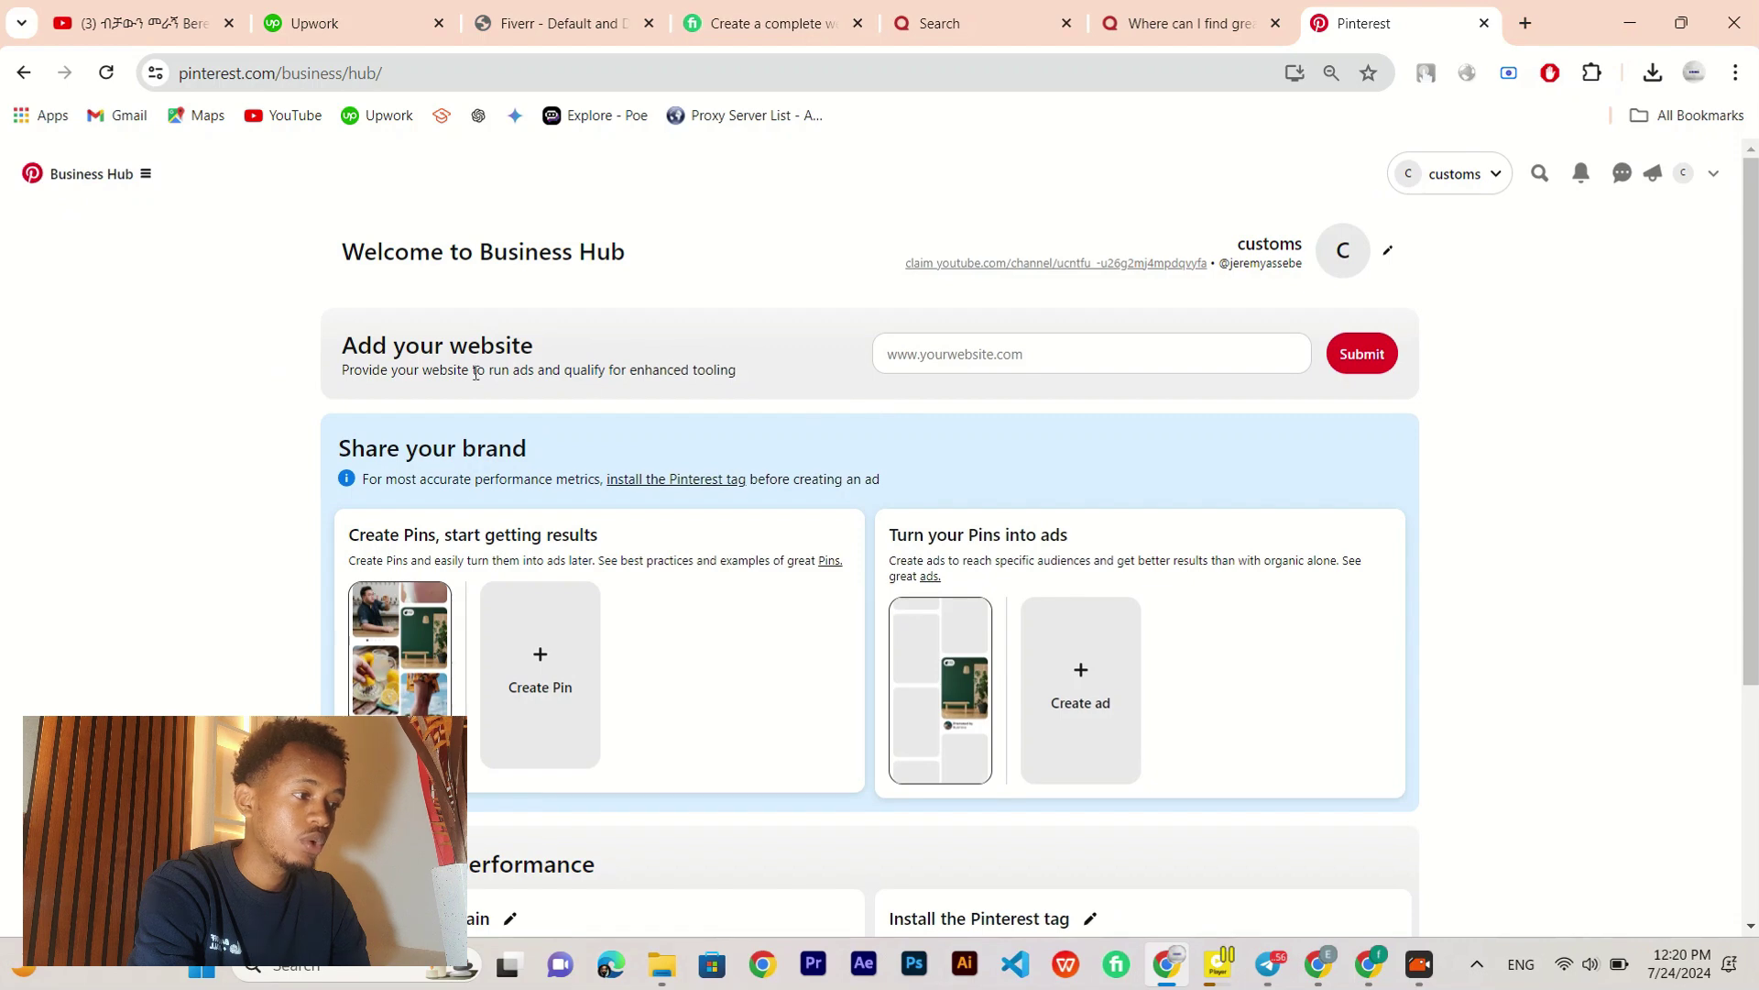
pyautogui.scroll(-2, 514, 422)
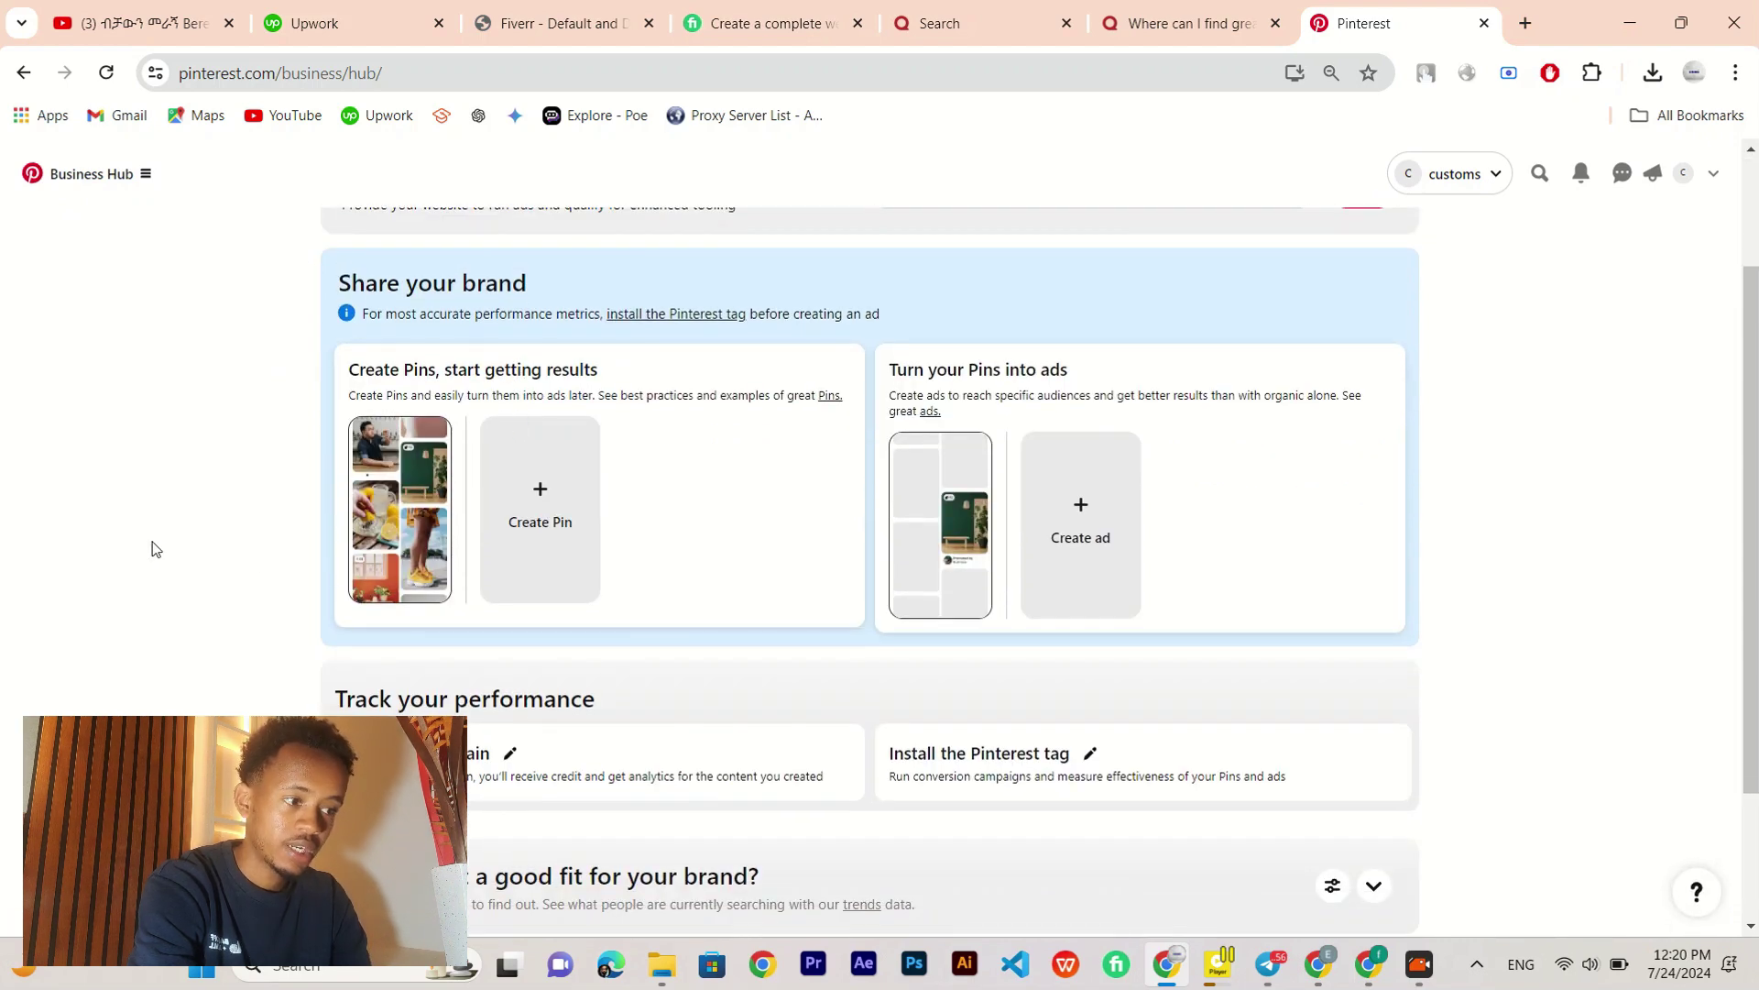
pyautogui.scroll(-1, 149, 546)
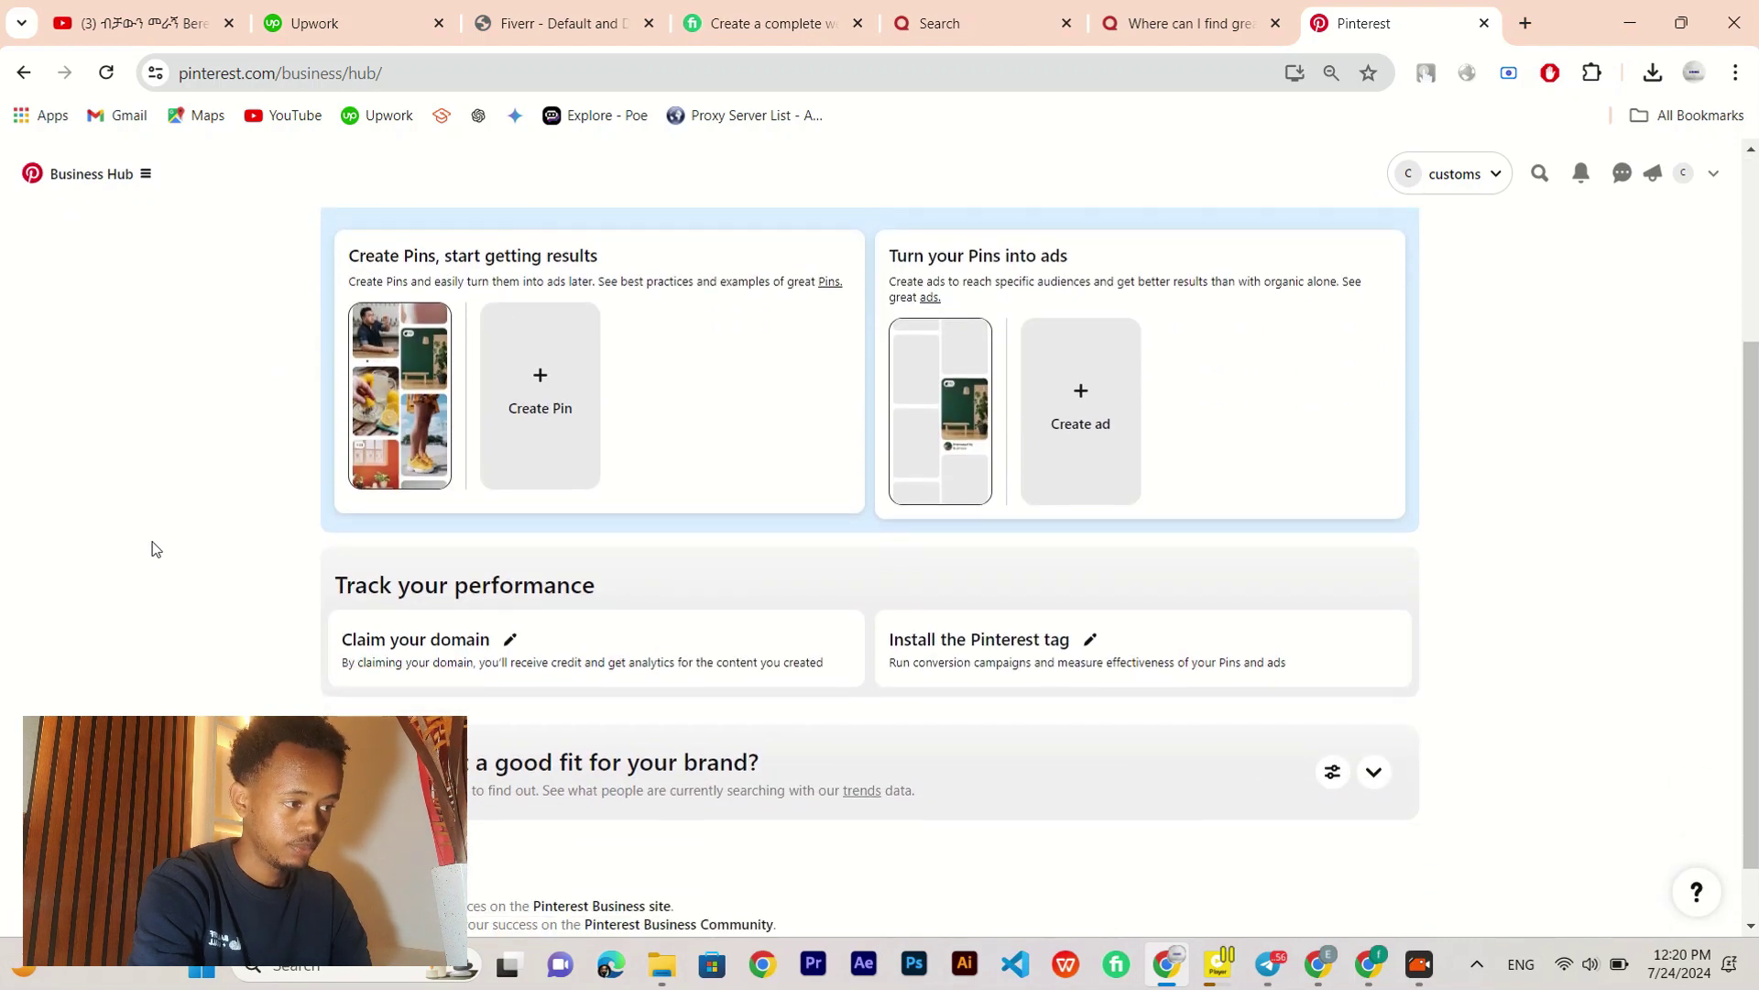
pyautogui.click(578, 372)
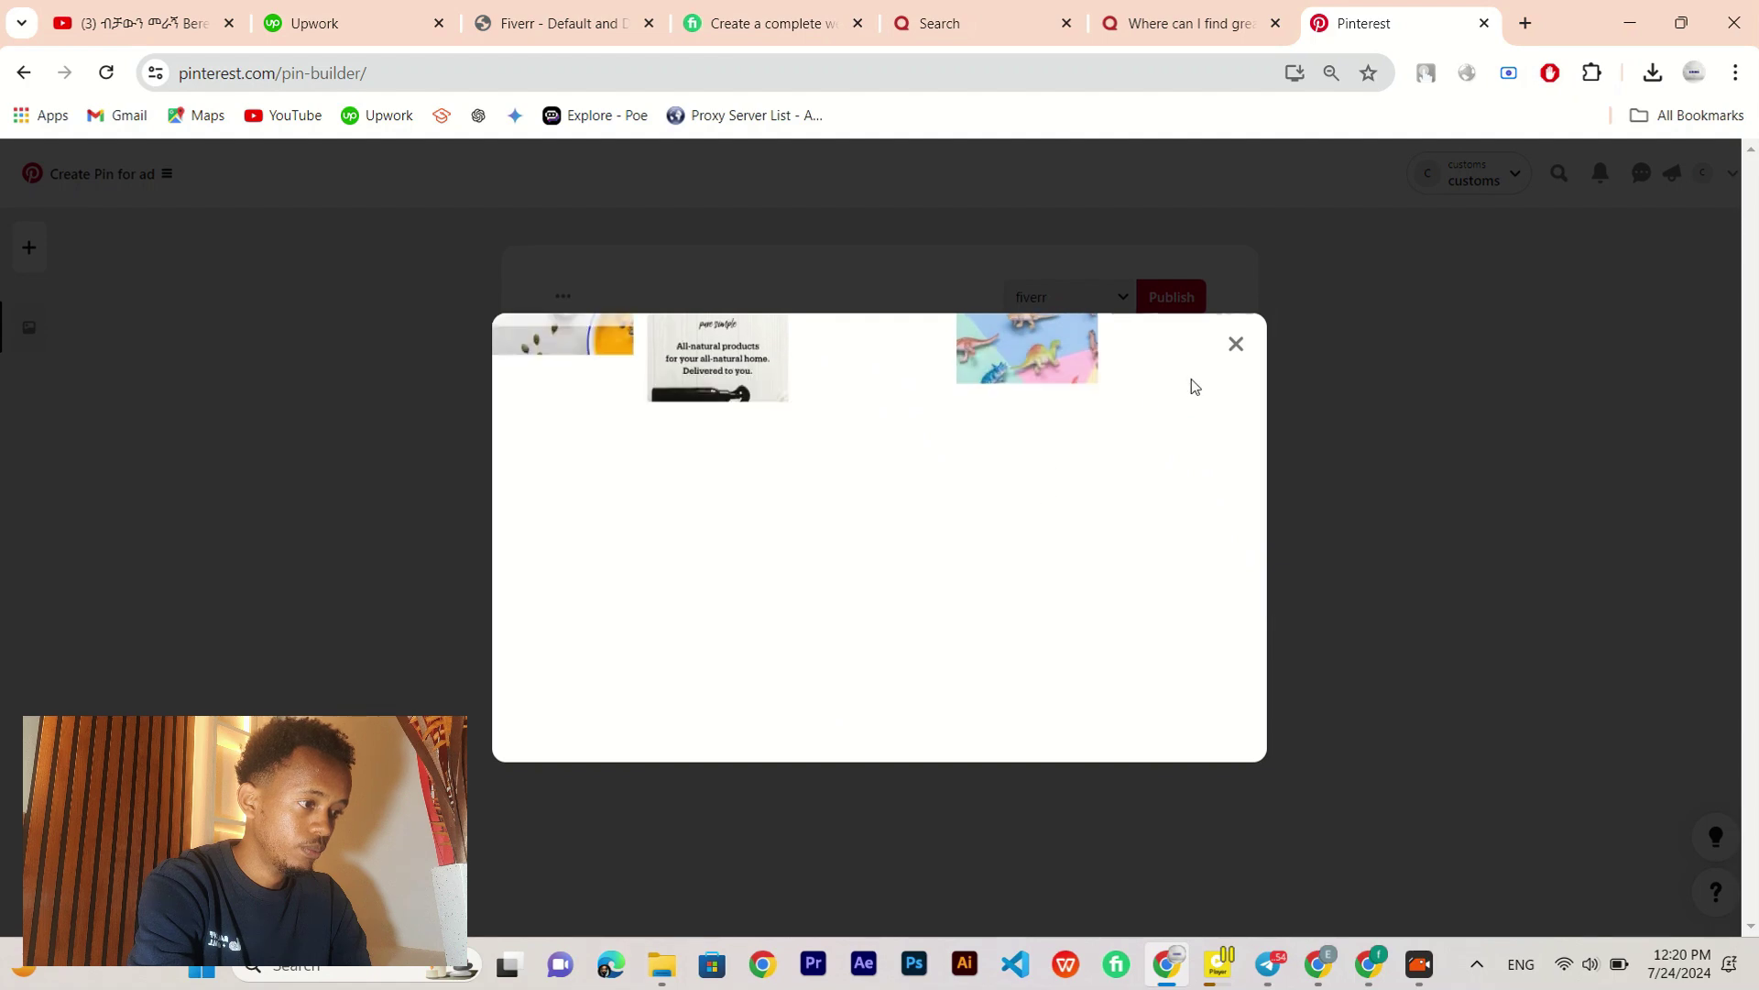
# Step: Fill the pin with title 'web developer', description 'about web development' and the Fiverr affiliate link
pyautogui.click(1235, 345)
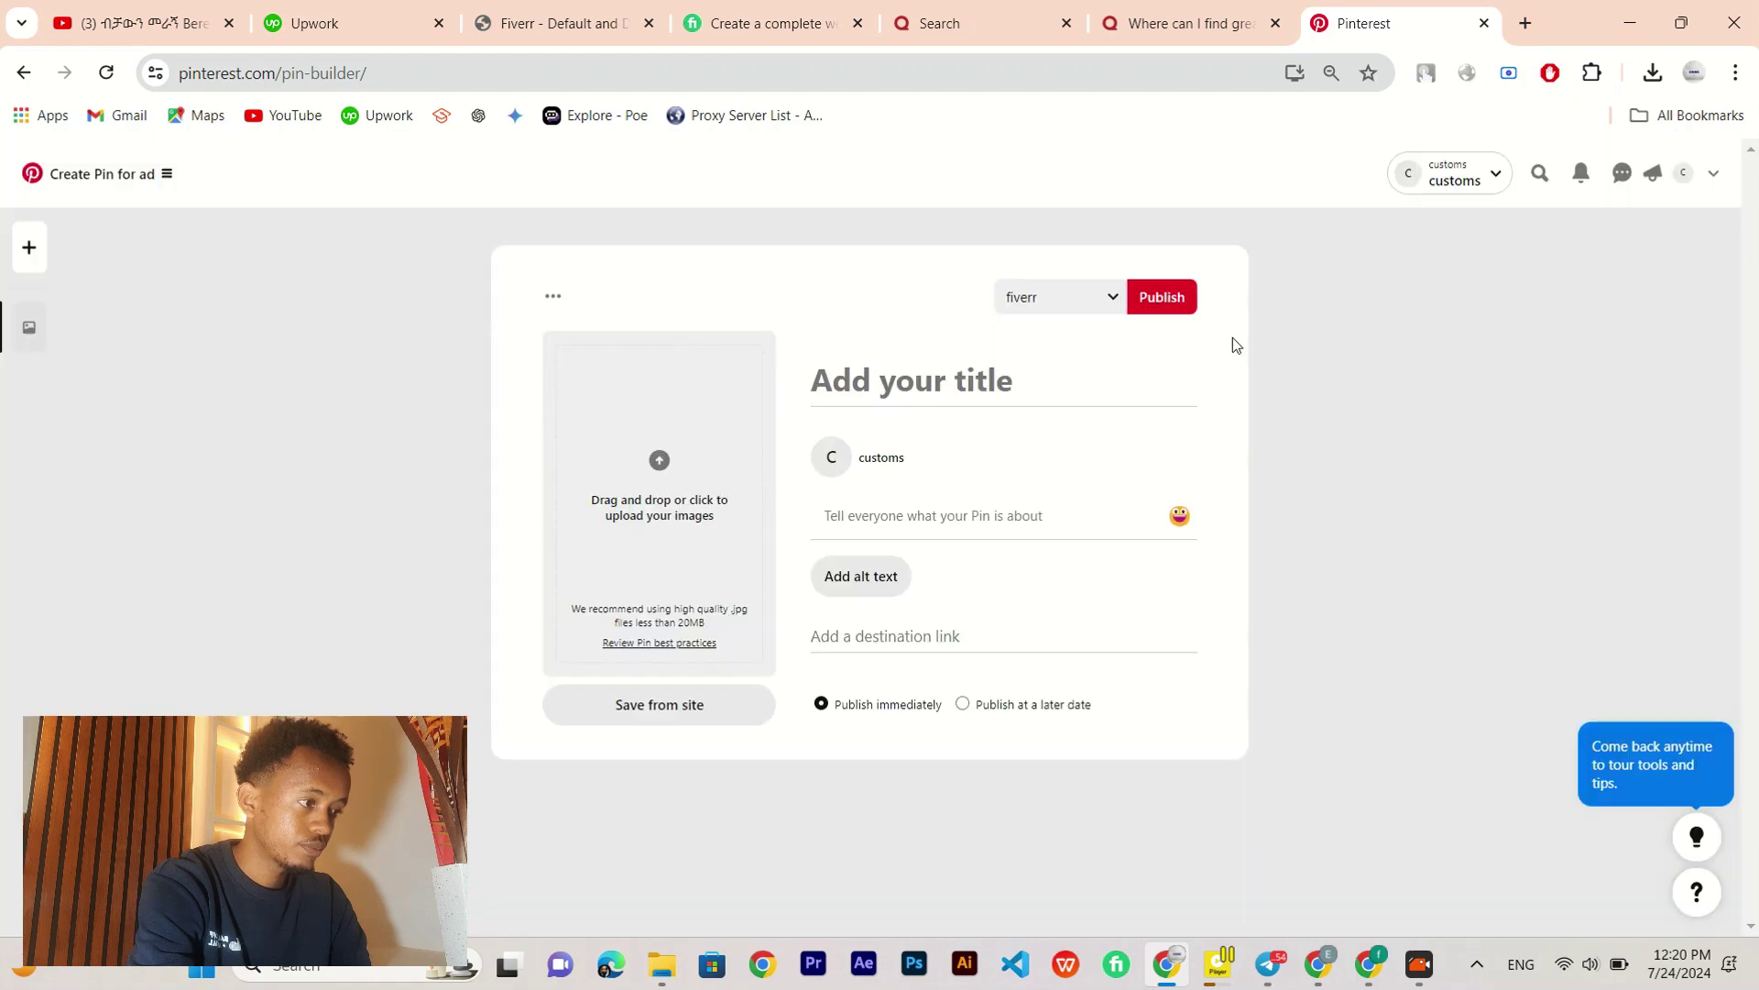
pyautogui.click(861, 377)
pyautogui.write('web')
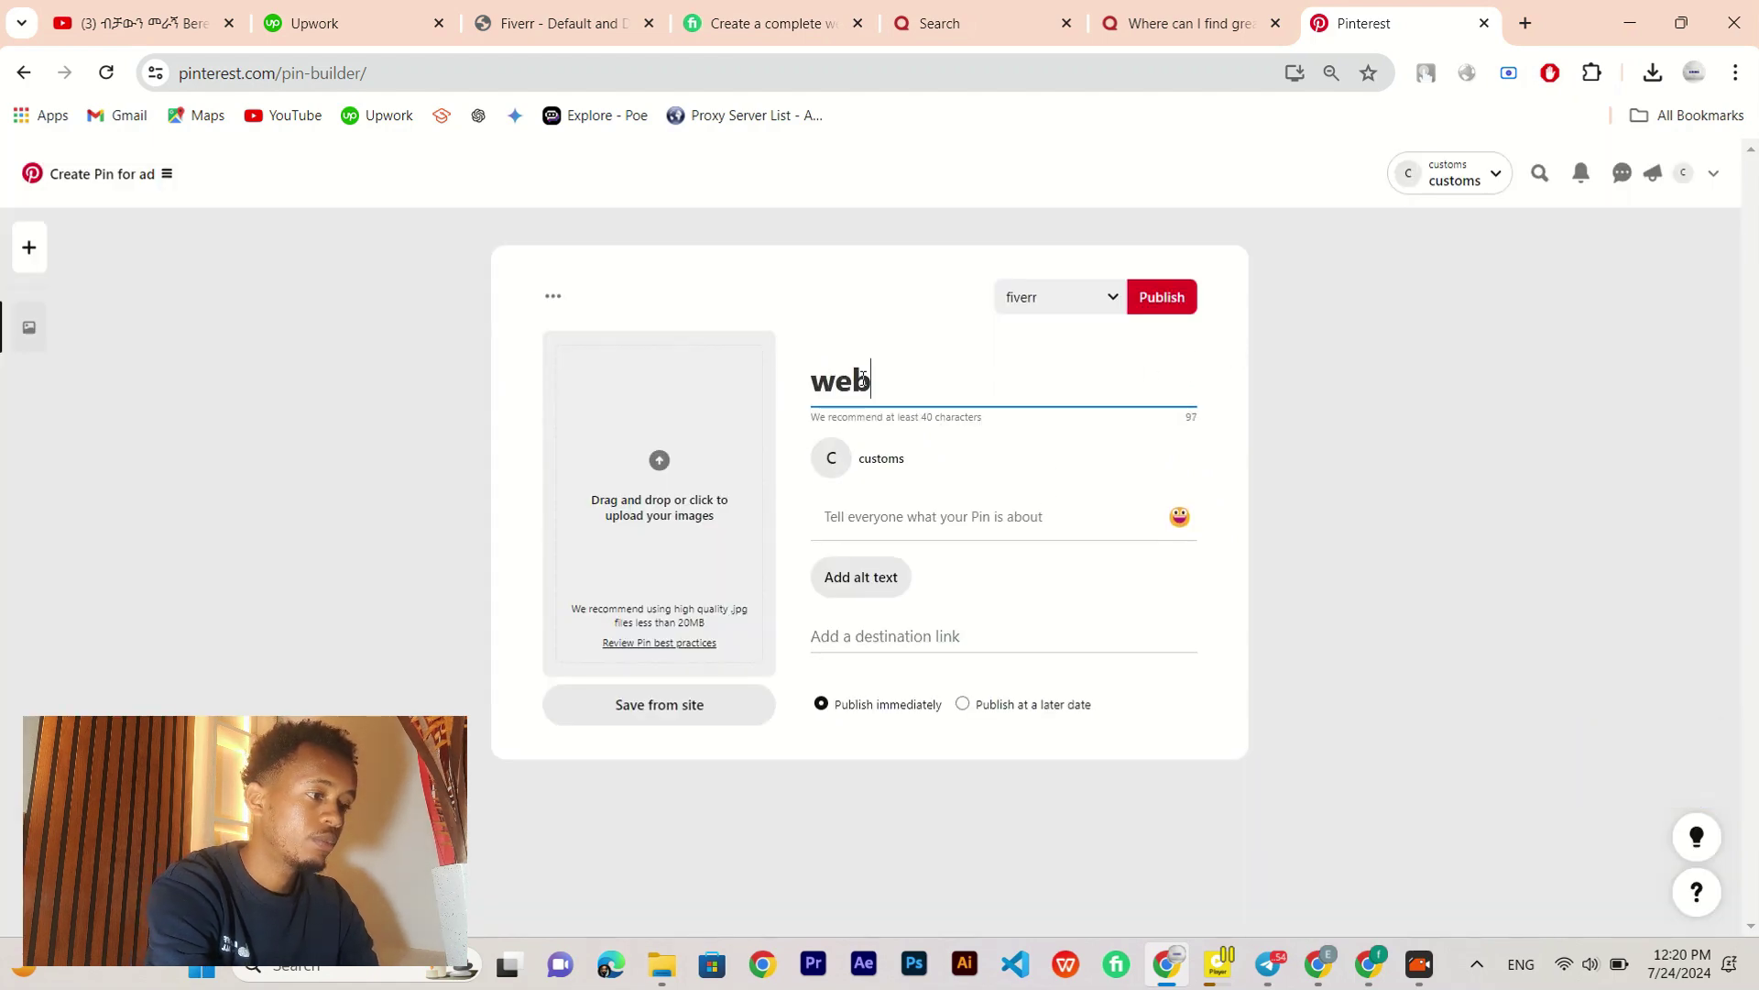
pyautogui.write(' developer')
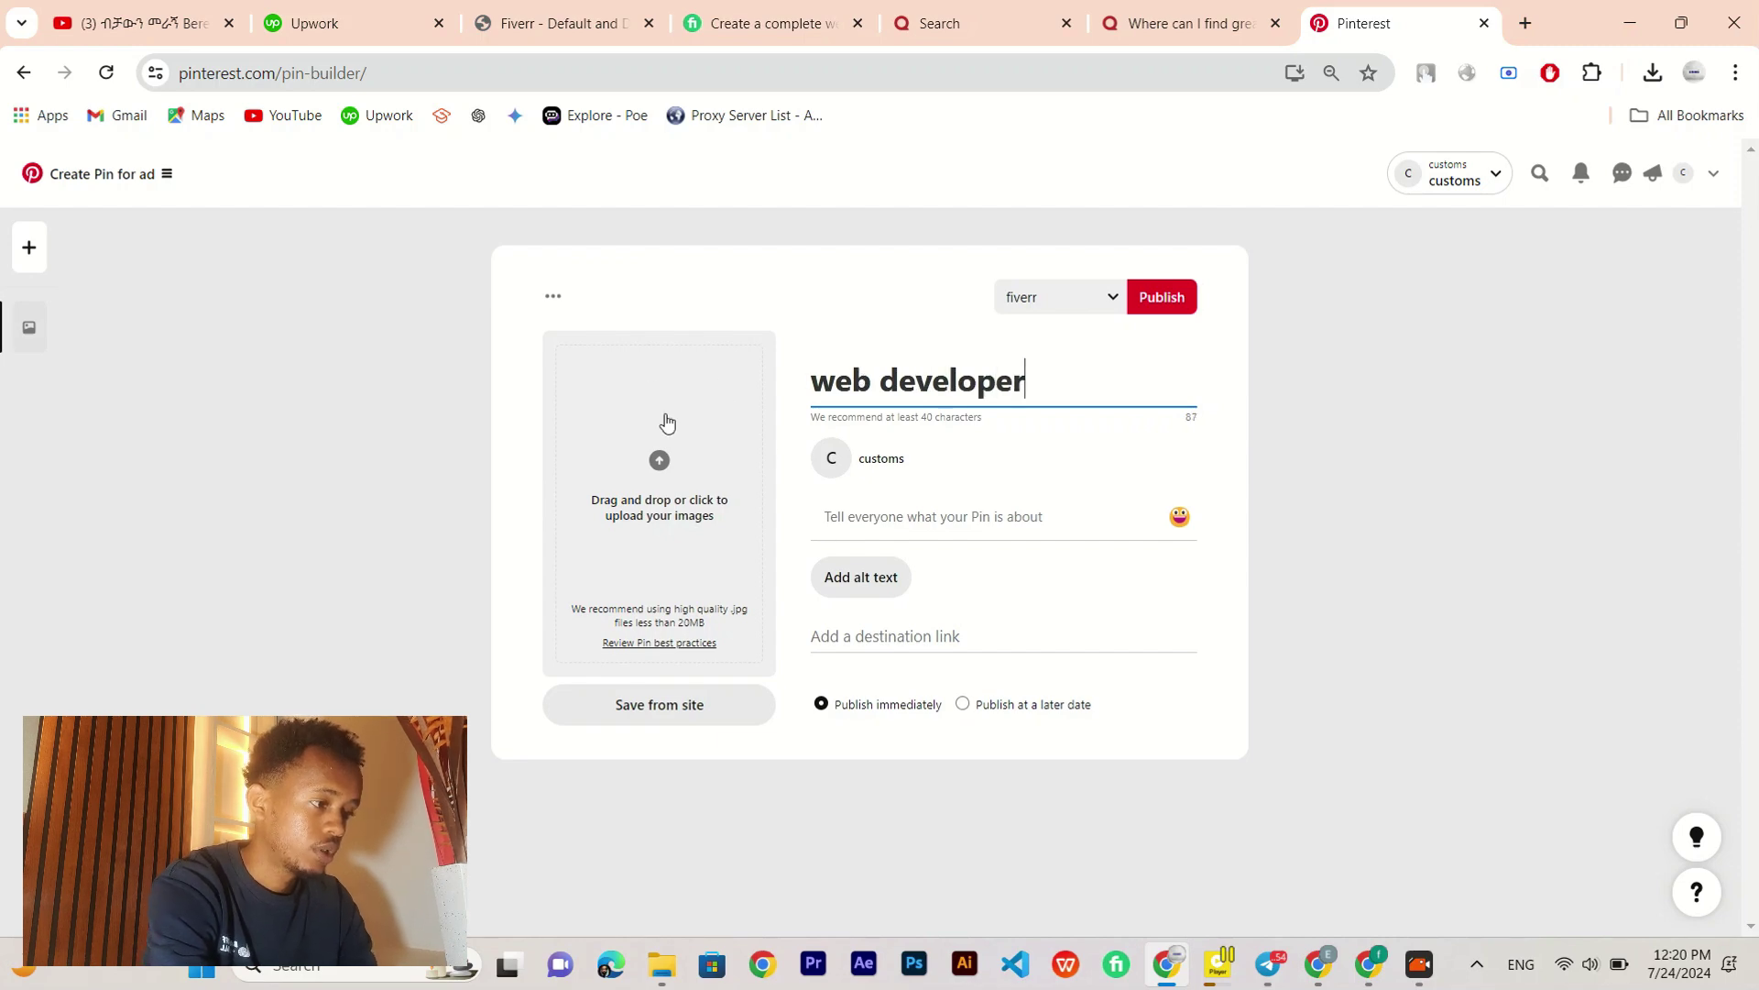
pyautogui.click(878, 520)
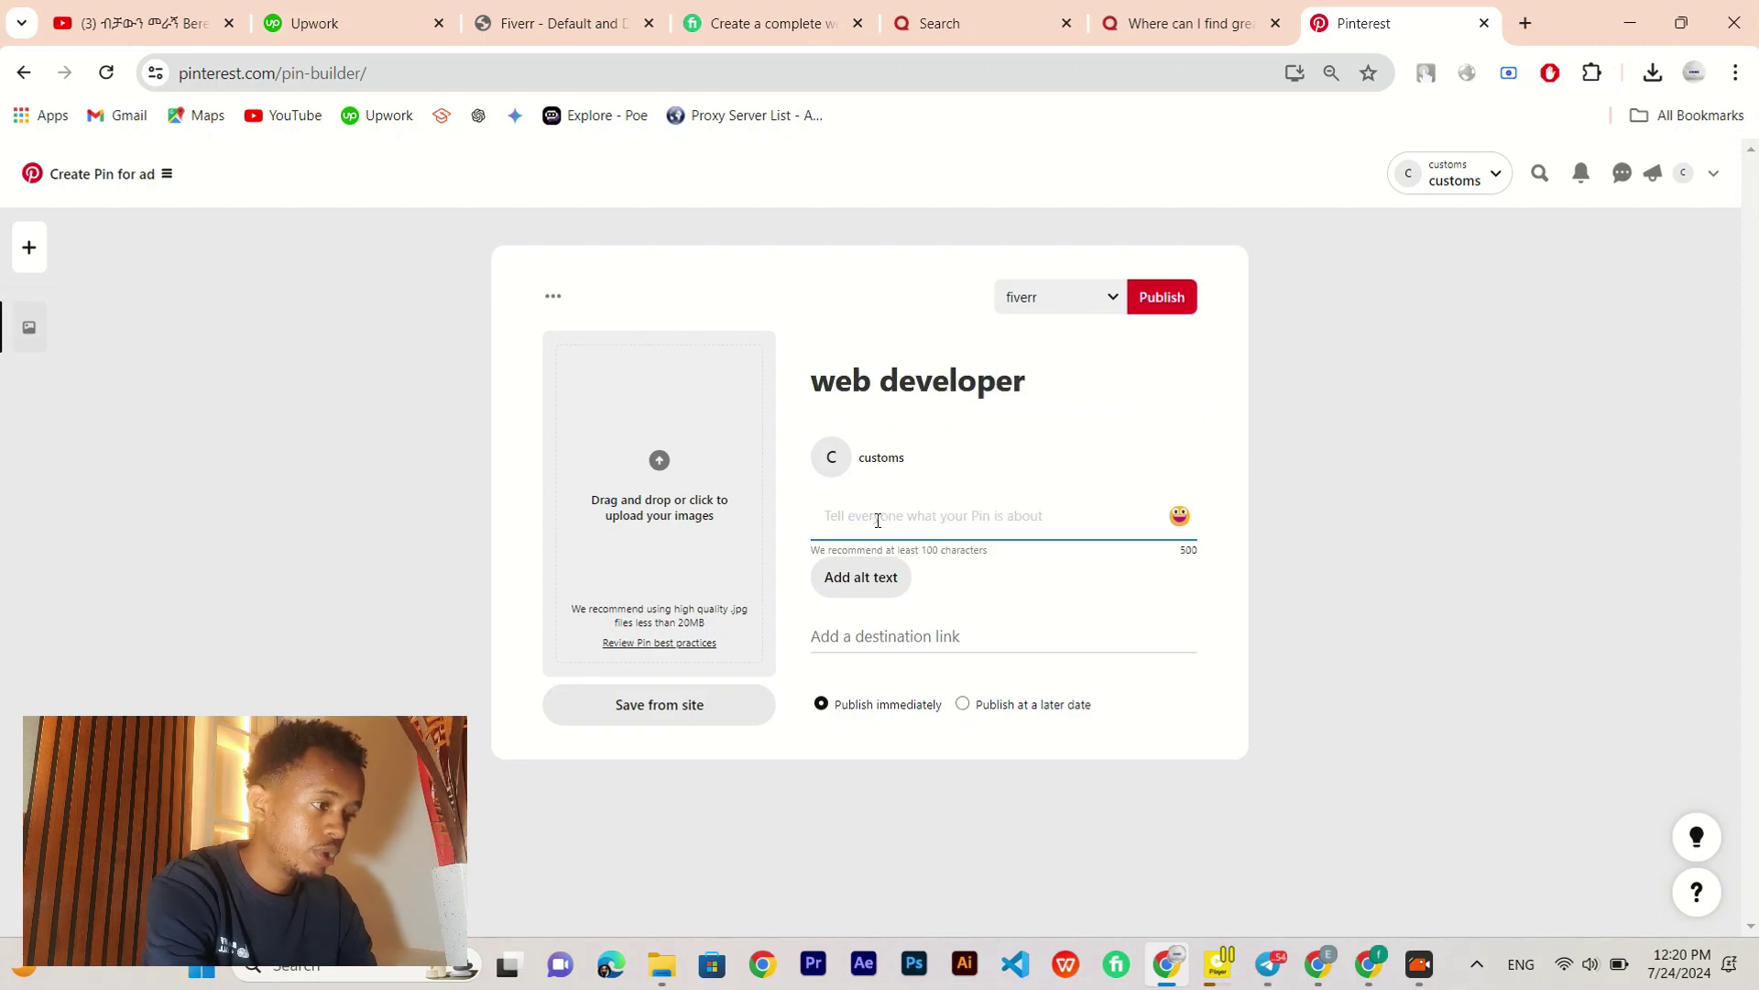
pyautogui.write('about ')
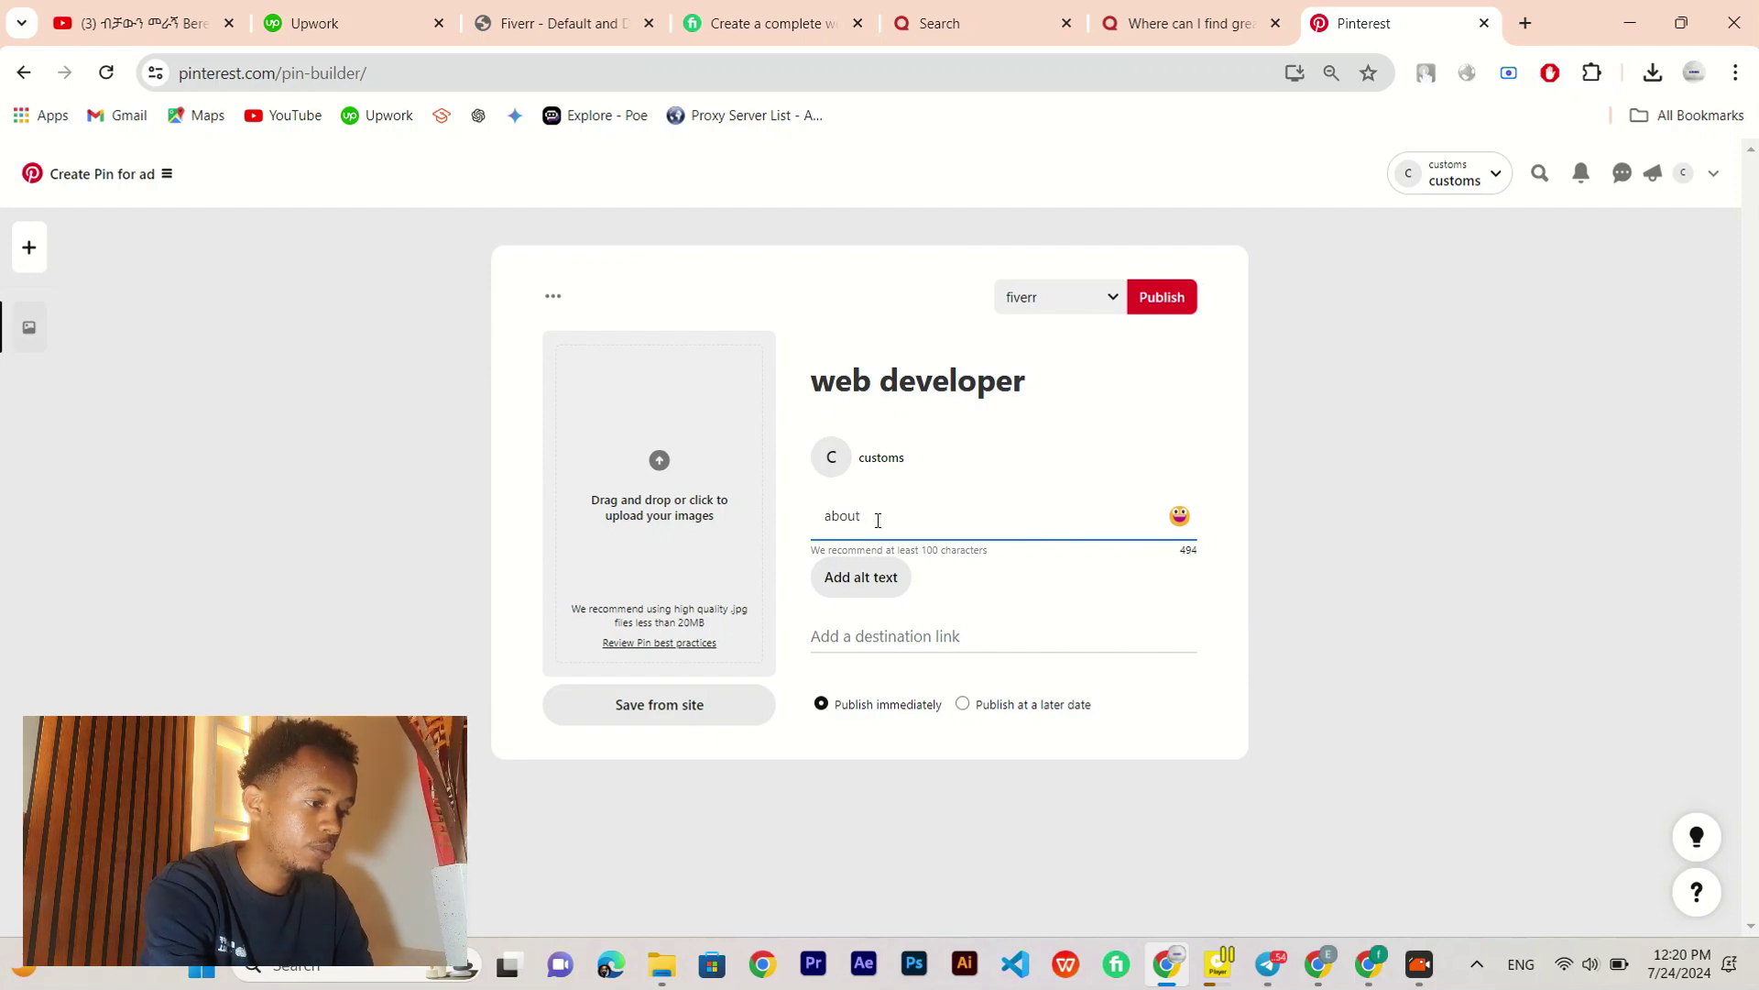
pyautogui.write('web devel')
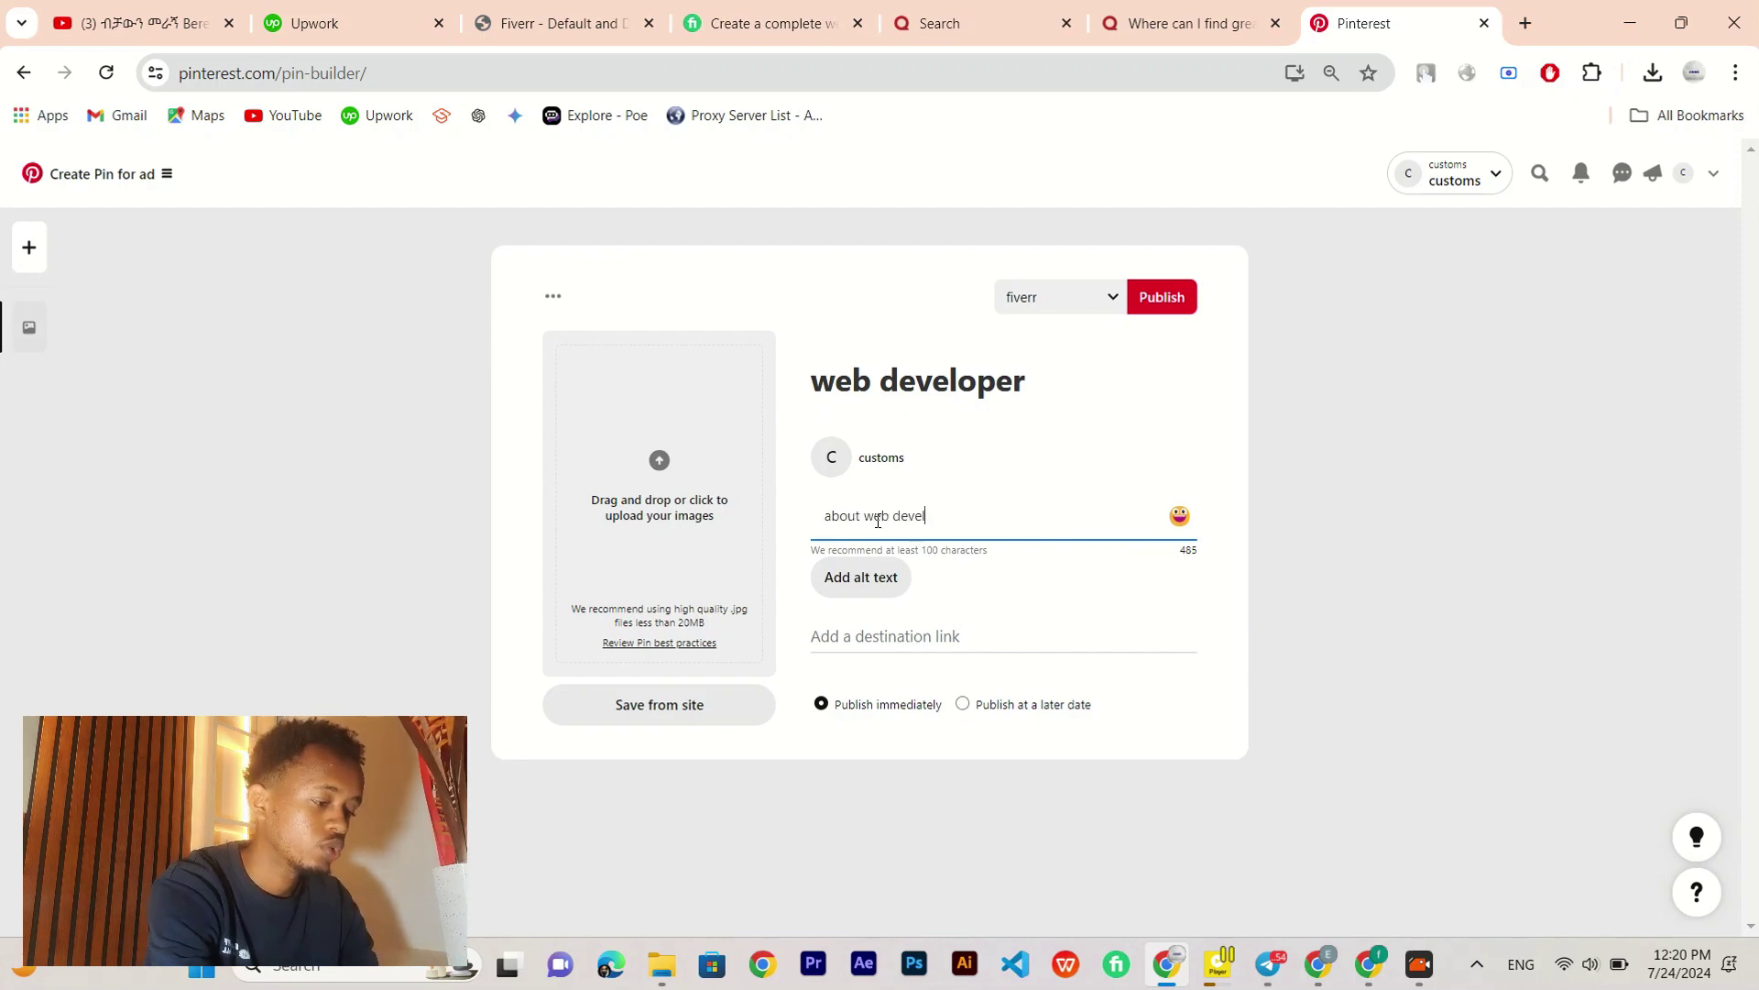
pyautogui.write('opment')
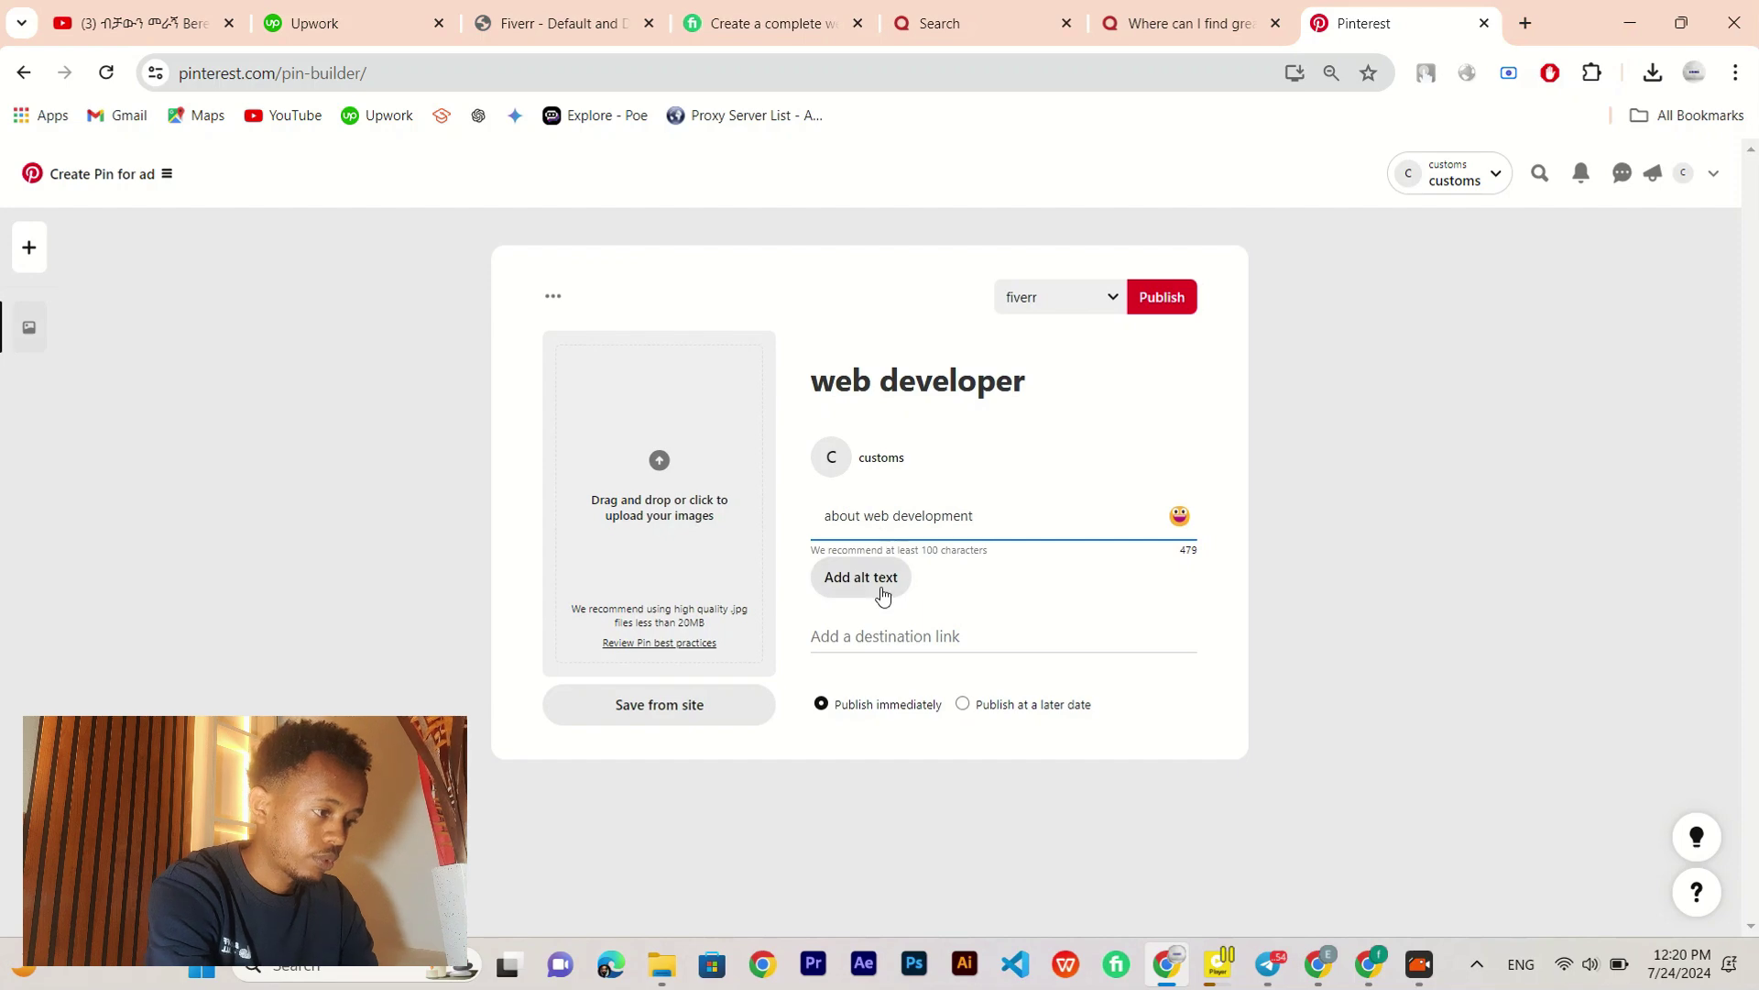
pyautogui.click(933, 638)
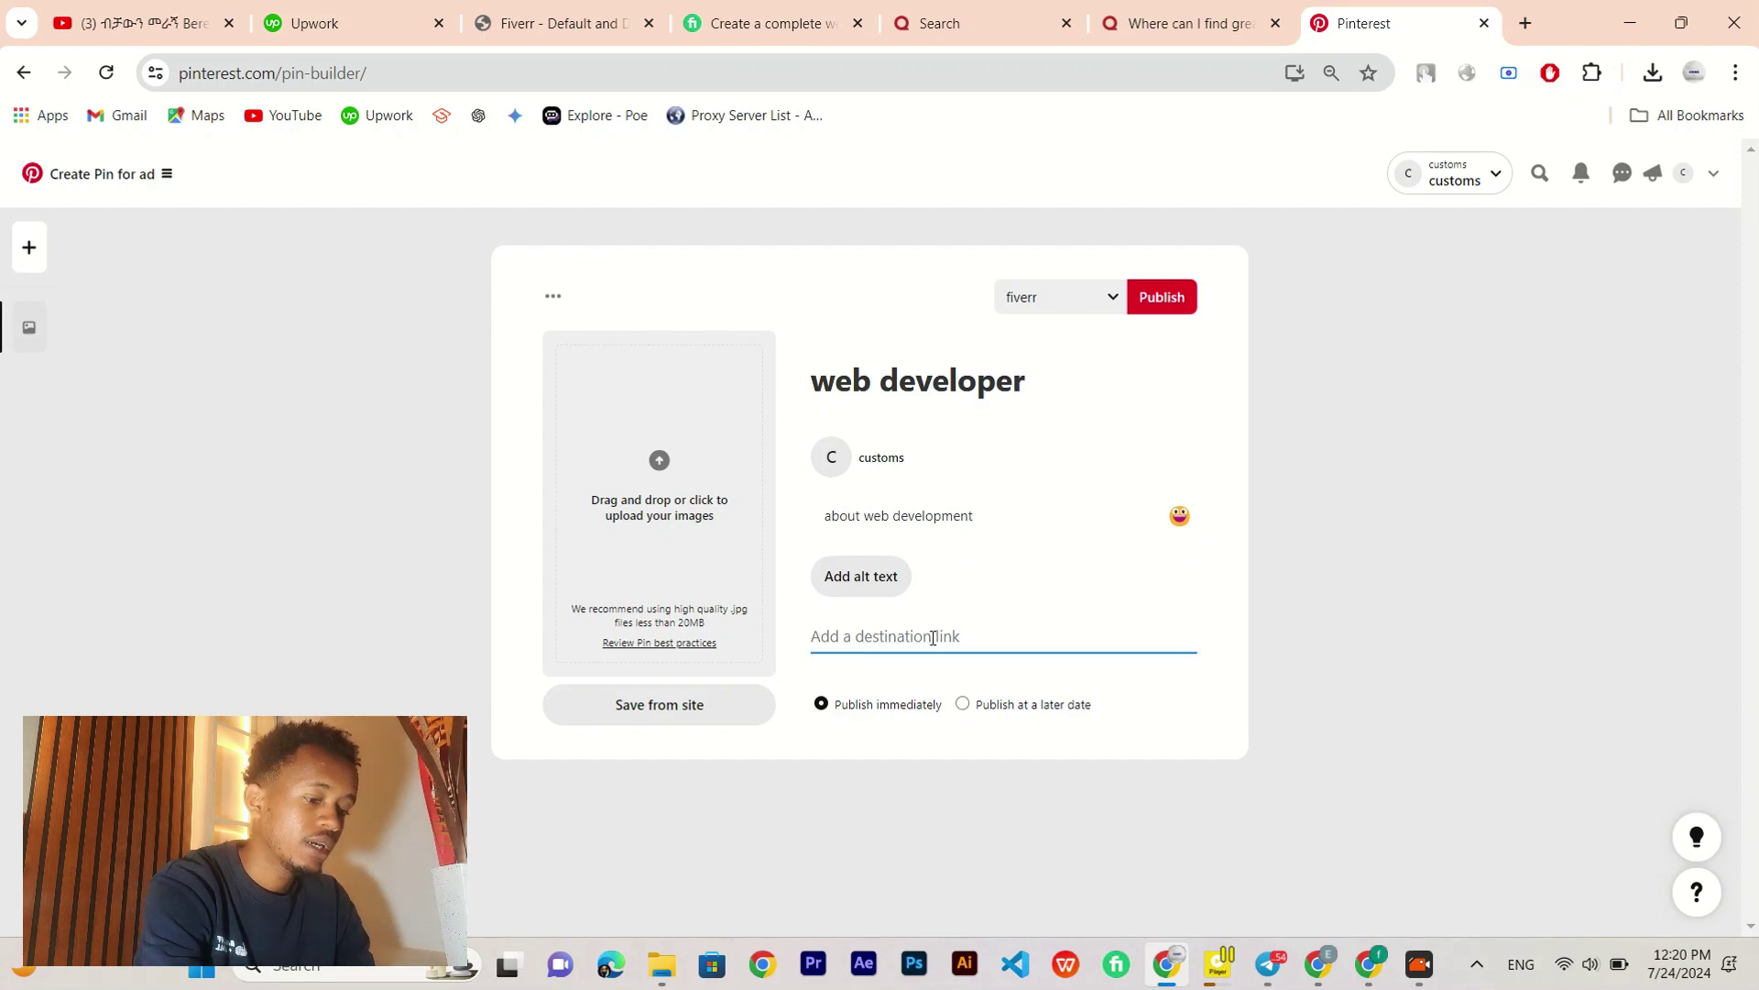
pyautogui.hotkey('ctrl', 'v')
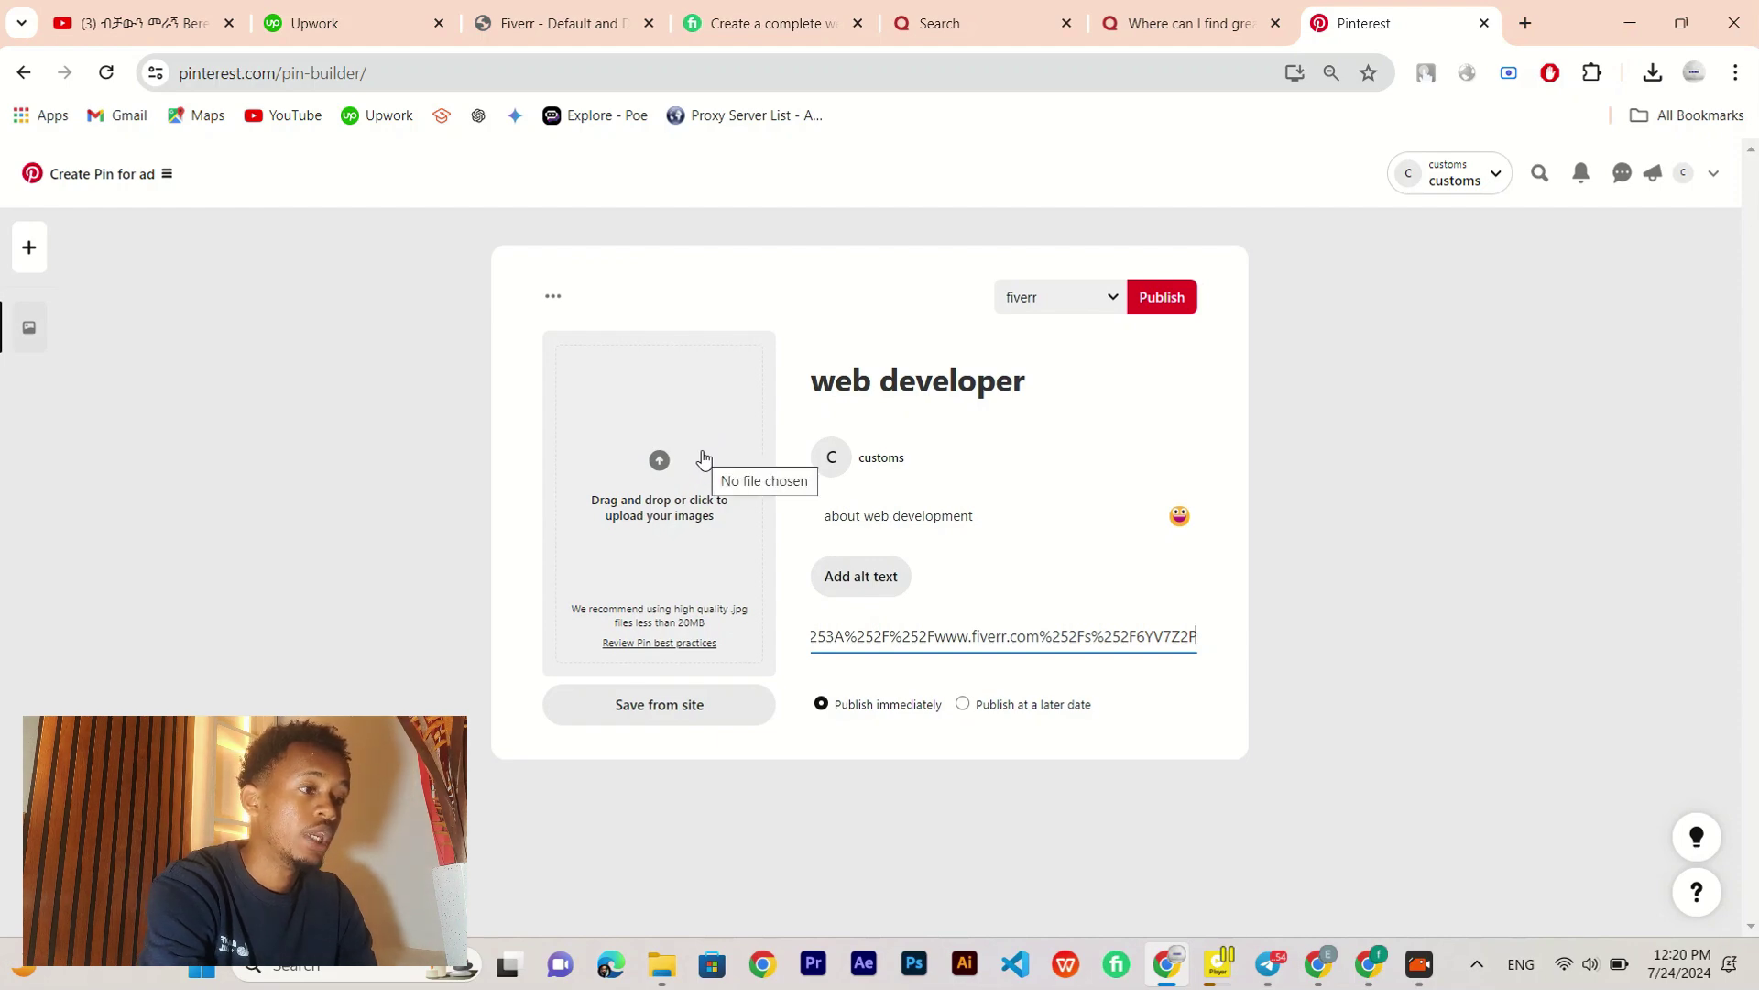
pyautogui.hotkey('alt', 'Tab')
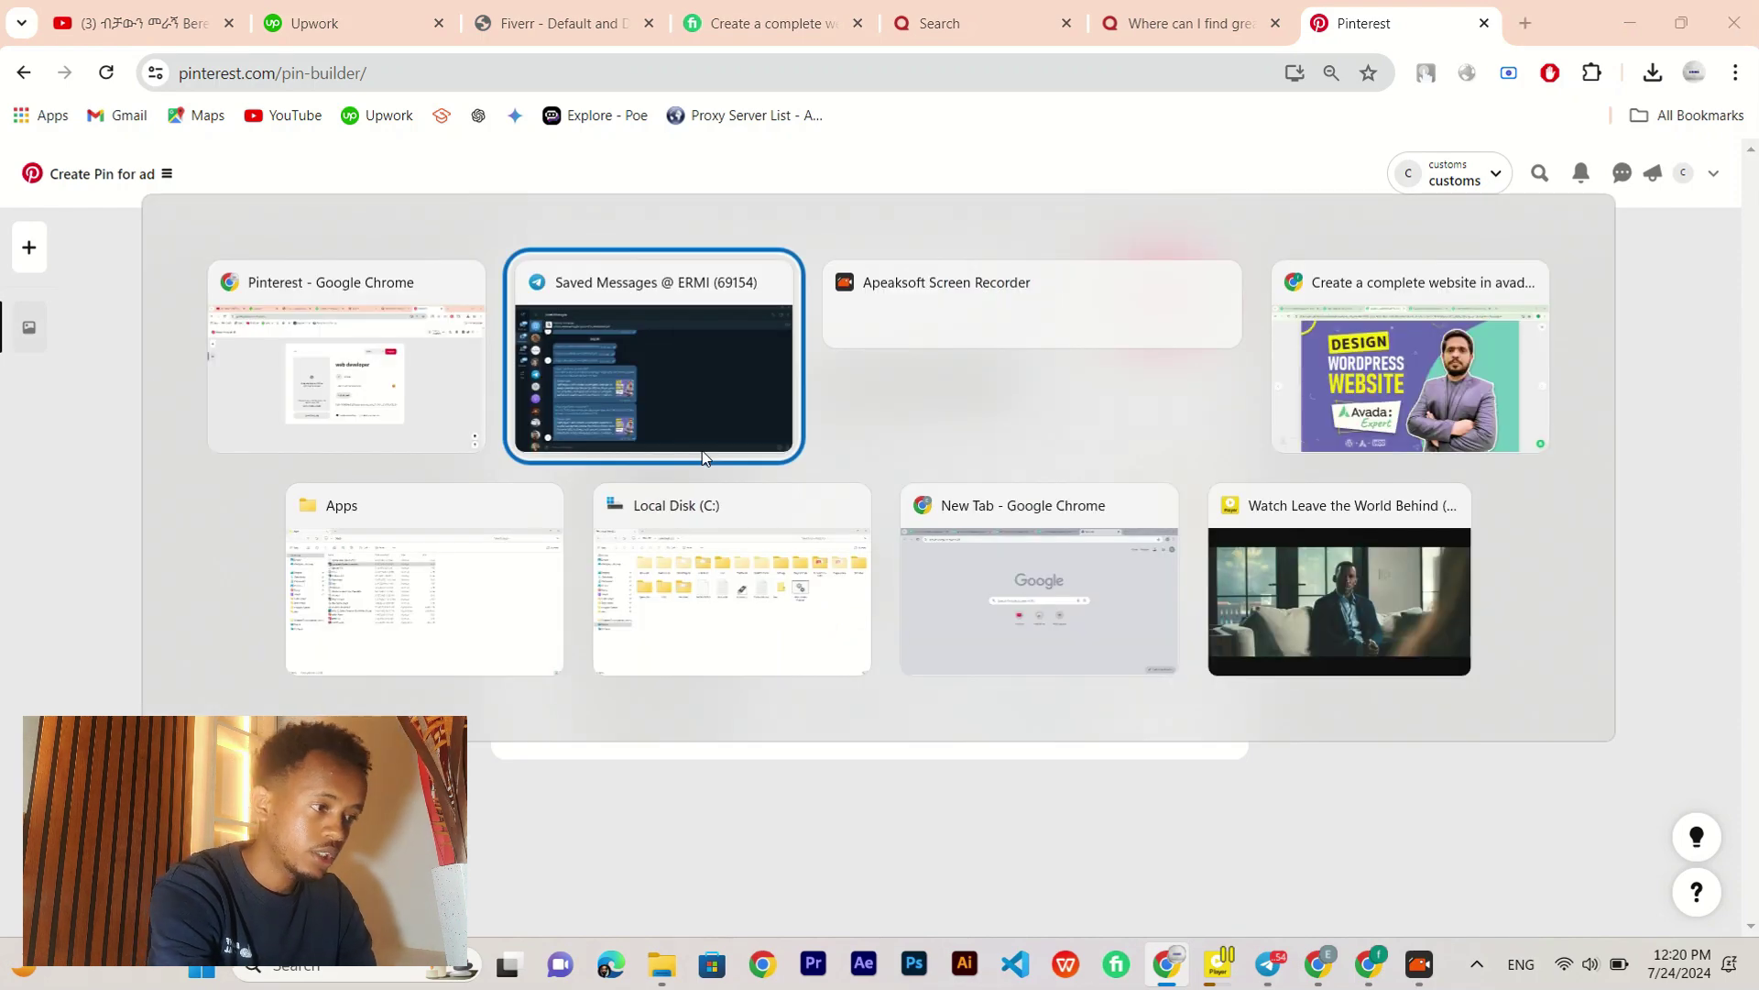
# Step: Save the Design WordPress Website gig cover image from Fiverr as a PNG in Downloads
pyautogui.hotkey('alt', 'Tab')
pyautogui.hotkey('alt', 'Tab')
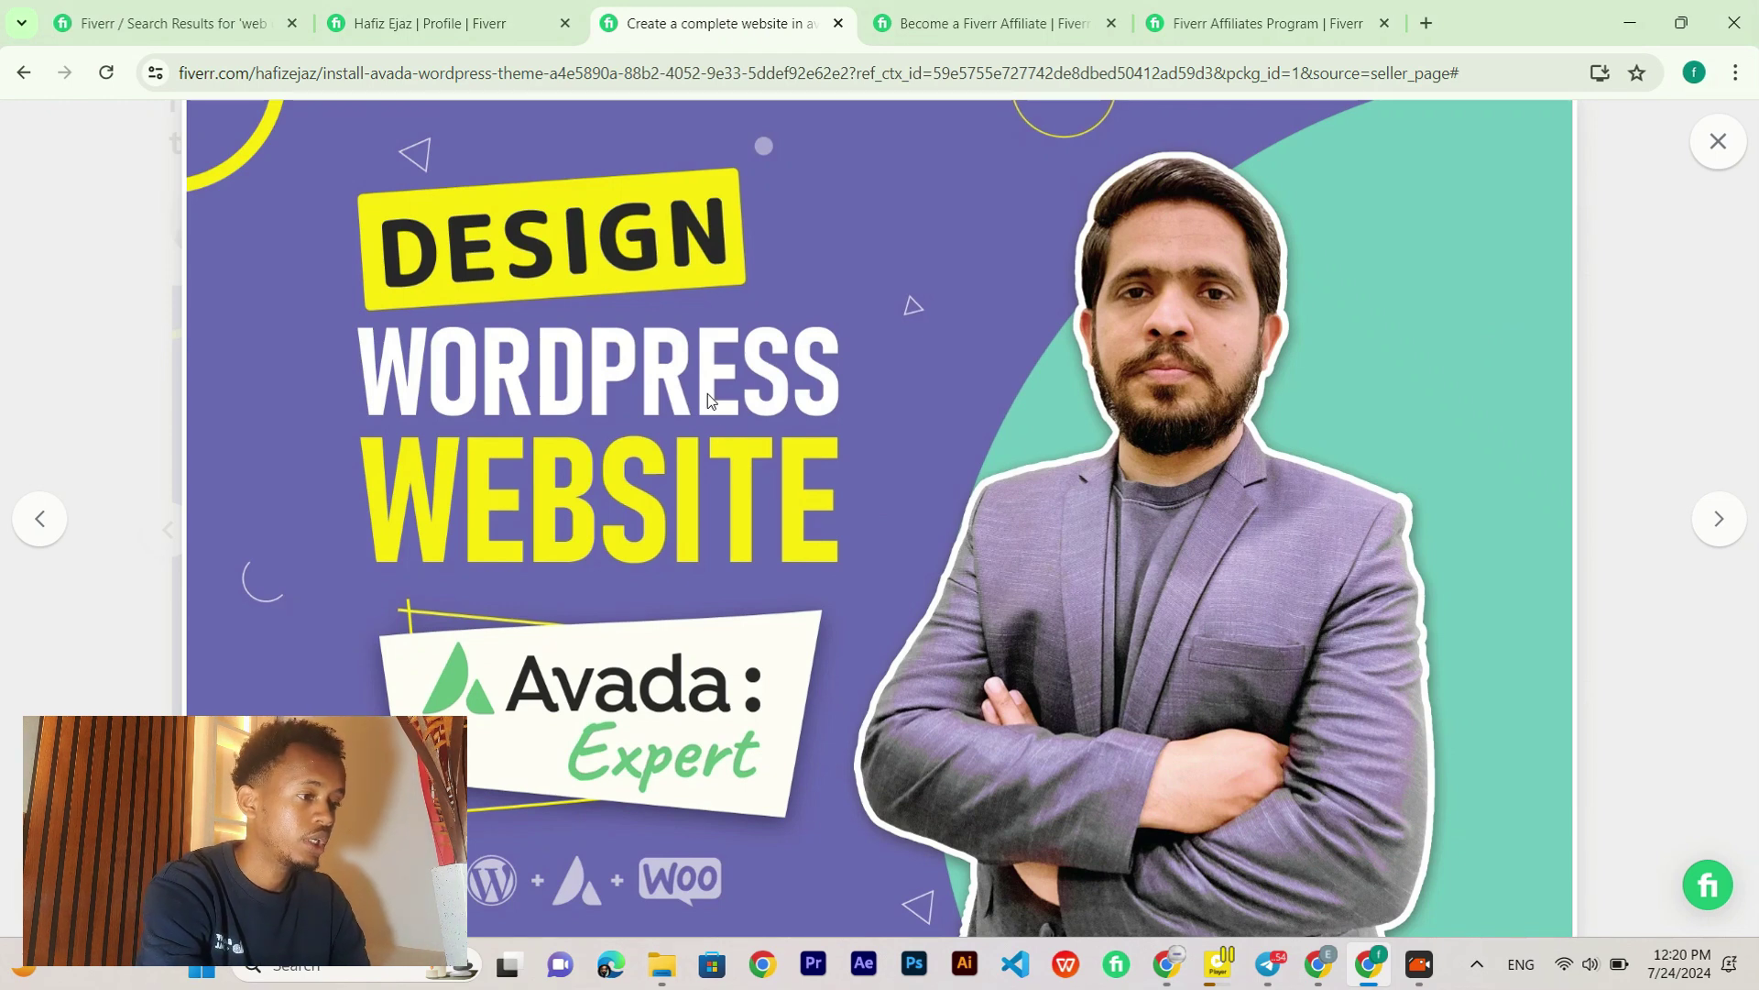
pyautogui.rightClick(707, 395)
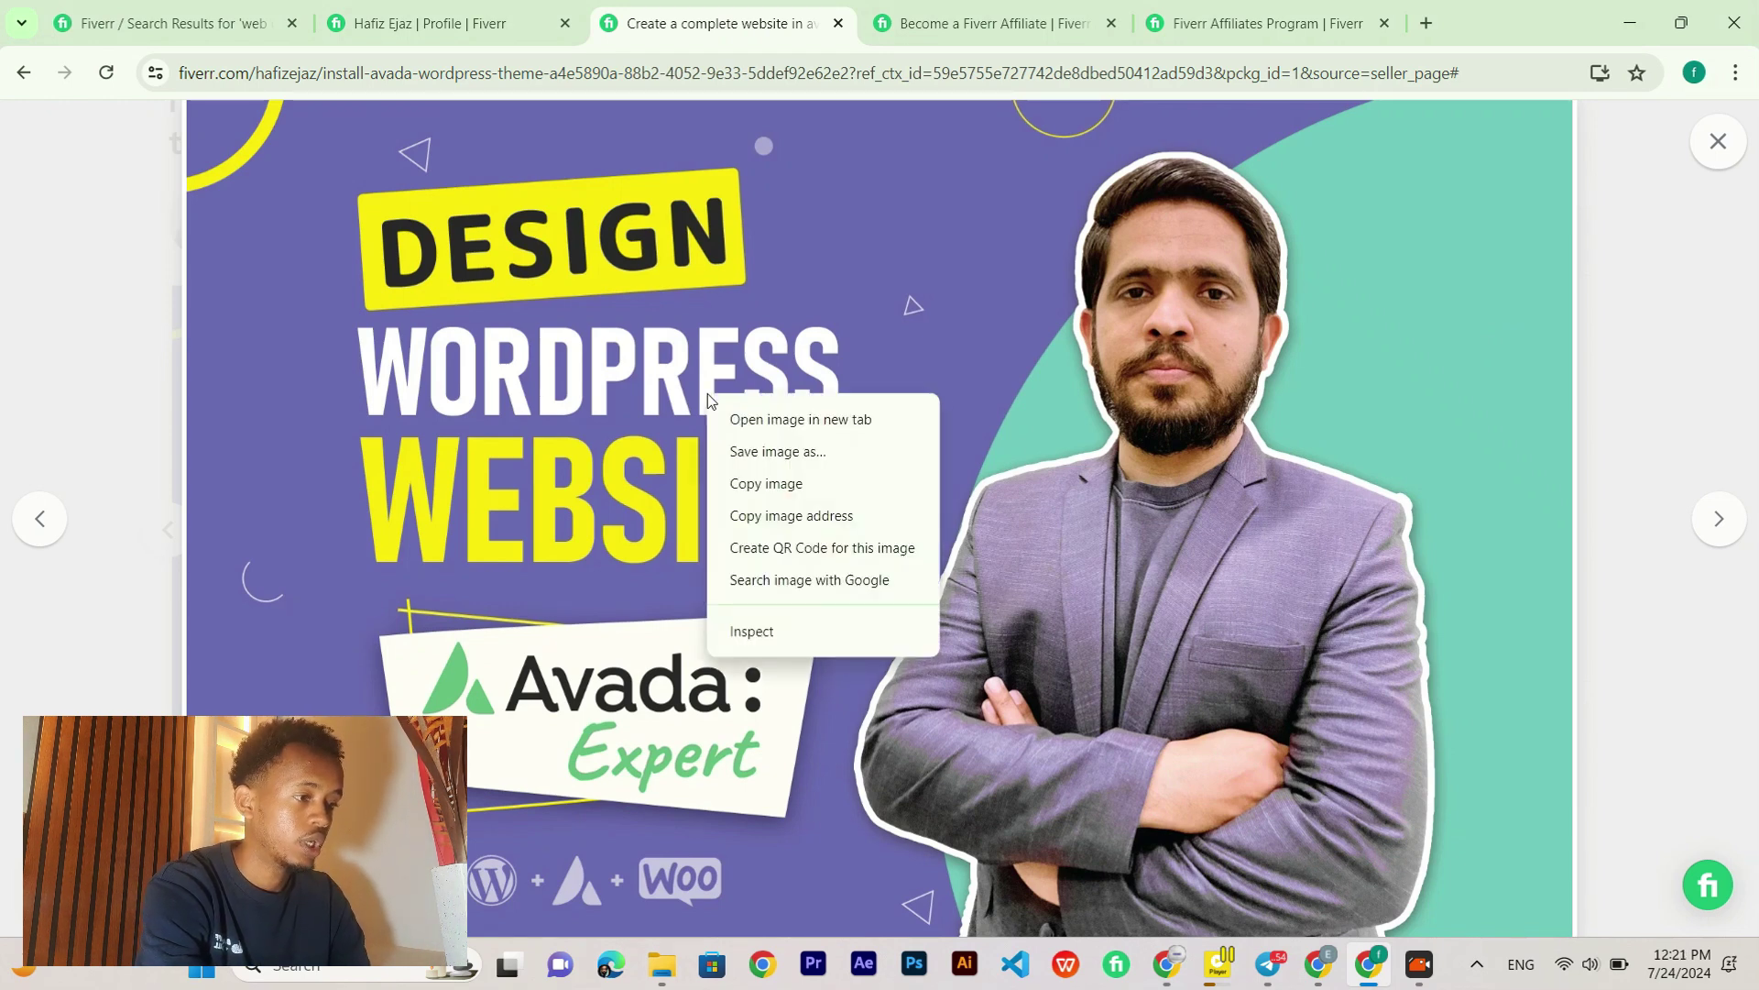
pyautogui.click(596, 284)
pyautogui.rightClick(657, 328)
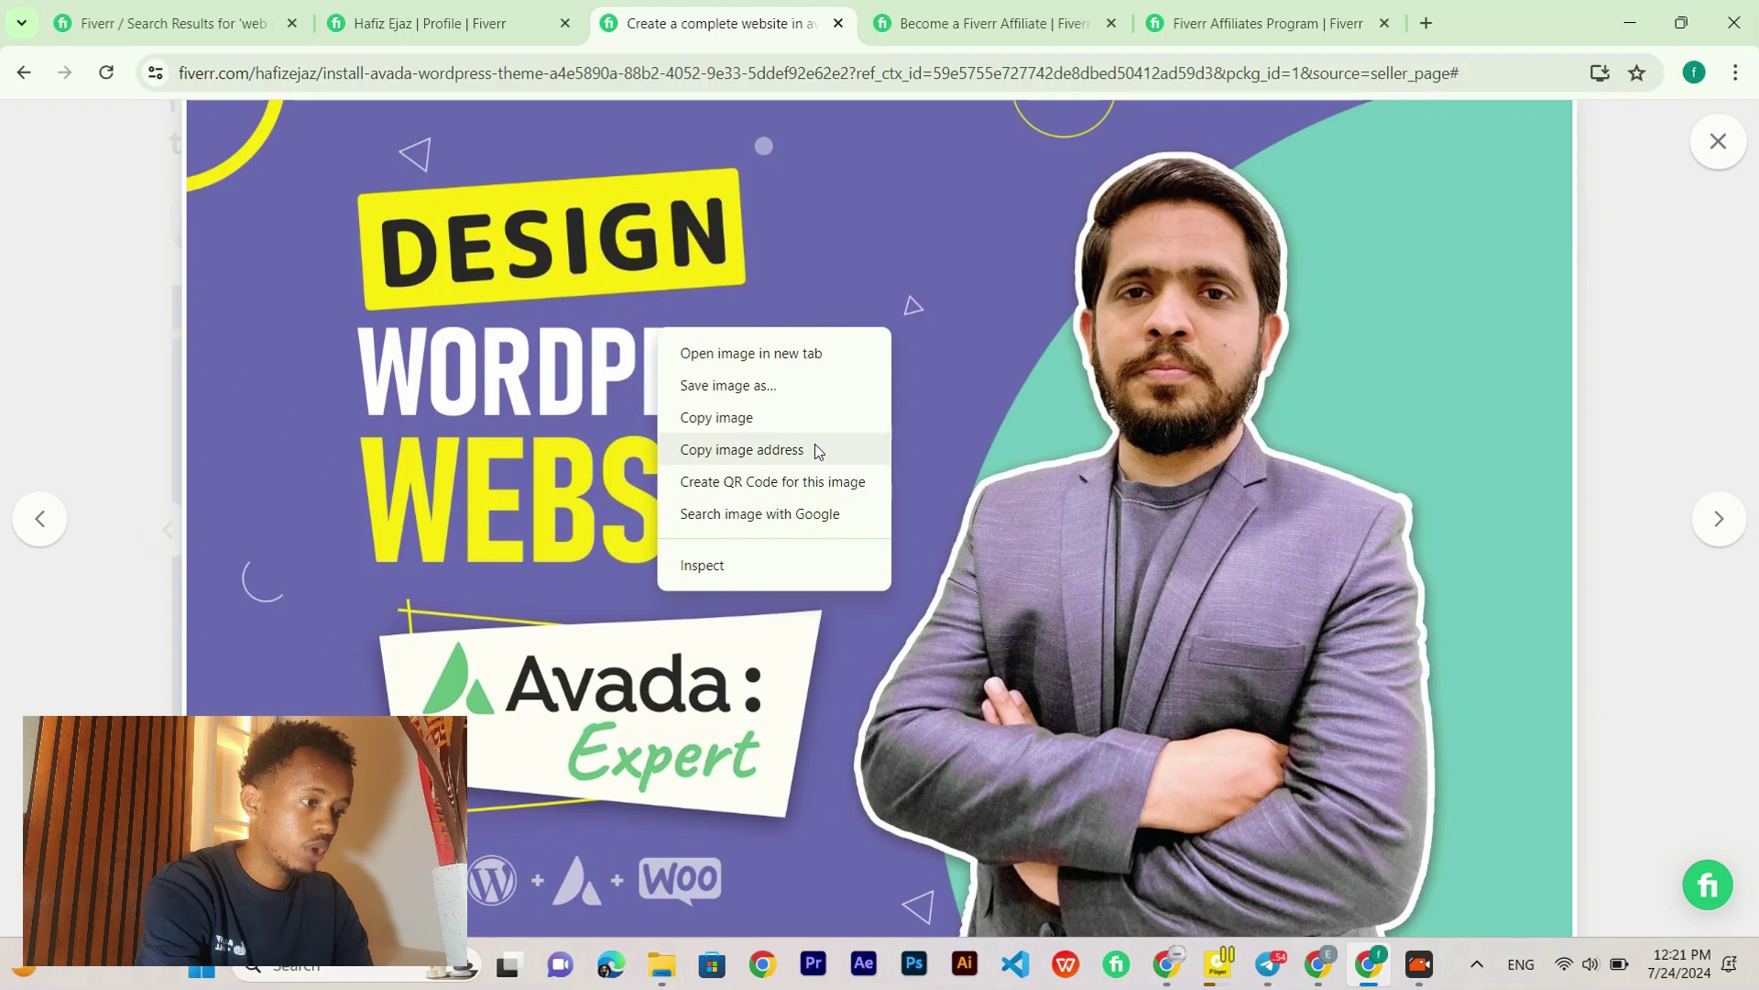
pyautogui.click(758, 392)
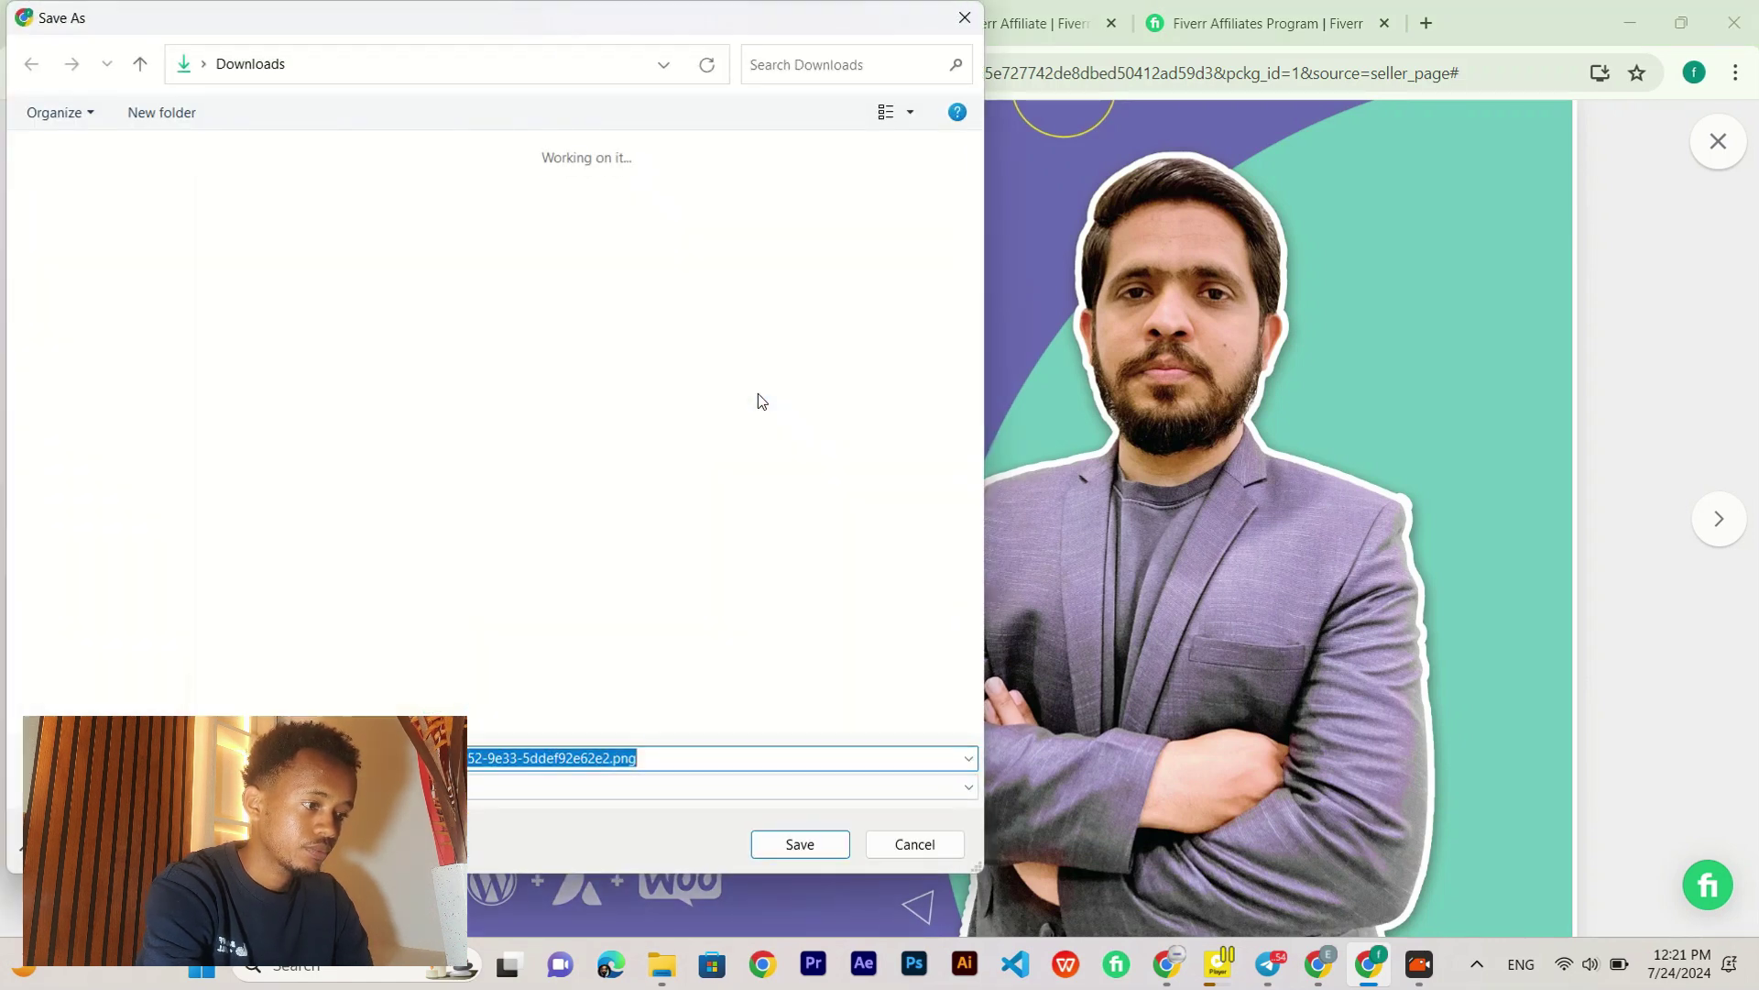
pyautogui.click(816, 848)
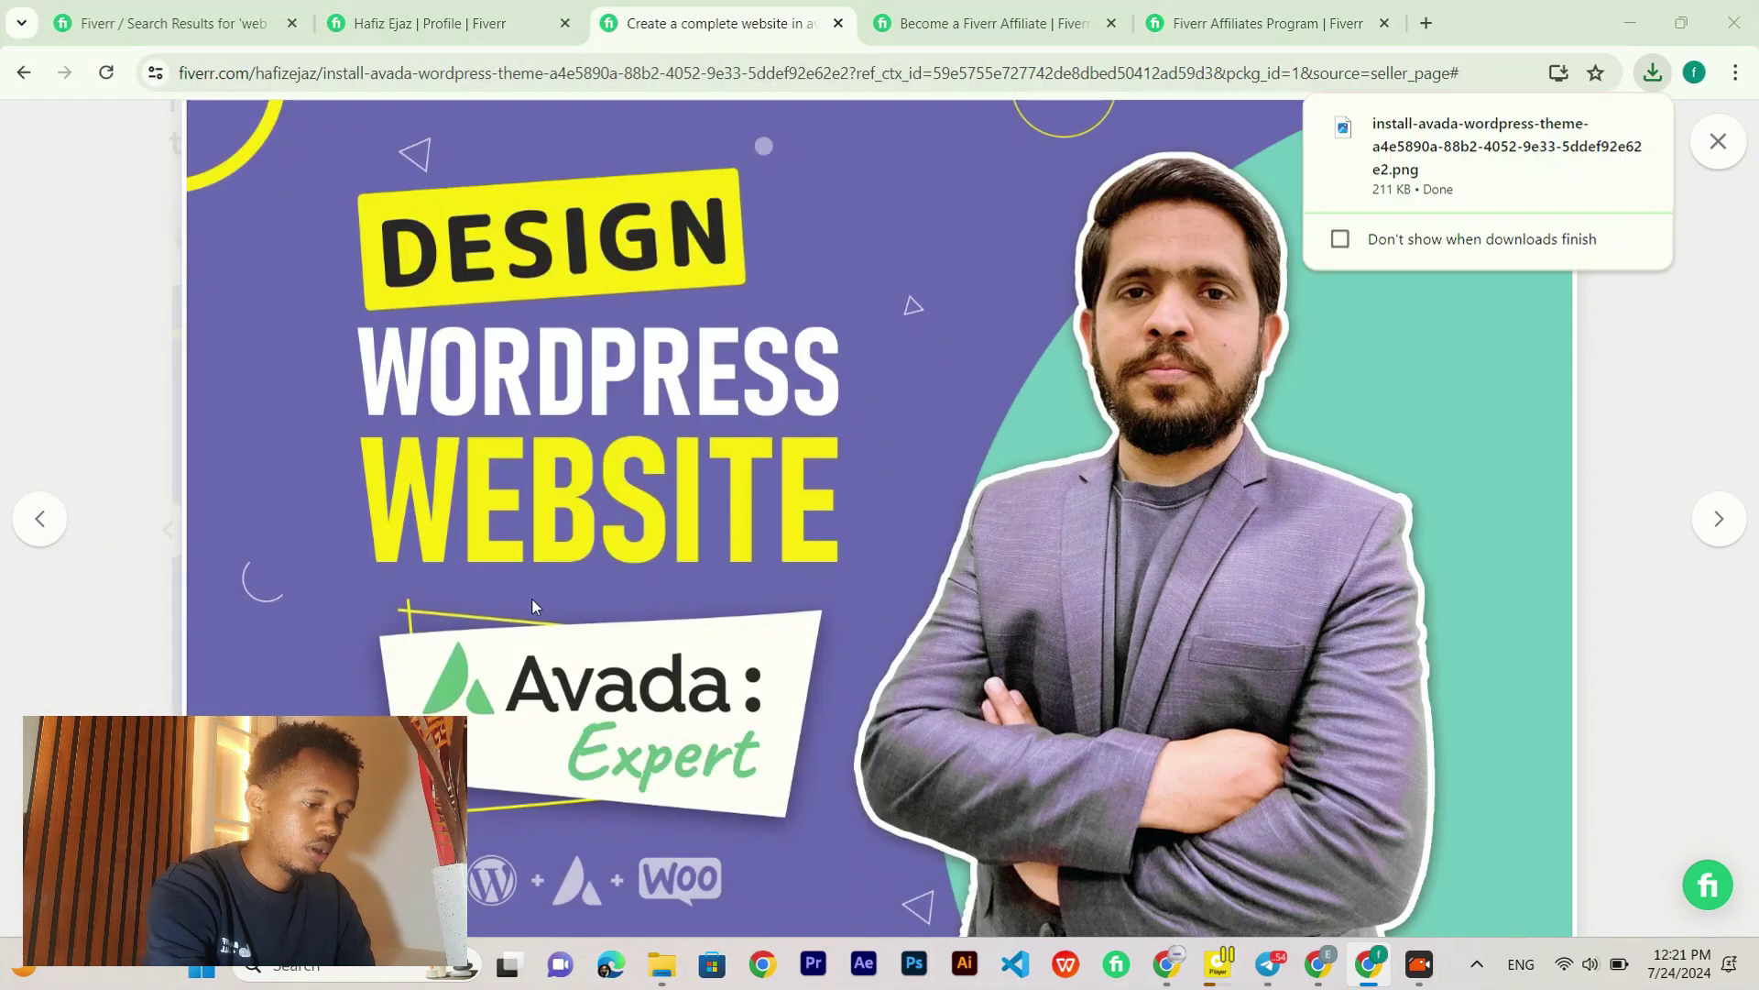
pyautogui.hotkey('alt', 'Tab')
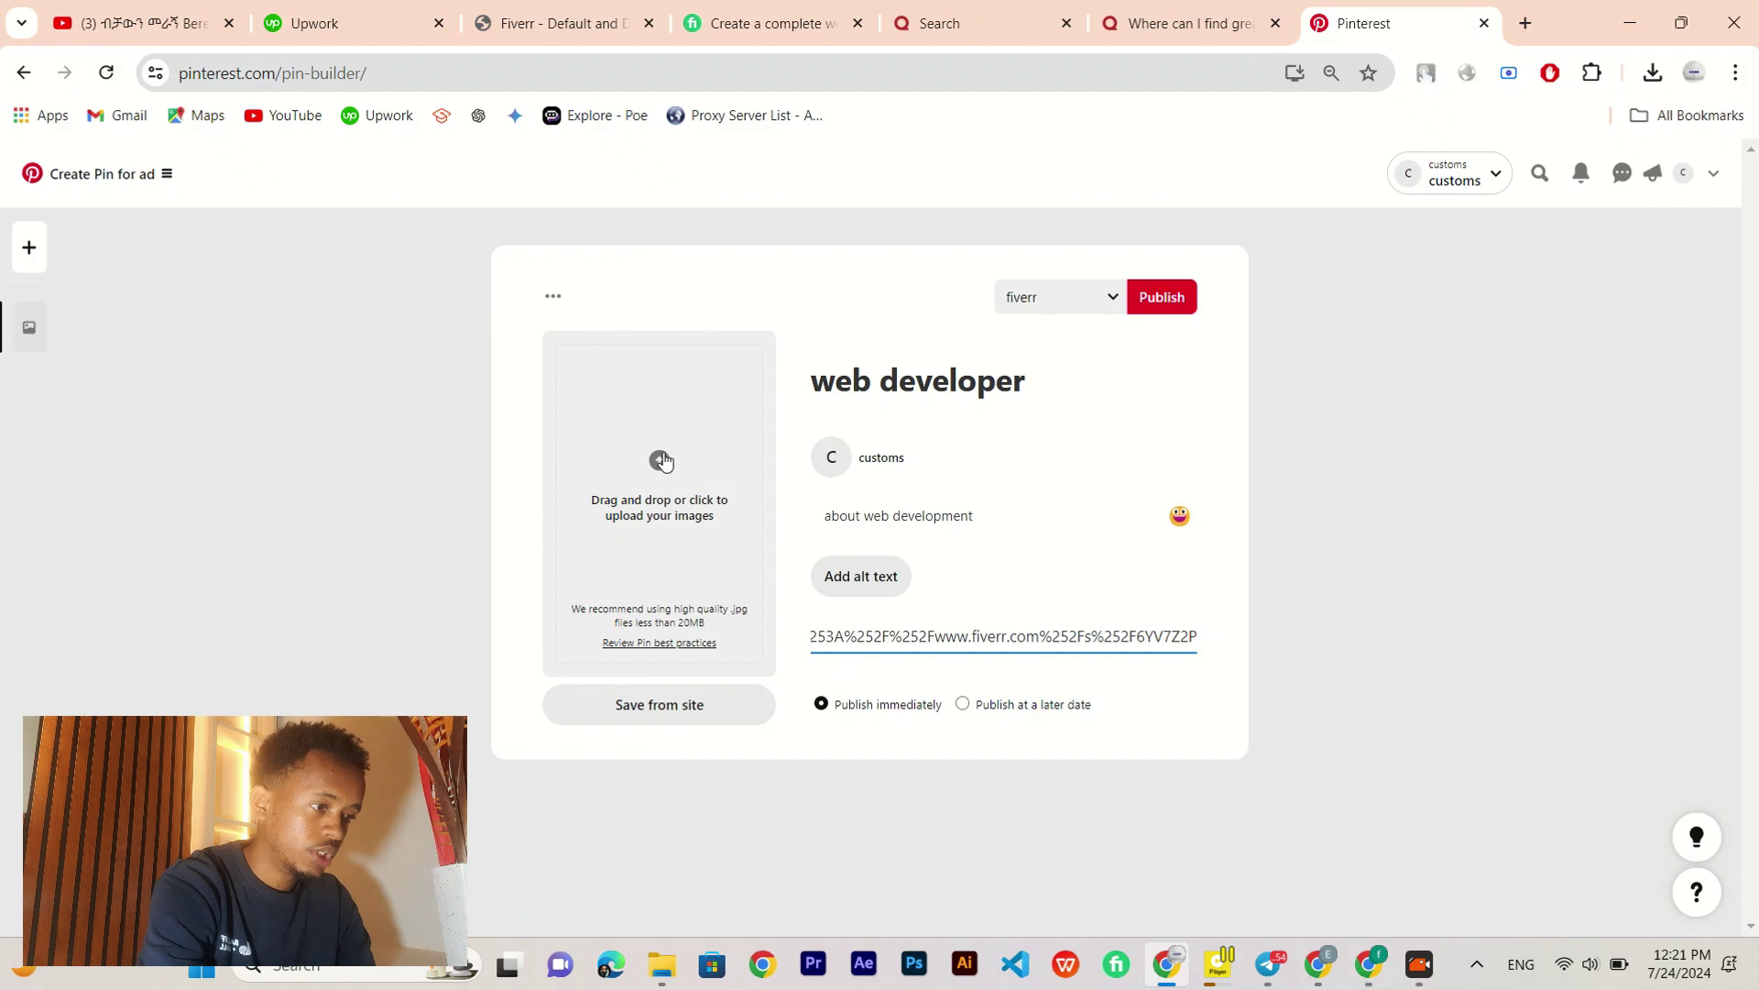
# Step: Upload the install-avada PNG from Downloads as the pin image and publish the pin
pyautogui.click(636, 473)
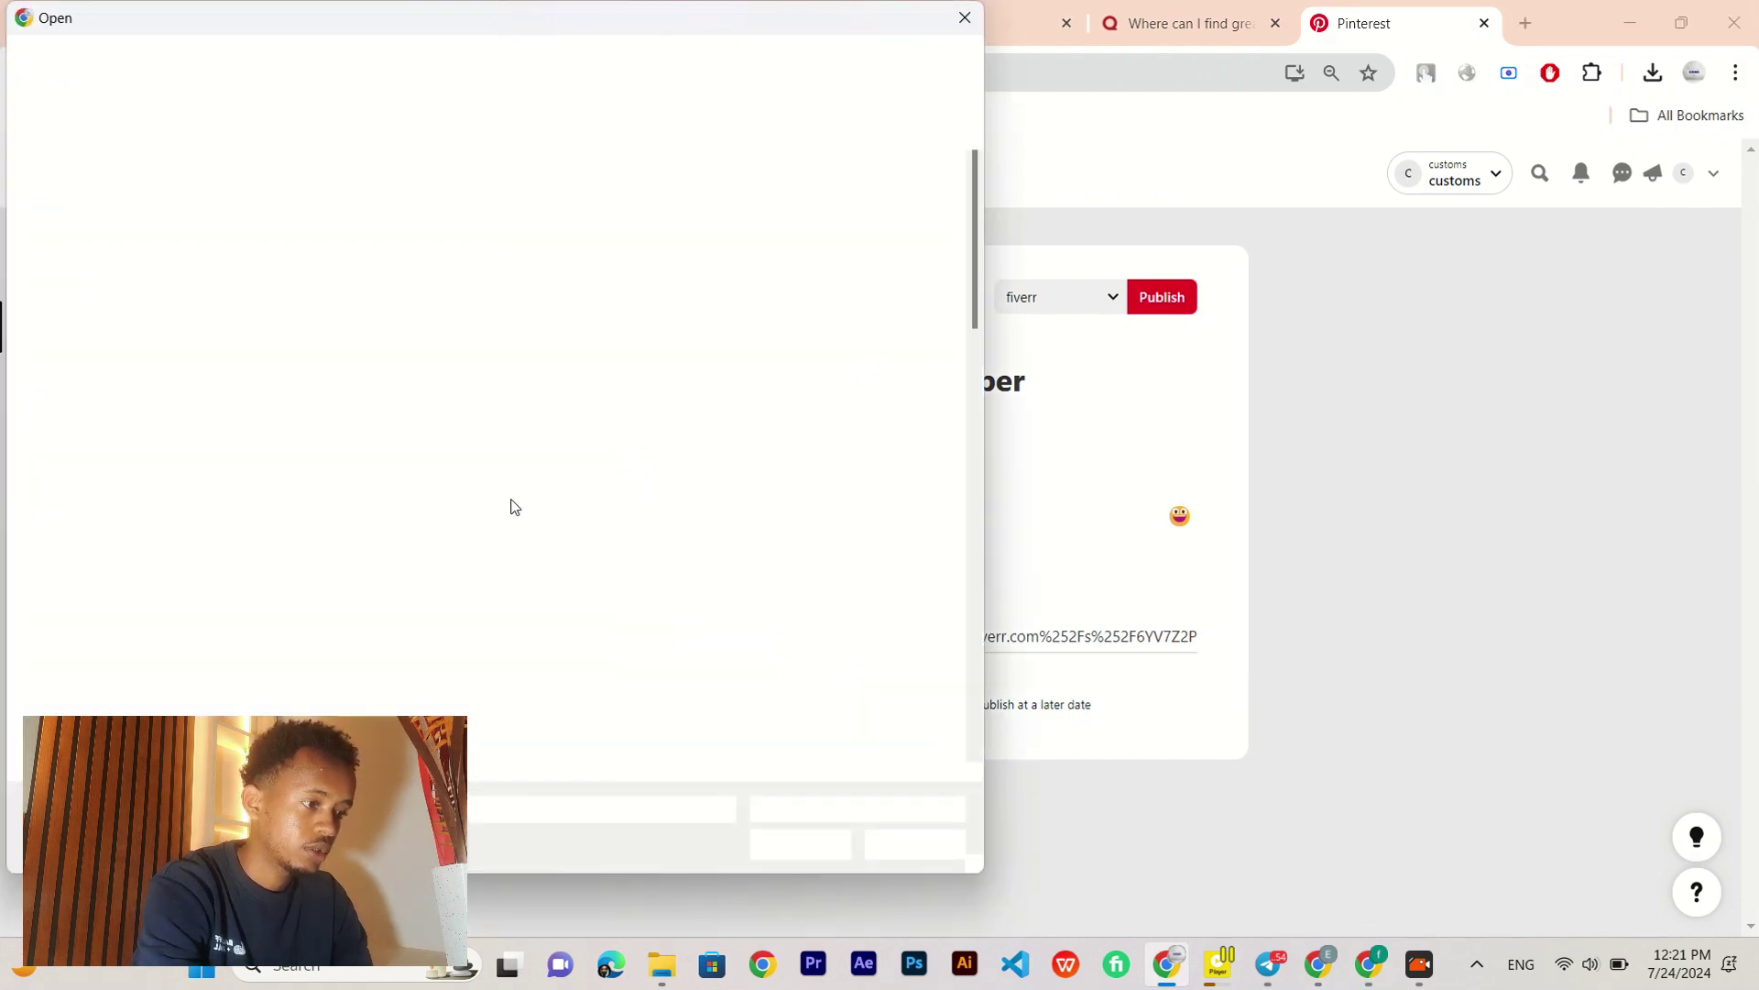
pyautogui.scroll(-10, 514, 495)
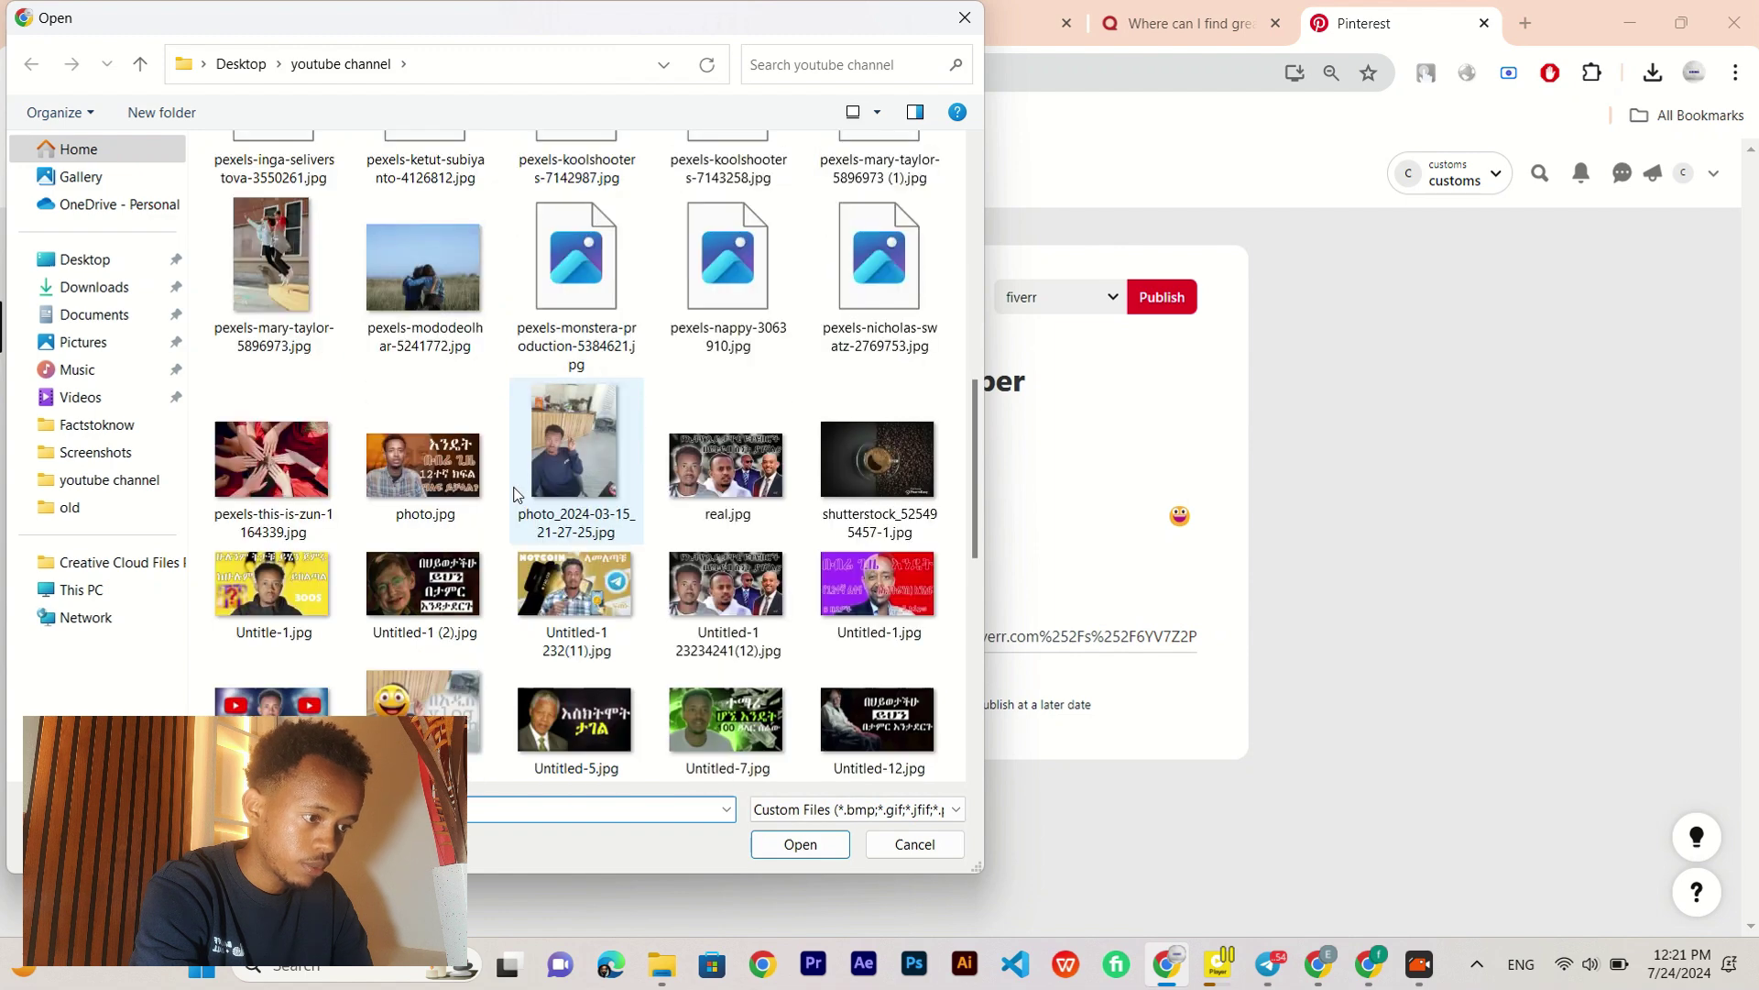
pyautogui.click(110, 289)
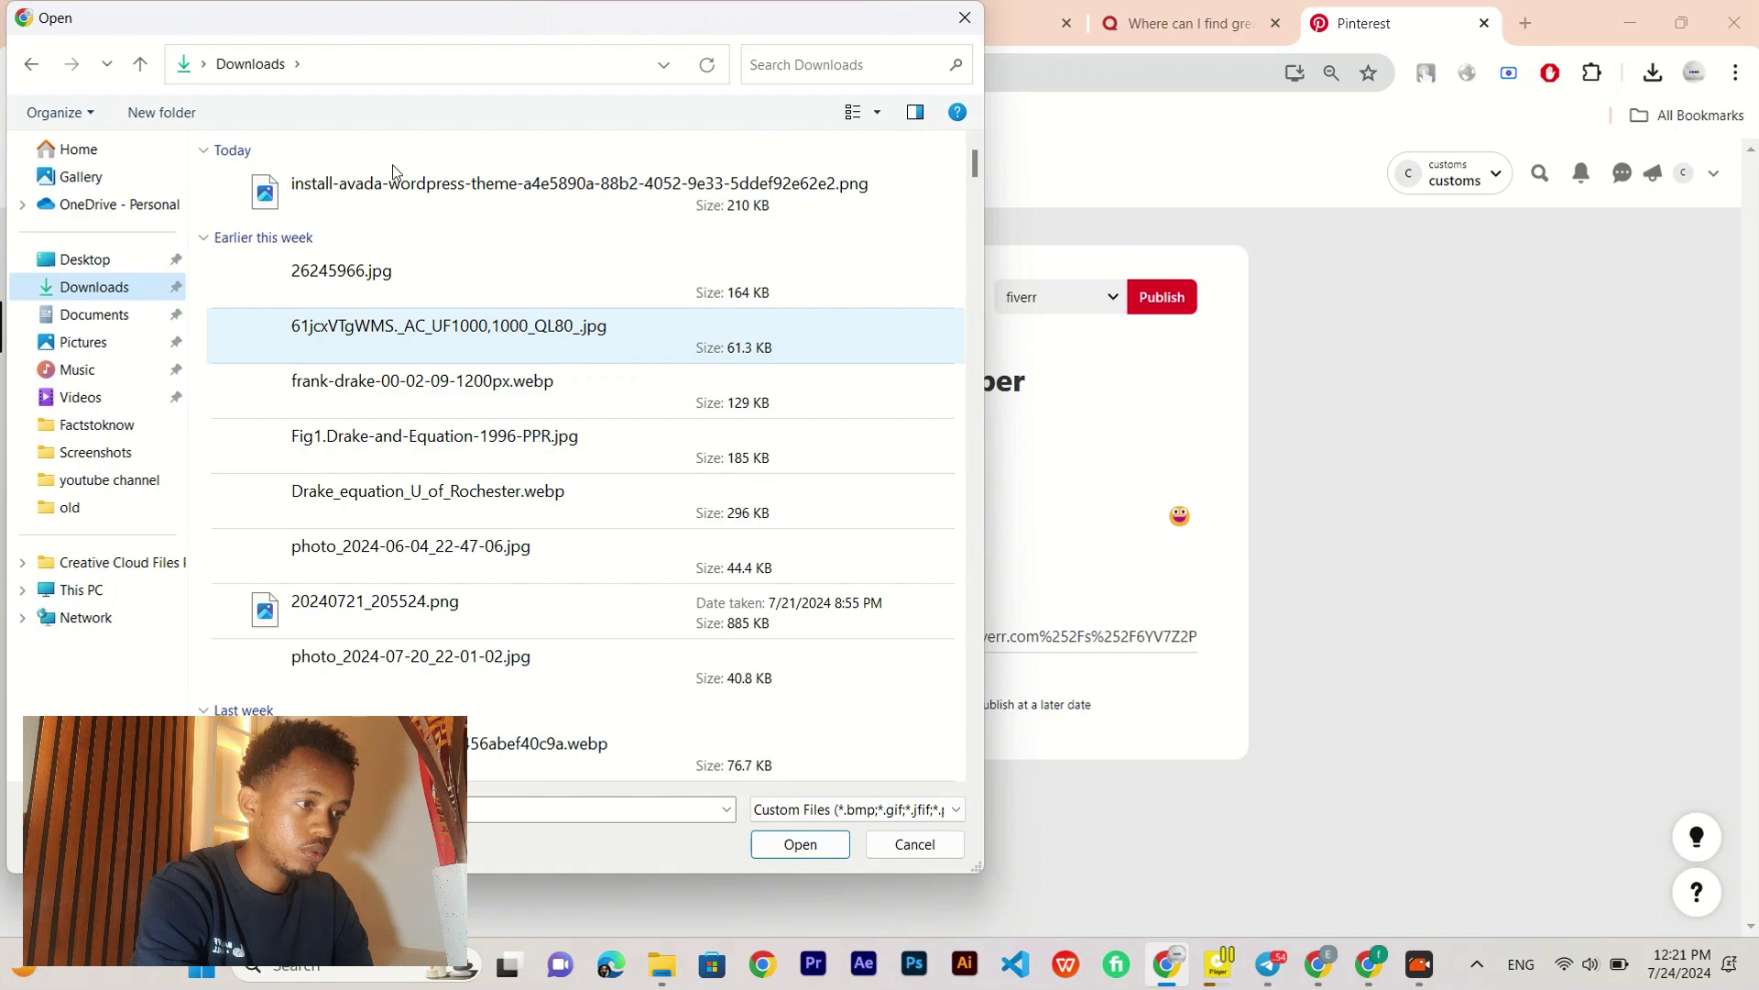
pyautogui.scroll(-5, 443, 204)
pyautogui.scroll(10, 442, 202)
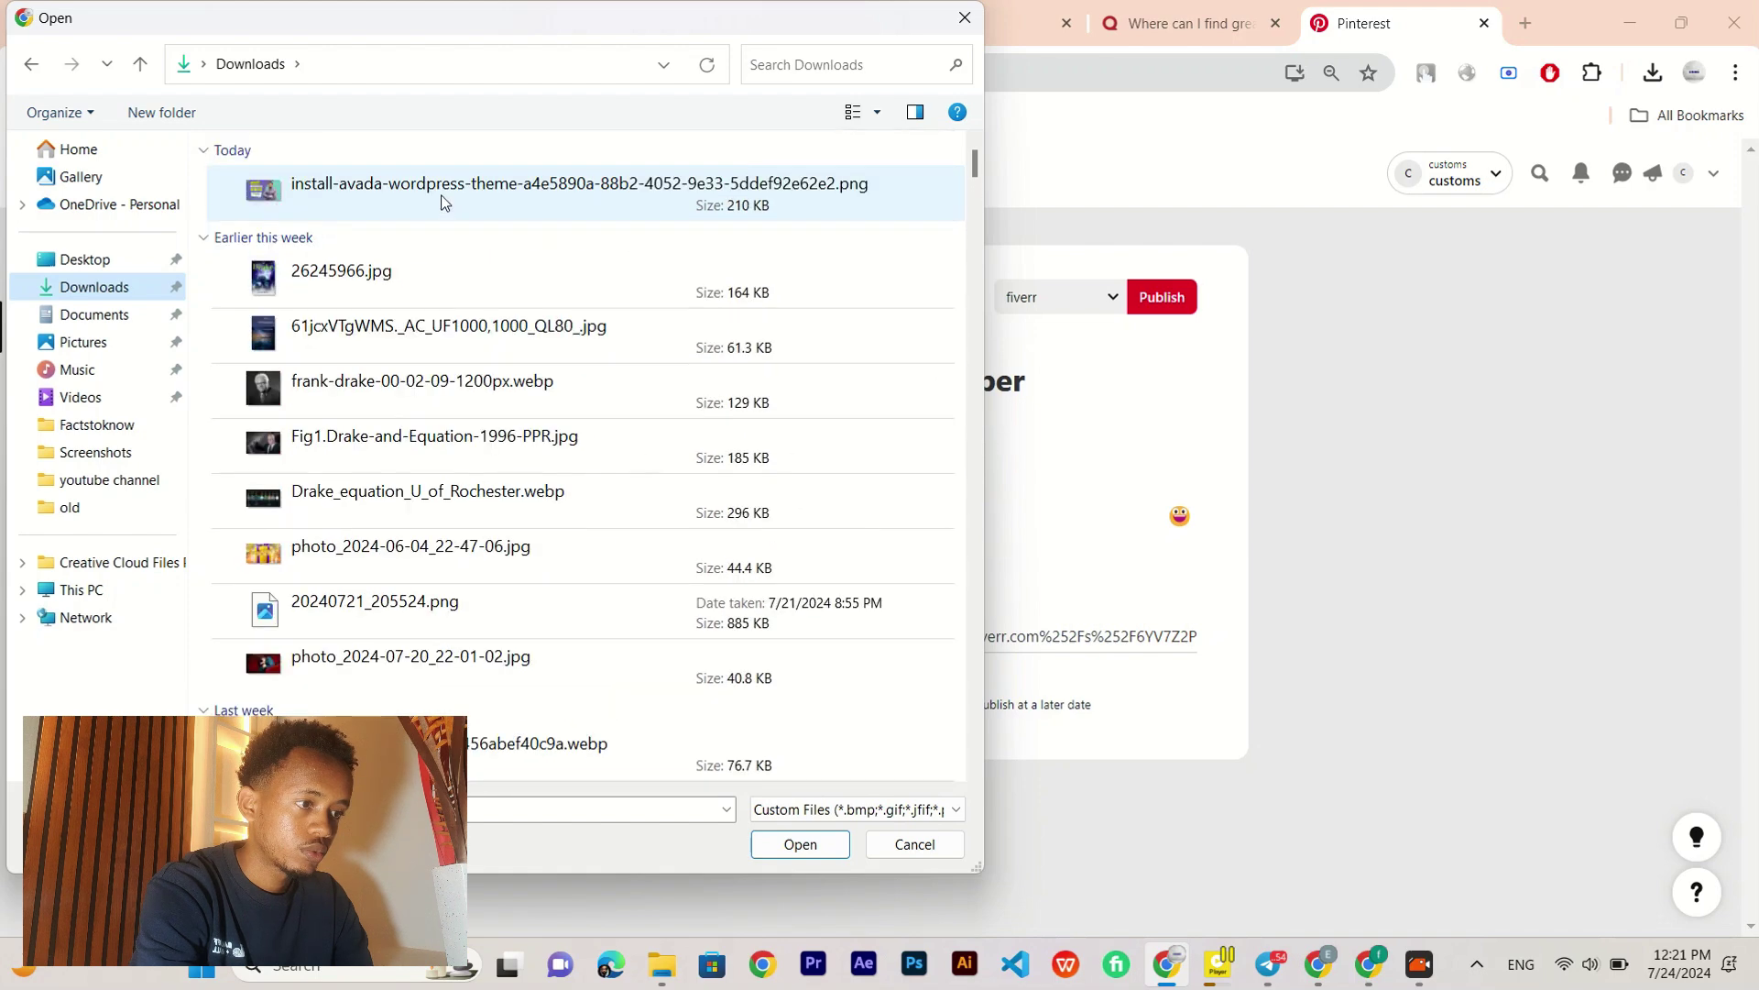
pyautogui.click(400, 189)
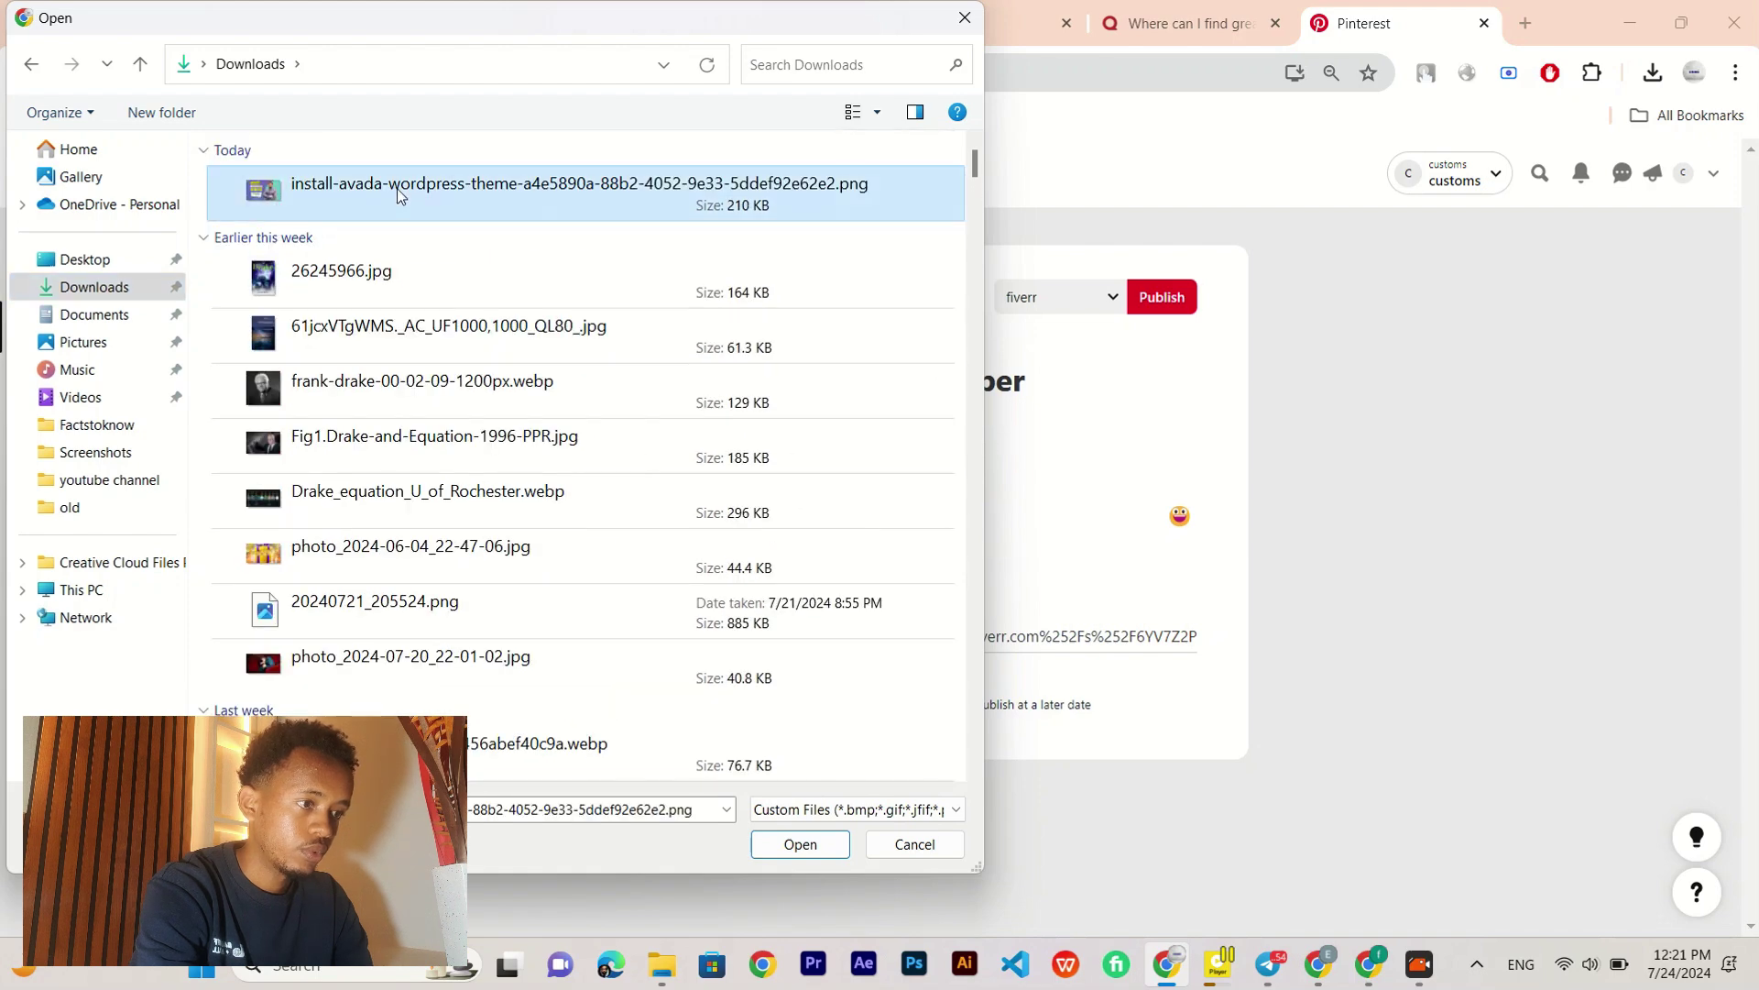
pyautogui.click(823, 848)
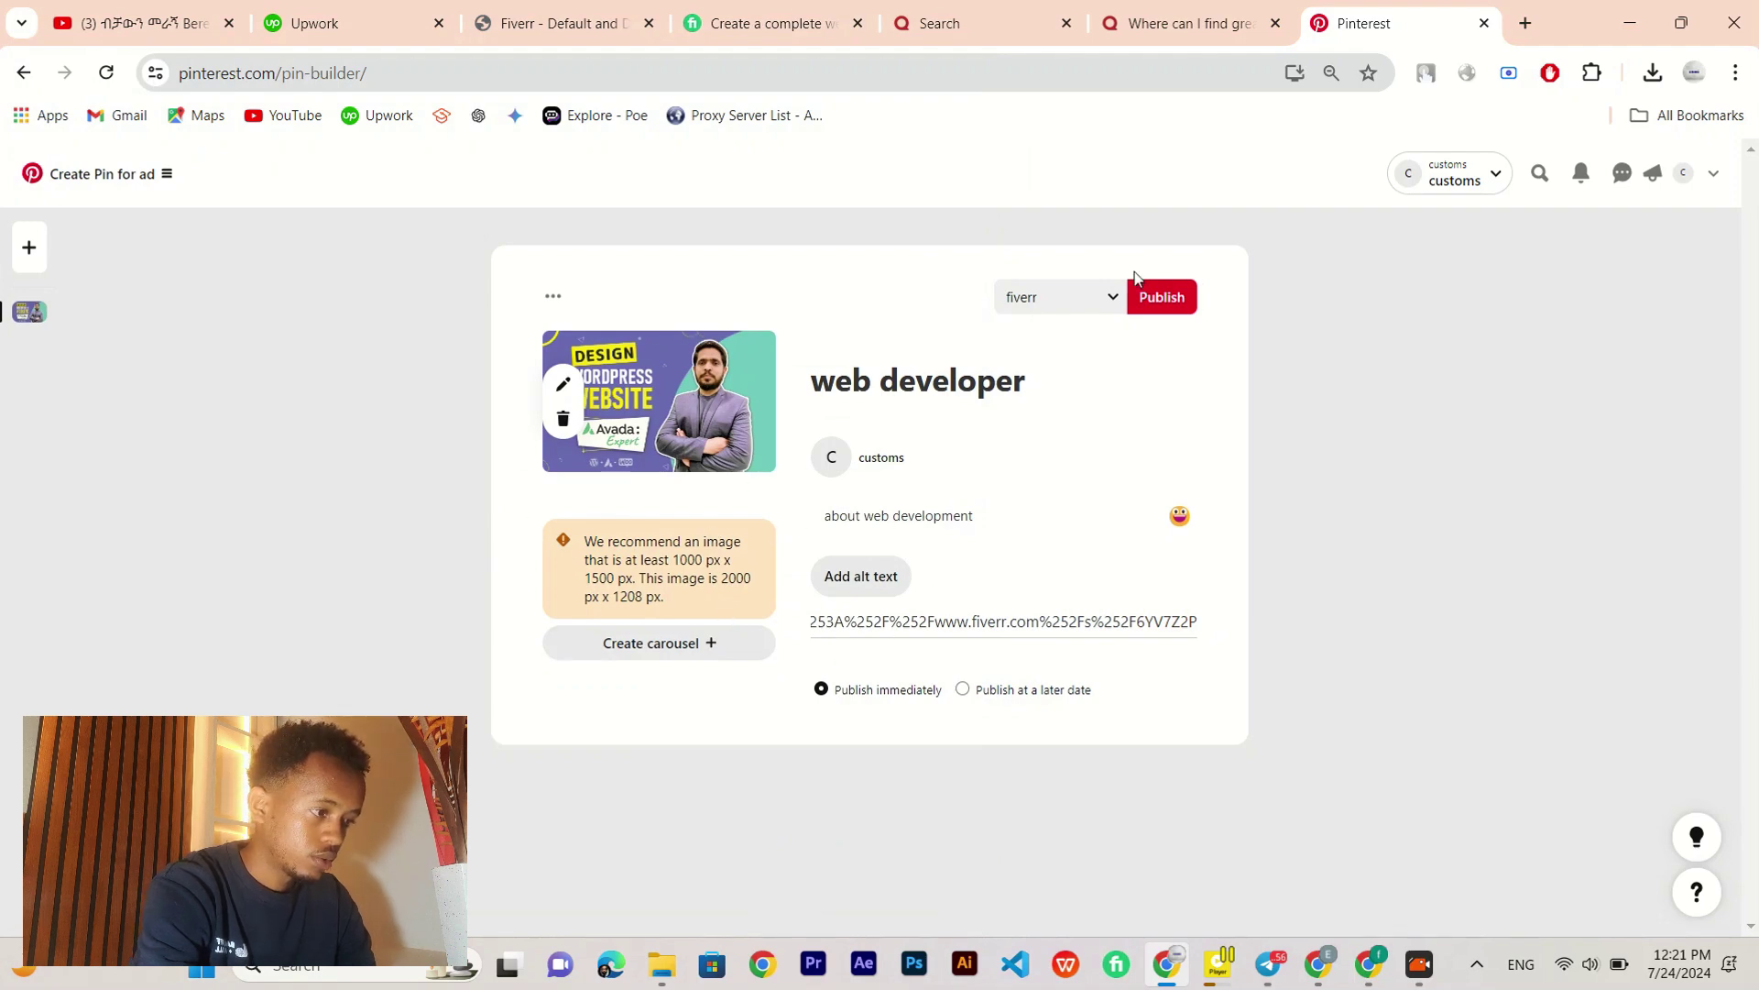
pyautogui.click(1174, 298)
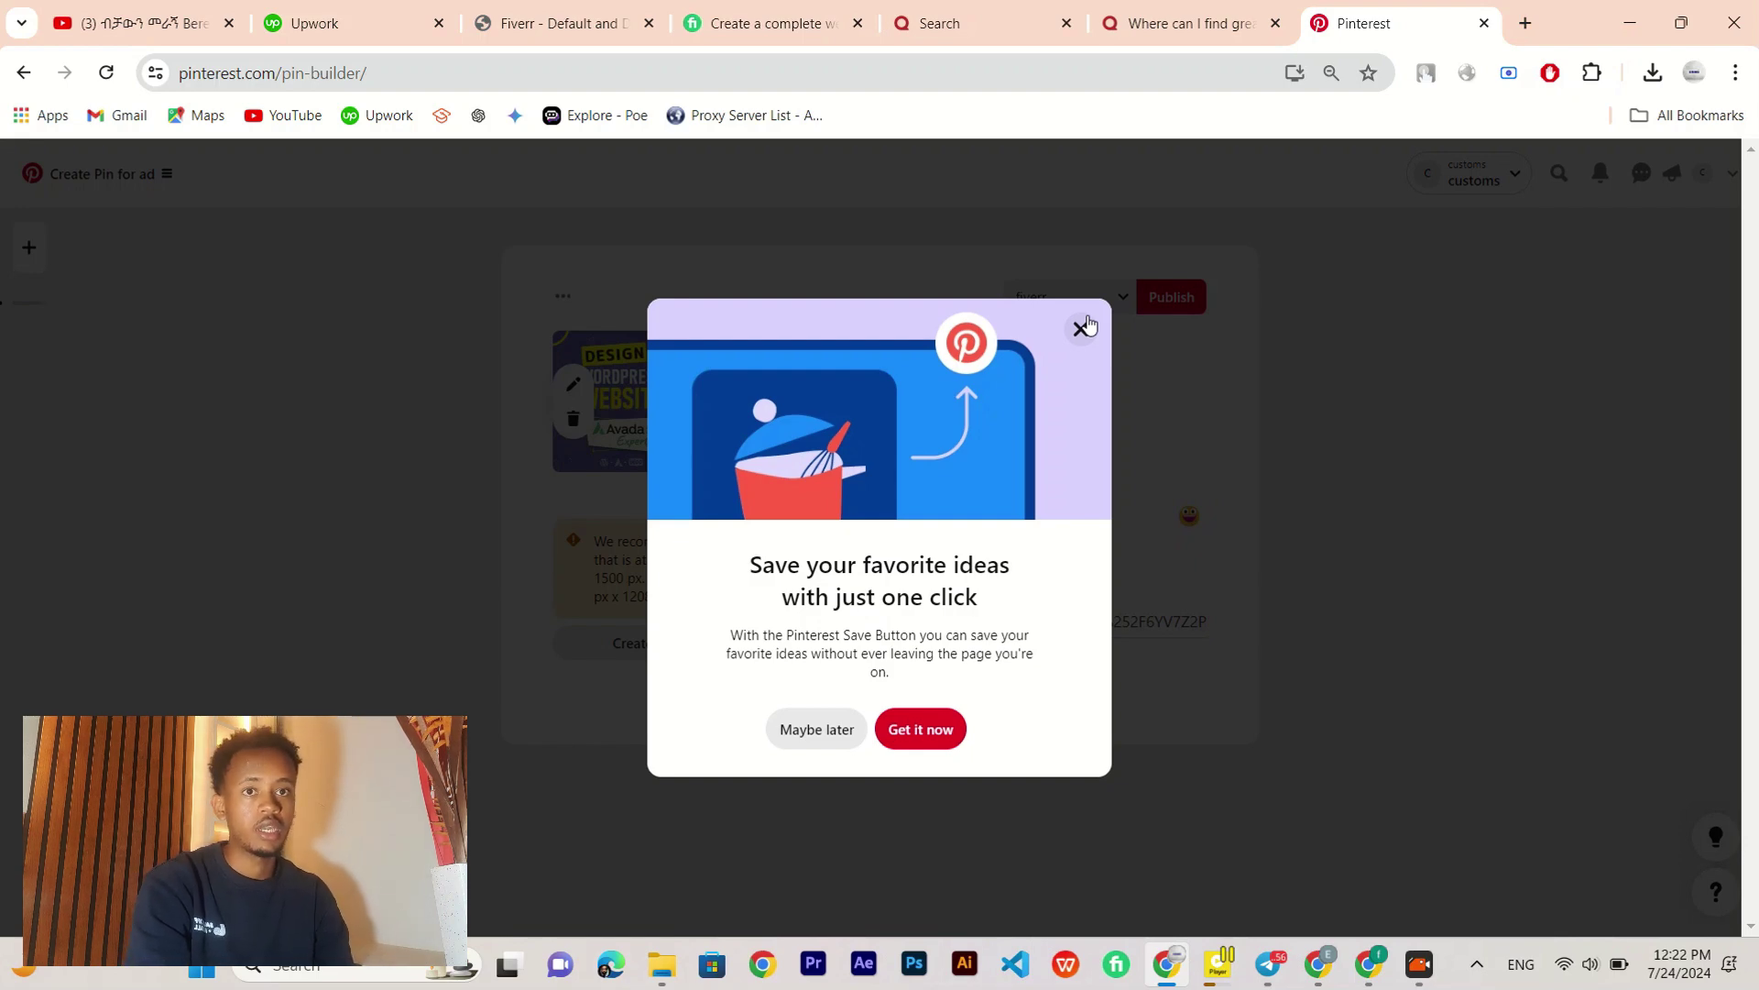
# Step: Close the Save Button promotion in Pinterest's Business Hub and return to the Fiverr Default and Deep Links page
pyautogui.click(1082, 327)
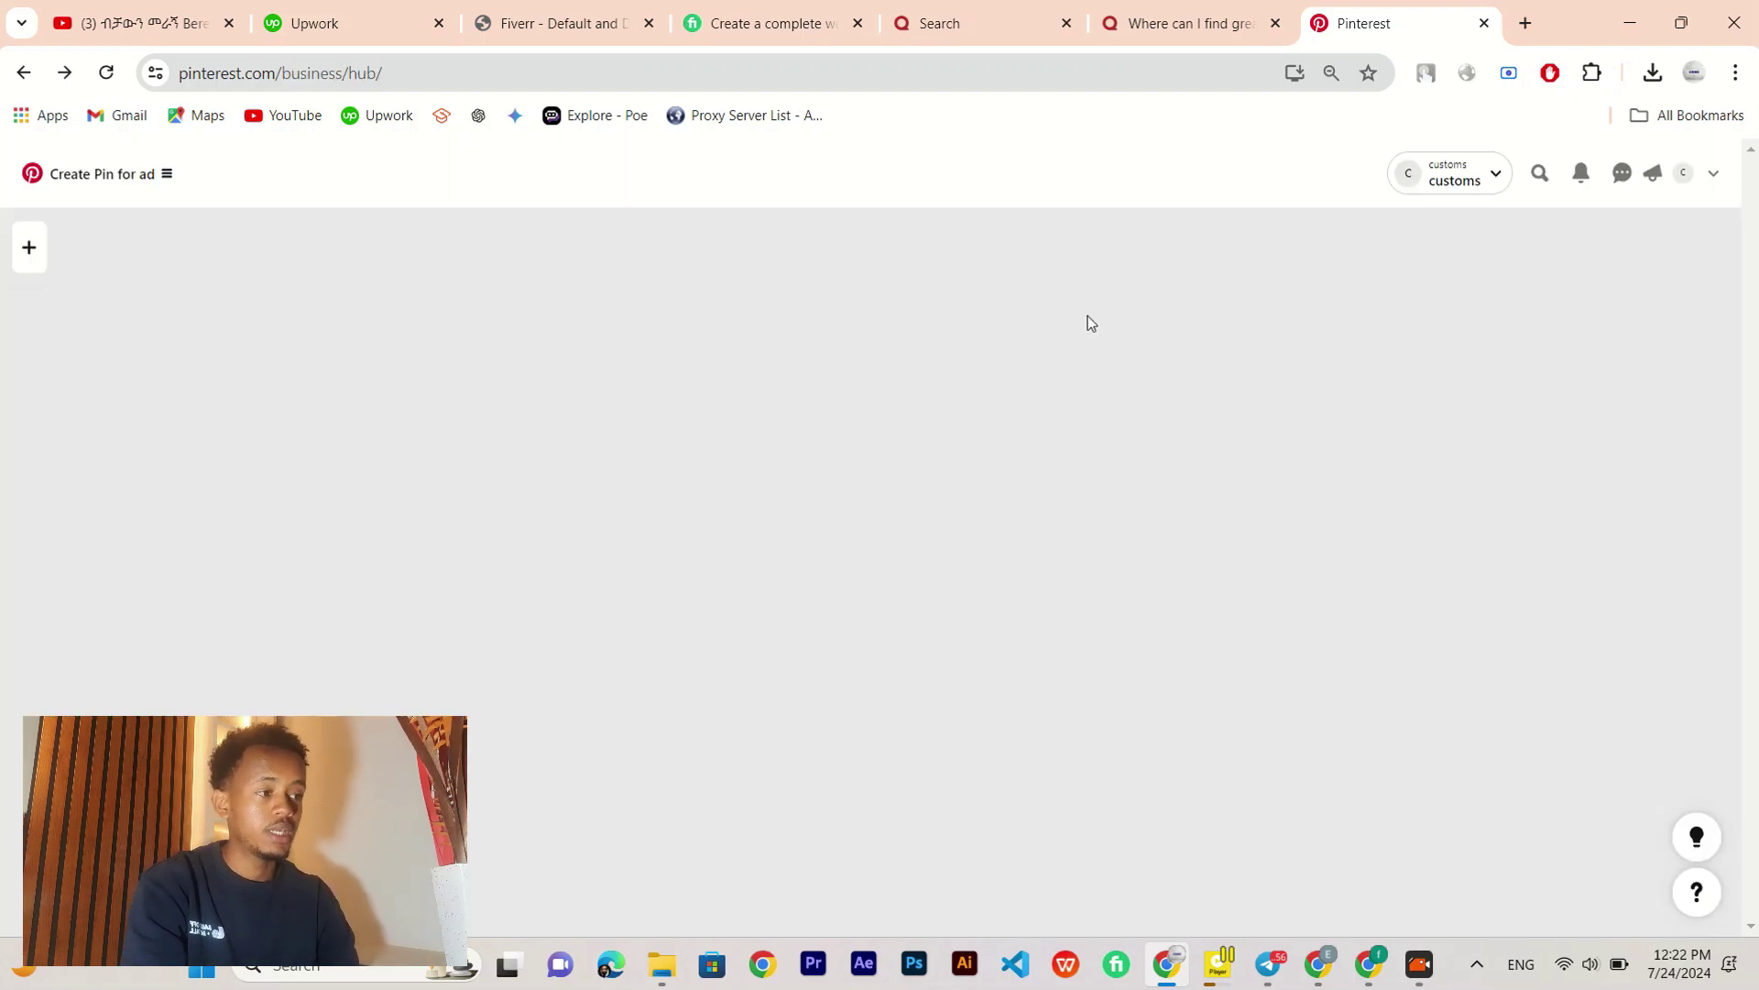
pyautogui.scroll(-3, 8, 605)
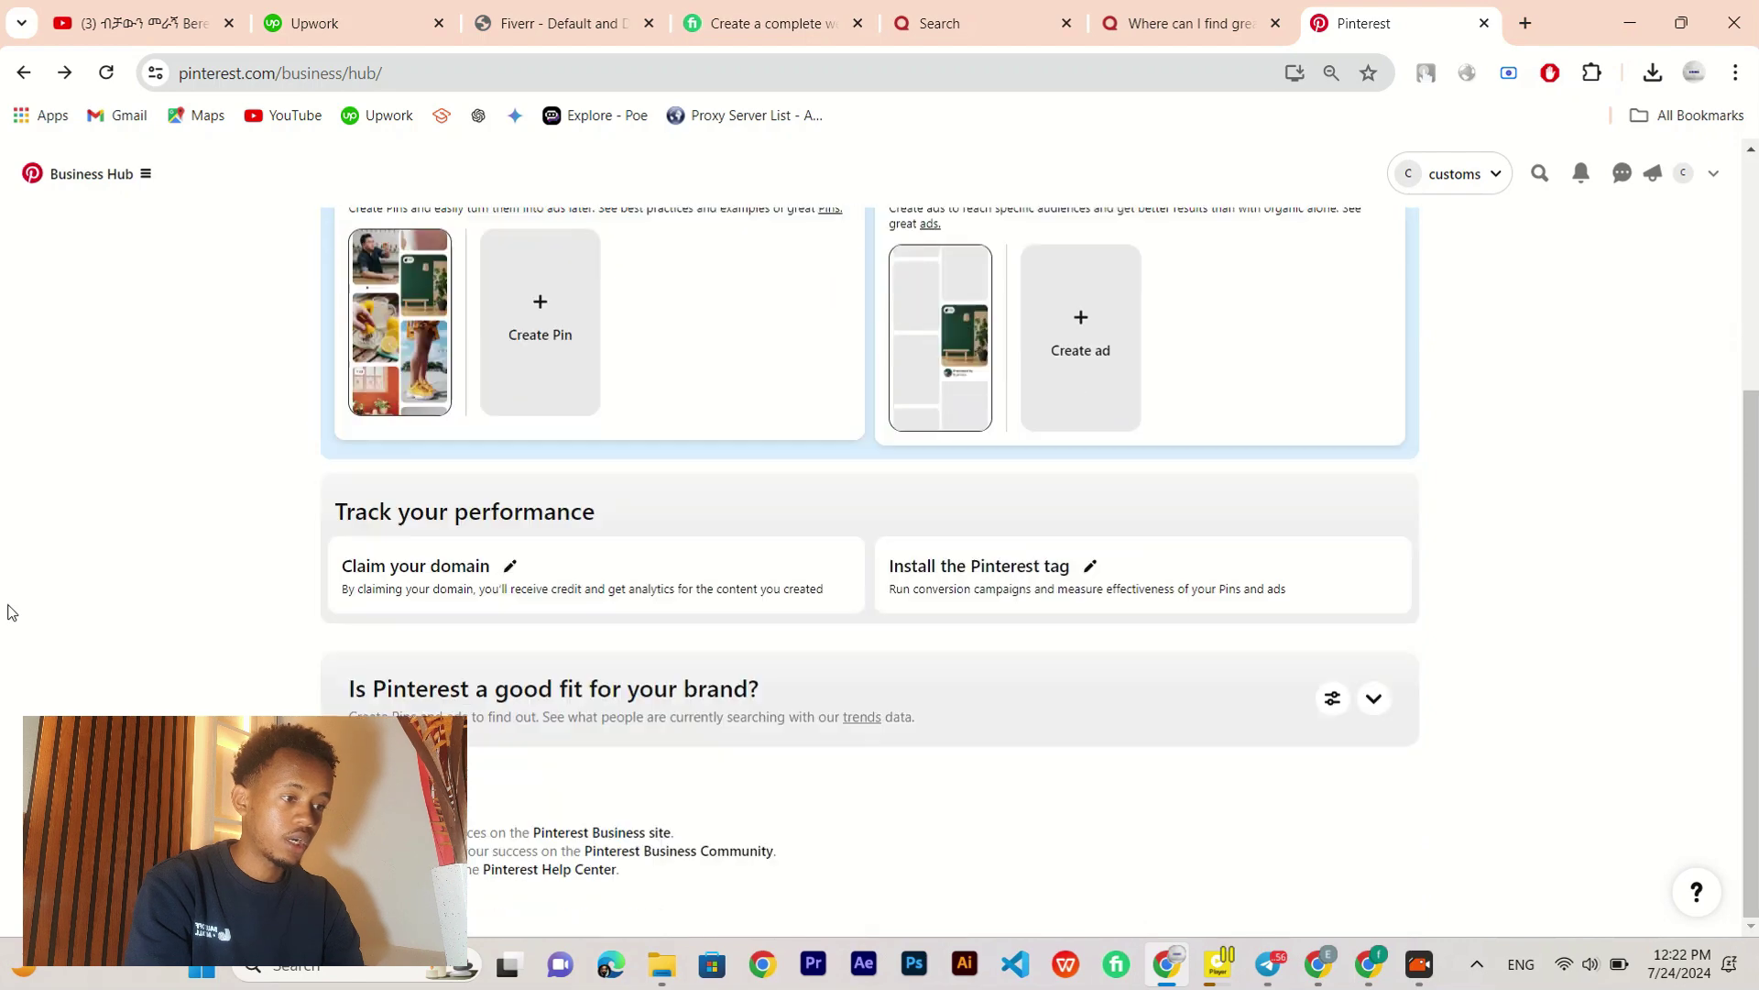
pyautogui.scroll(3, 9, 608)
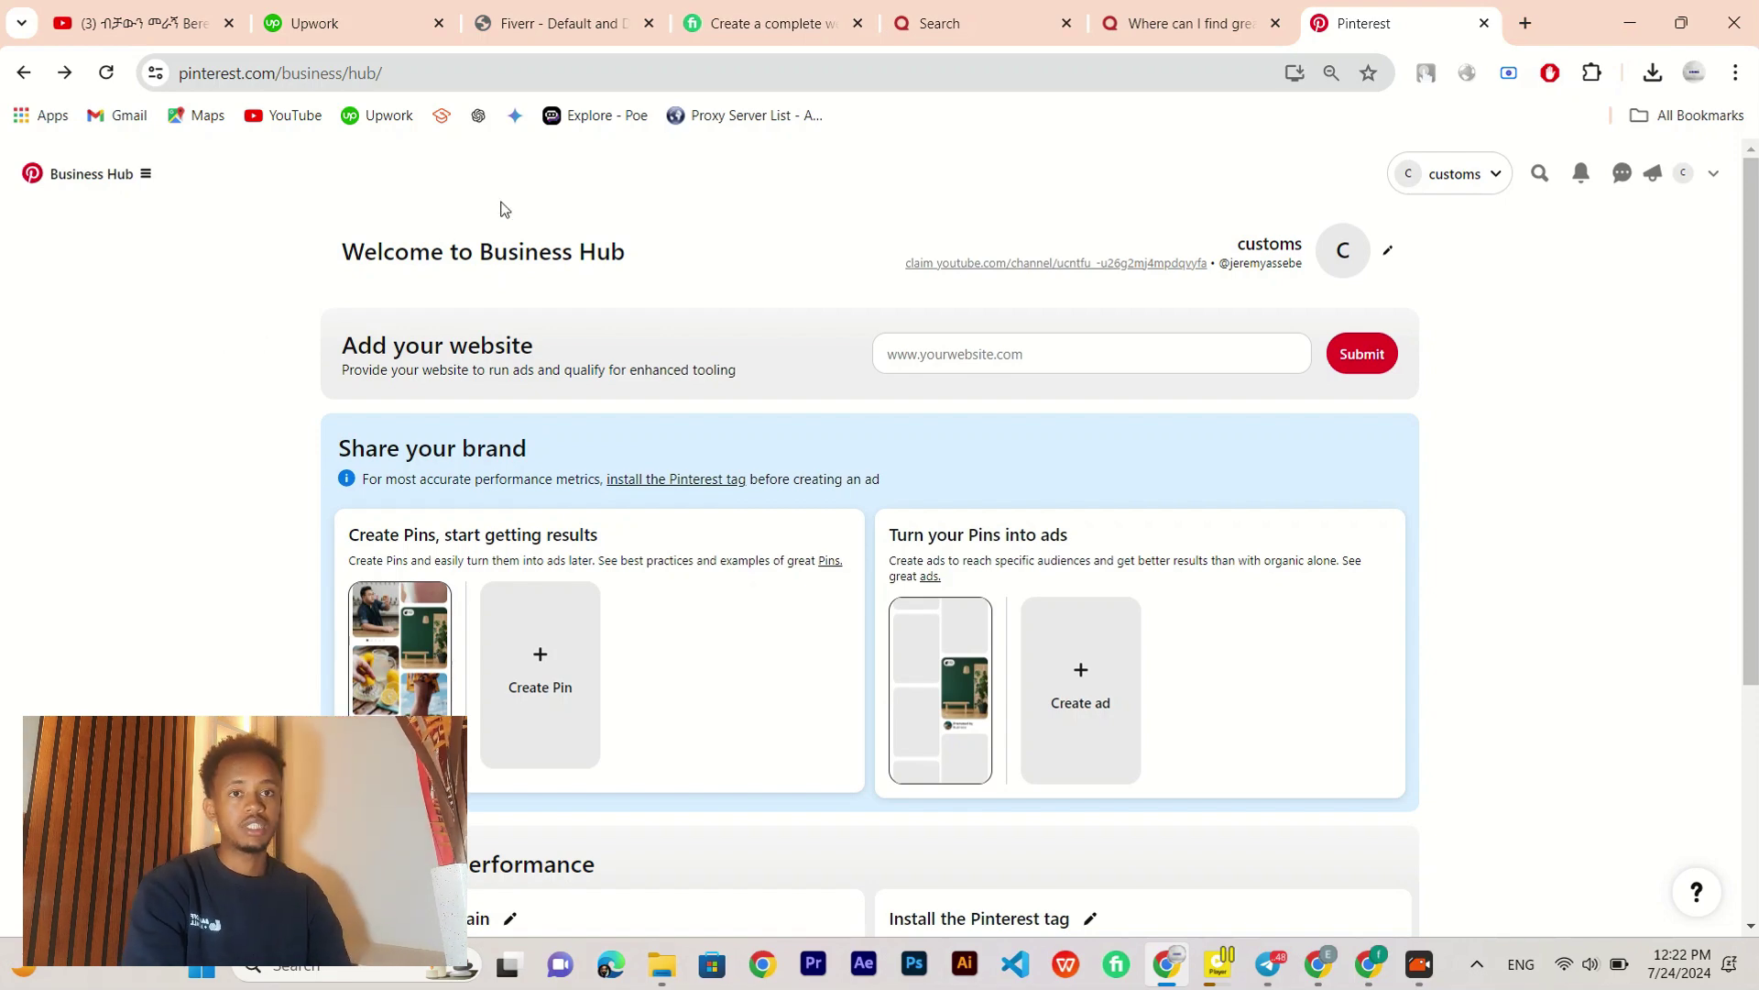
pyautogui.click(481, 12)
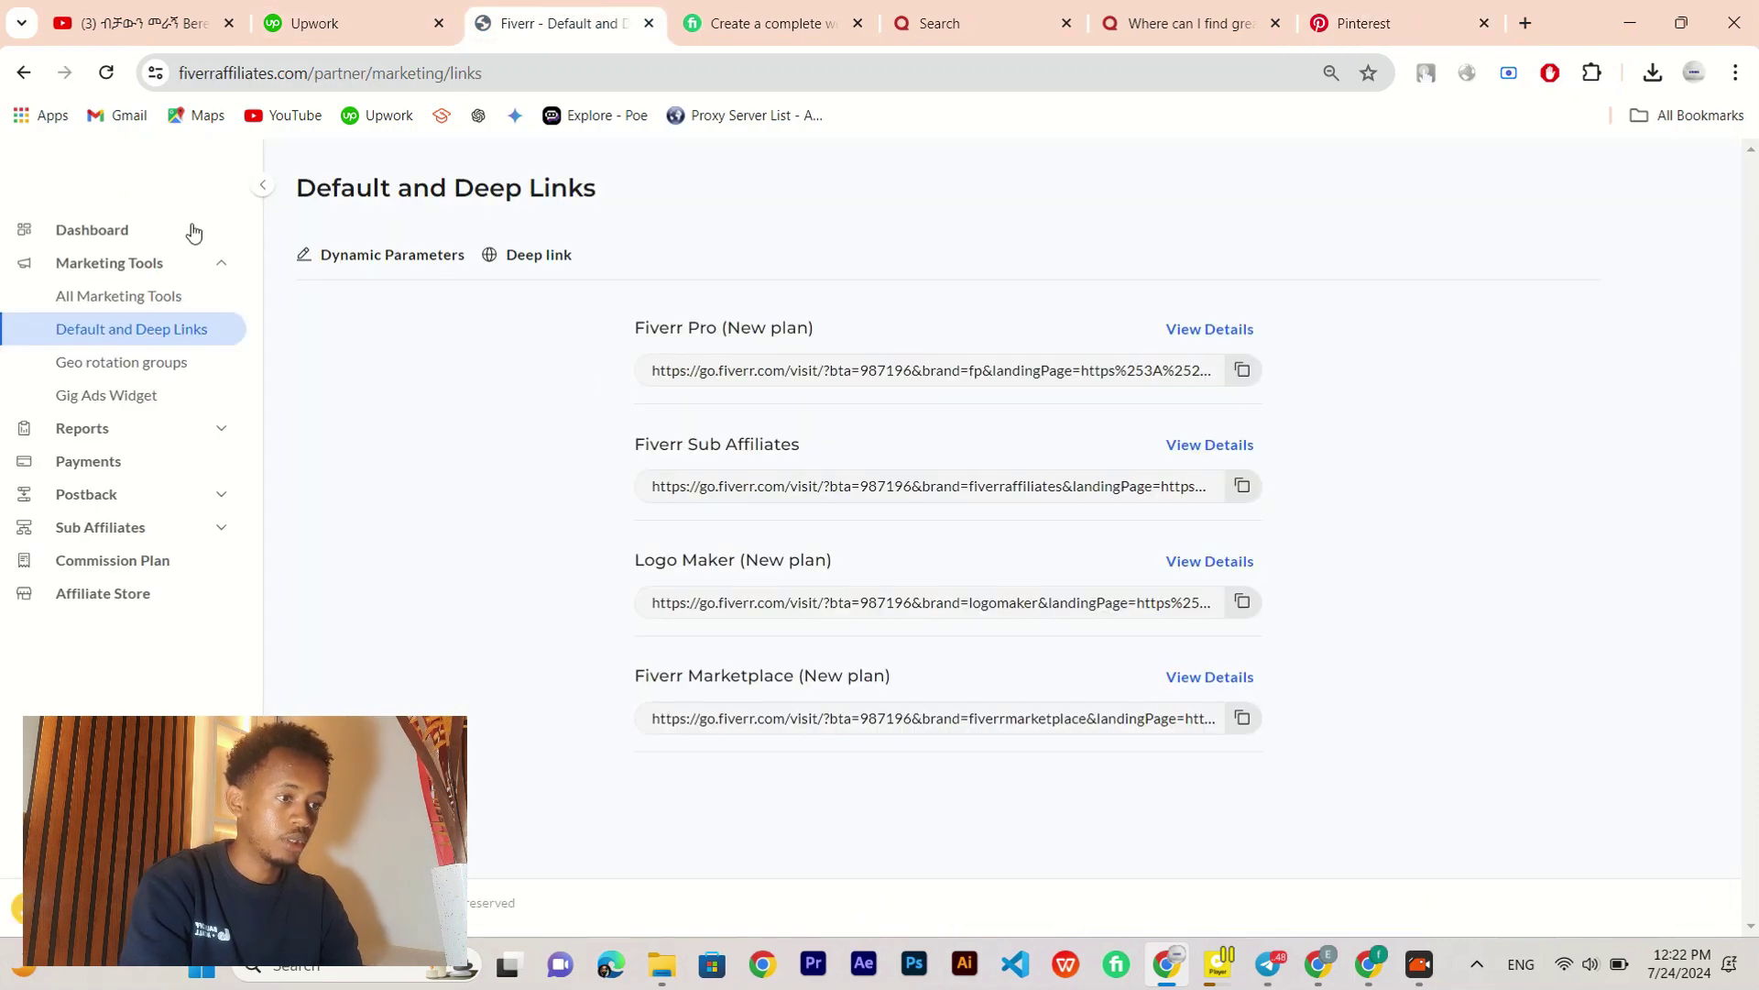
# Step: Review the affiliate Dashboard's $0.00 balance breakdown, 2 clicks and the $100 payout threshold
pyautogui.click(137, 233)
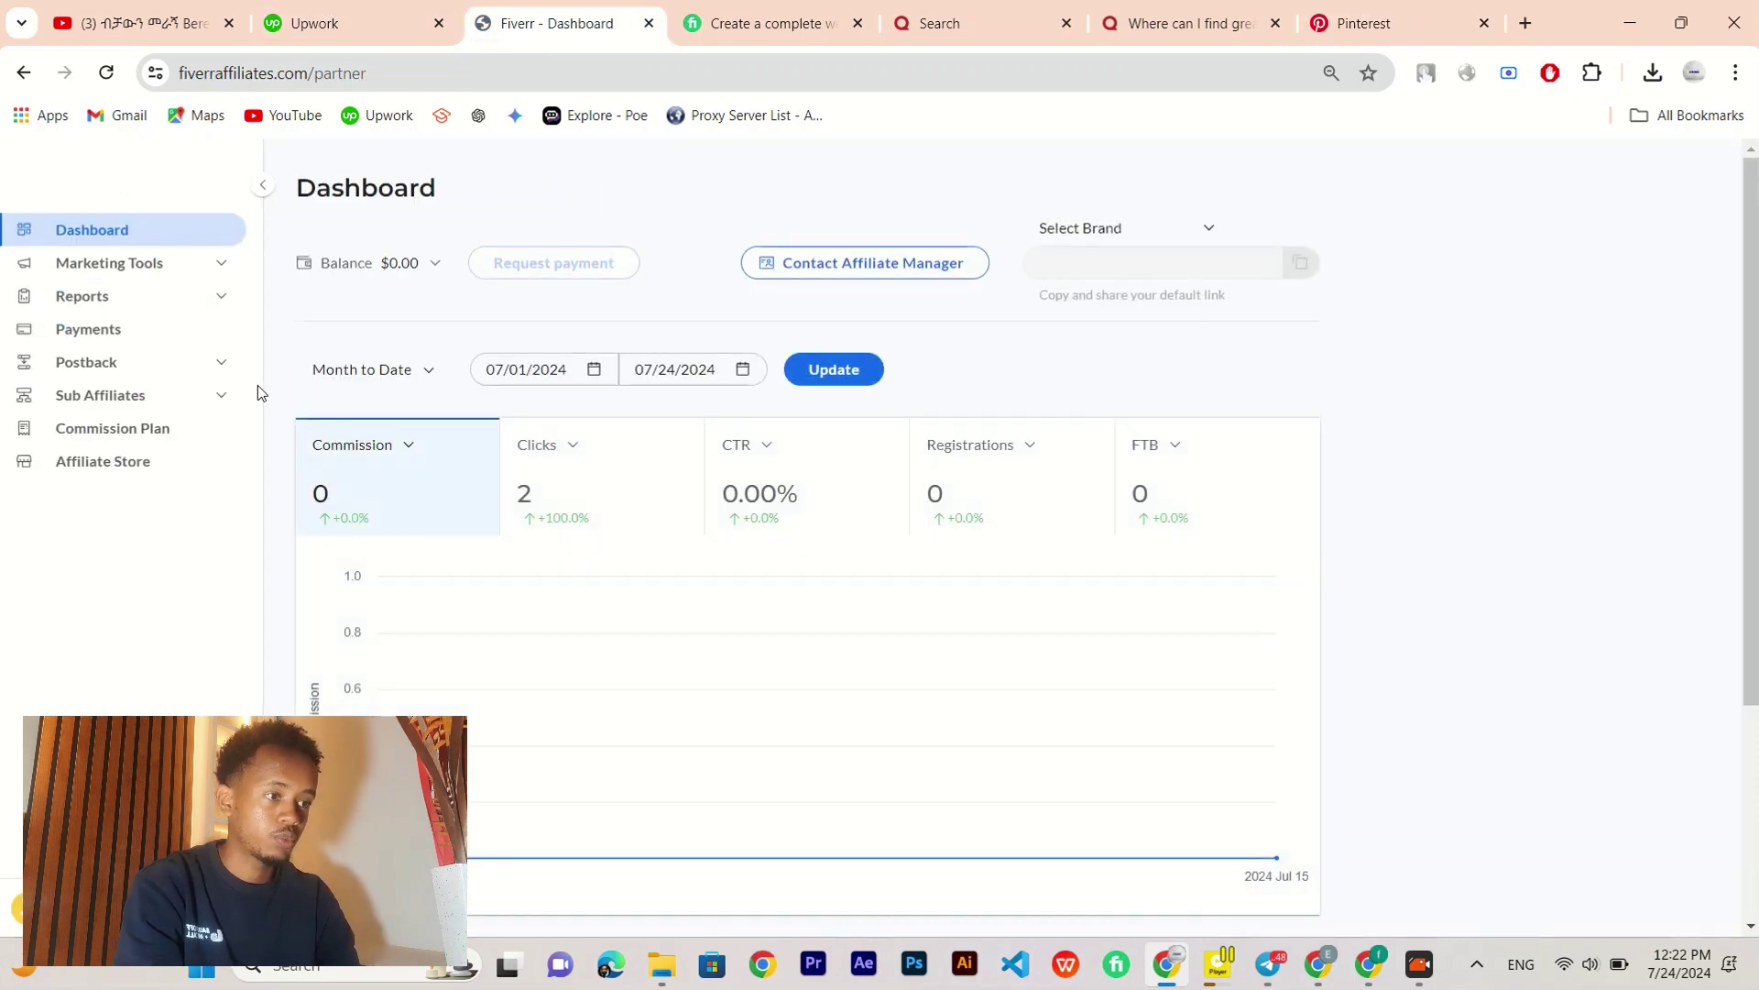
pyautogui.click(424, 264)
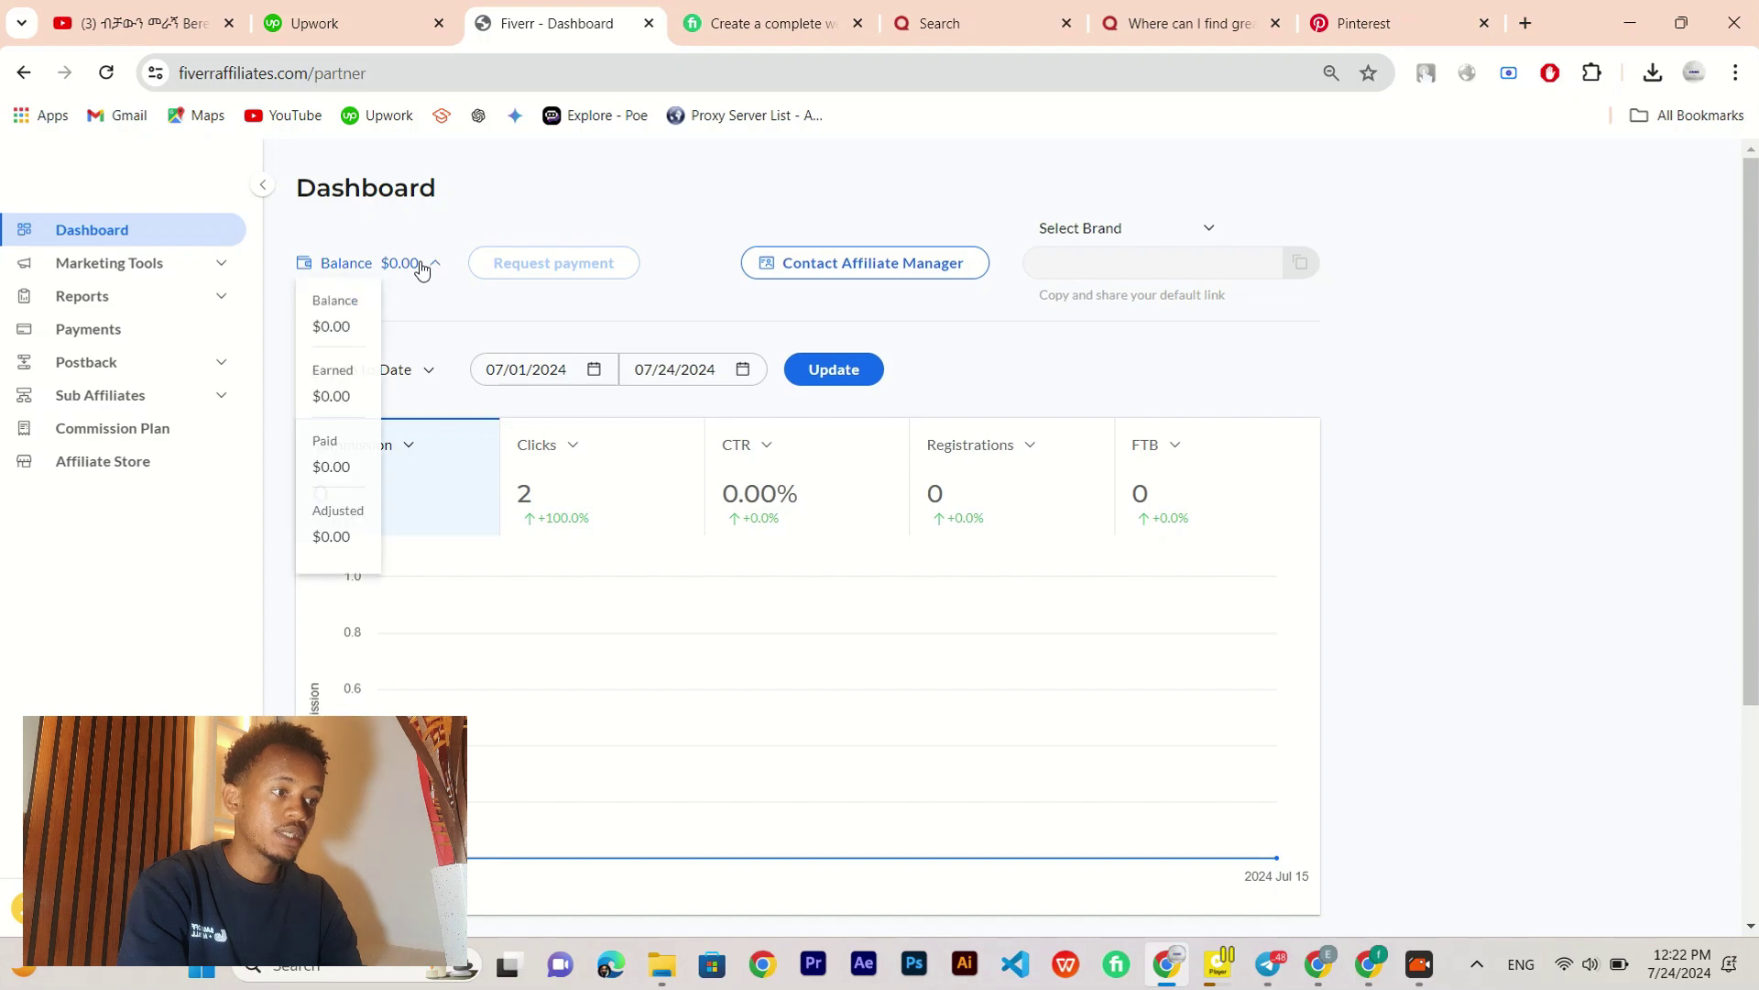
pyautogui.click(445, 292)
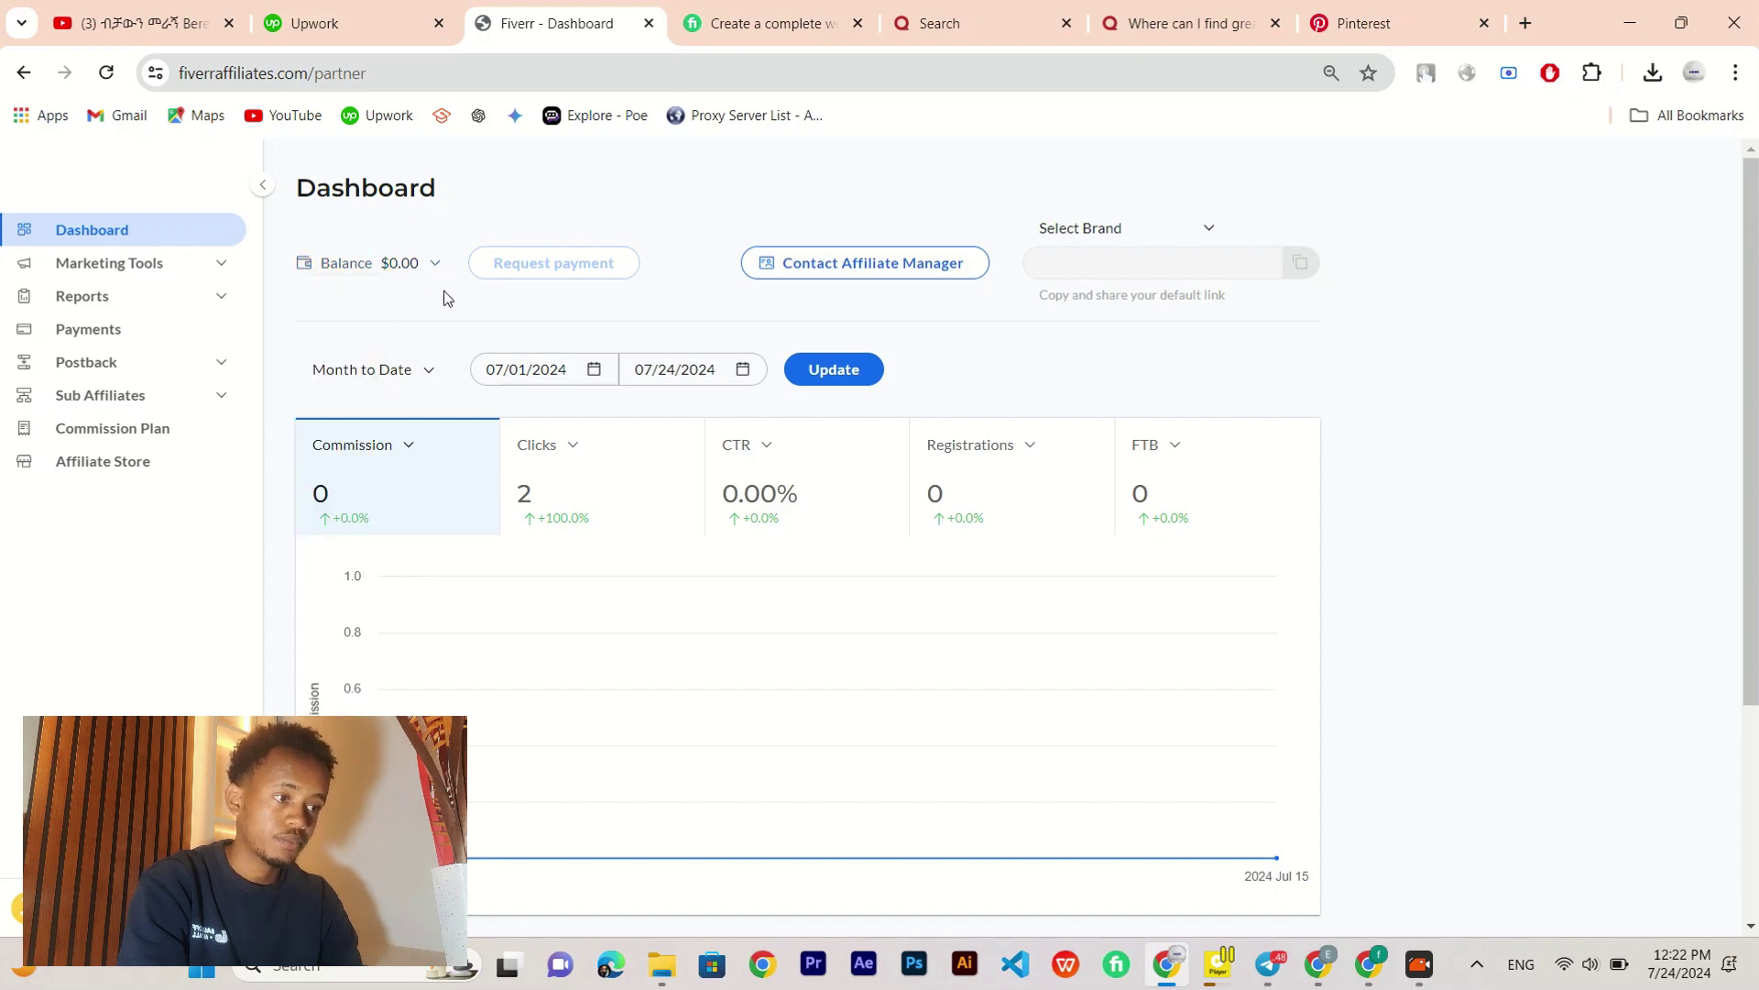
pyautogui.moveTo(561, 264)
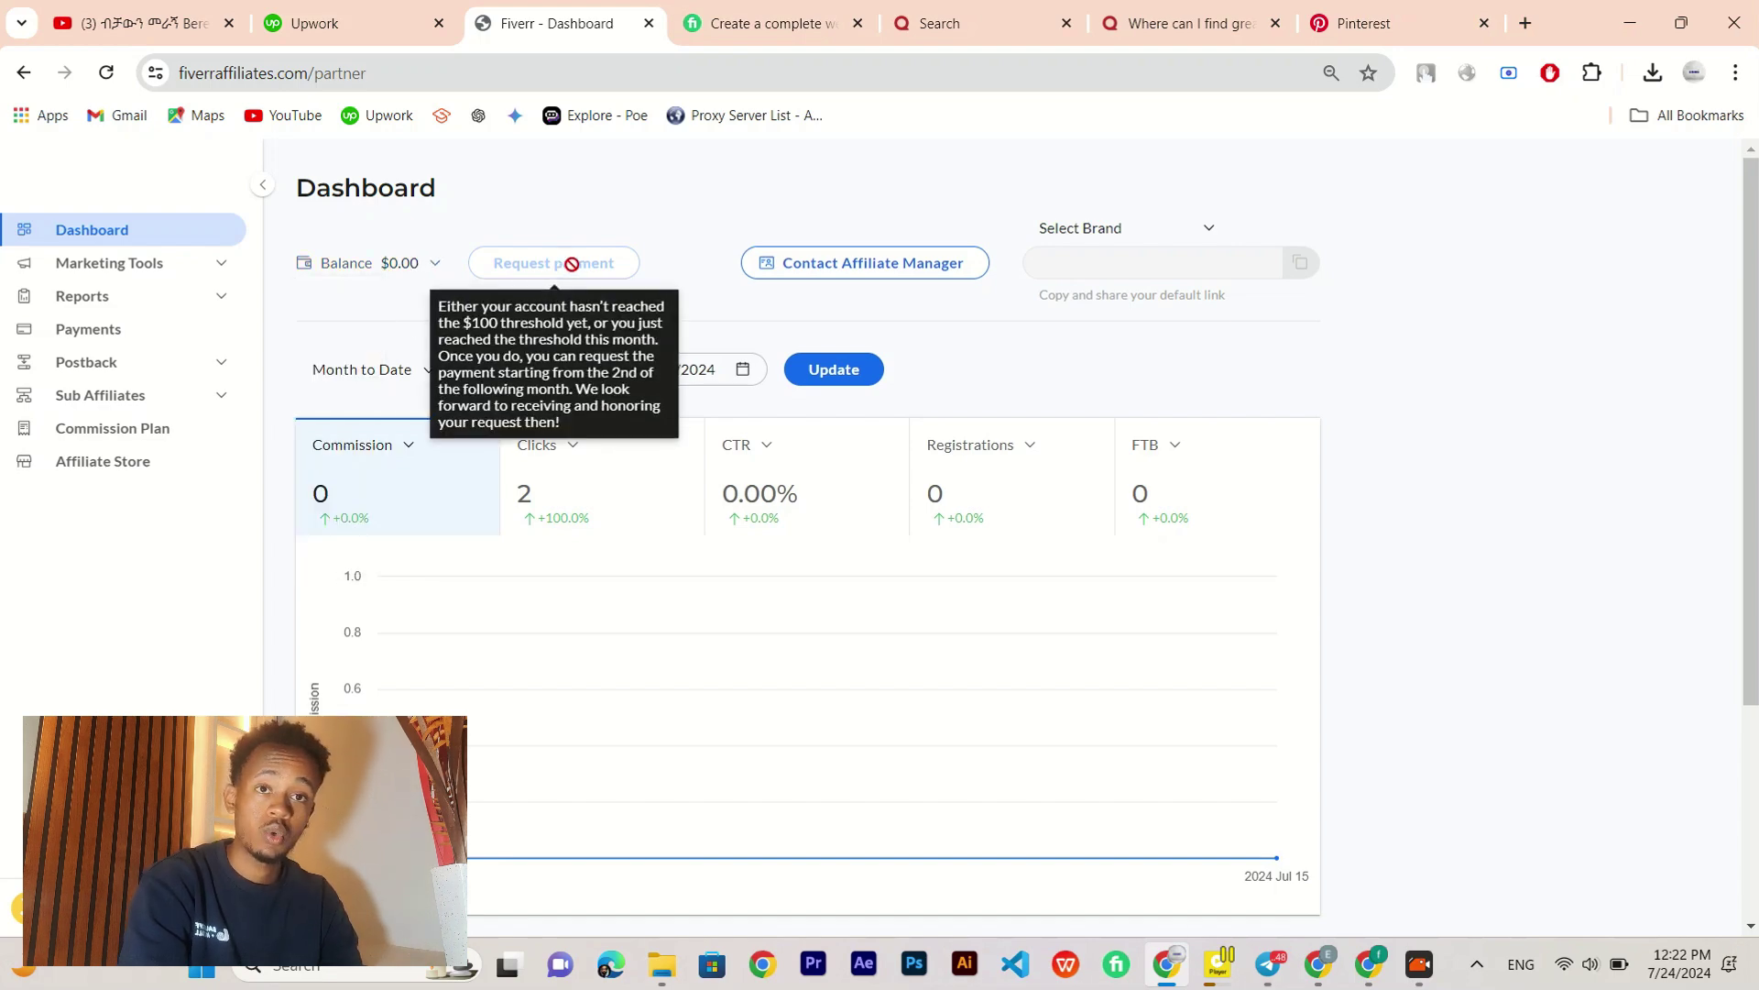